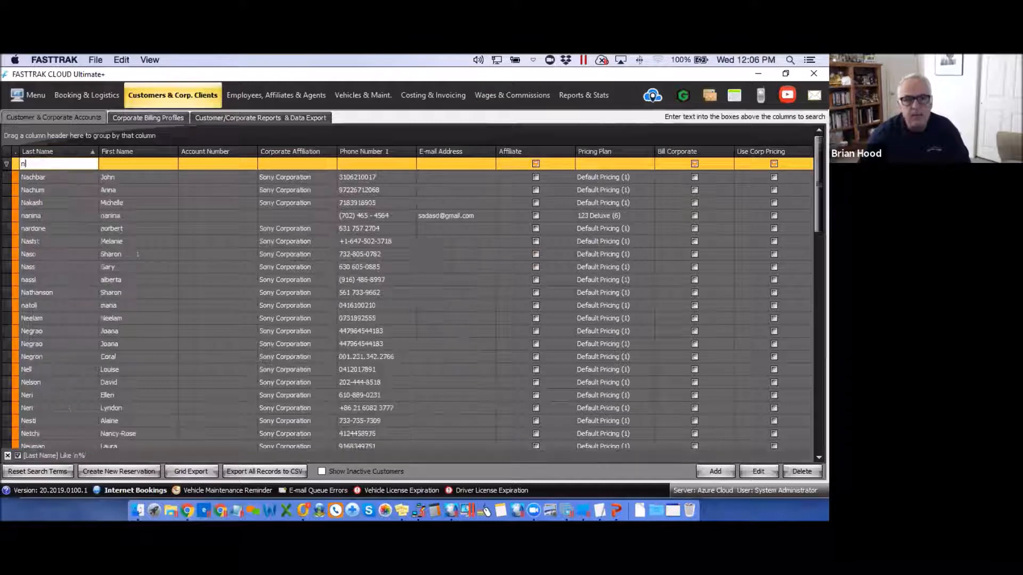
Clear the 'n' from the Last Name filter so all customers from 11111 onward are listed.
drag(28, 164, 14, 165)
key(BackSpace)
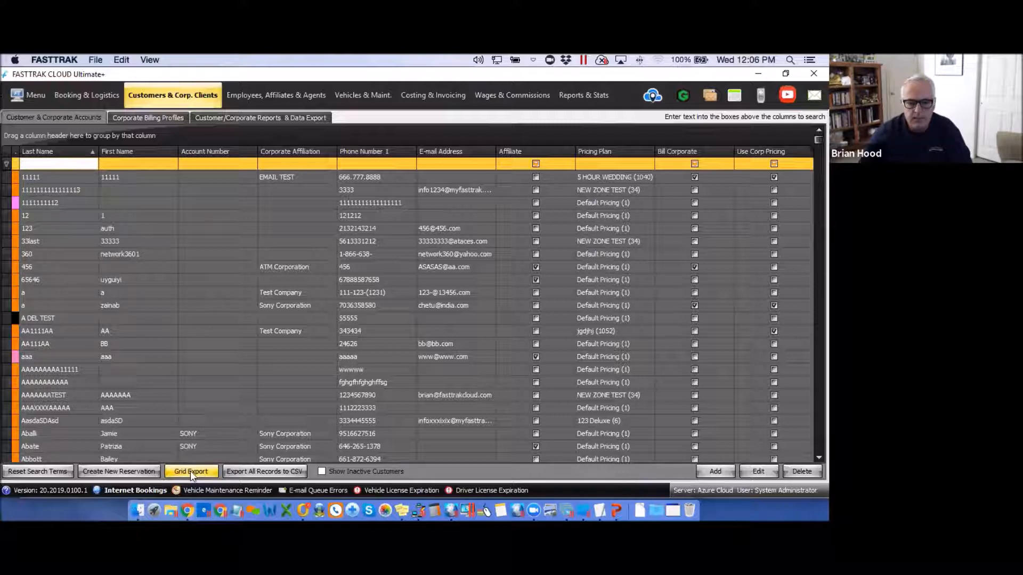
Show the Corporate Billing Profiles list of companies with account and phone numbers.
click(145, 117)
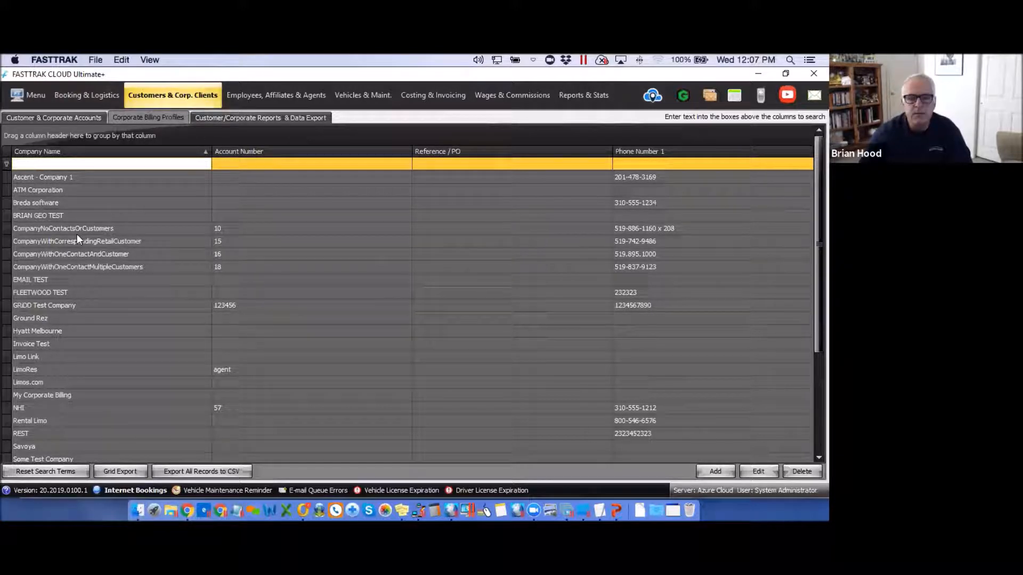
Run the Customer E-mail Addresses report query and bring up its Grid Export format choices.
click(239, 119)
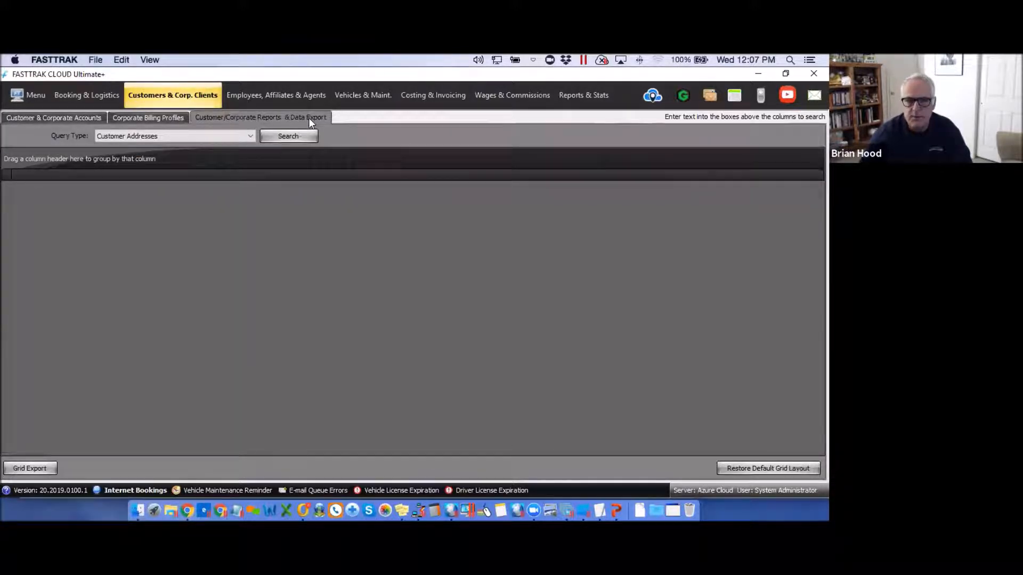
click(250, 136)
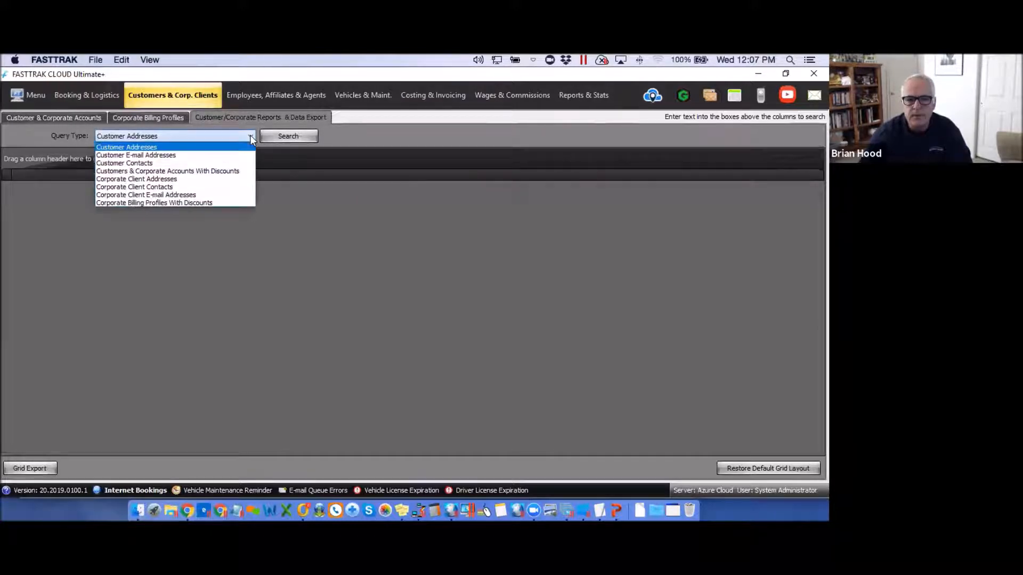
click(125, 156)
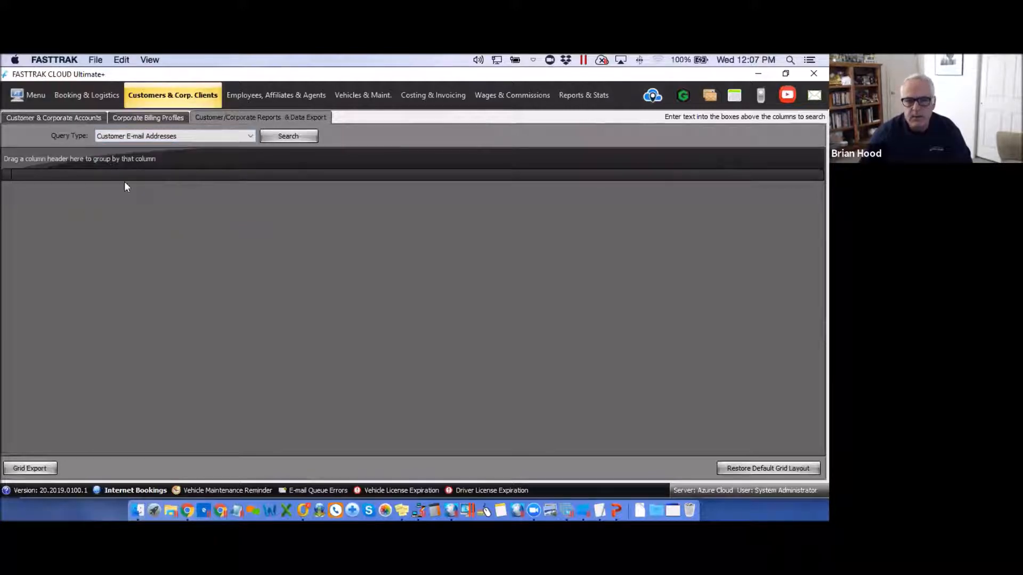
click(288, 136)
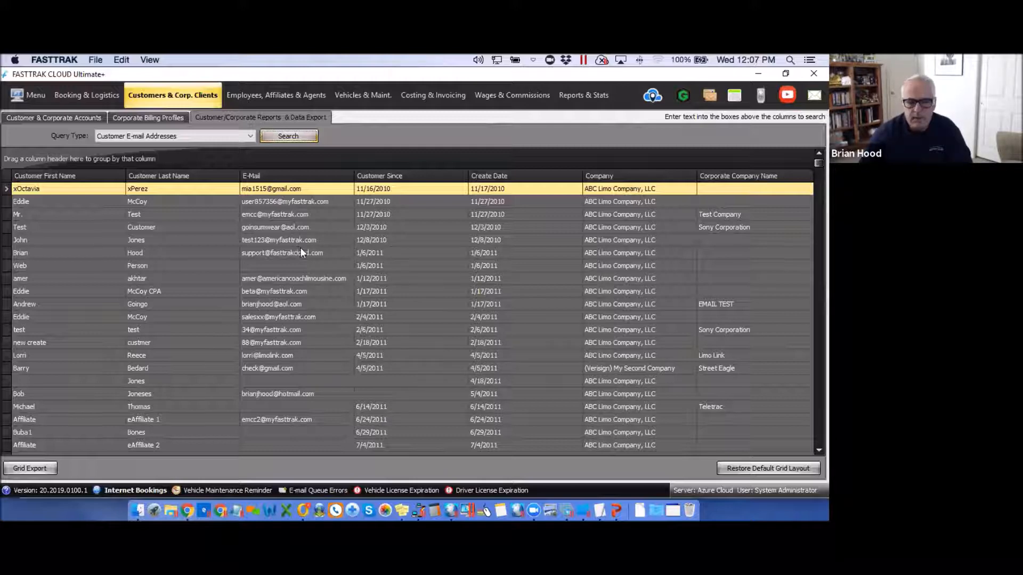
click(28, 467)
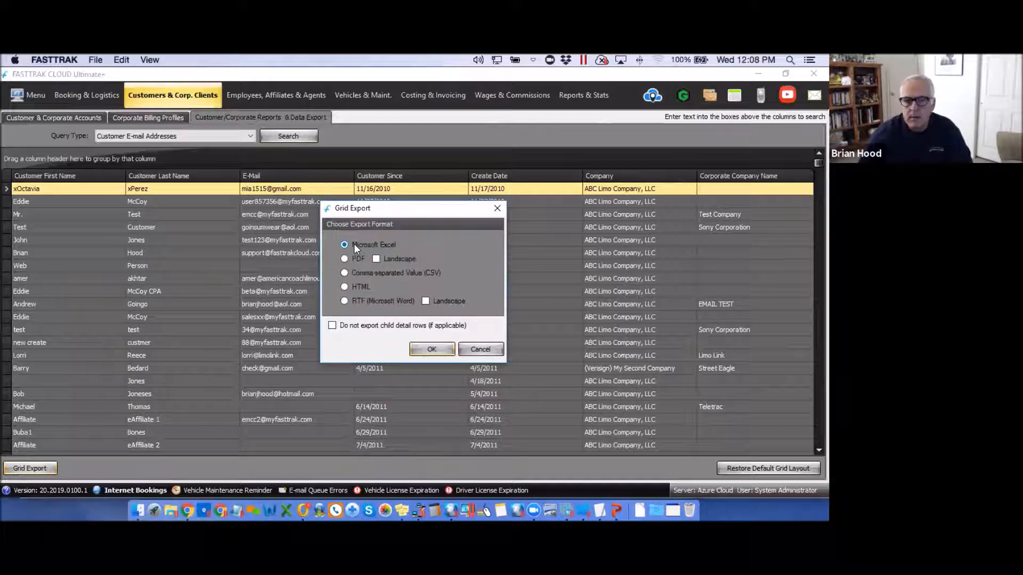
Close Grid Export without exporting and return to the Customer & Corporate Accounts list.
click(497, 208)
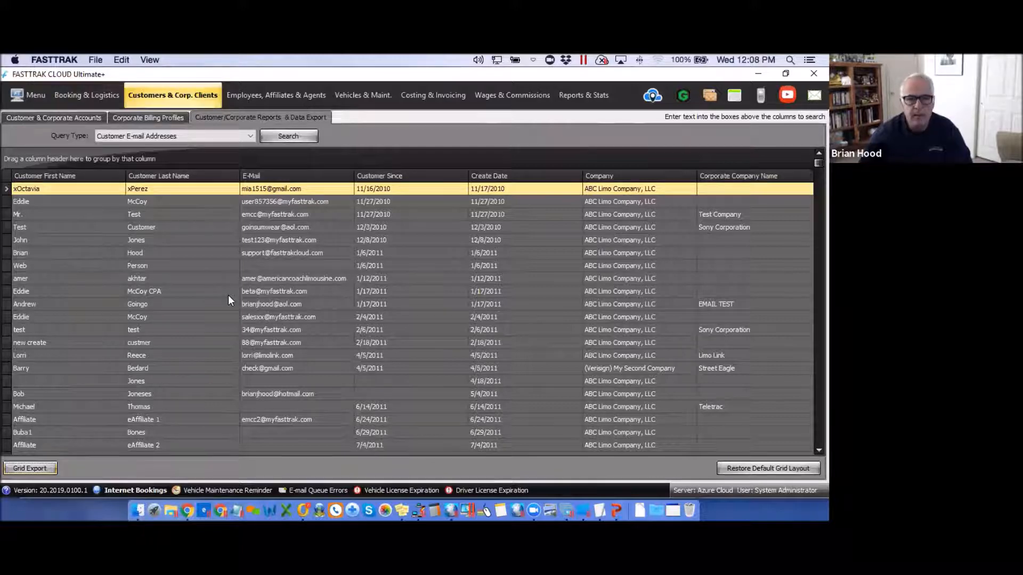
click(61, 117)
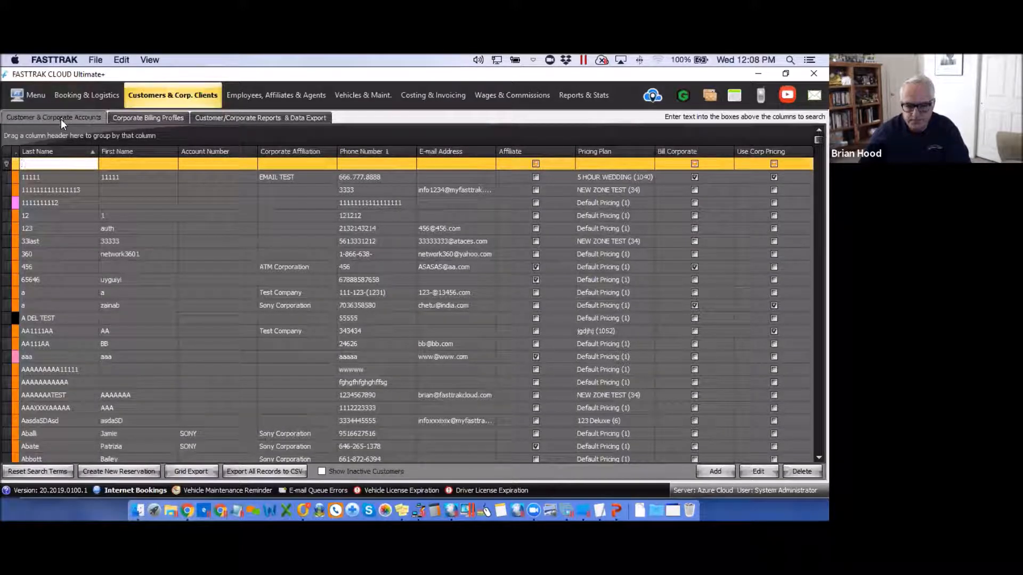
Start a new customer in the Add Customer Profile form.
click(714, 471)
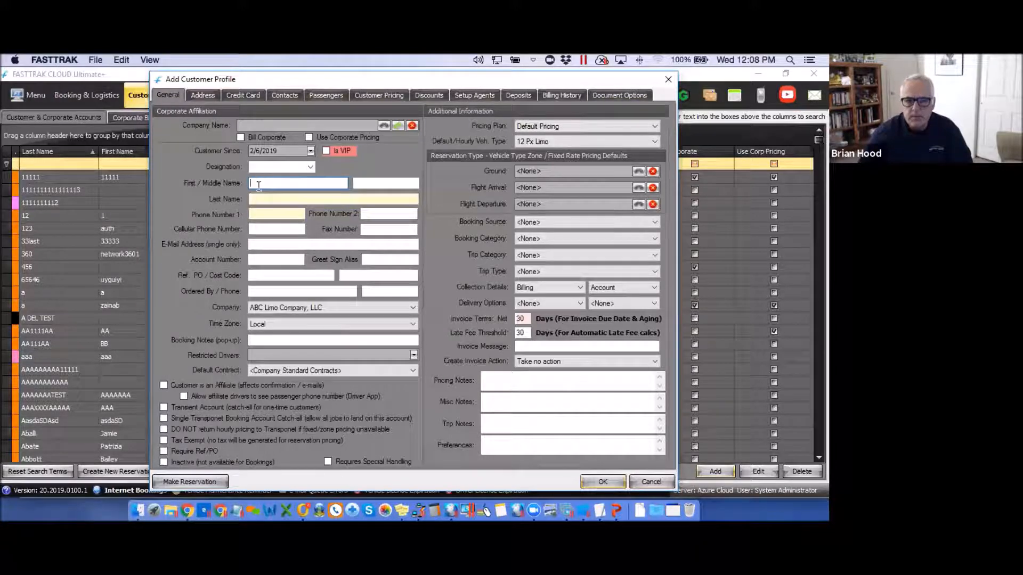
key(Tab)
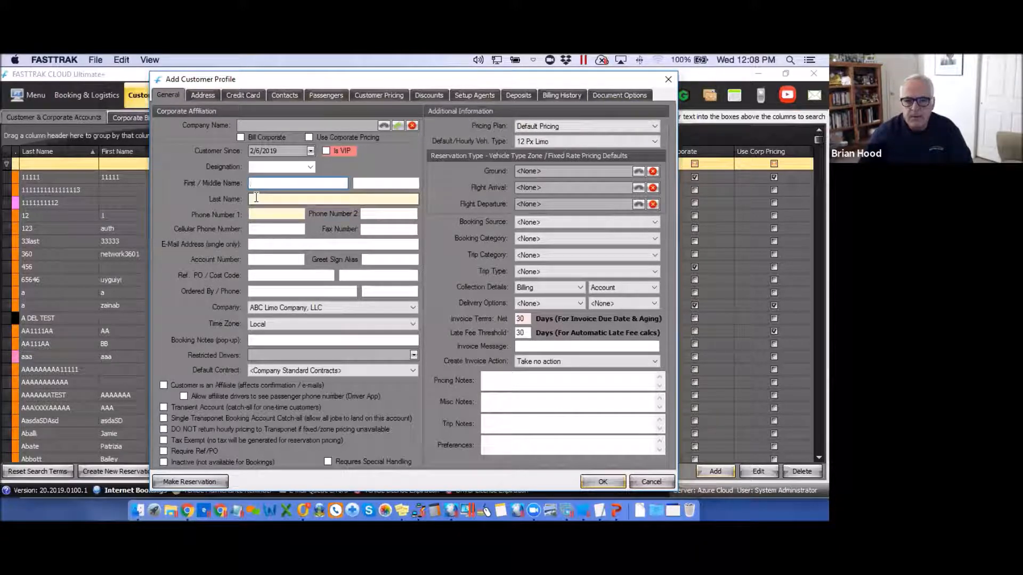
click(256, 183)
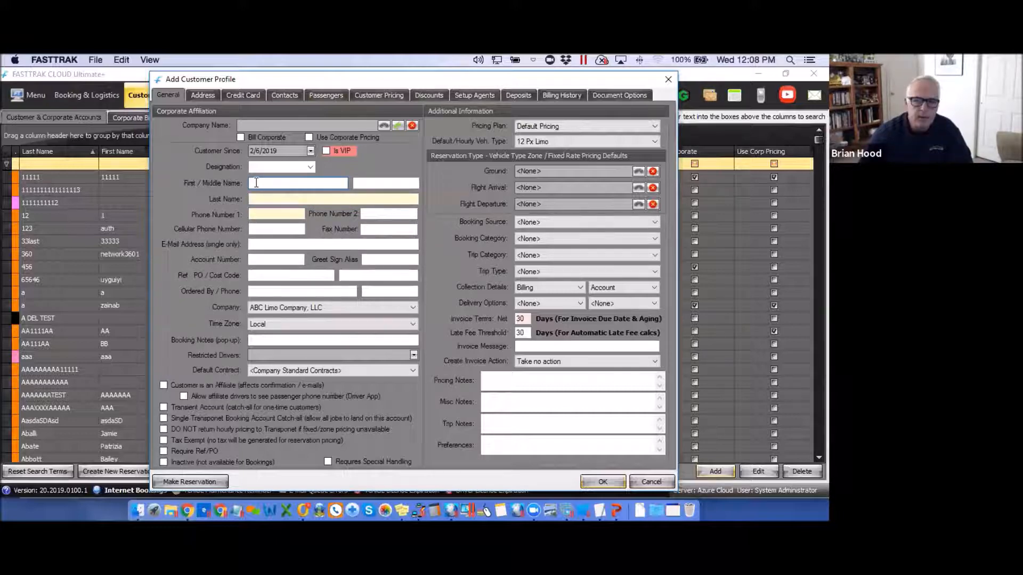
click(259, 198)
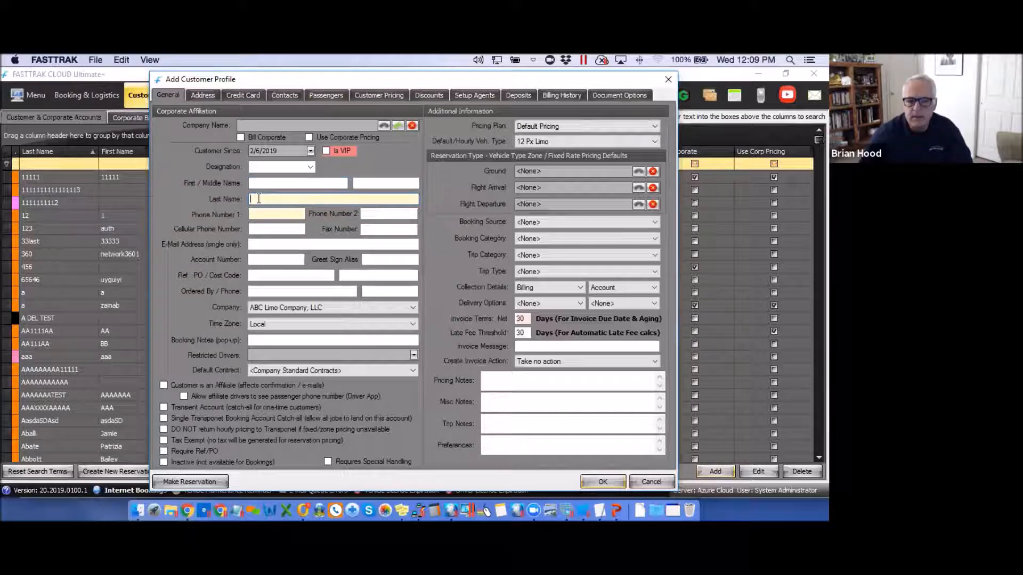
click(258, 215)
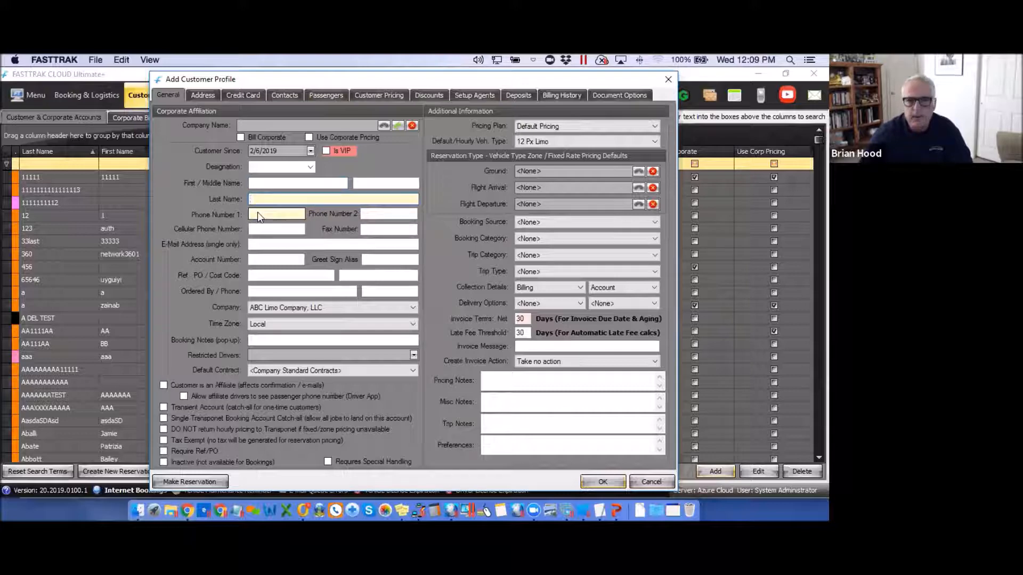
Enter the customer's first name, last name and primary phone number on the General tab.
click(255, 182)
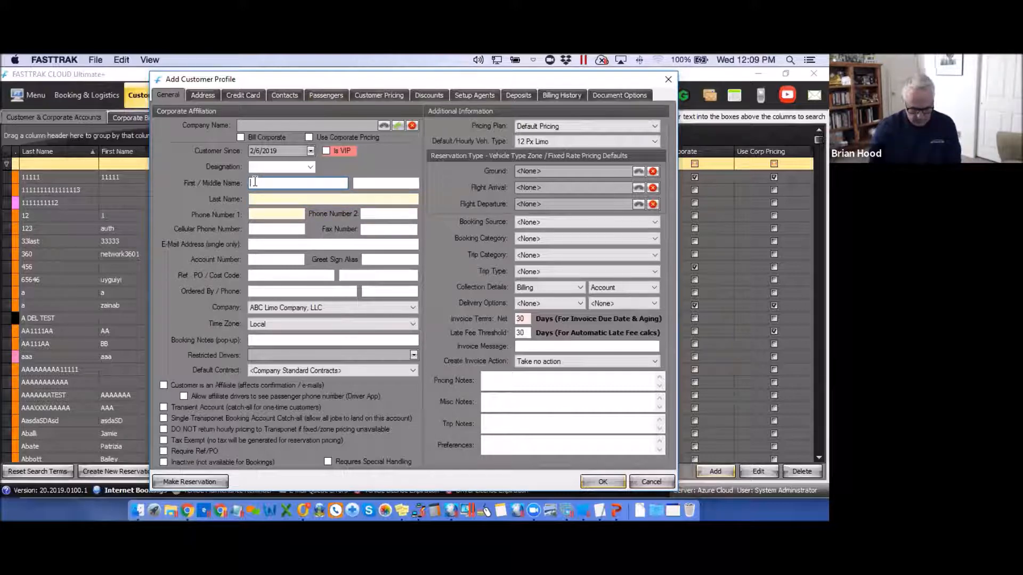
text(A1)
click(273, 200)
text(TEST1)
click(270, 211)
text(666666)
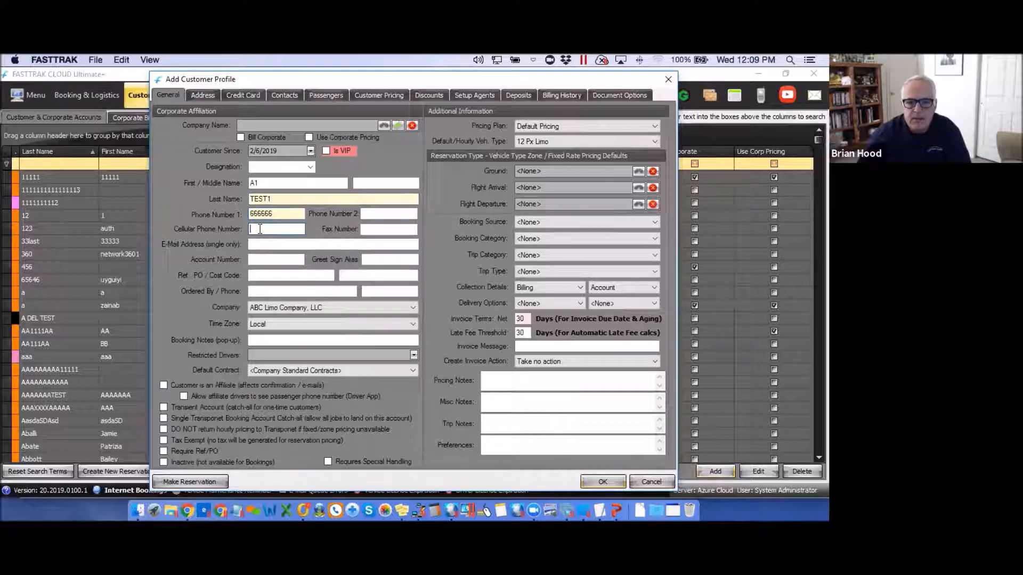
click(260, 229)
click(261, 244)
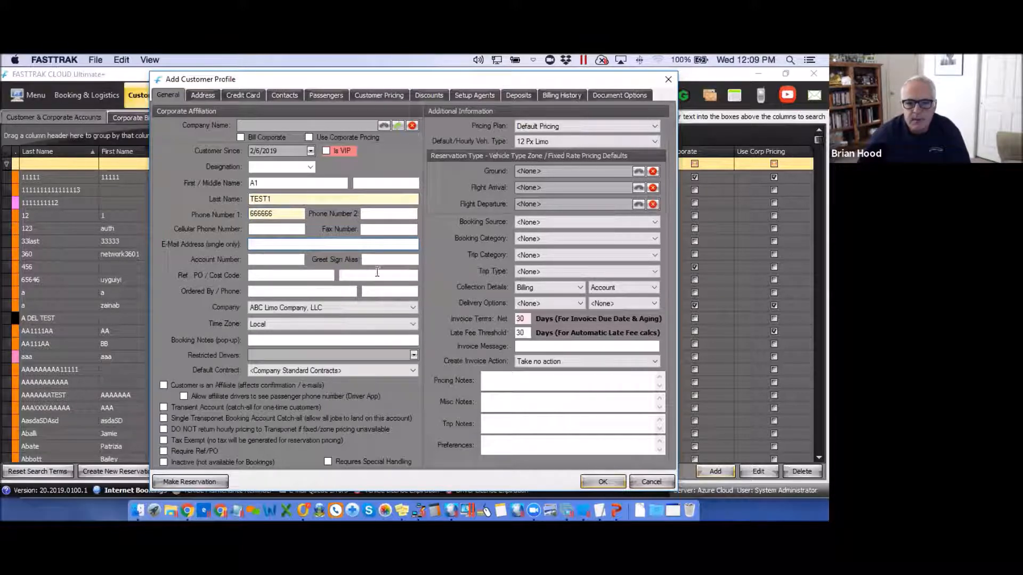
click(266, 261)
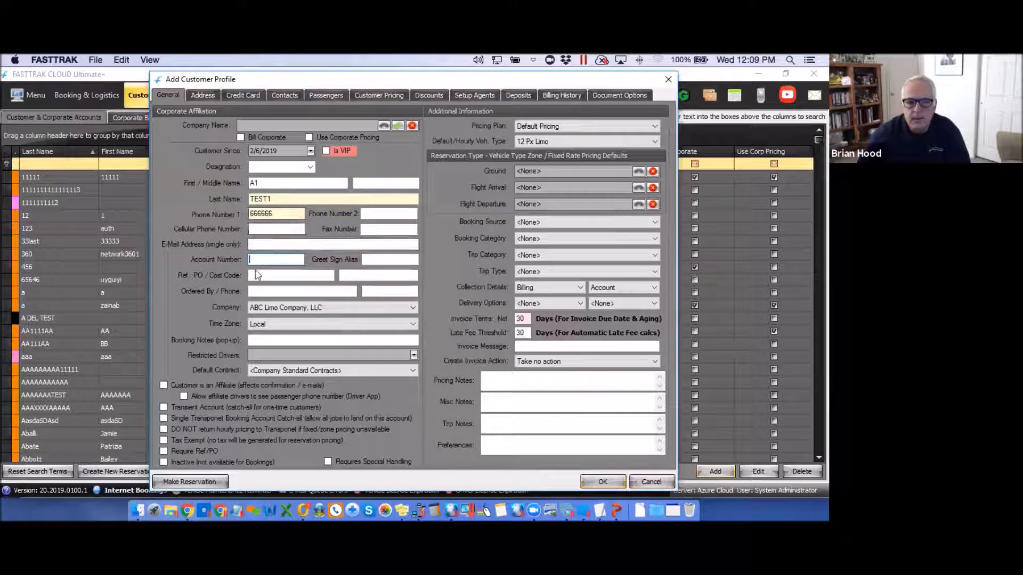
click(375, 259)
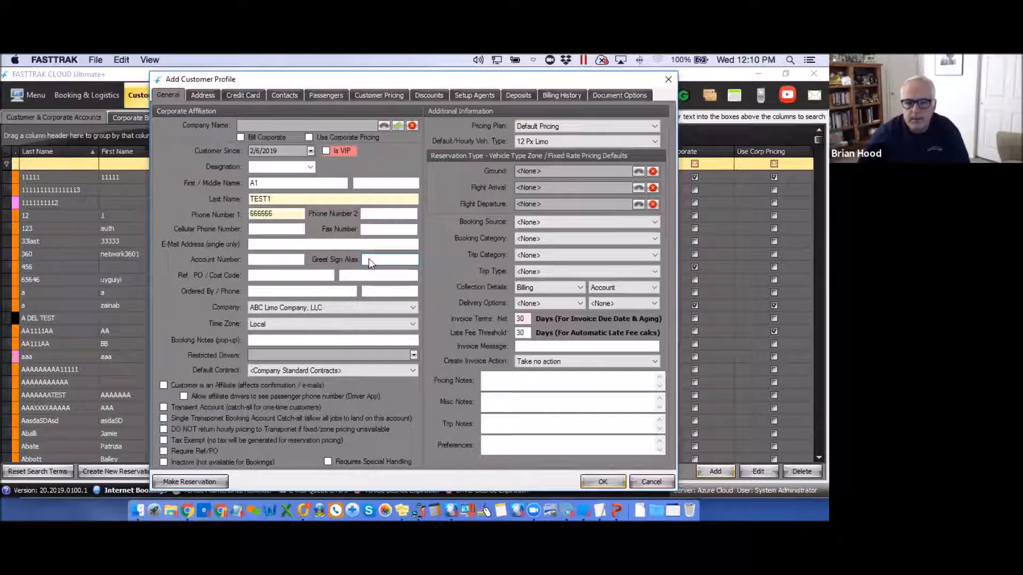
click(261, 275)
click(369, 275)
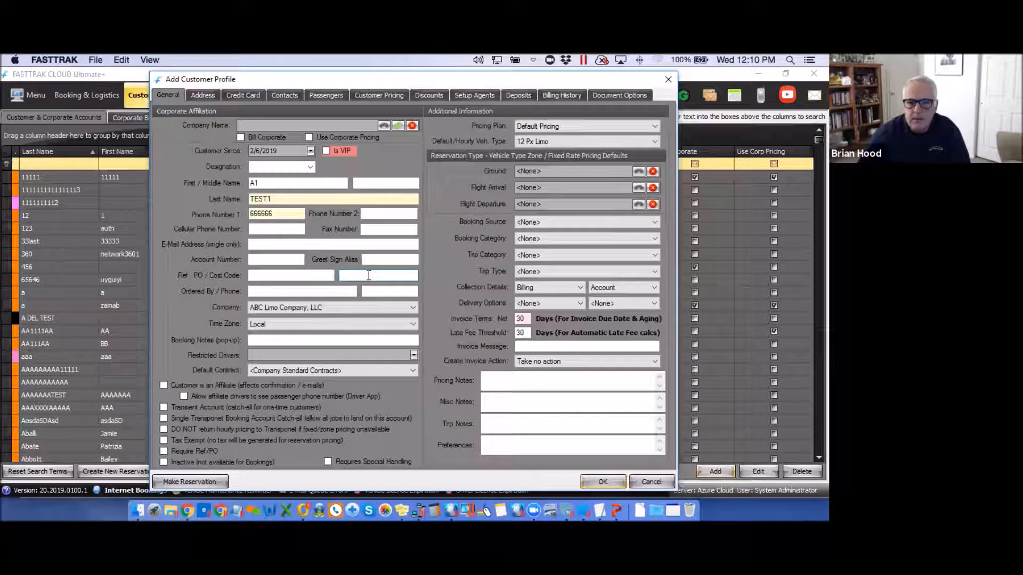
click(260, 276)
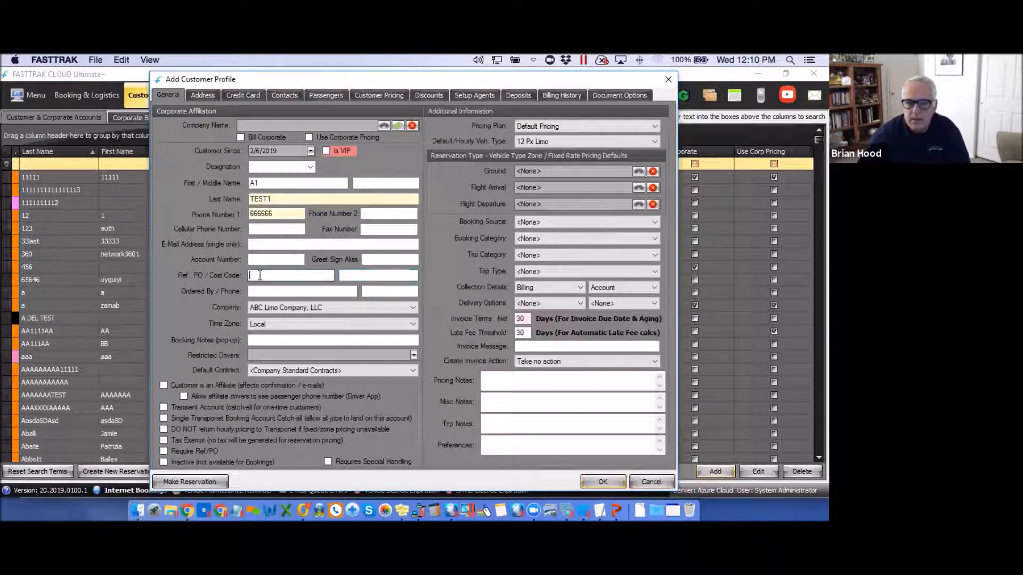
click(371, 274)
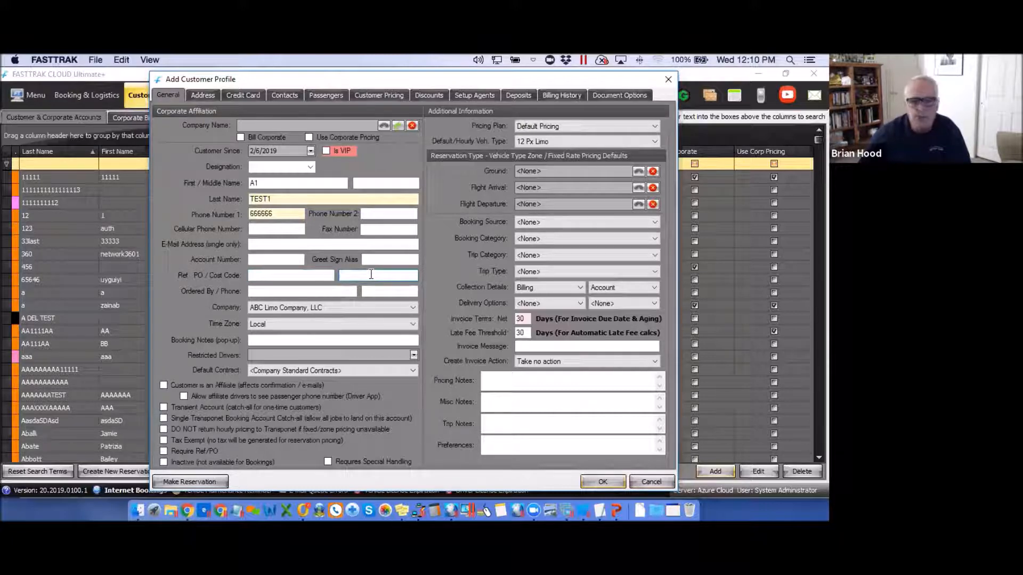
click(277, 291)
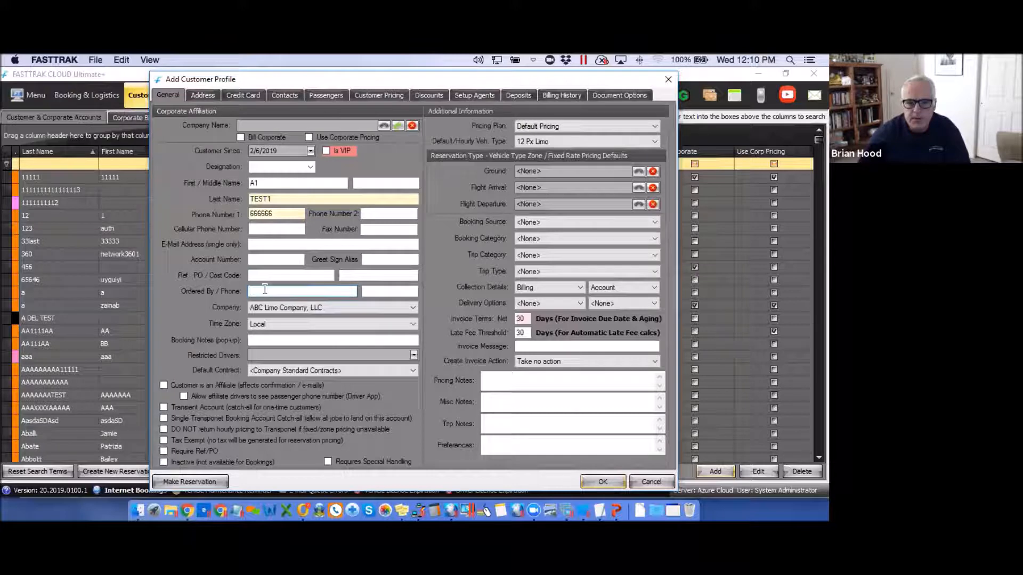
click(372, 291)
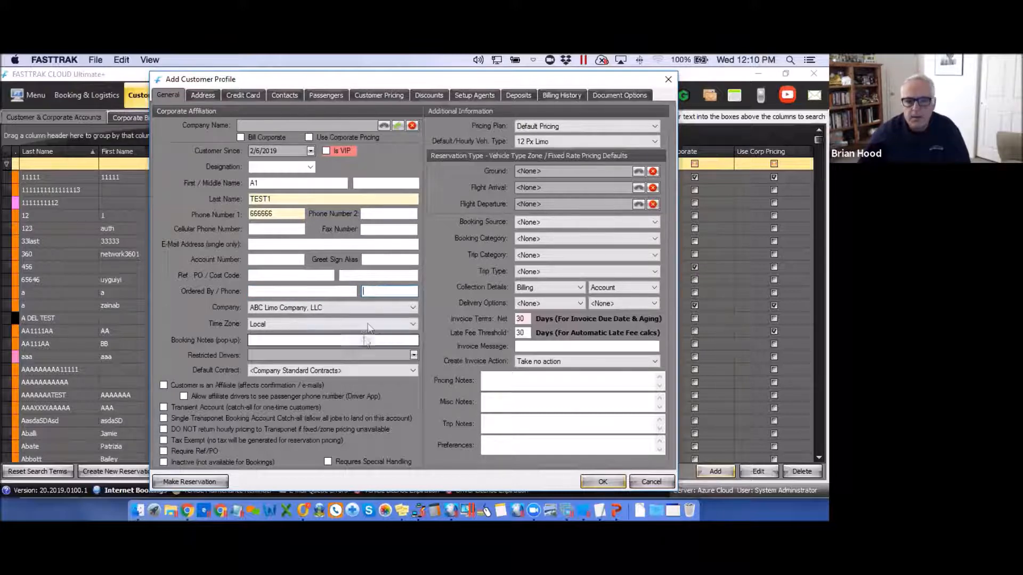
Set the customer's company to ABC Limo Company, LLC.
click(414, 308)
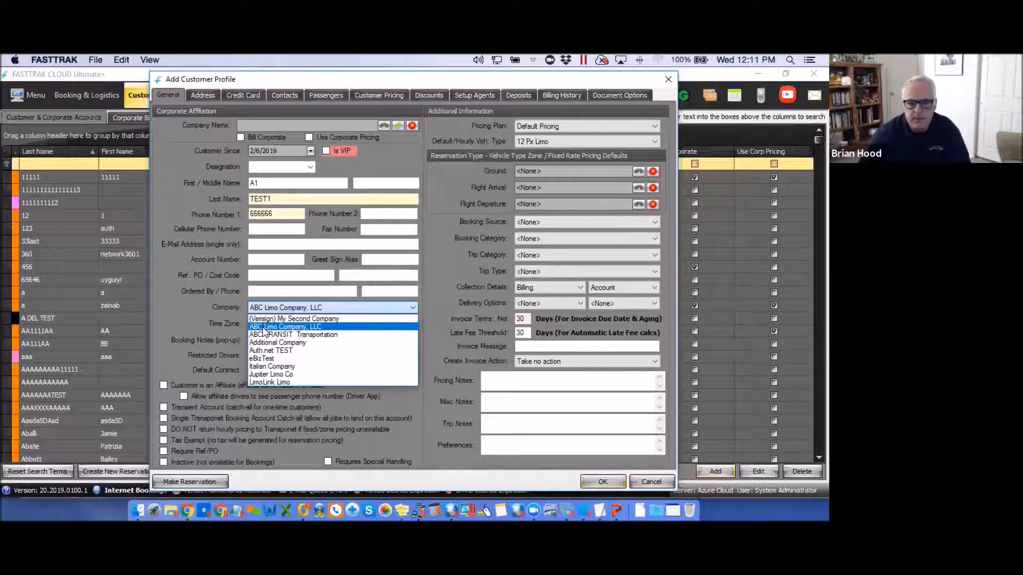
click(264, 327)
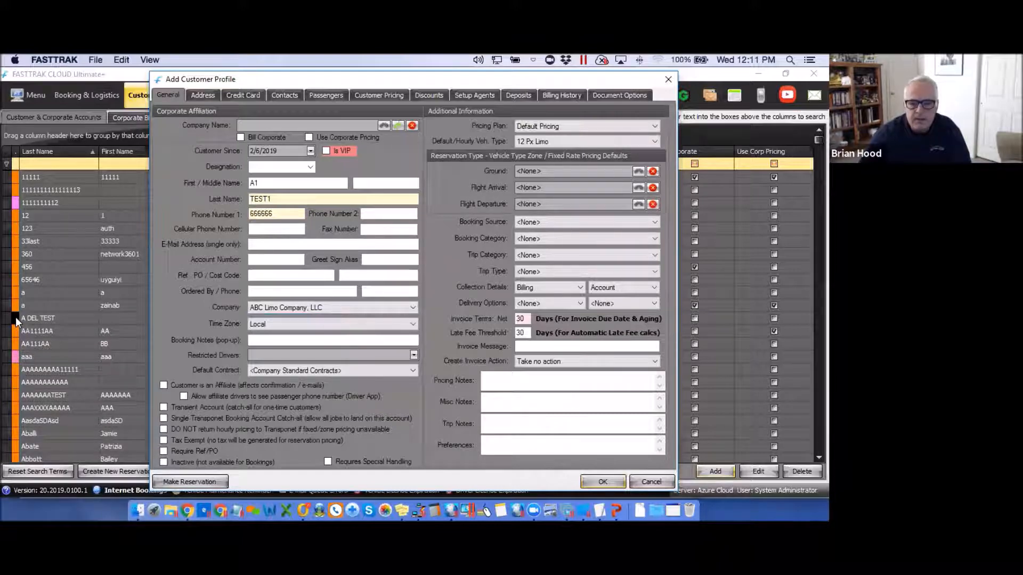
click(298, 309)
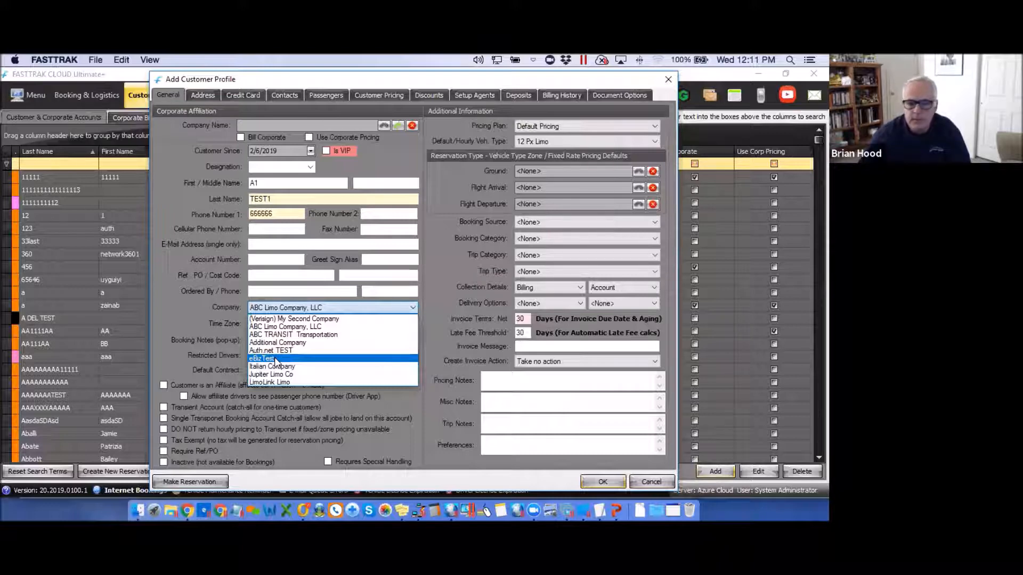
click(169, 288)
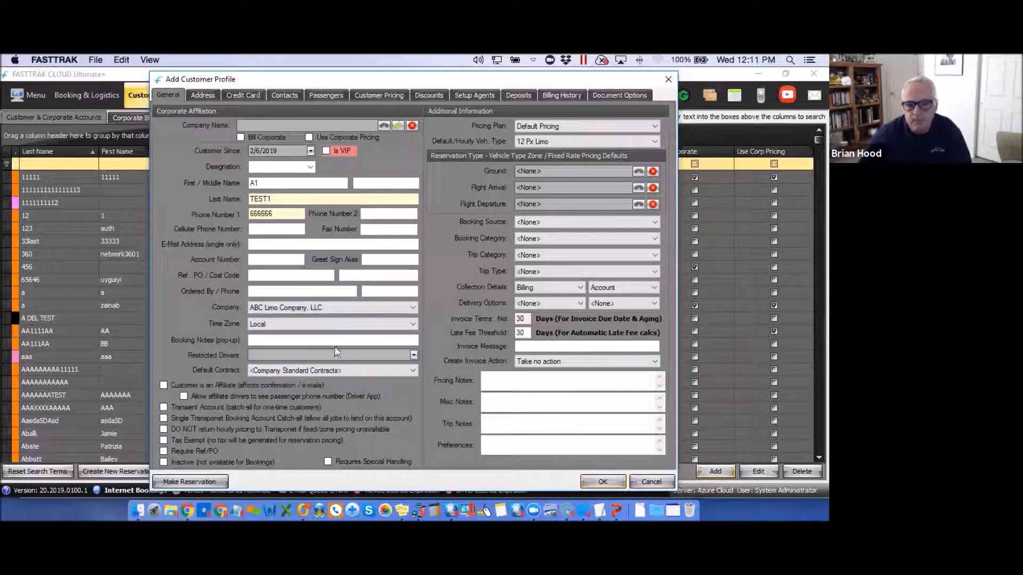
Keep the customer's time zone set to Local.
click(414, 325)
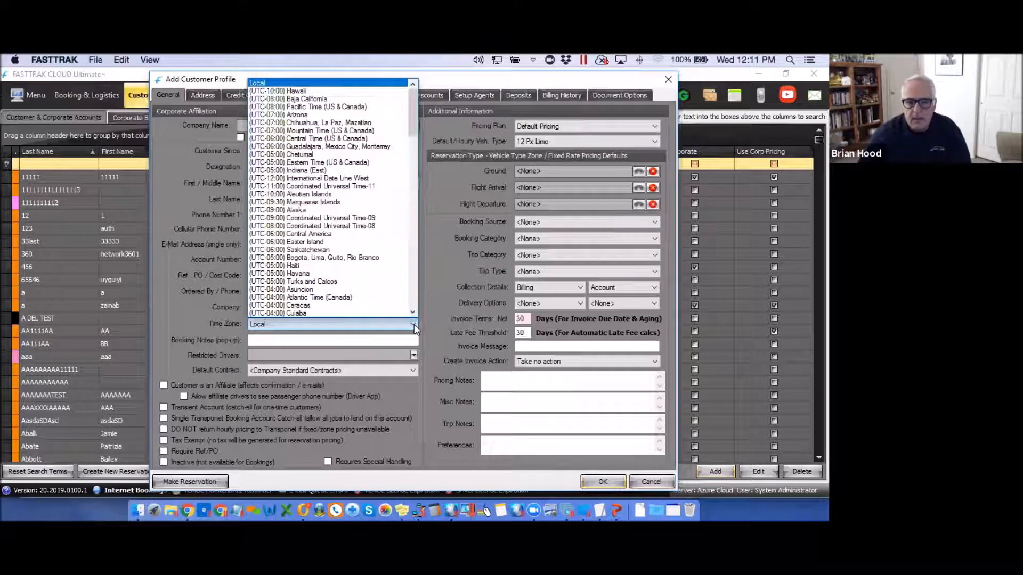
click(257, 84)
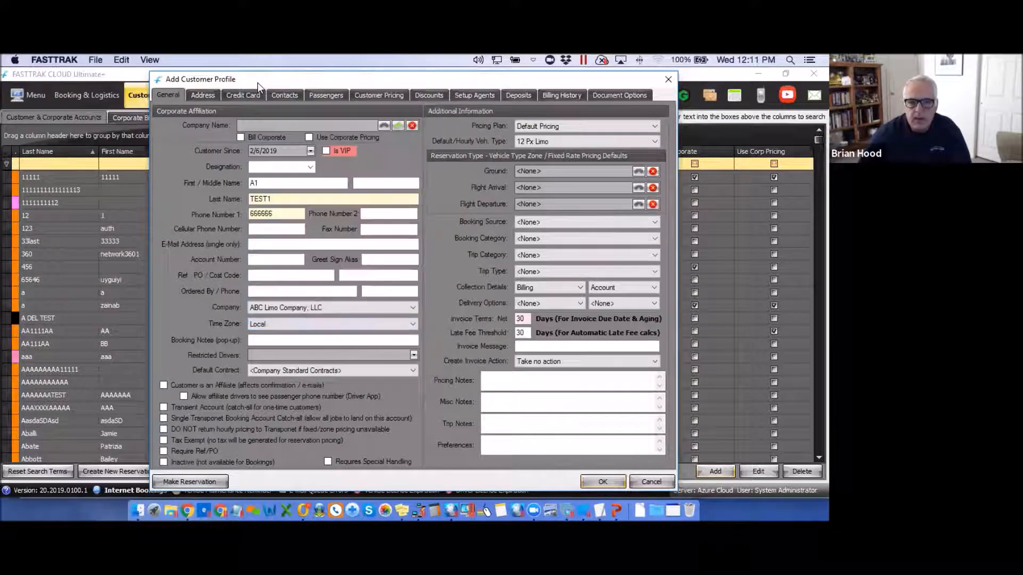
click(414, 325)
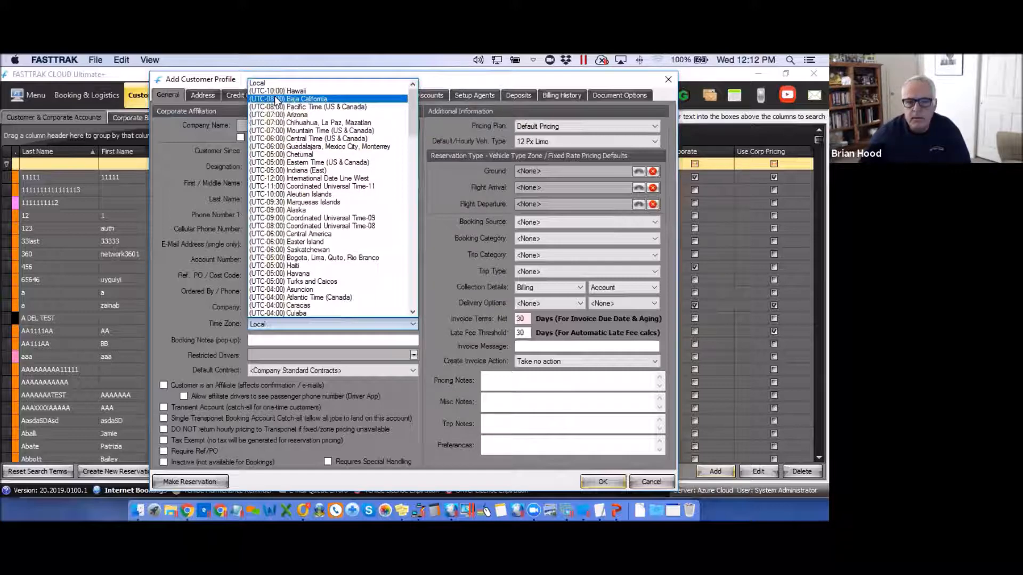
click(257, 83)
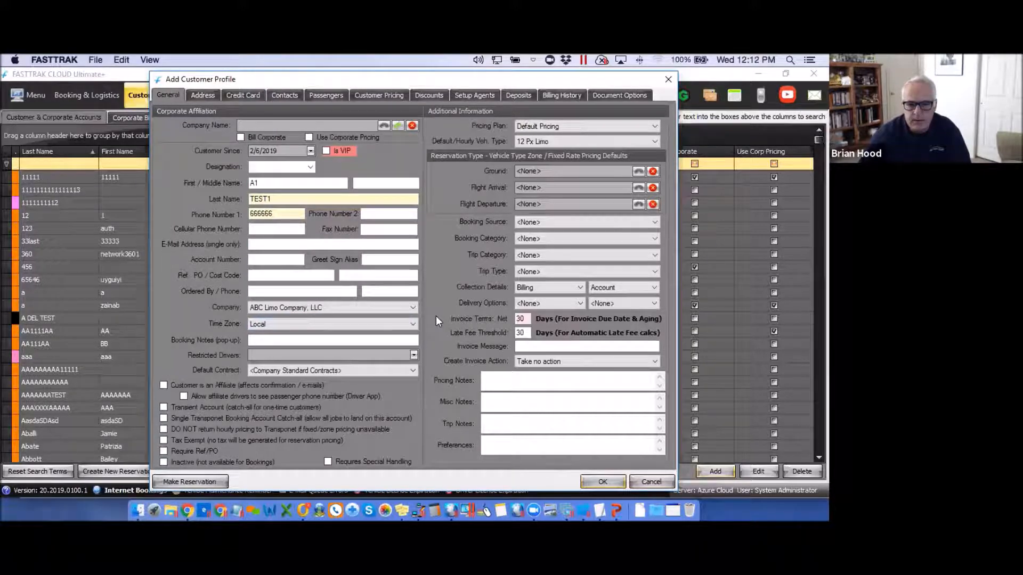
Enter TEST as the pop-up booking note.
click(256, 339)
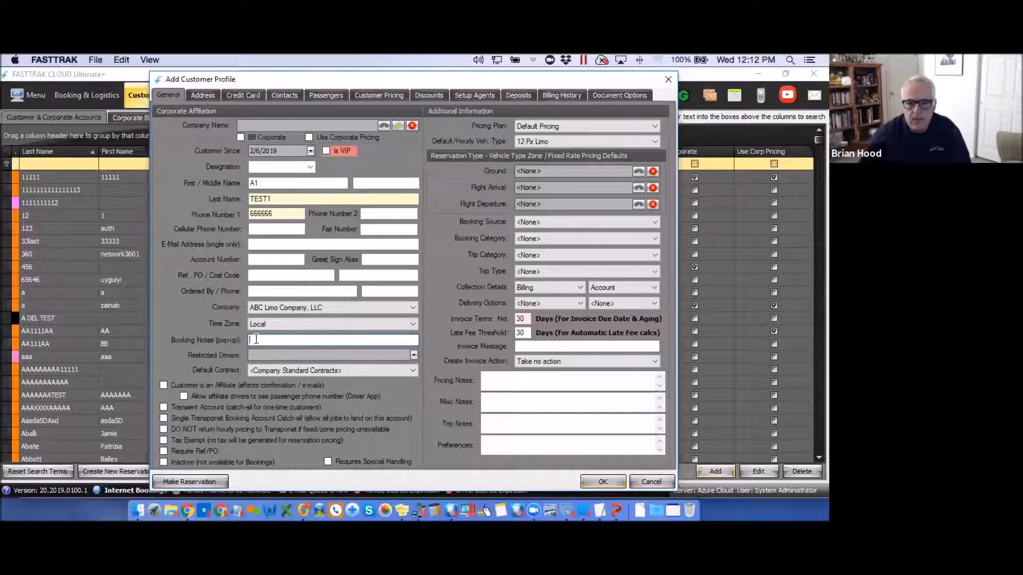
text(TEST)
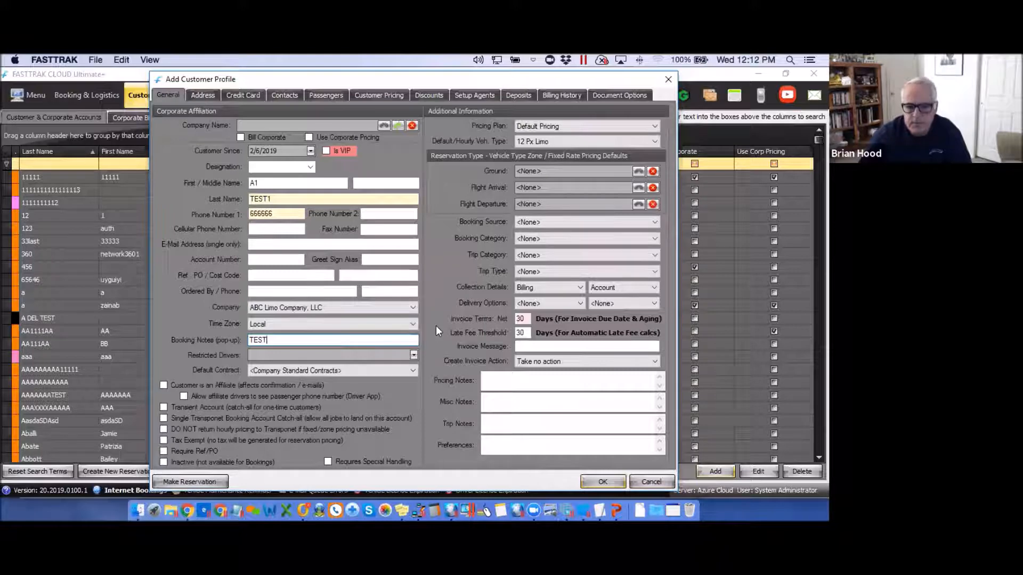
drag(275, 339, 244, 341)
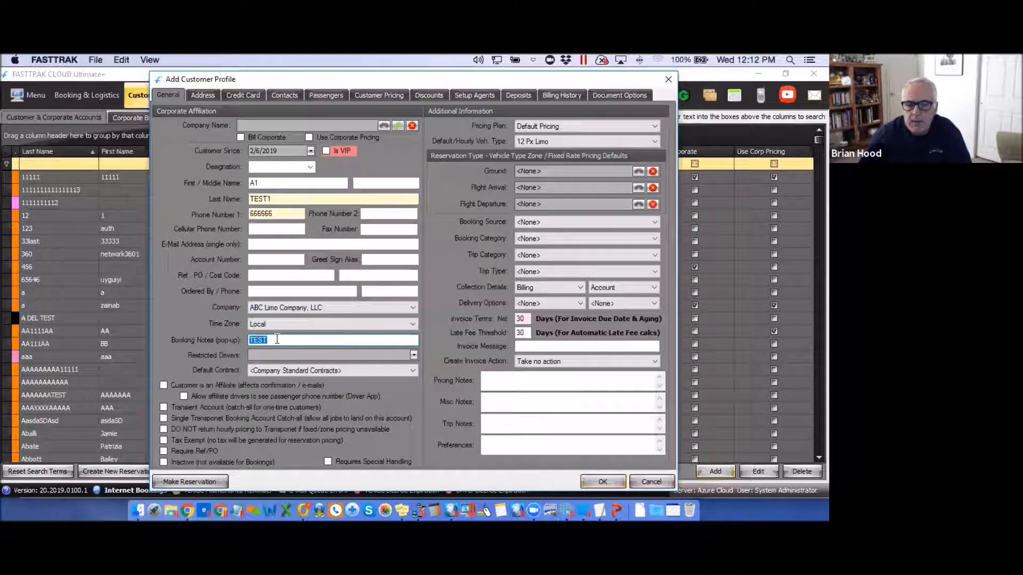
click(266, 339)
drag(266, 340, 243, 338)
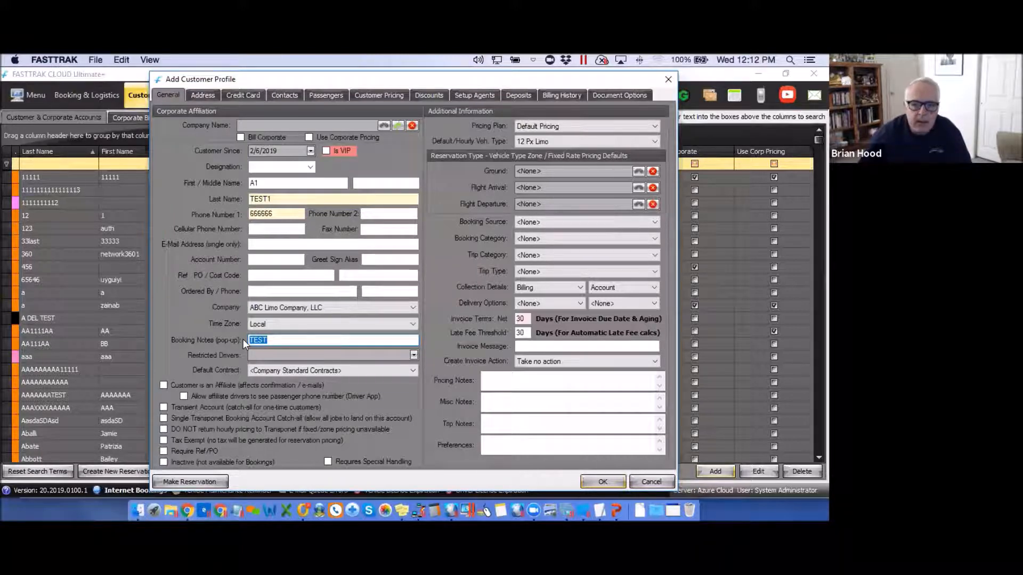
Restrict driver 4567/1234 for this customer and mark the customer as an affiliate.
click(414, 355)
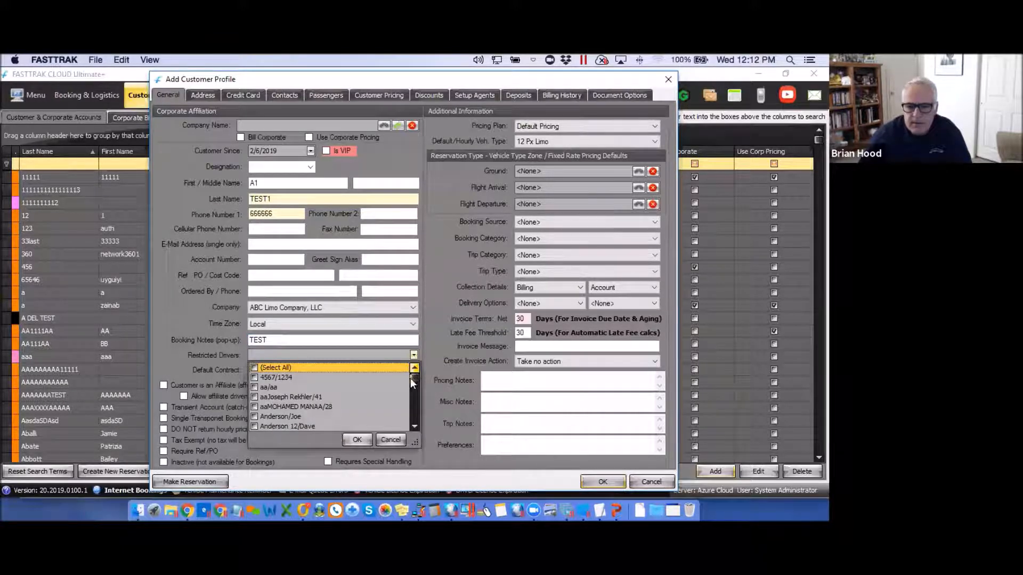
mouse_move(416, 376)
mouse_down()
mouse_move(413, 405)
mouse_move(414, 367)
mouse_up()
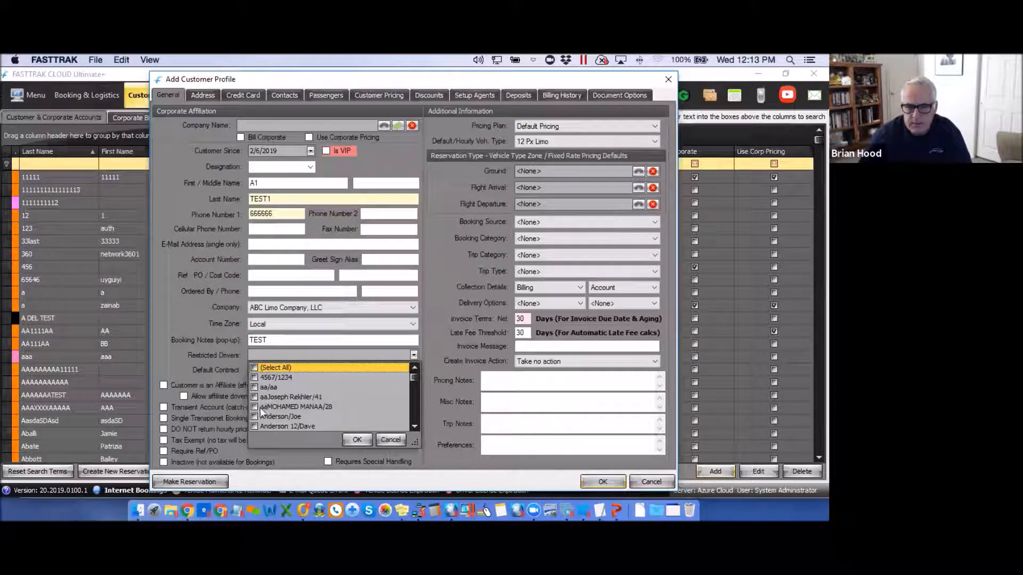
click(254, 378)
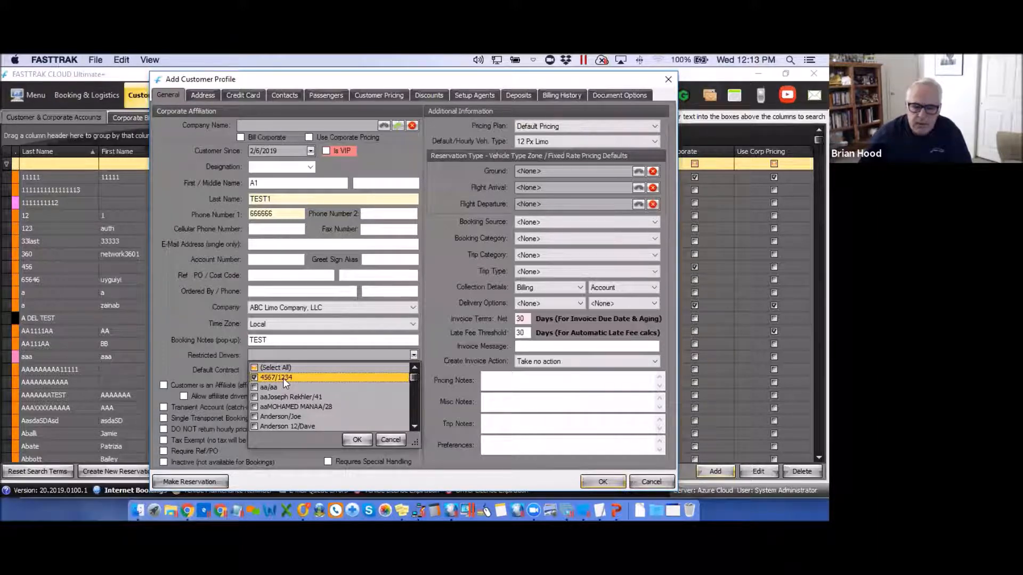
click(358, 439)
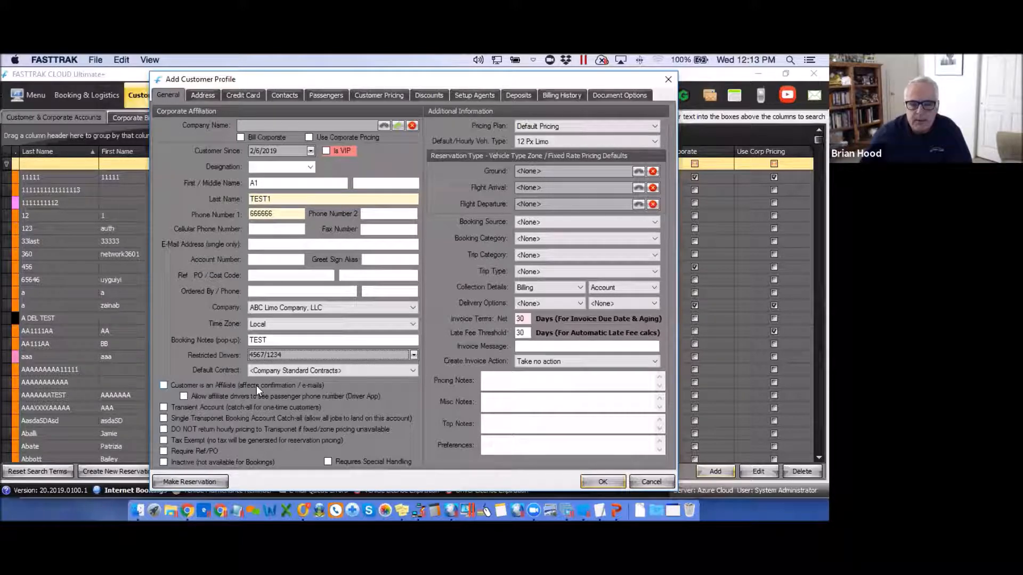
click(163, 386)
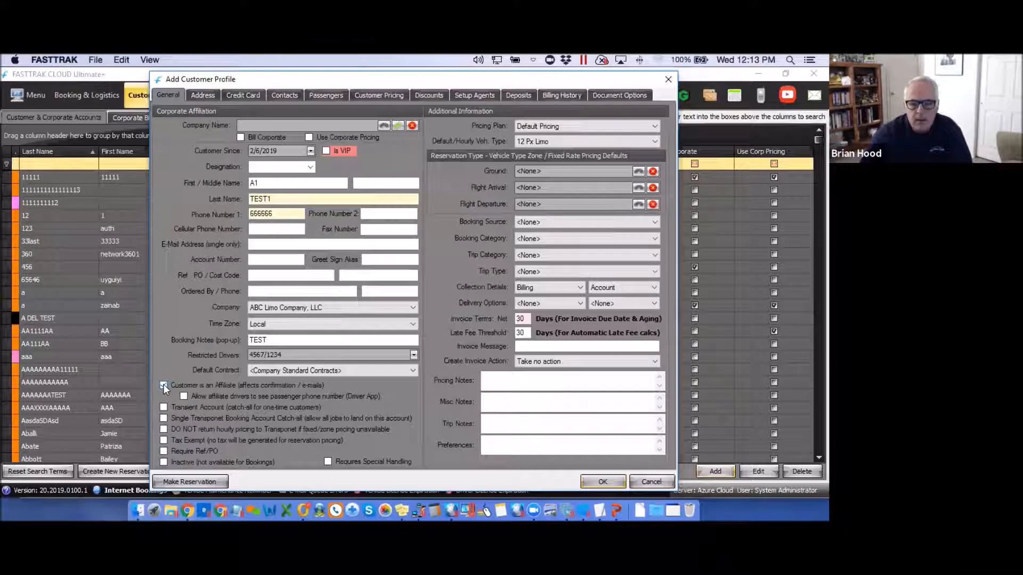
click(264, 183)
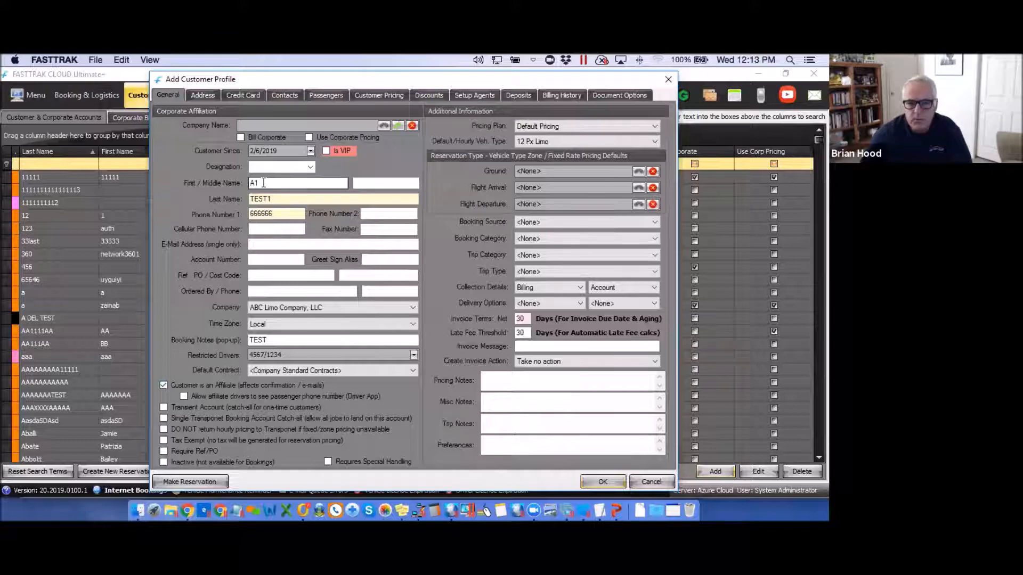
double_click(254, 182)
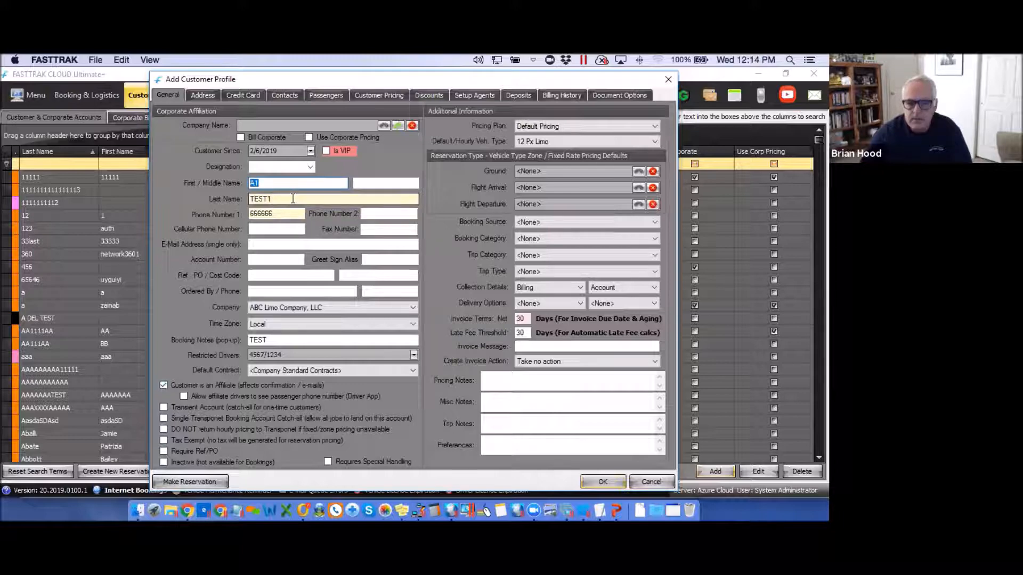
click(164, 385)
click(163, 385)
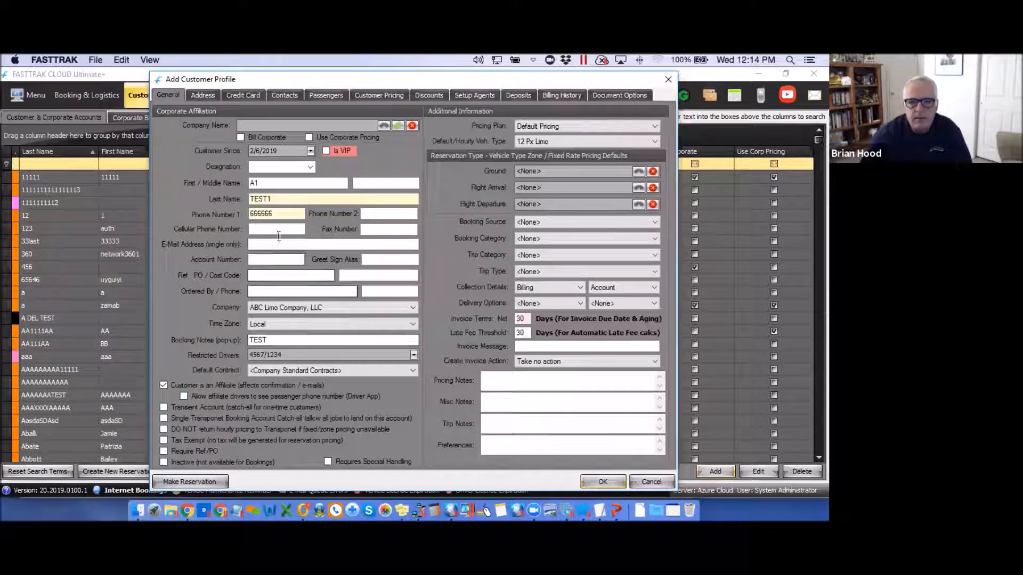
drag(276, 199, 244, 197)
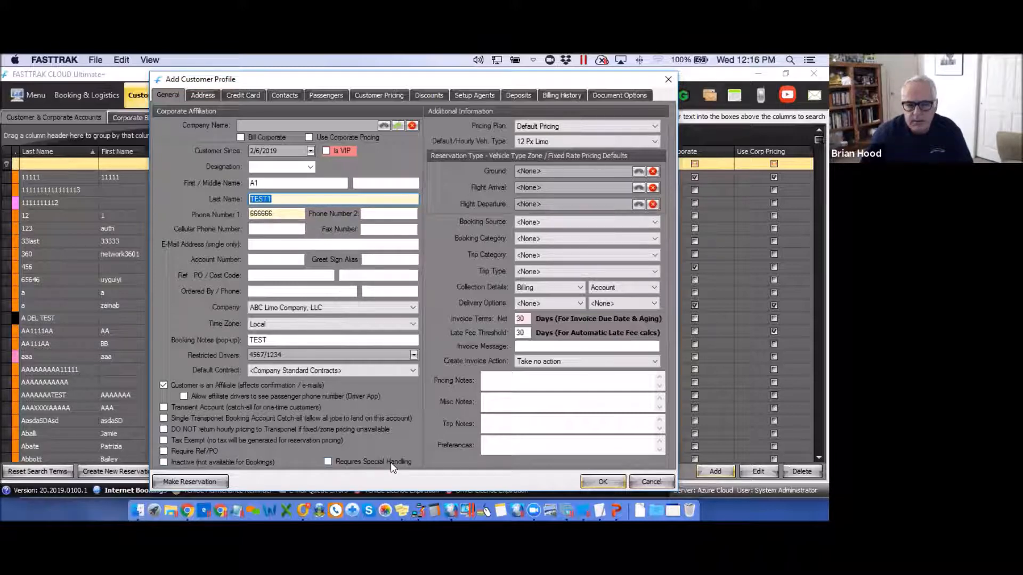
Tick 'Requires Special Handling' for the customer.
click(328, 462)
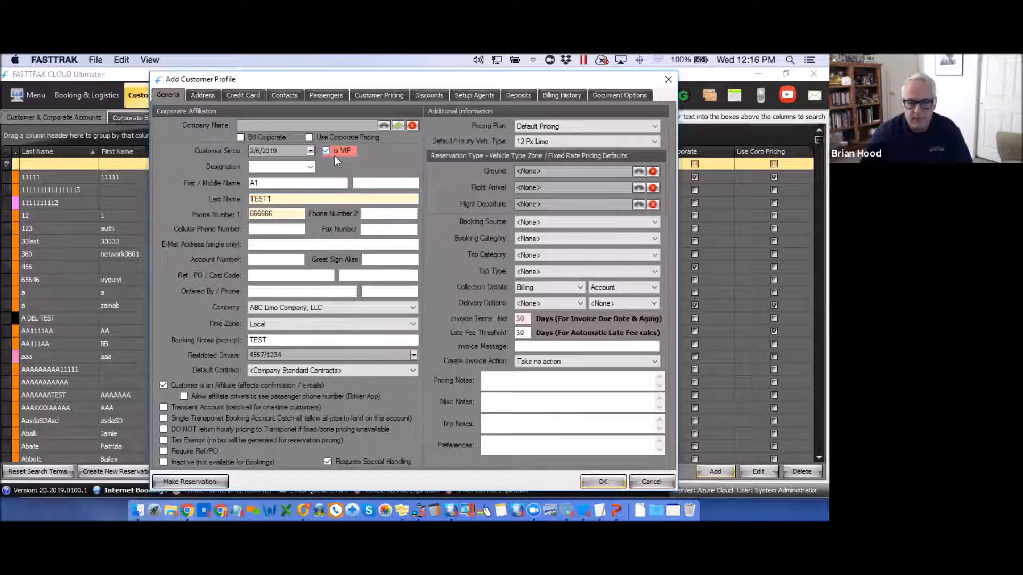
Keep Default Pricing as the pricing plan and set Default/Hourly Veh. Type to SEDAN.
click(655, 128)
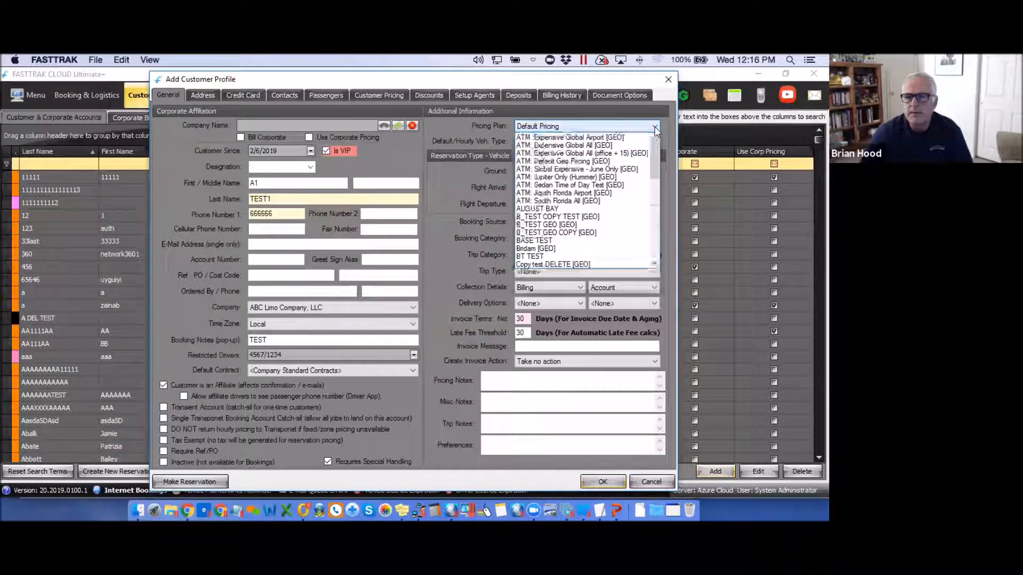
mouse_move(655, 166)
mouse_down()
mouse_move(654, 260)
mouse_move(653, 158)
mouse_up()
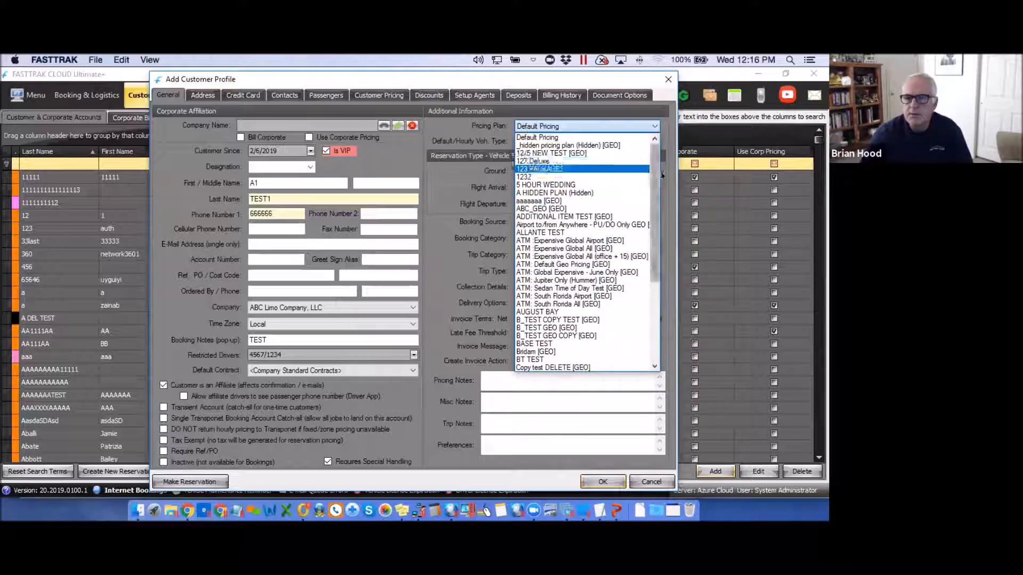
click(442, 126)
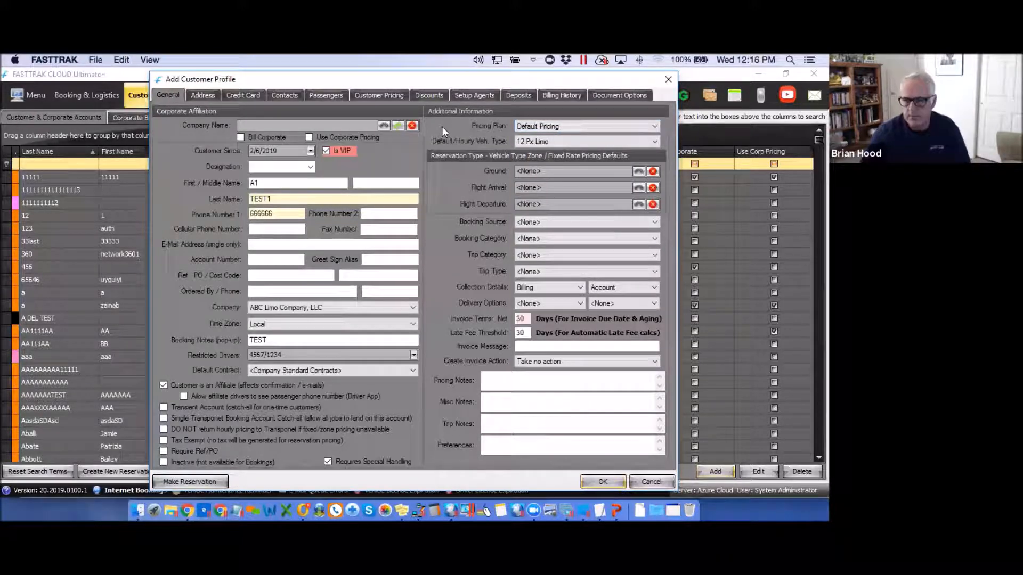
click(654, 141)
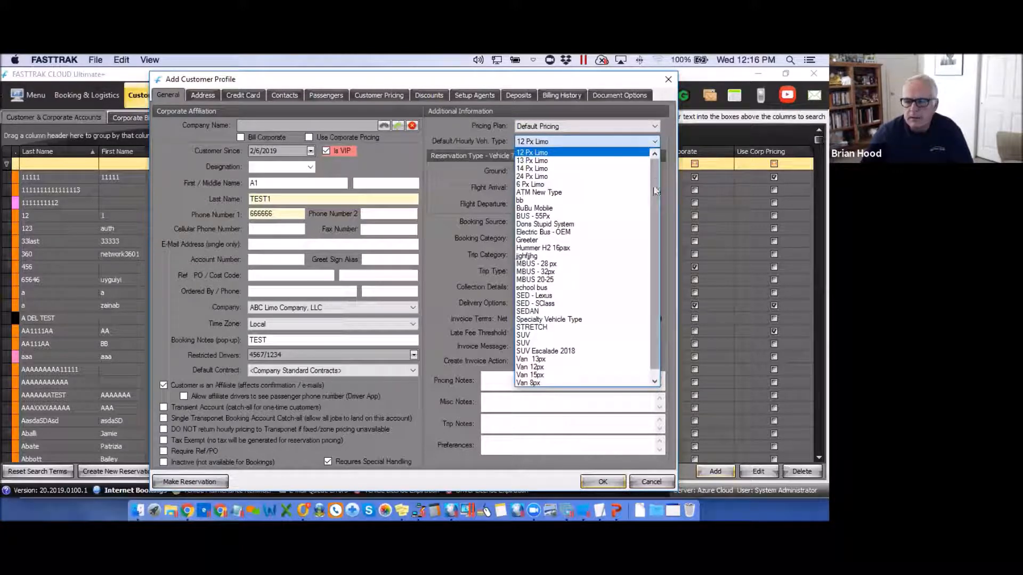
click(525, 312)
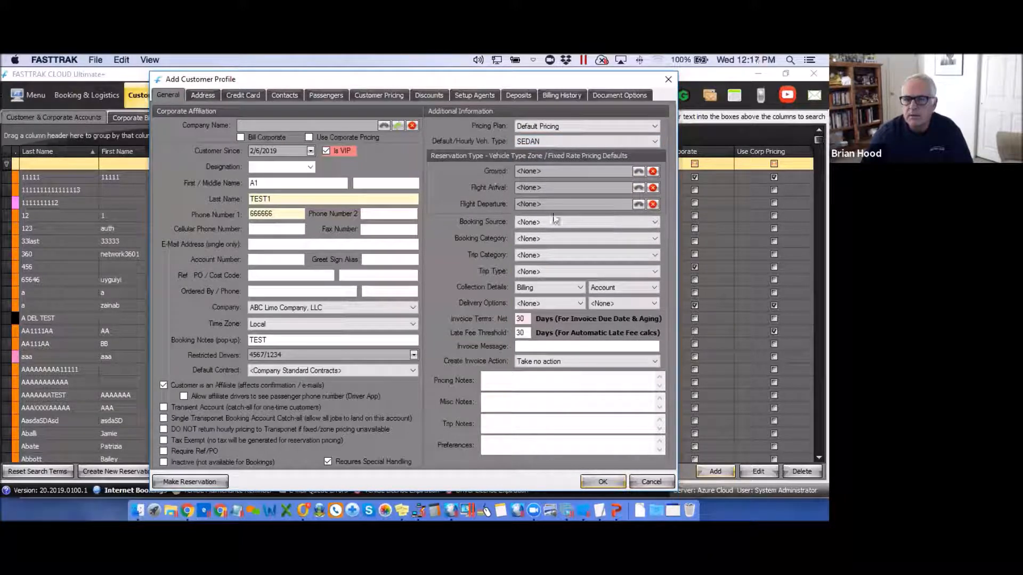
click(638, 171)
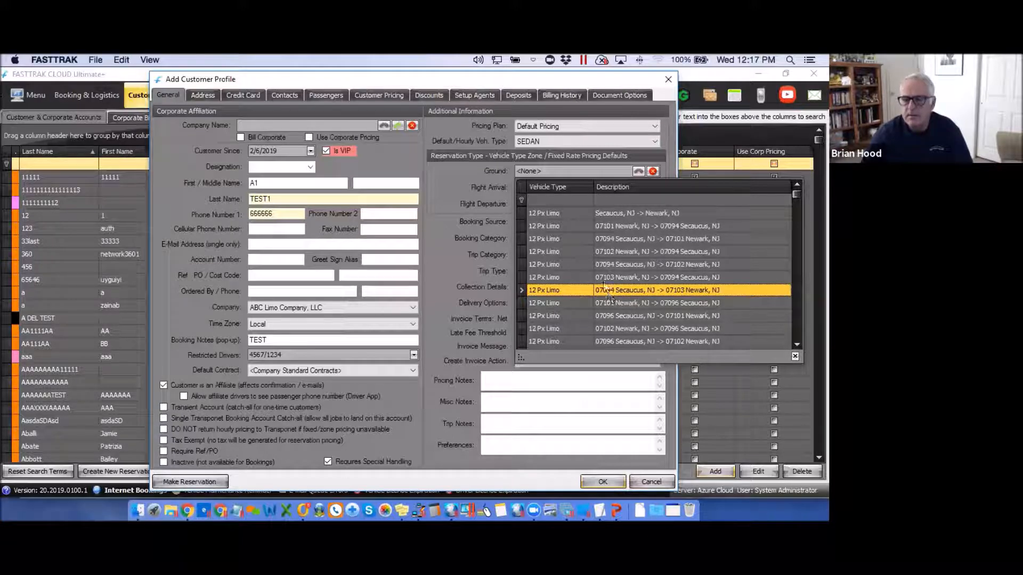
click(450, 172)
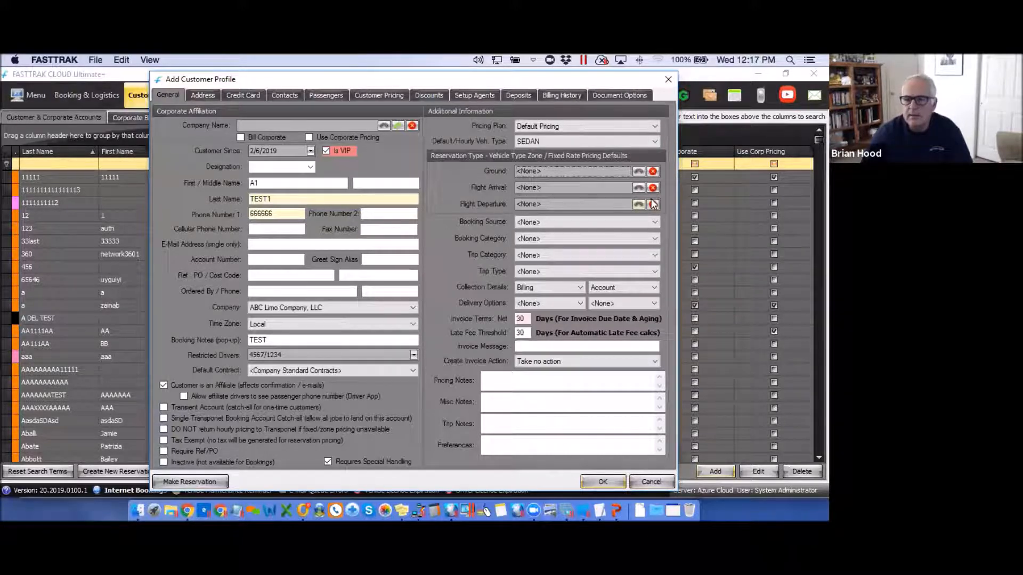
click(638, 187)
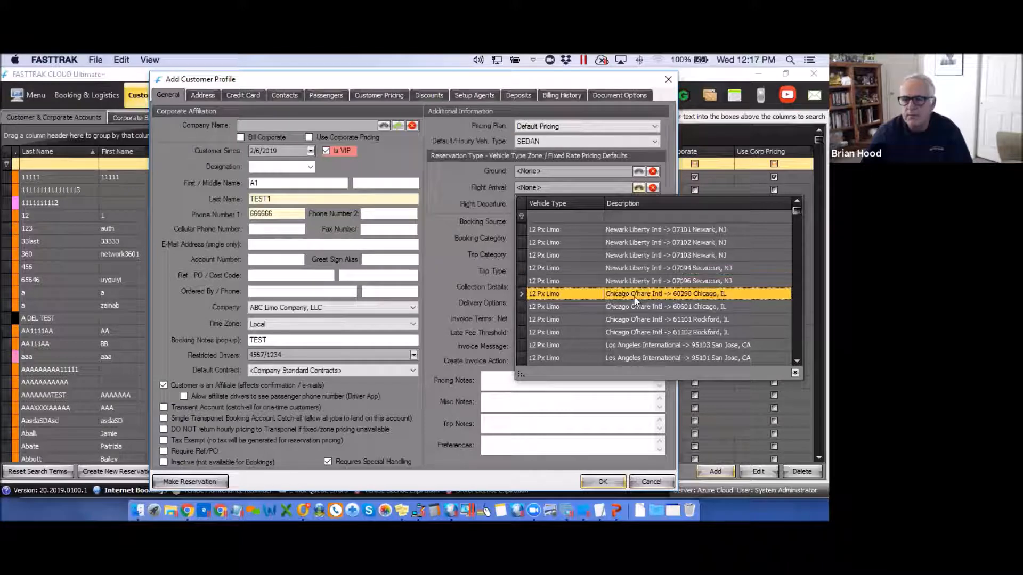
click(449, 175)
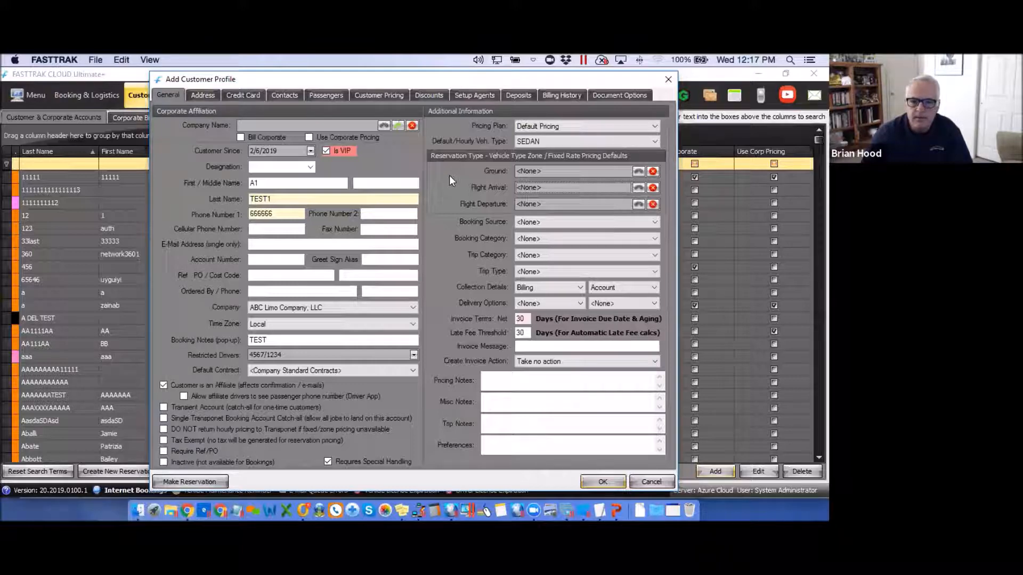
click(654, 222)
click(654, 222)
click(655, 238)
click(655, 241)
click(655, 255)
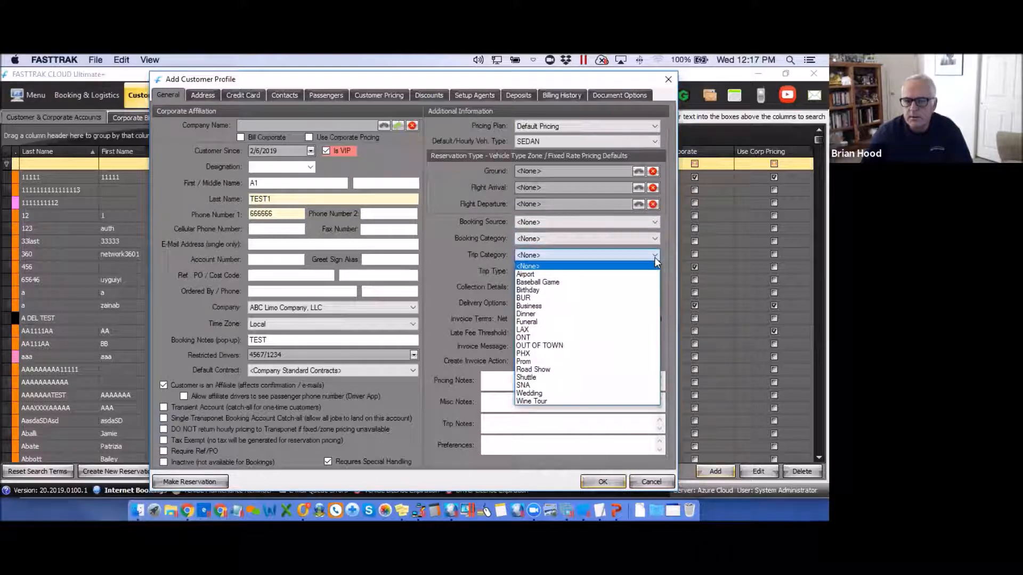
click(656, 258)
click(654, 271)
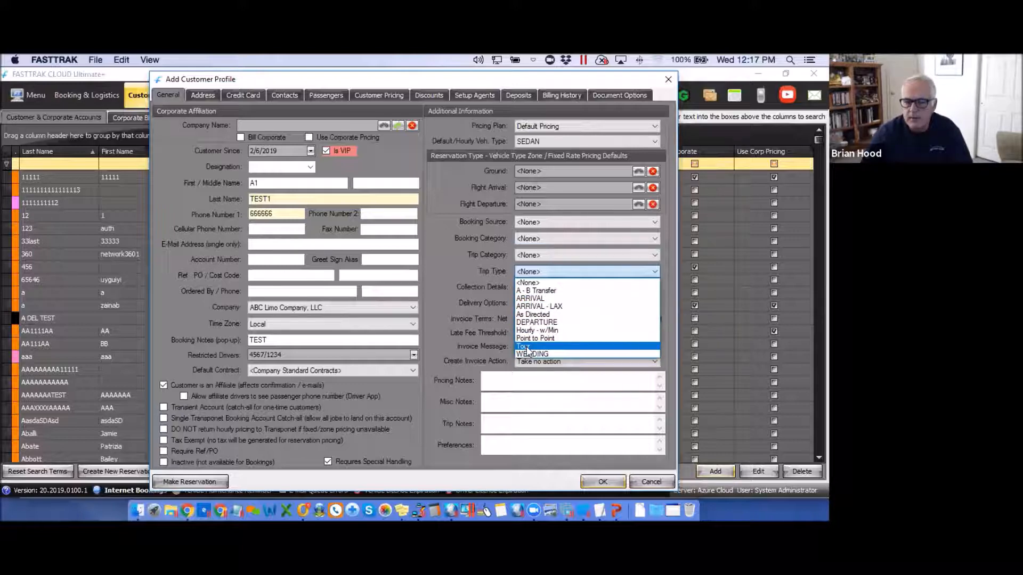
click(445, 260)
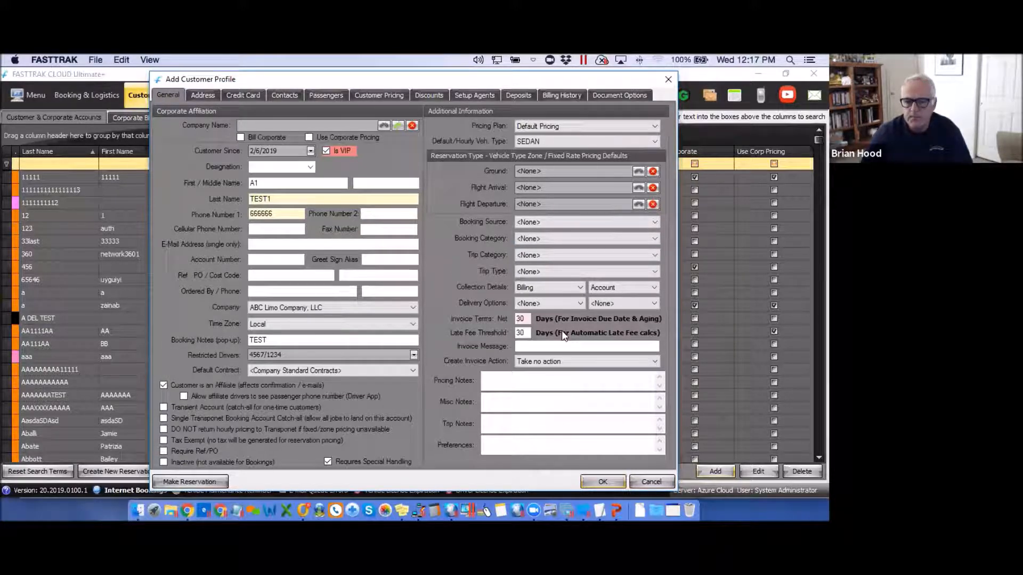
click(580, 287)
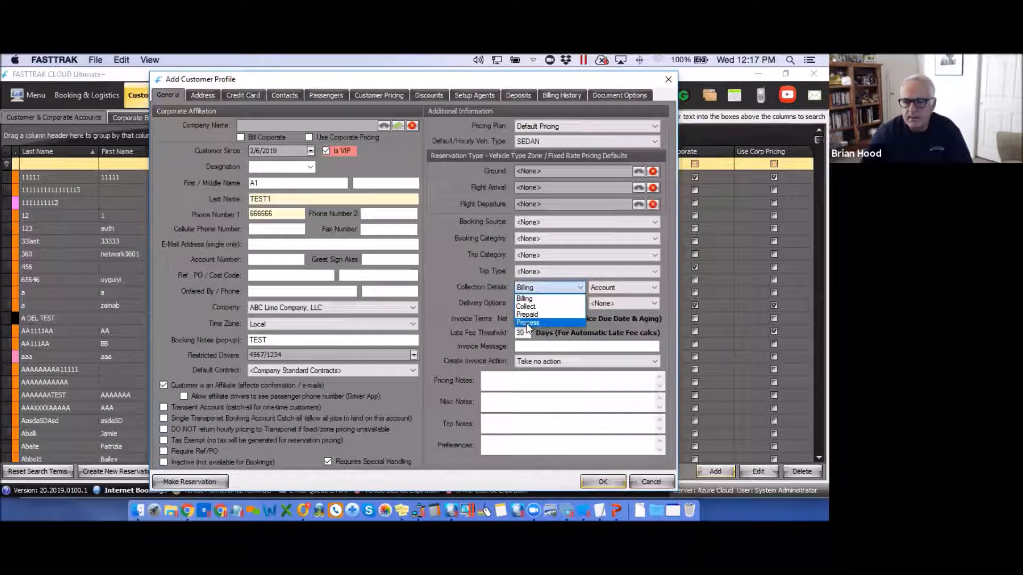
click(438, 251)
click(580, 287)
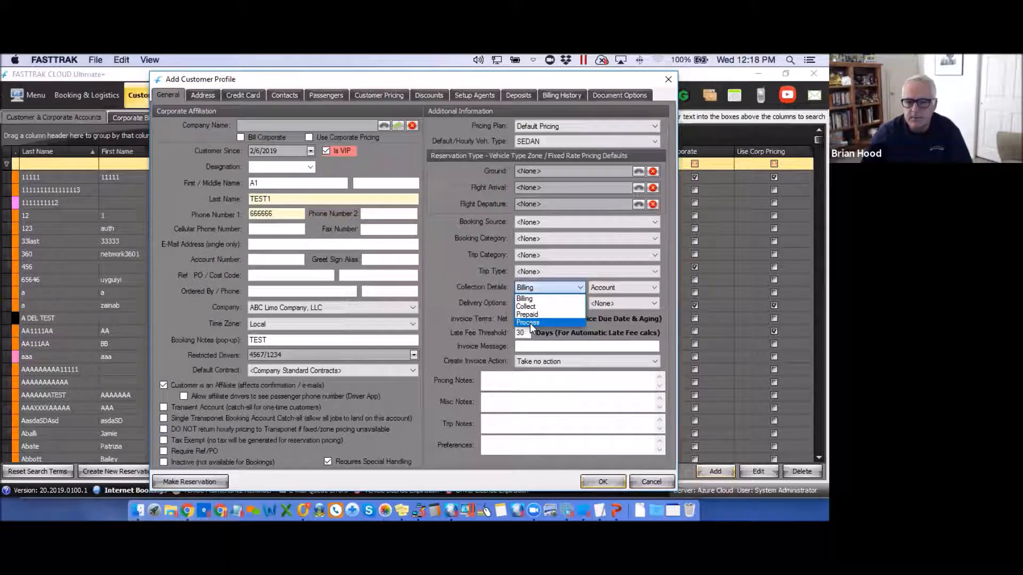
click(525, 299)
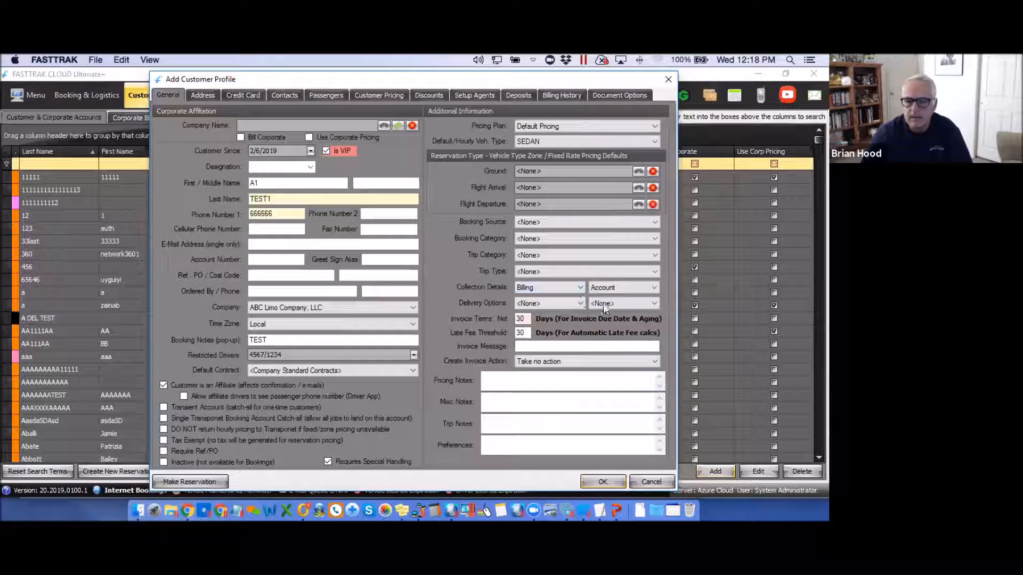
click(654, 289)
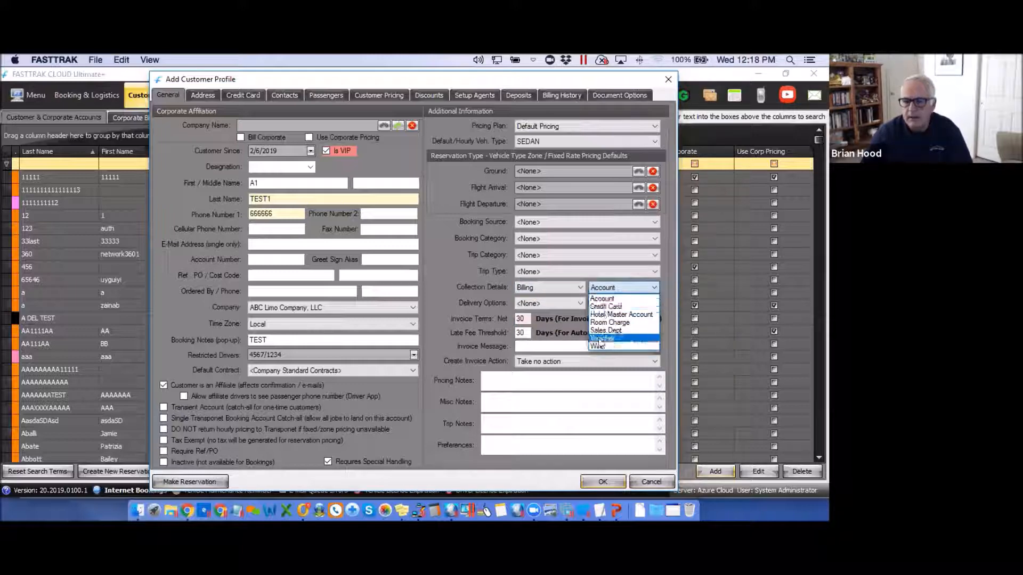
click(438, 297)
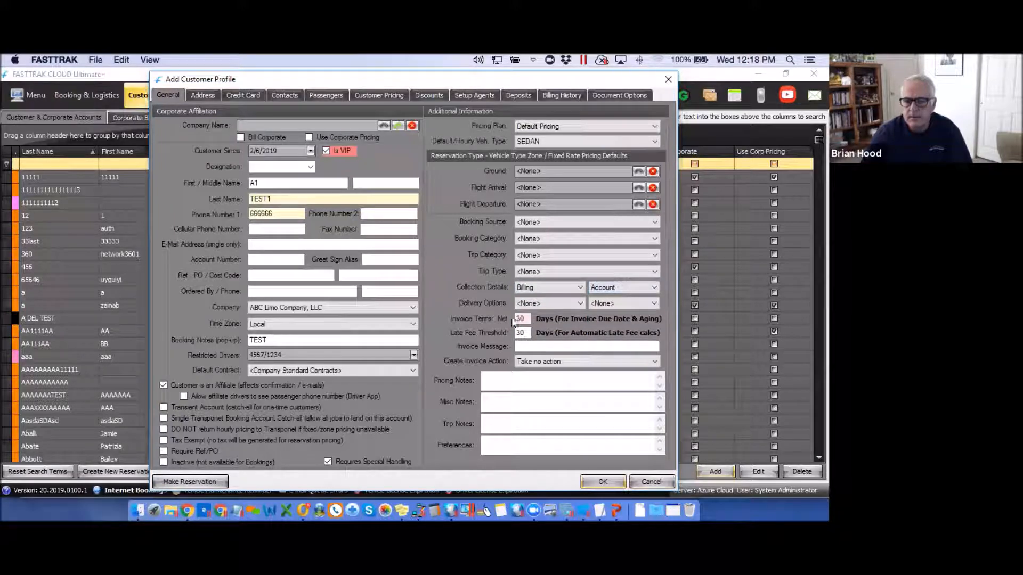
click(579, 304)
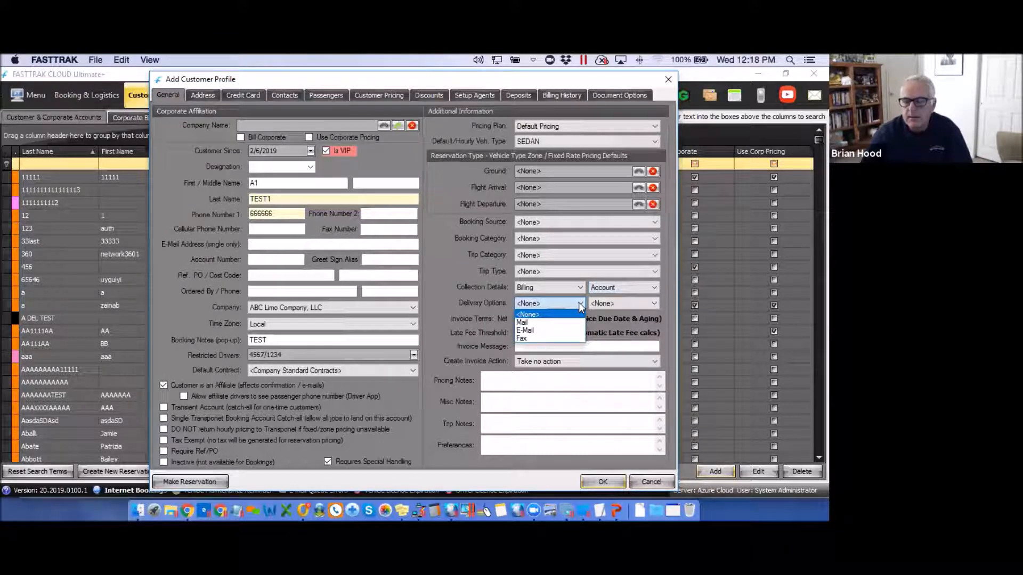
click(654, 302)
click(654, 302)
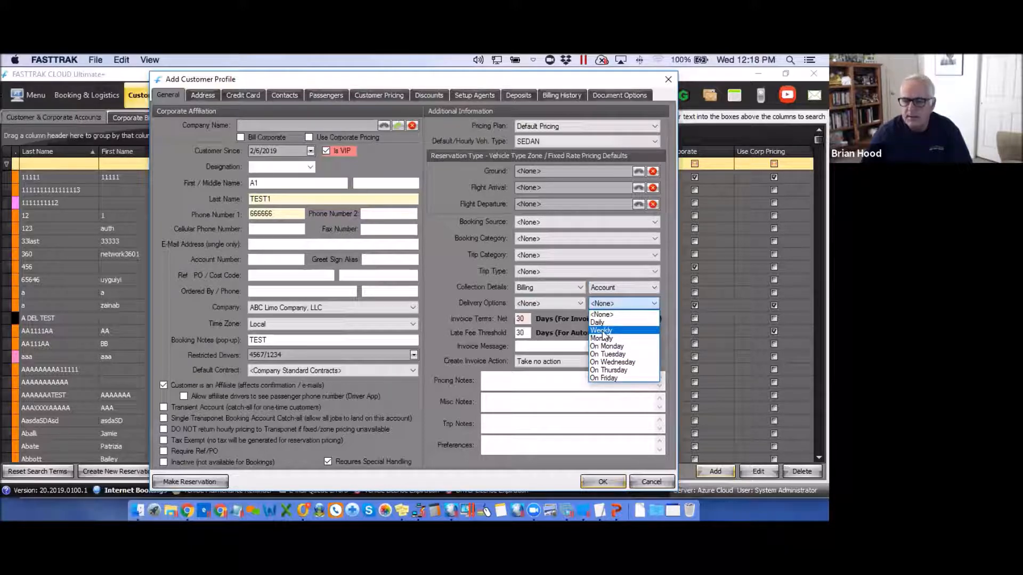
click(444, 270)
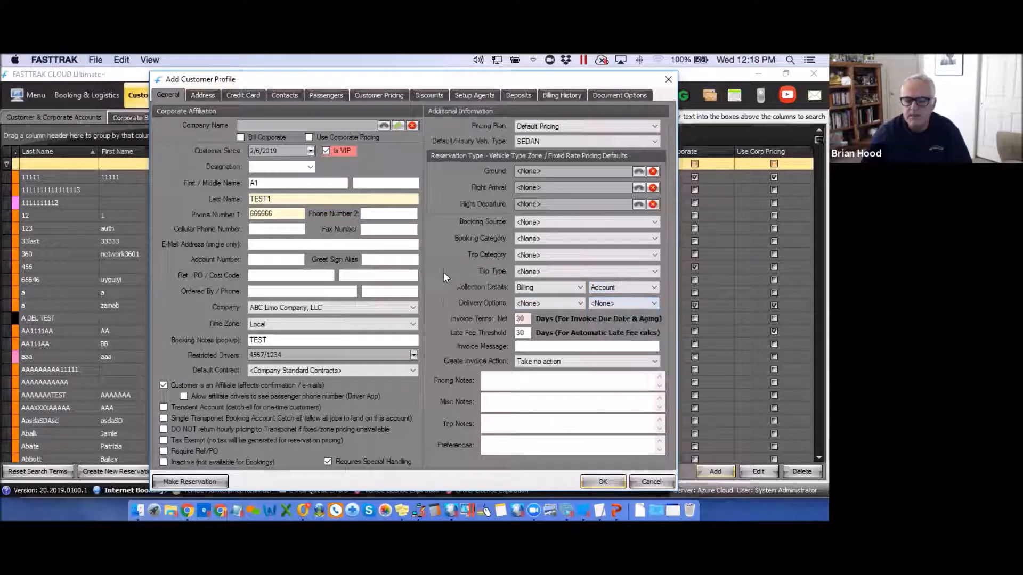
double_click(527, 319)
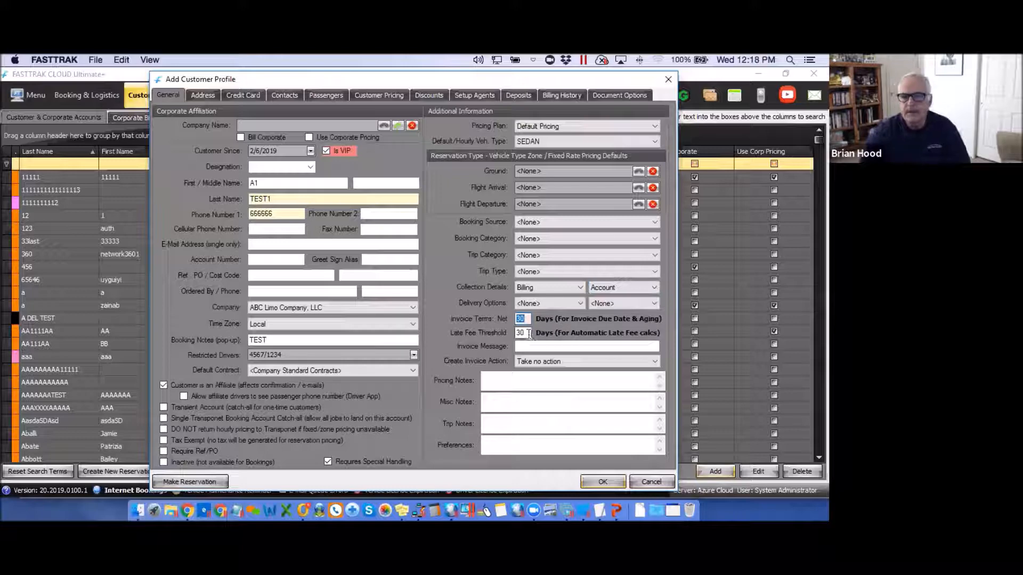
double_click(518, 333)
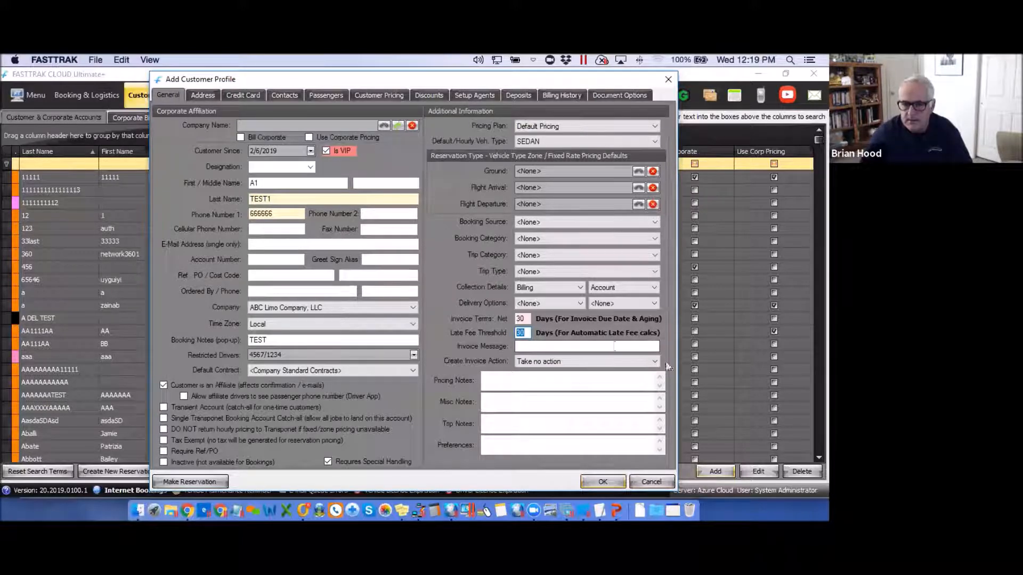
click(577, 346)
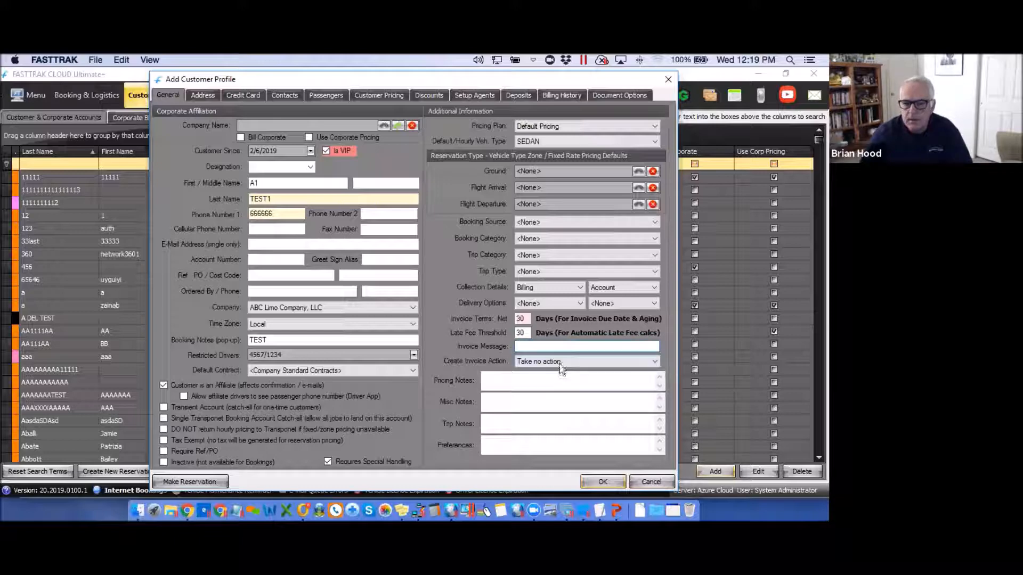
click(655, 362)
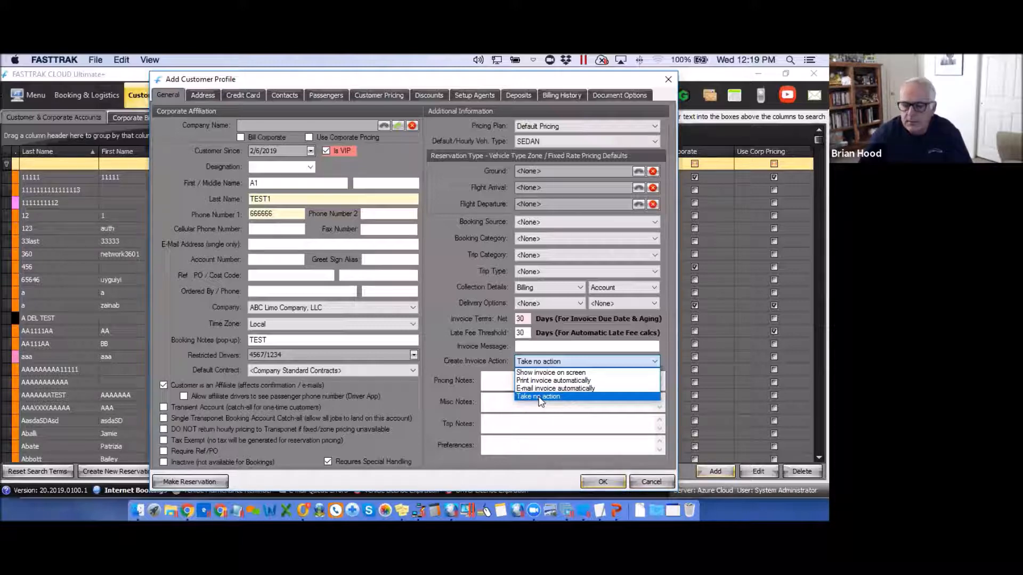
click(441, 284)
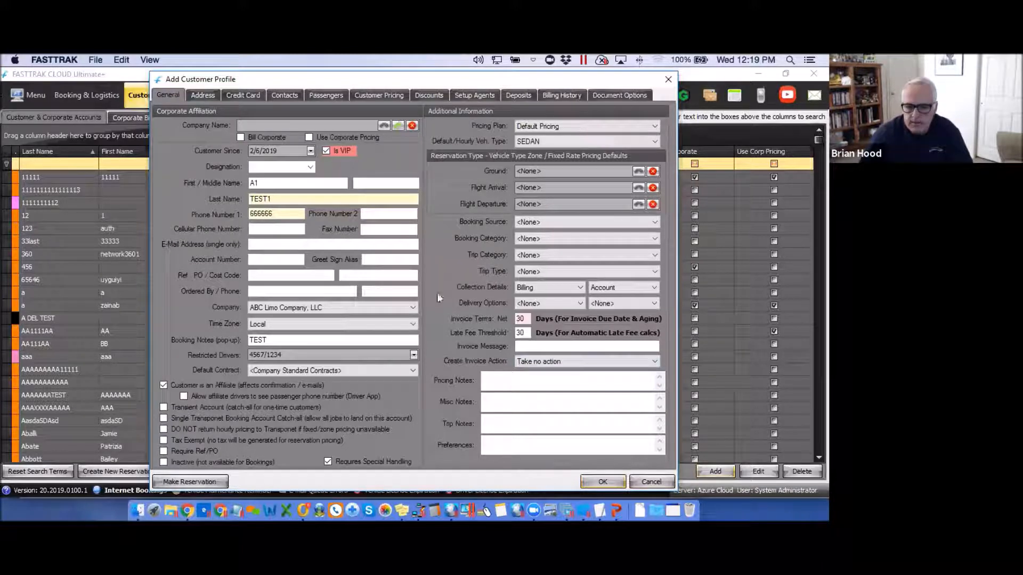
Enter 'Trip Noies' in the Trip Notes field of the General details.
click(494, 381)
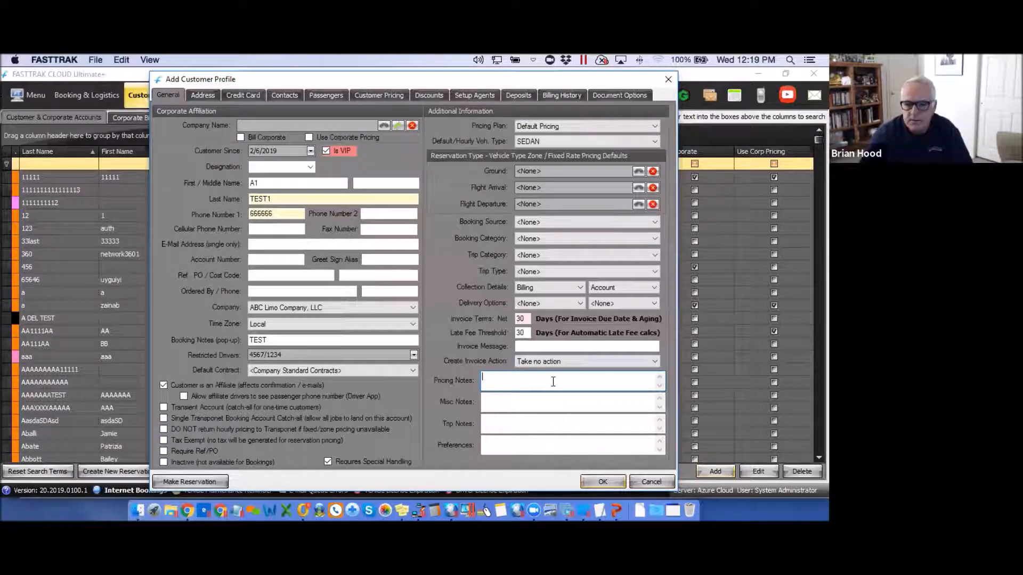
click(504, 401)
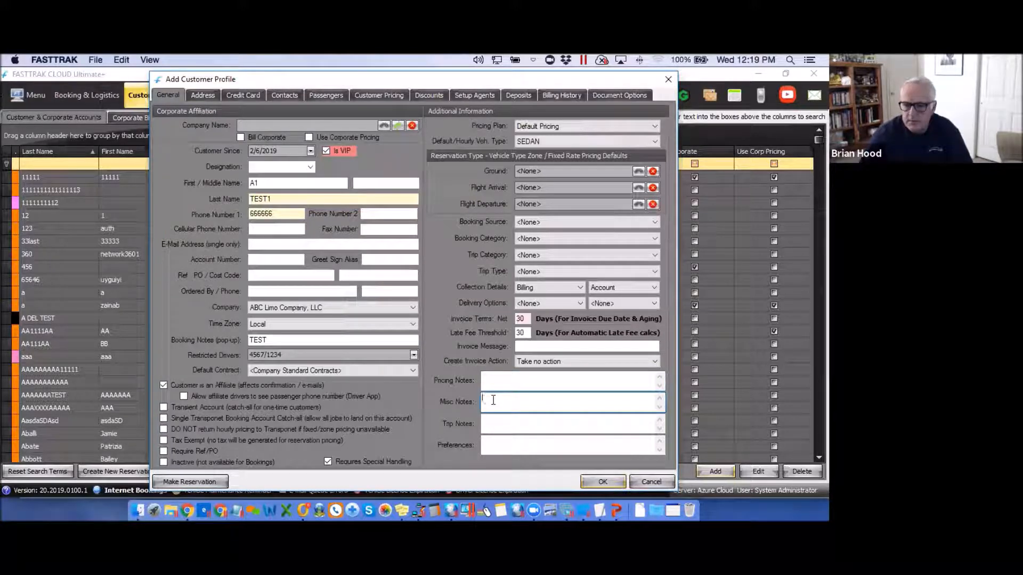
click(491, 425)
click(493, 447)
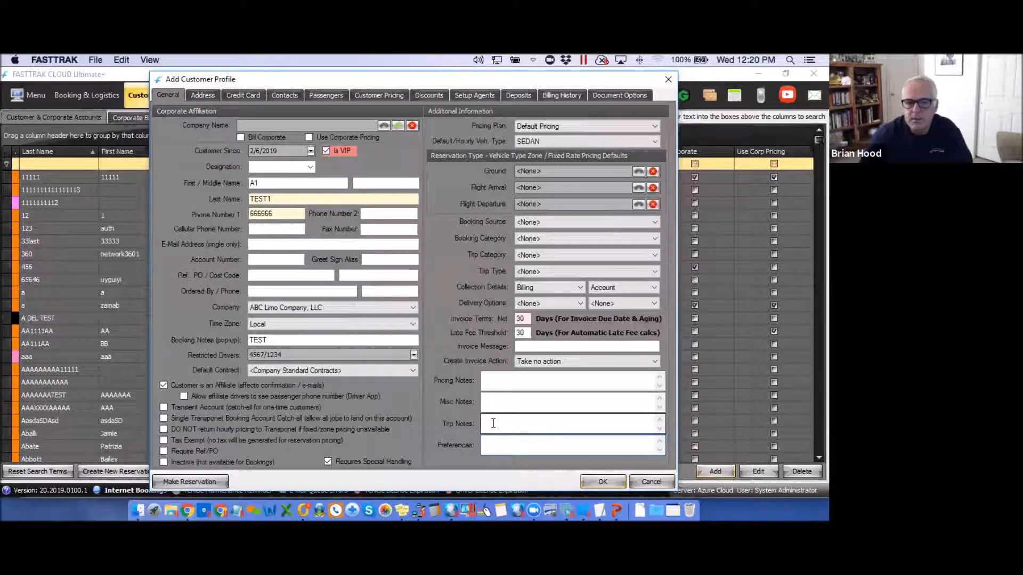
click(489, 421)
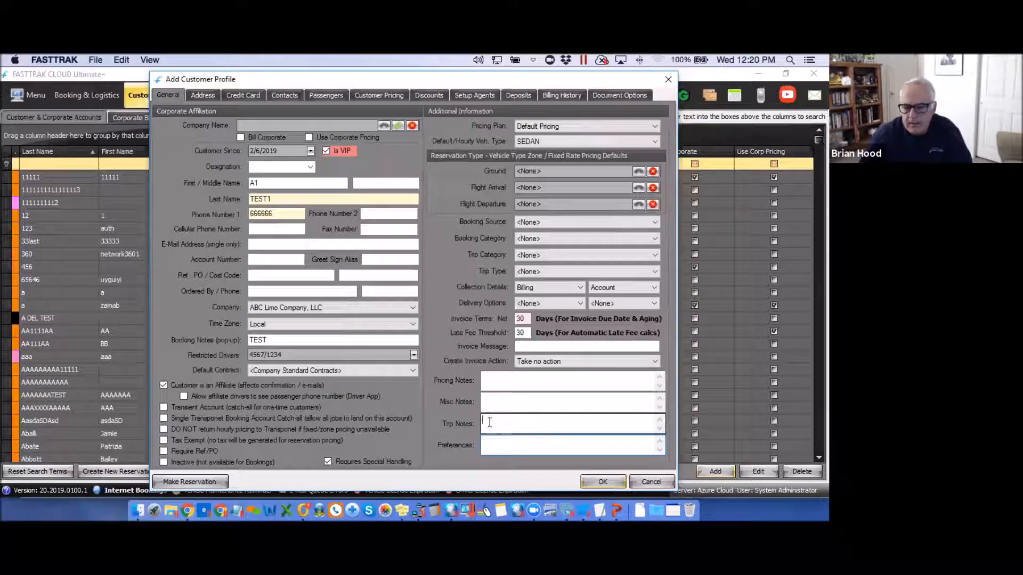
click(489, 446)
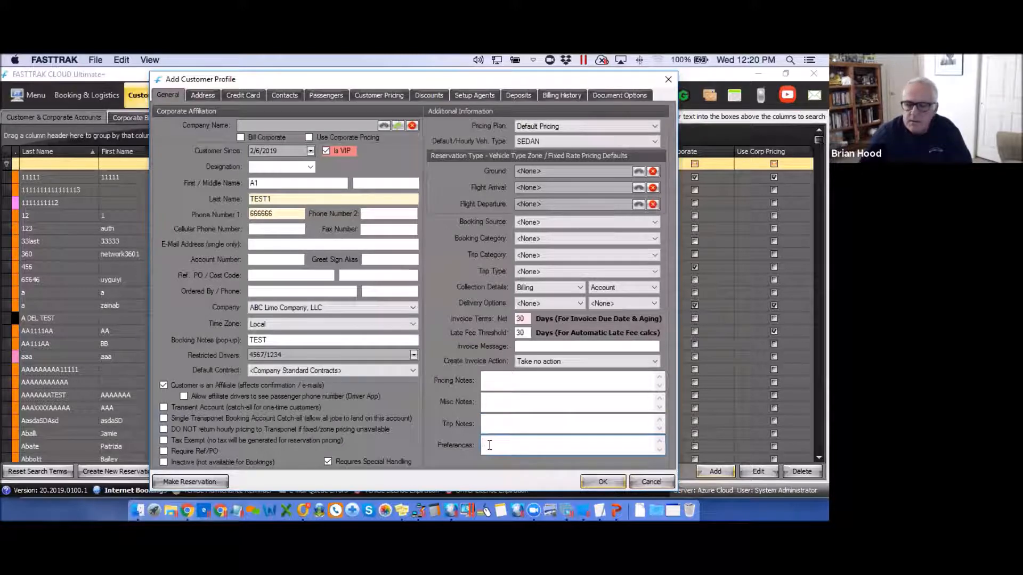
click(491, 420)
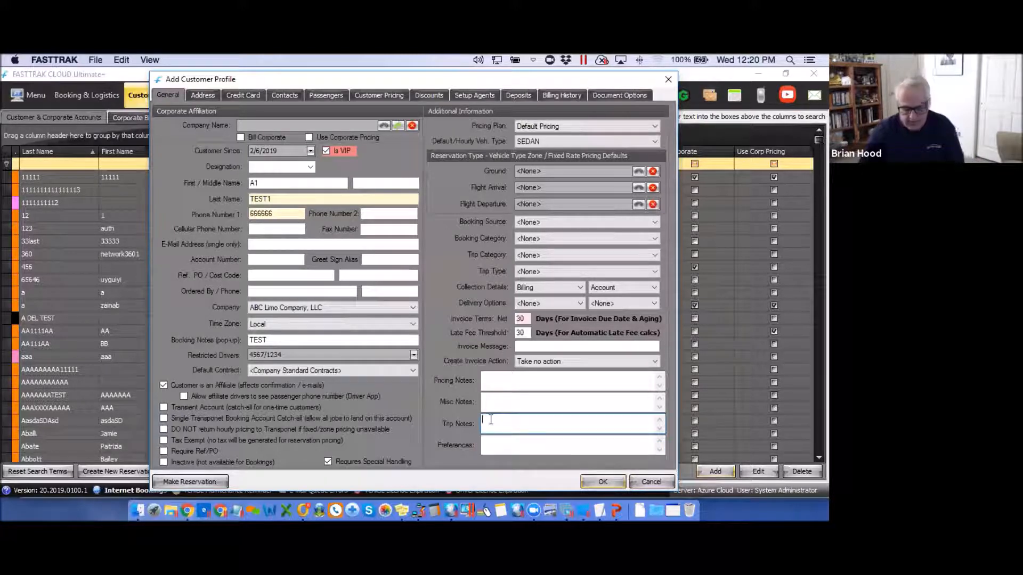
text(Tr)
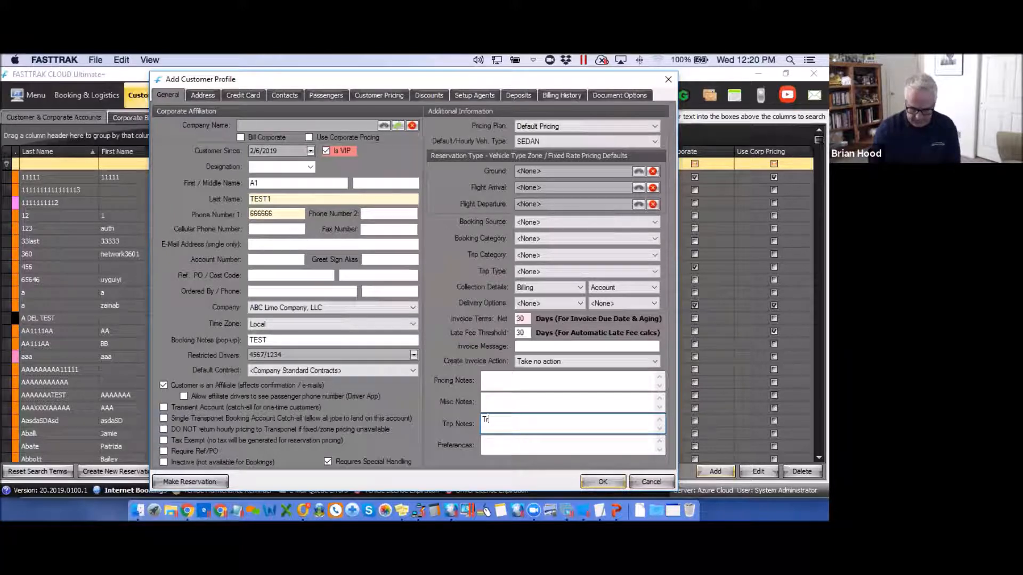
text(ip N)
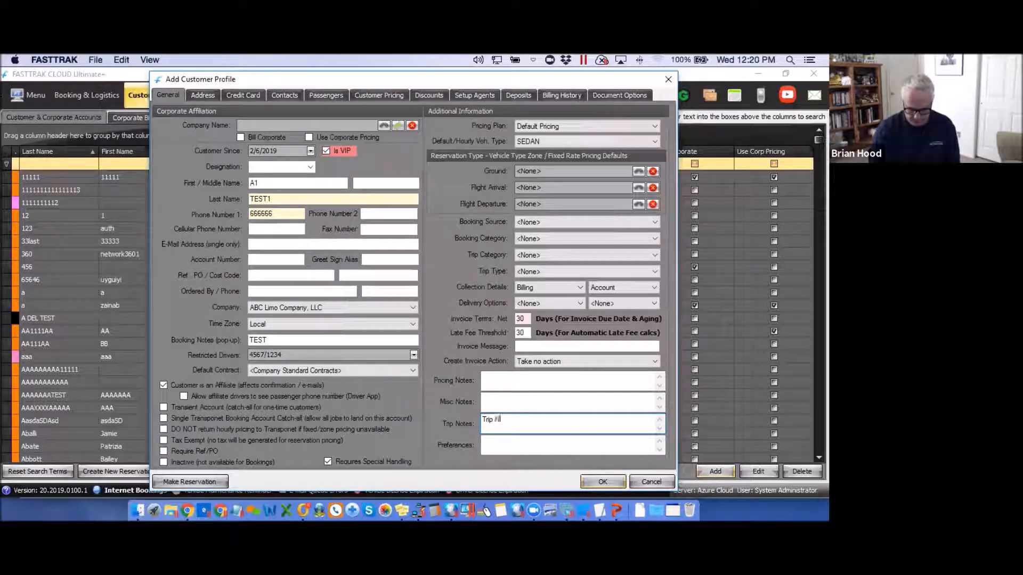
text(oies)
Fill the Preferences field with 'Preferences'.
click(488, 444)
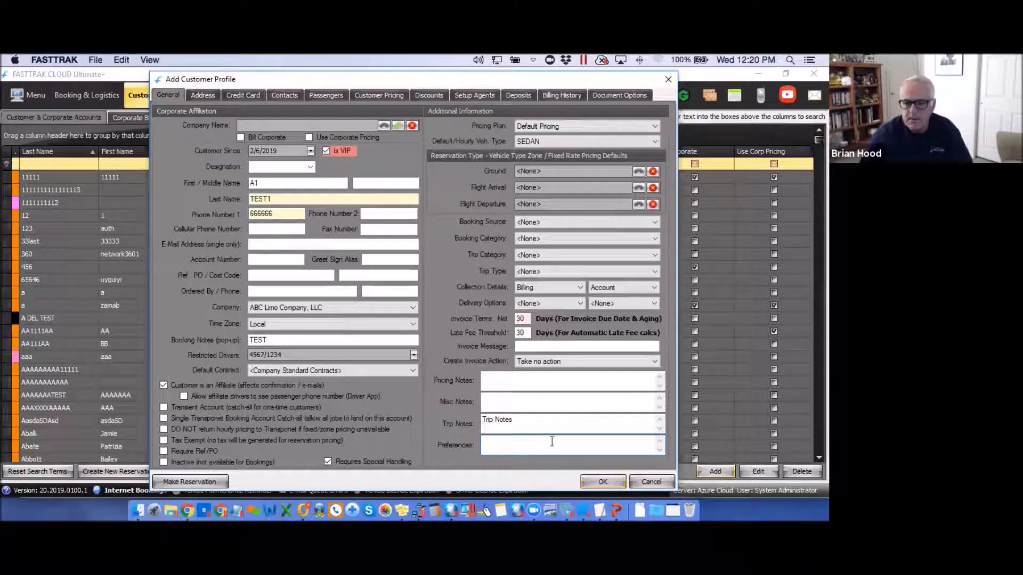
text(P)
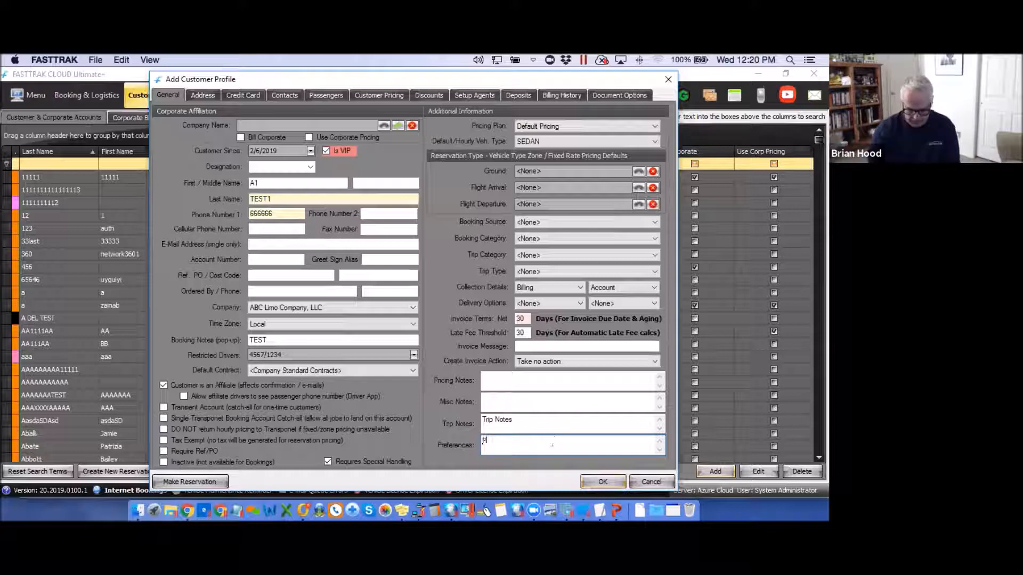
text(references)
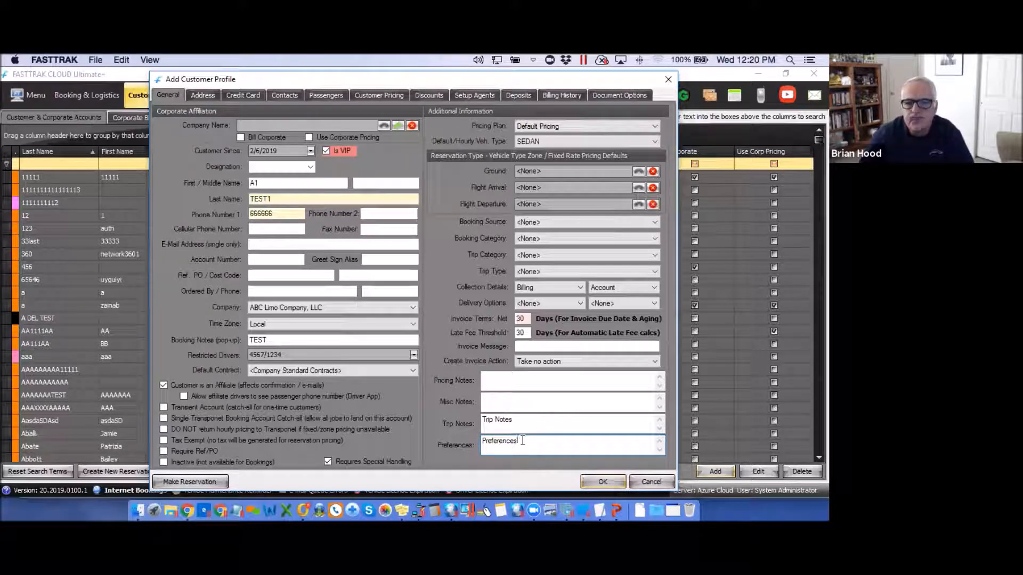
click(204, 94)
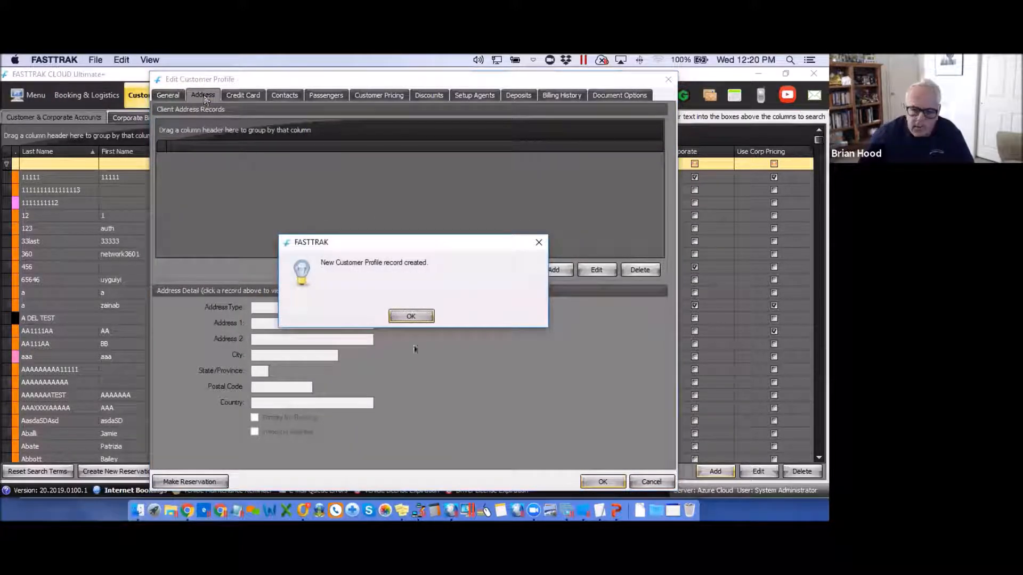
click(418, 318)
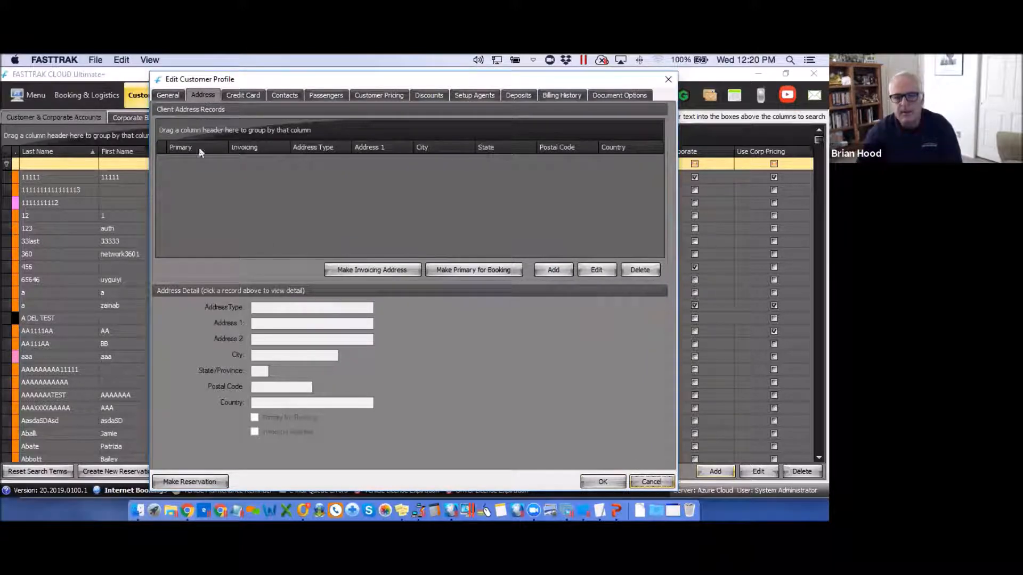
click(553, 270)
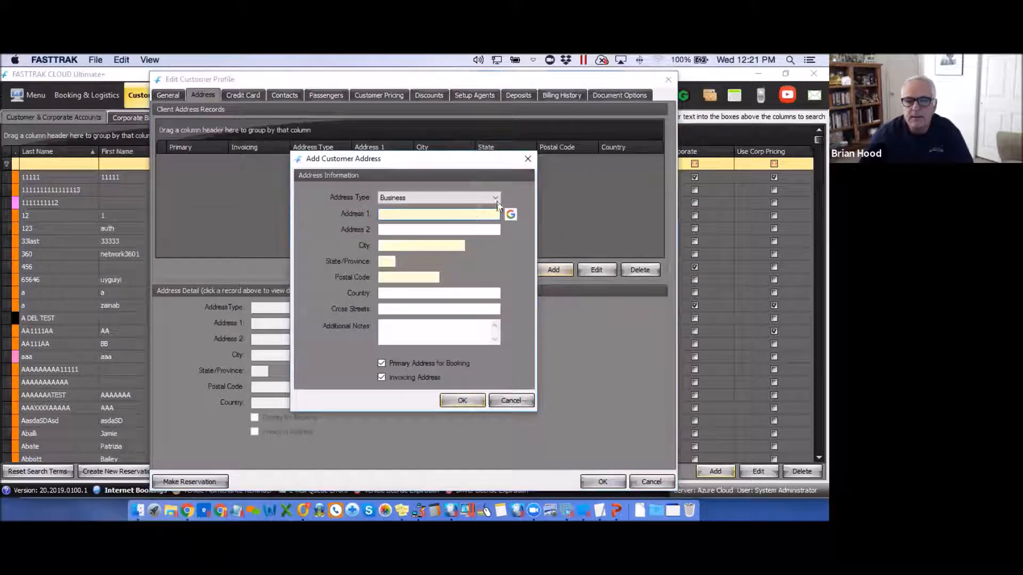
click(495, 198)
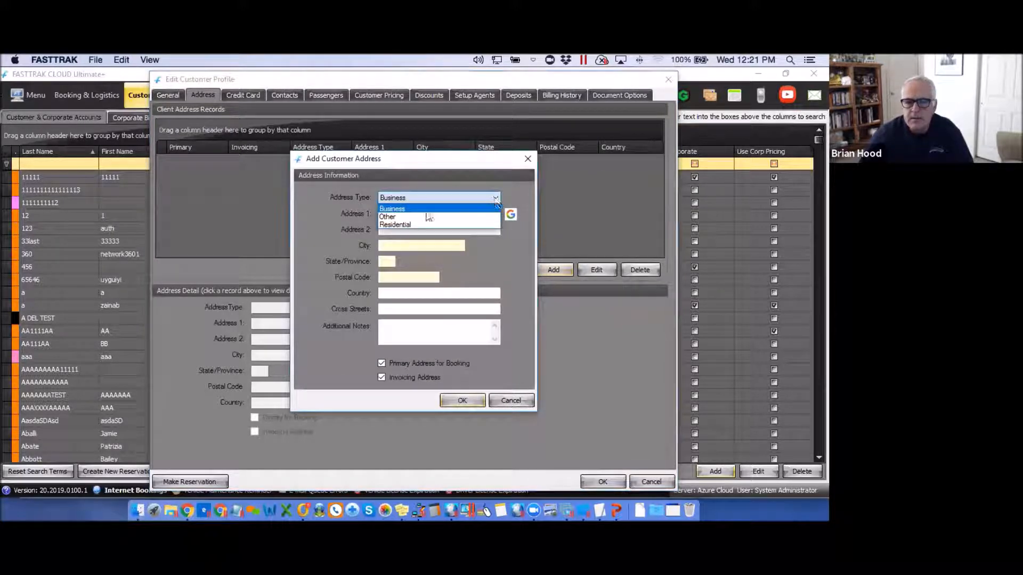
click(394, 224)
click(385, 213)
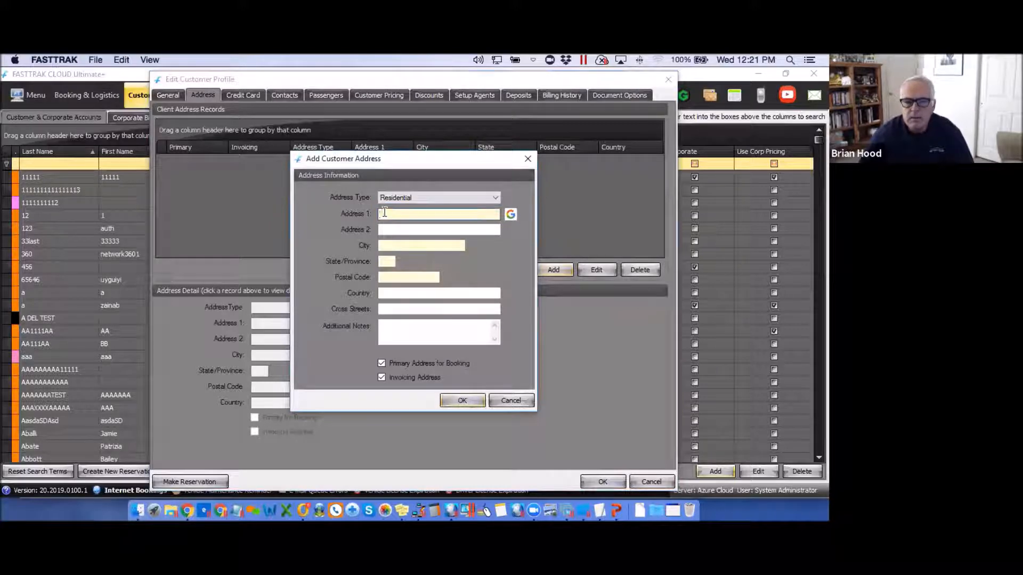
text(1234)
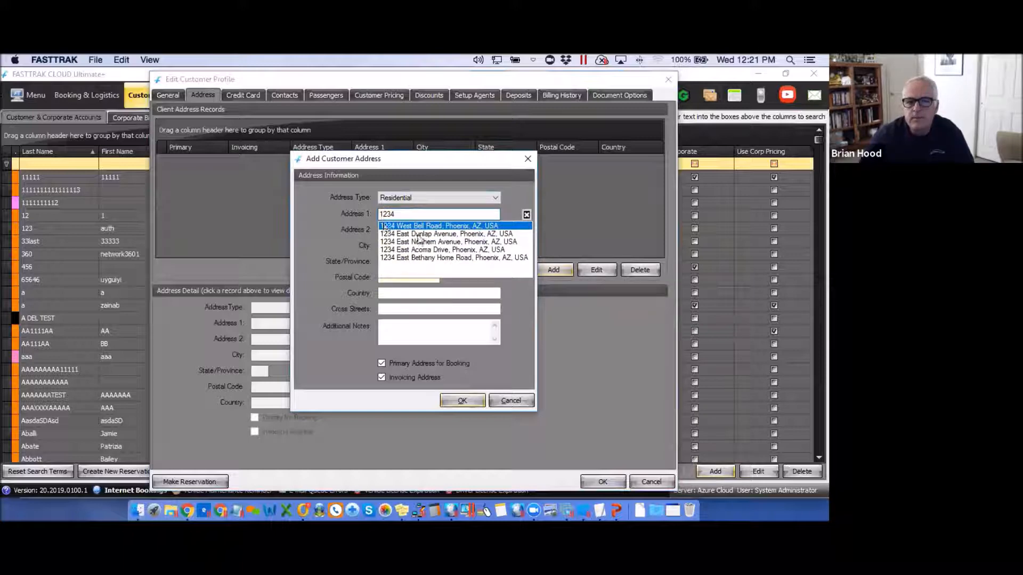
click(413, 242)
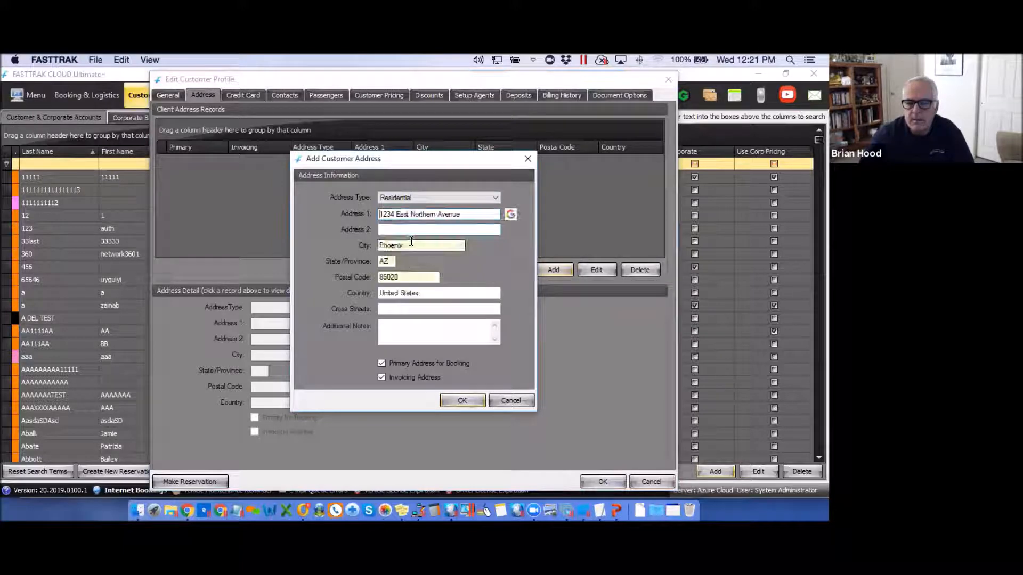
click(386, 308)
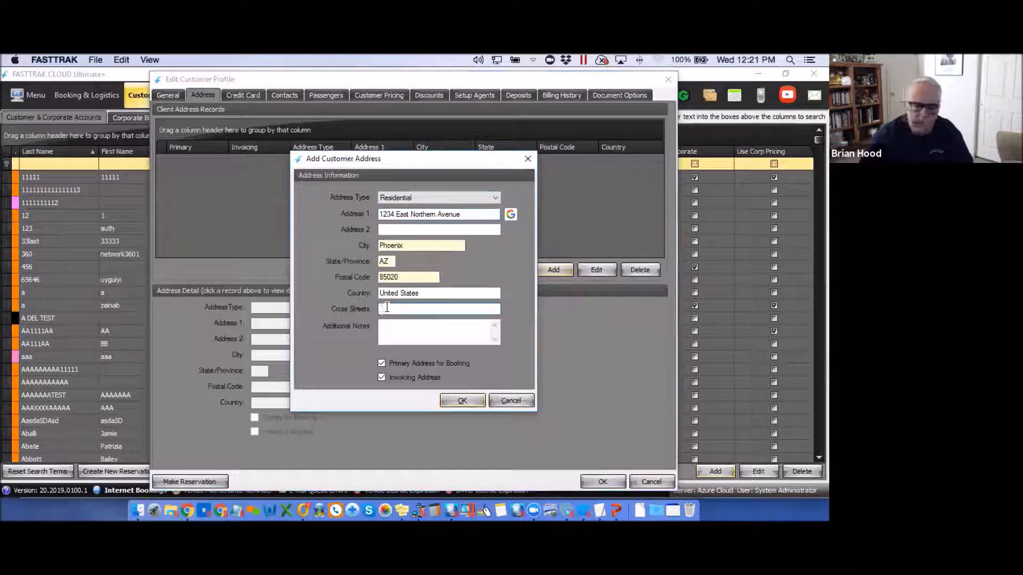
click(387, 327)
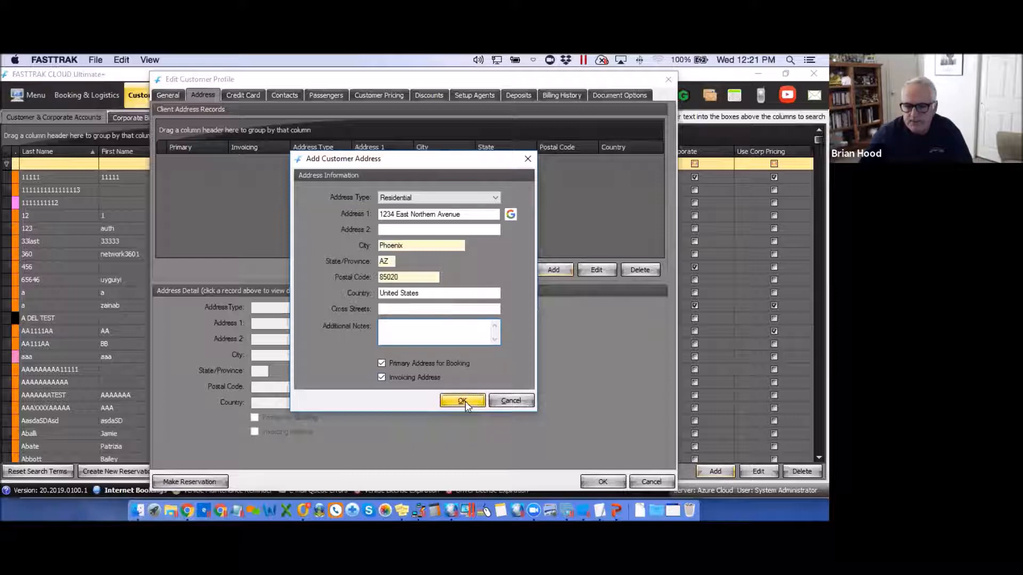
key(Return)
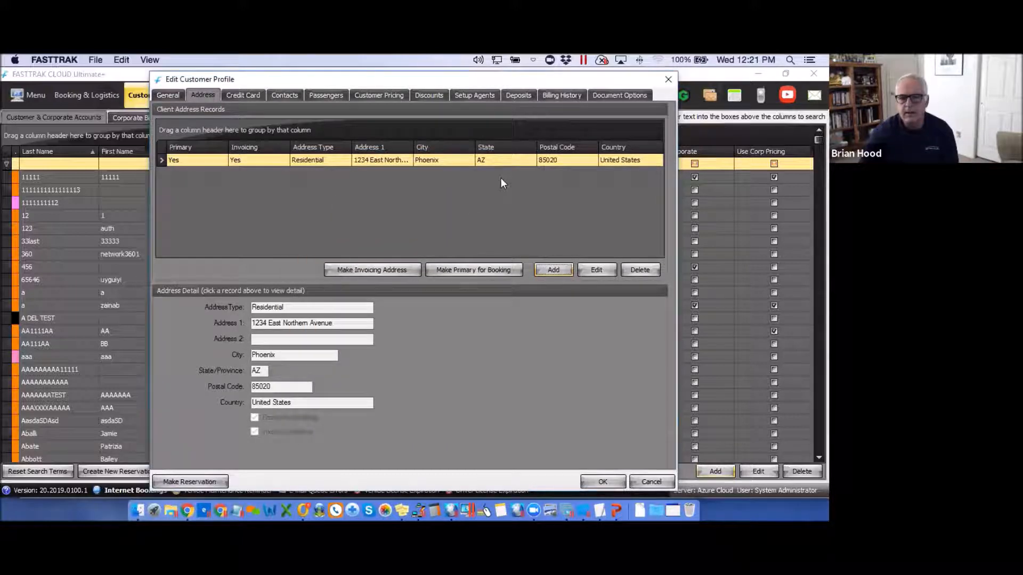
click(553, 267)
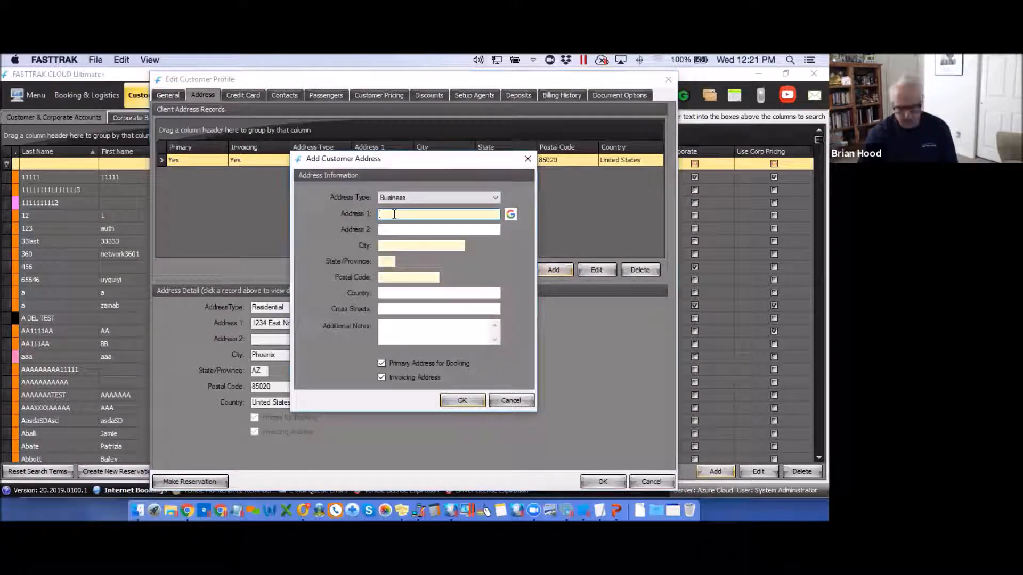
text(345)
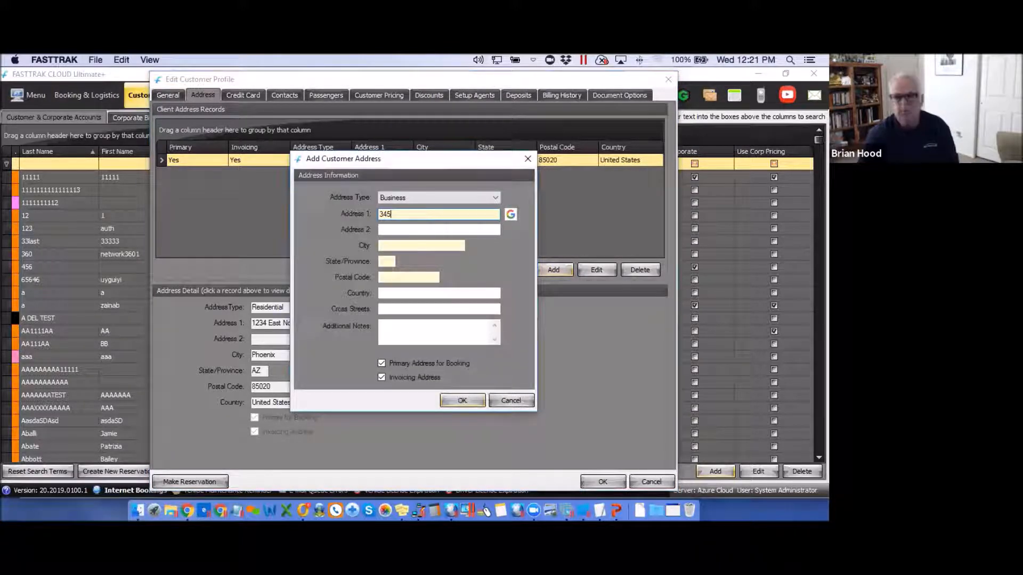
click(404, 226)
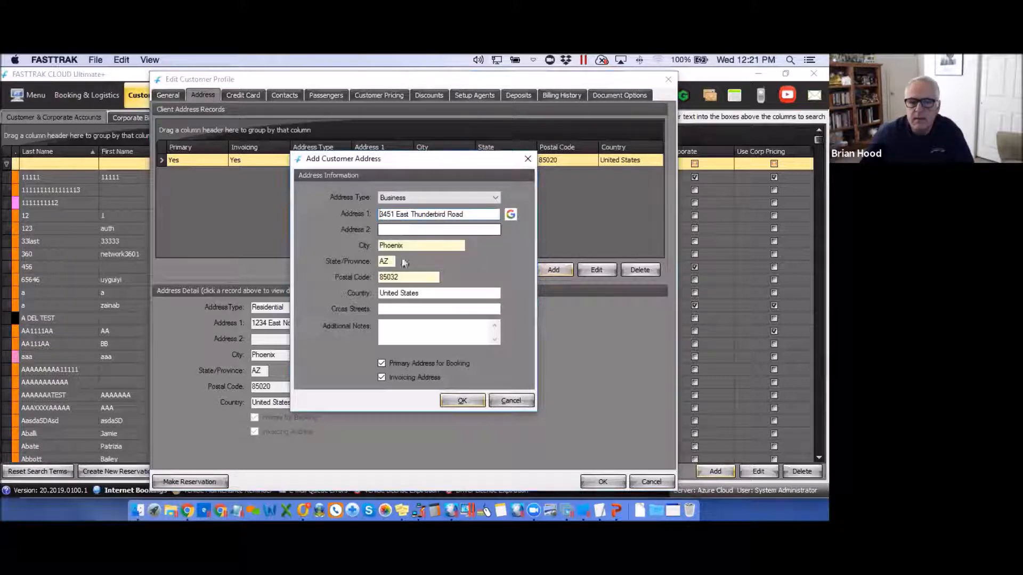
click(382, 364)
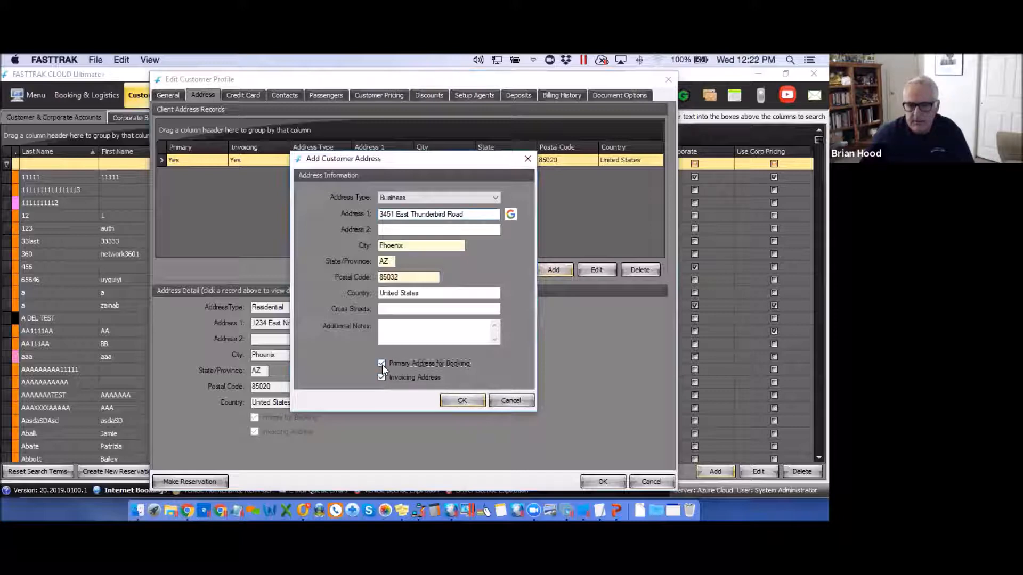
click(462, 400)
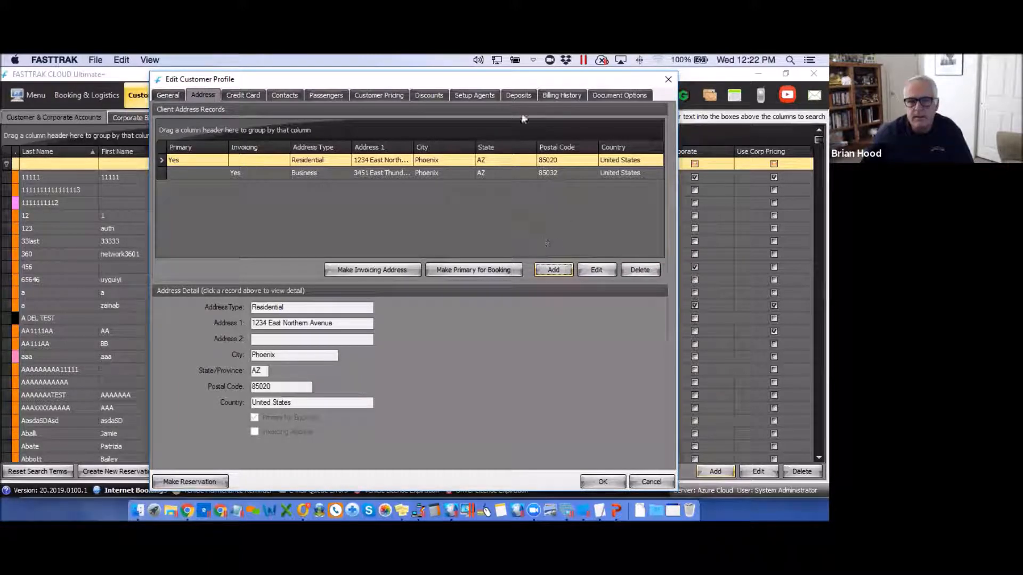
click(265, 226)
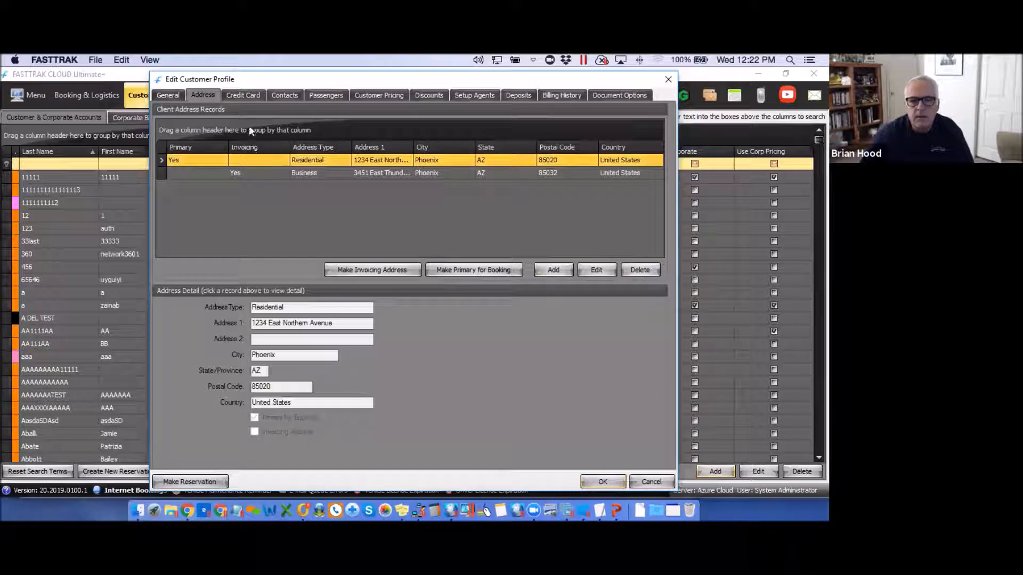
View the Credit Card records and cancel adding a card, leaving none on file.
click(243, 99)
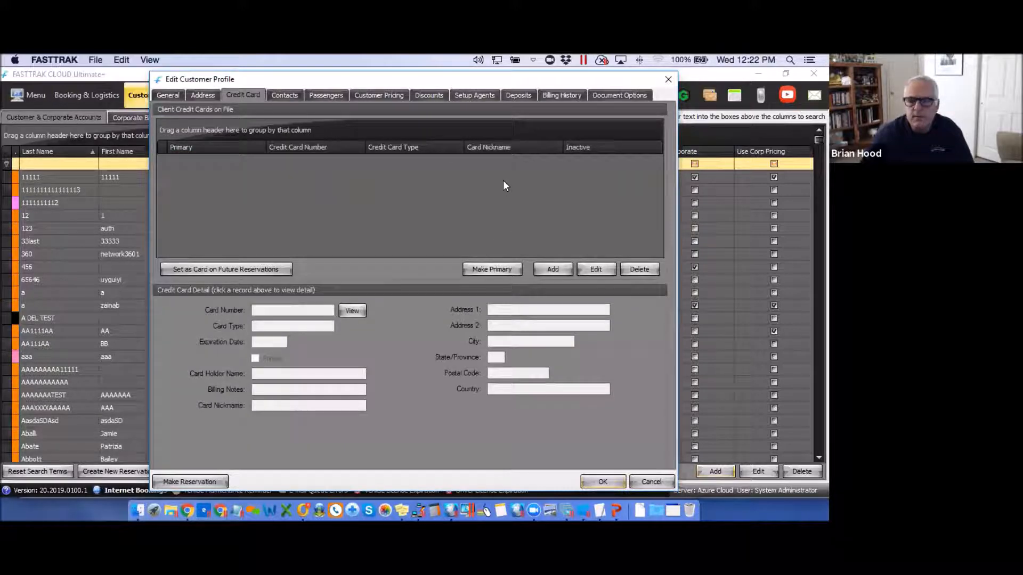
click(553, 269)
click(390, 194)
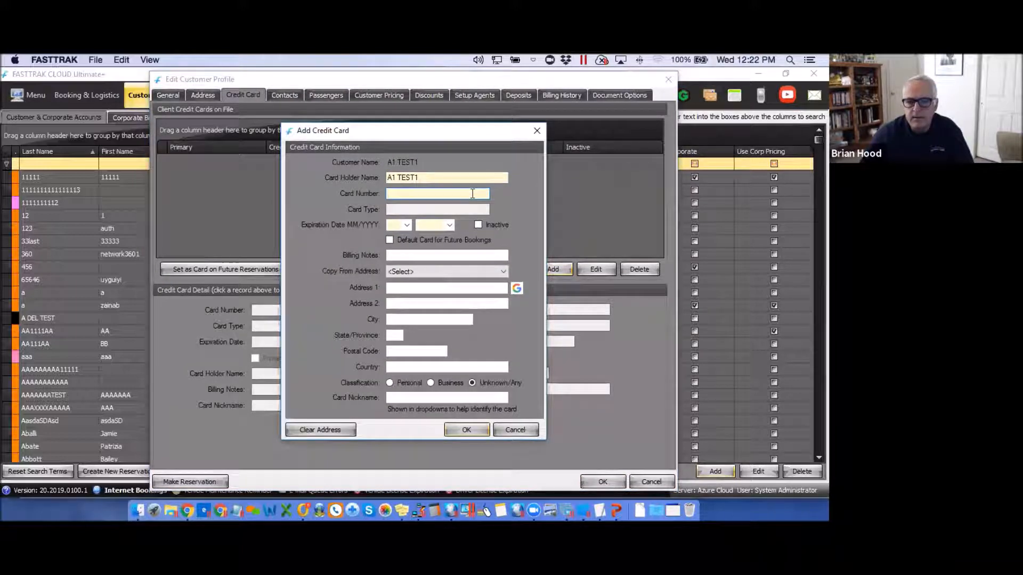
click(407, 224)
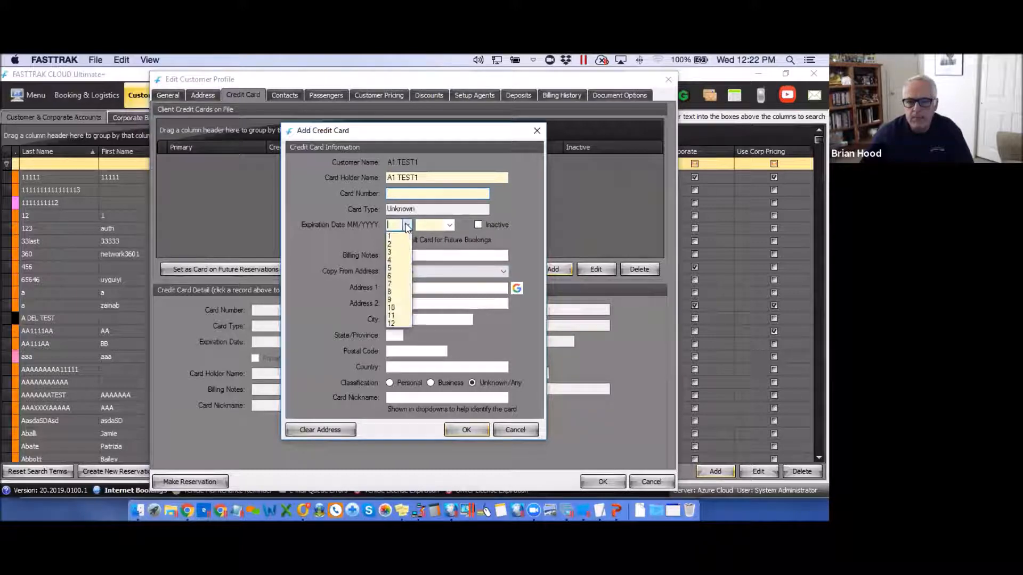
click(412, 272)
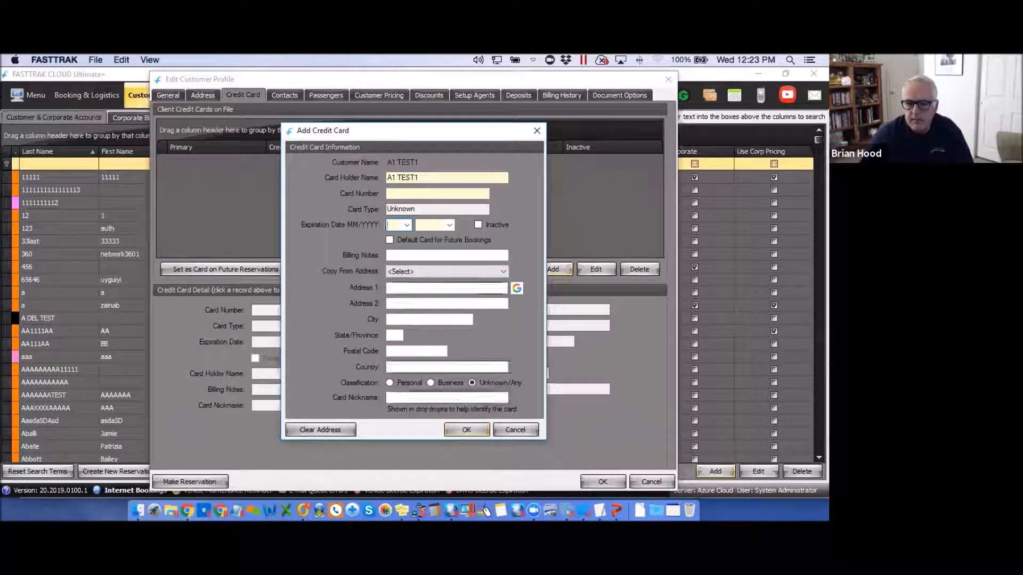
click(467, 430)
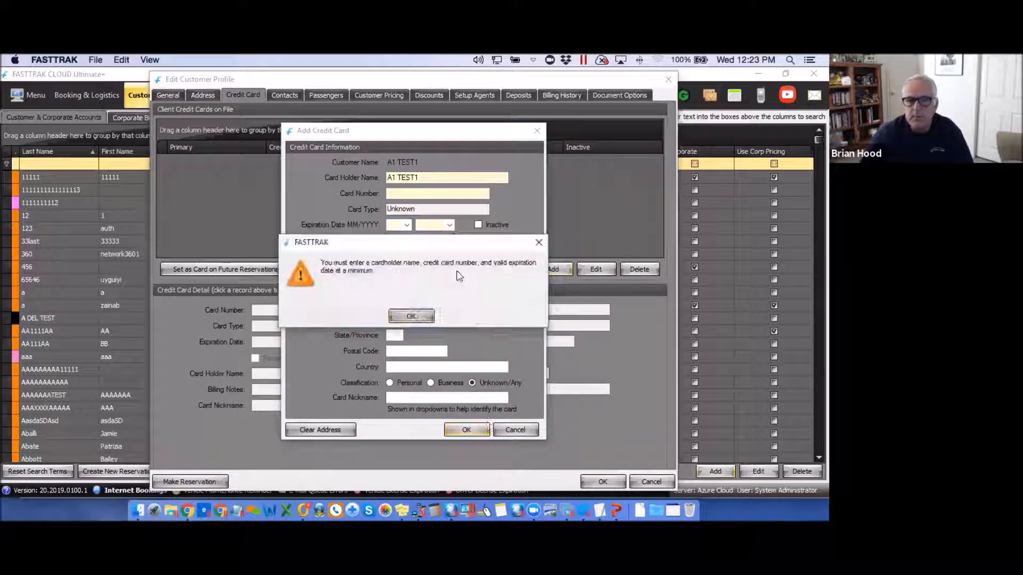
click(418, 317)
click(515, 430)
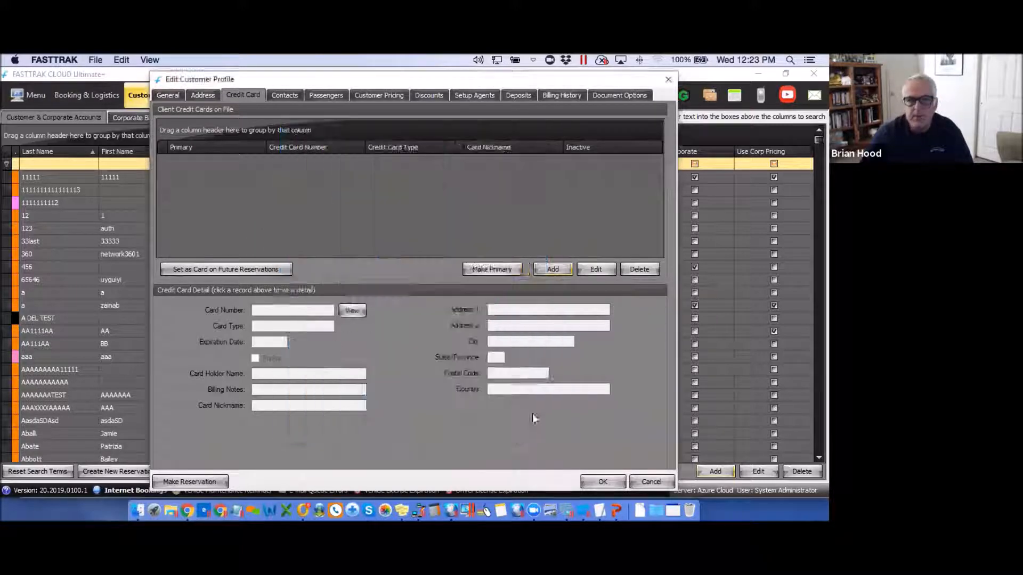
Enter the customer's e-mail address in General details, then view the empty Contacts page.
click(286, 94)
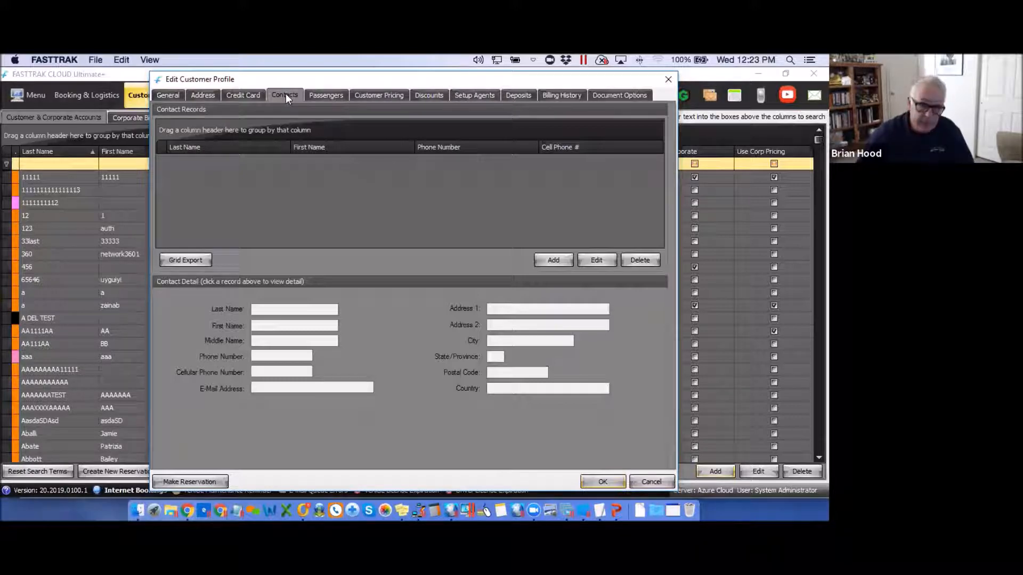
click(165, 96)
click(262, 243)
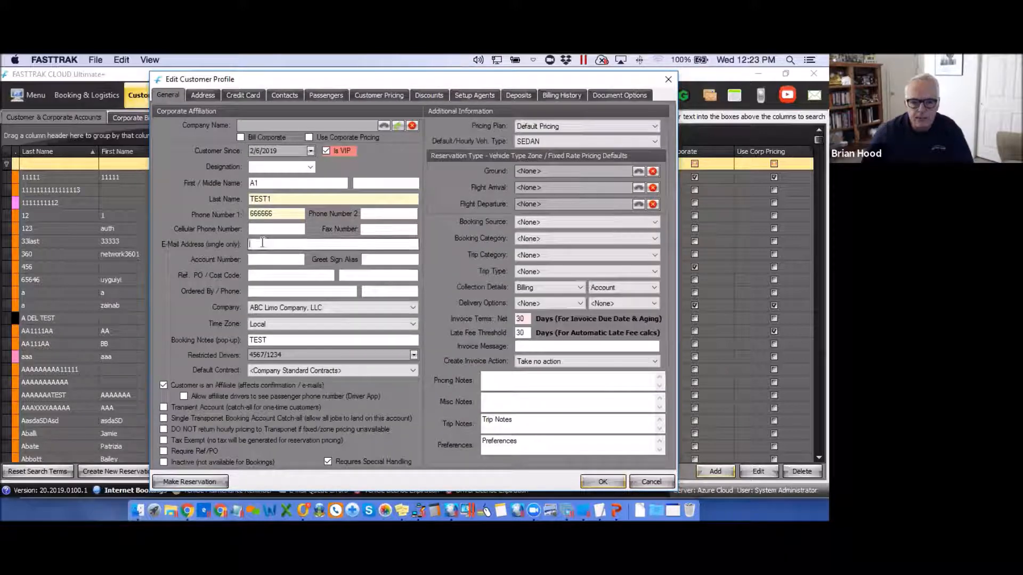
text(tes)
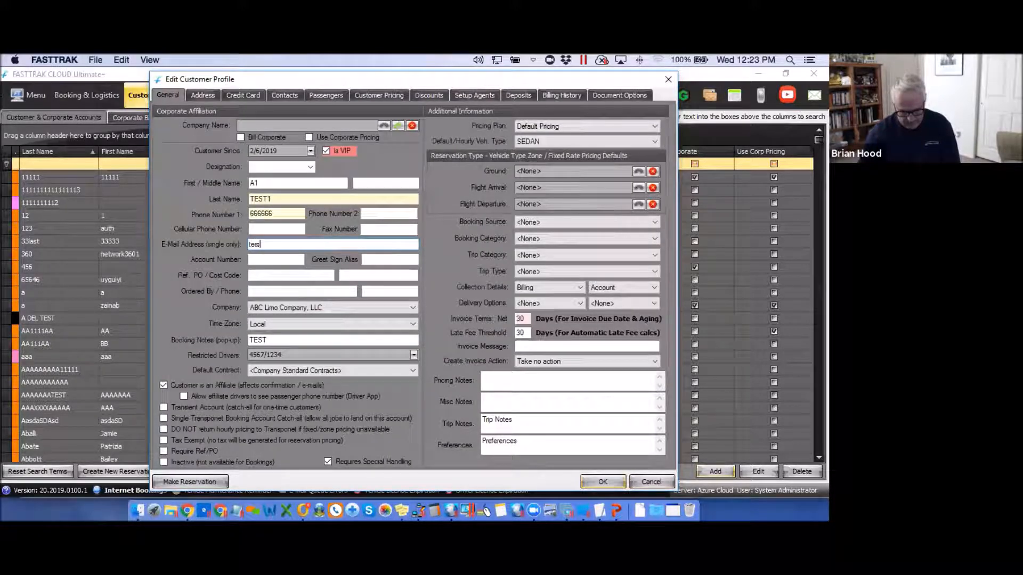
text(t@a)
text(ww.com)
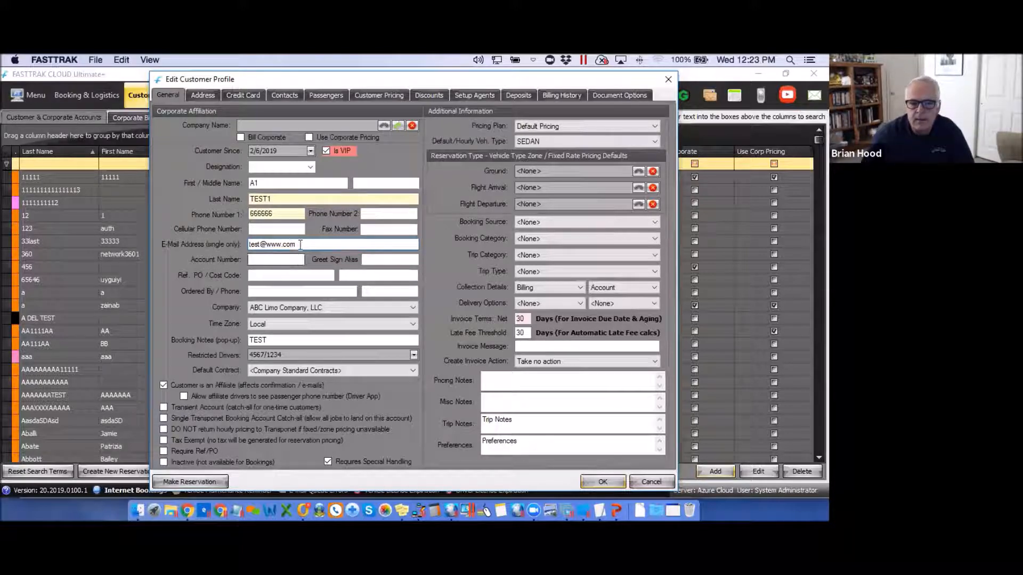
click(283, 96)
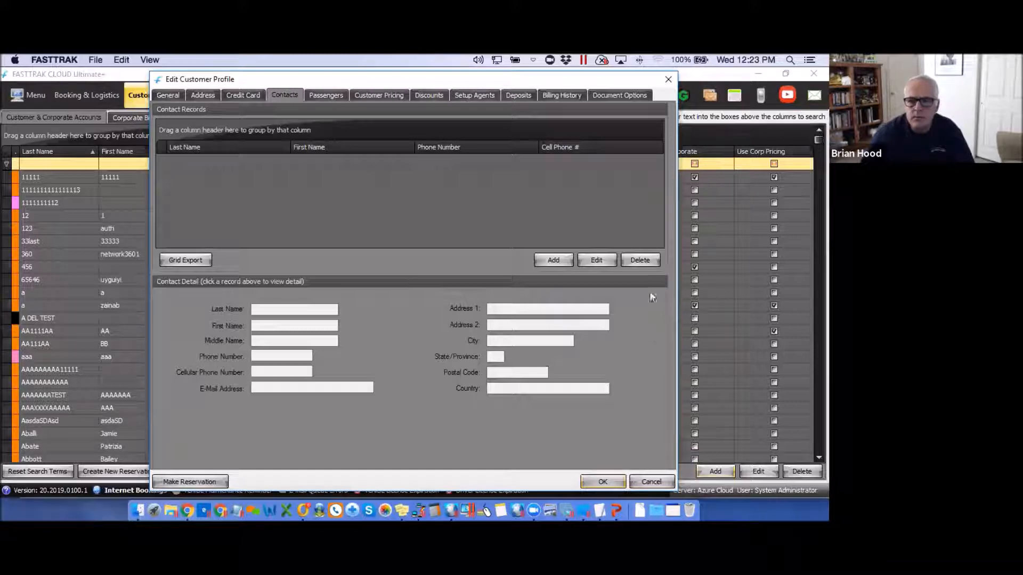
Start a new contact and fill in its first name, last name and e-mail address.
click(555, 259)
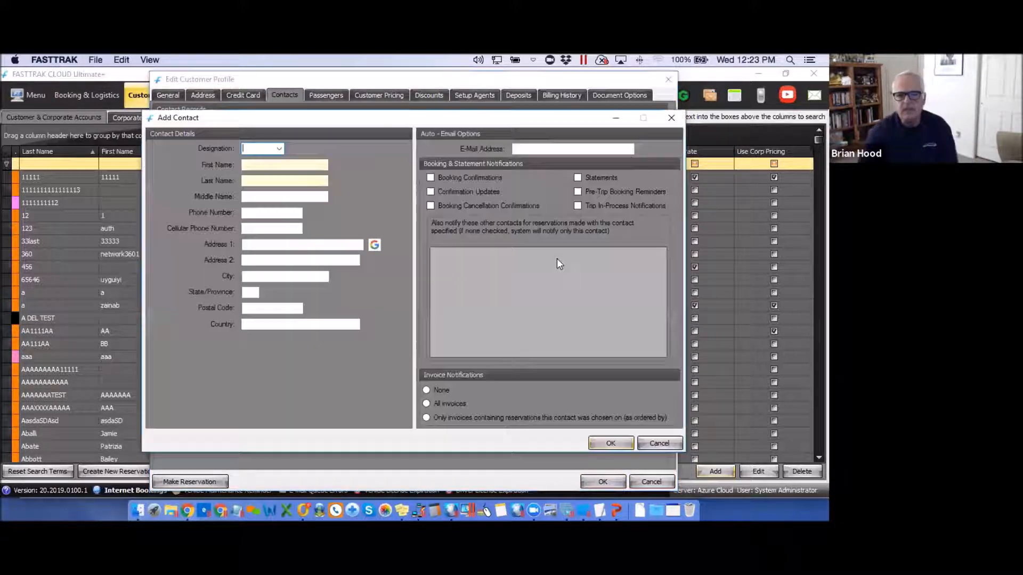
click(249, 166)
text(te)
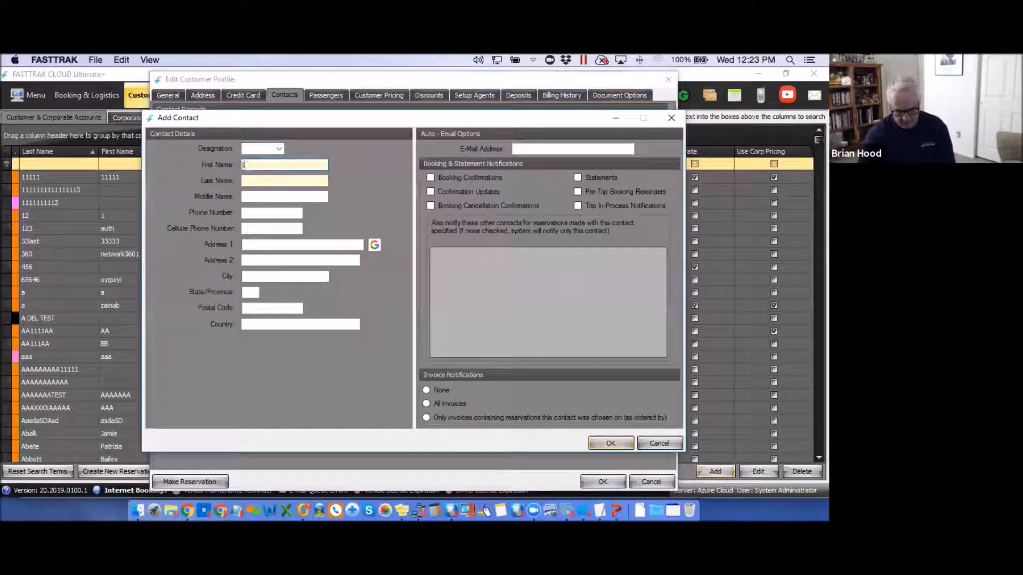
text(st)
click(253, 178)
text(rest)
click(532, 148)
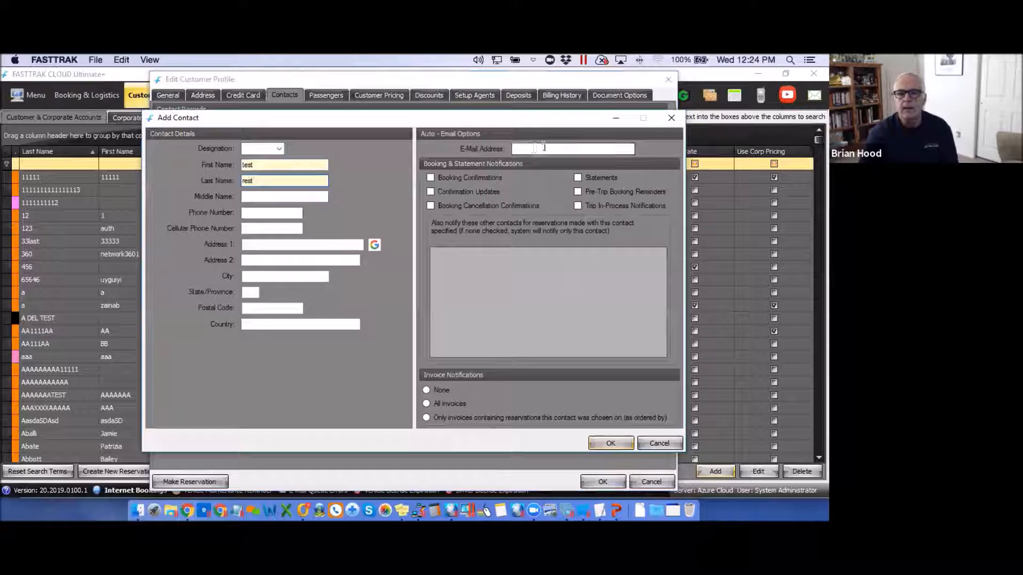
text(rst@www.com)
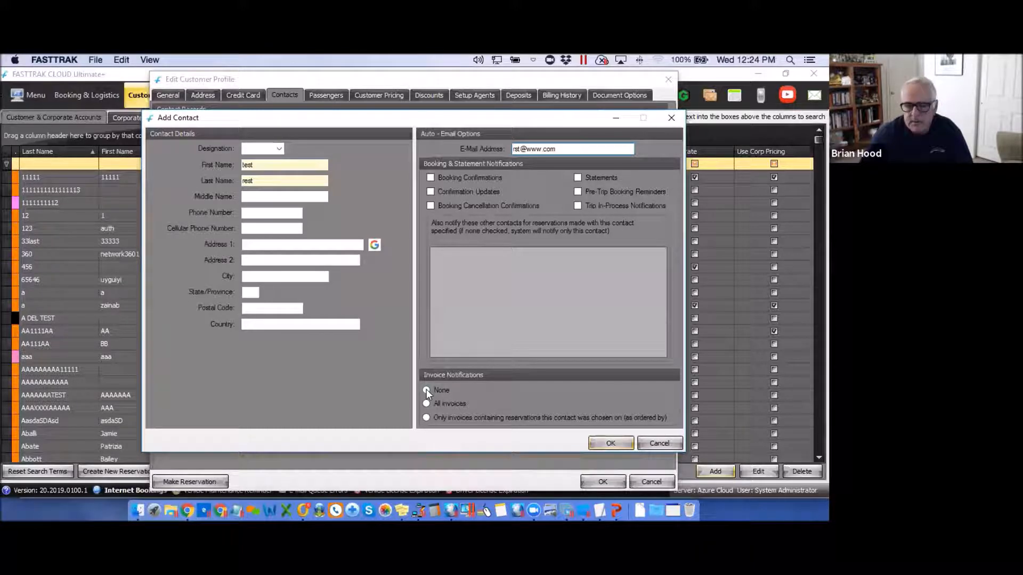
Turn on Booking Confirmations and Confirmation Updates, set invoices to None, and save the contact.
click(430, 177)
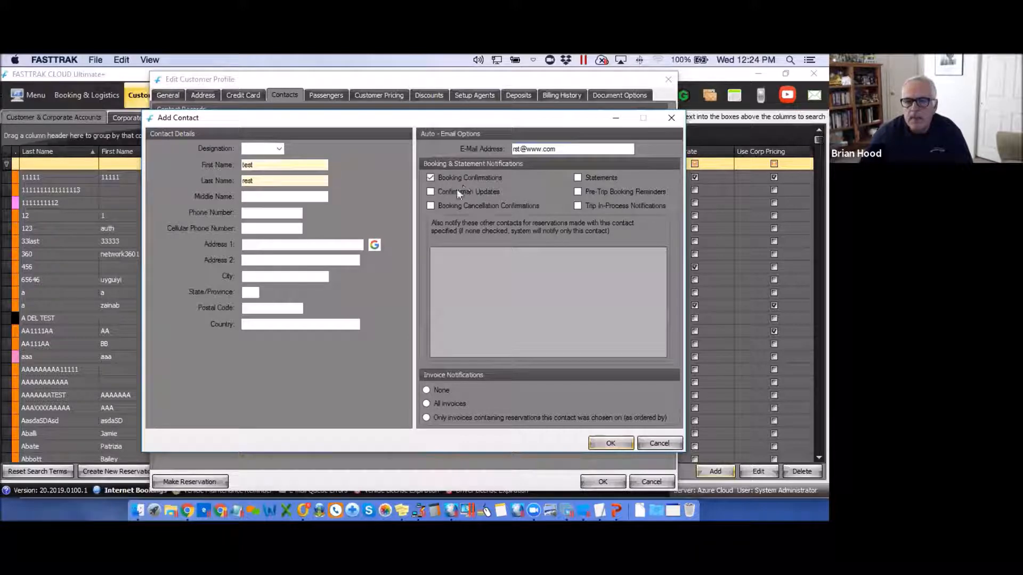
click(431, 193)
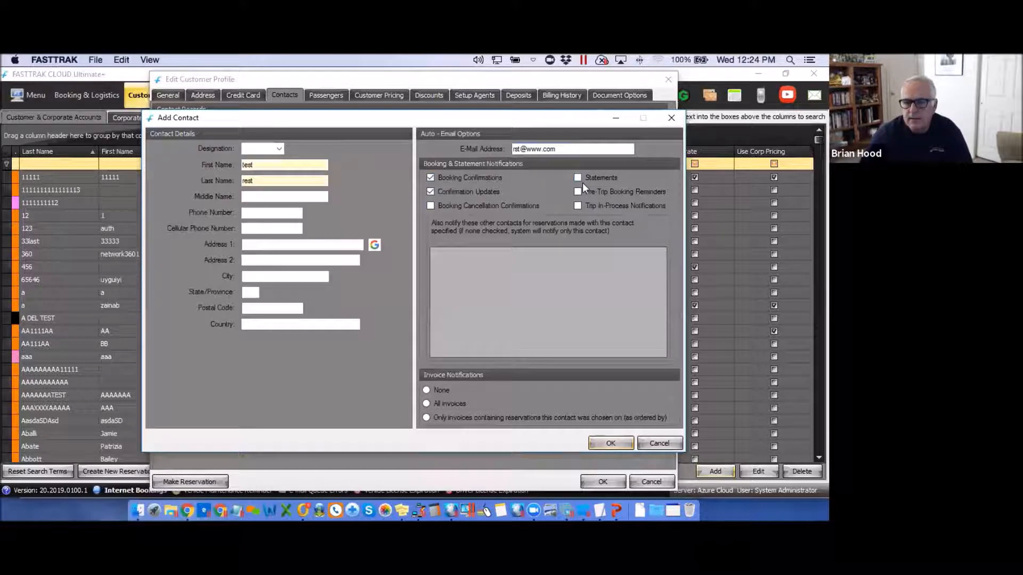
click(426, 391)
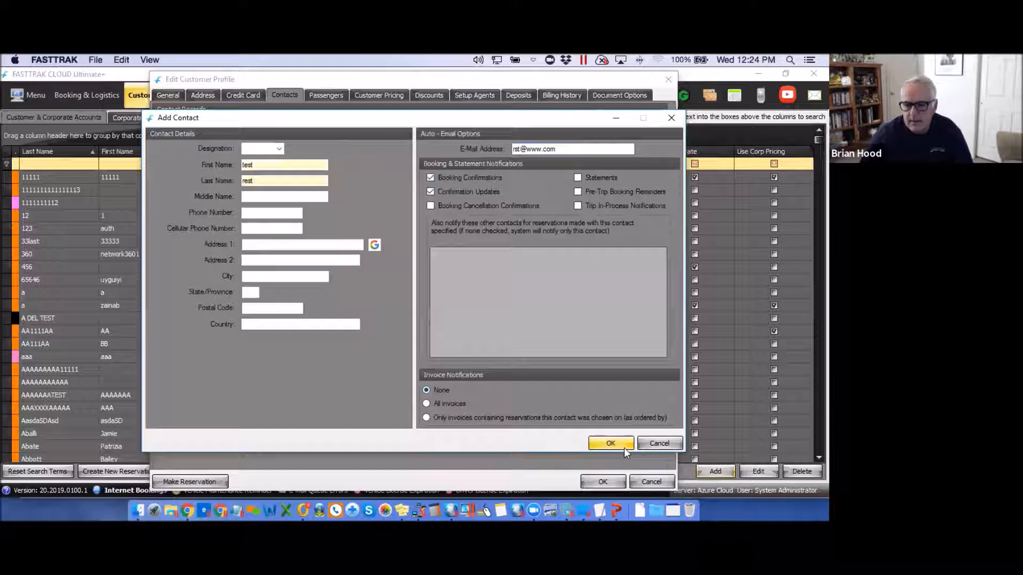
key(Return)
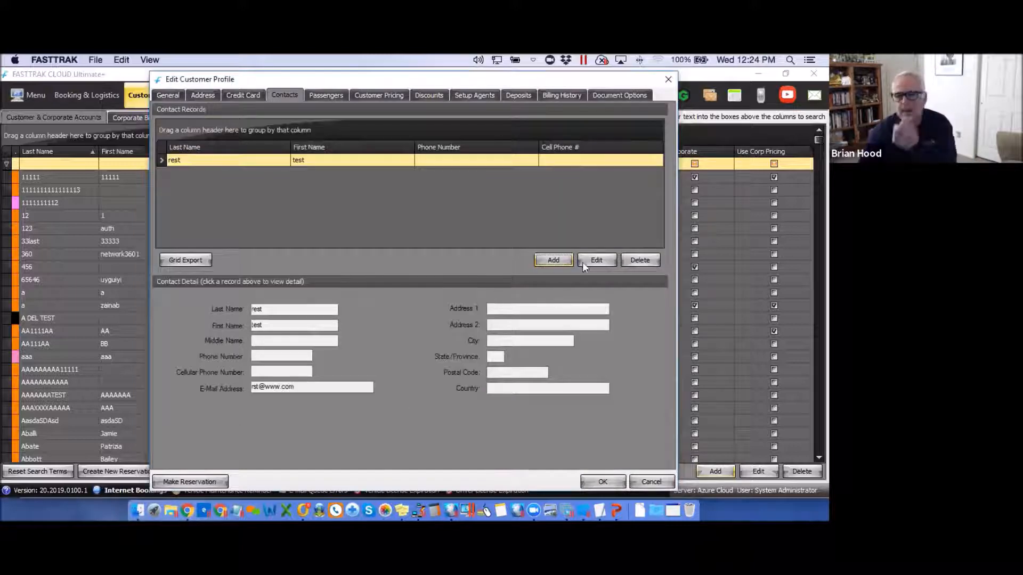
Add the accountant contact with first name, last name, e-mail address and All invoices notifications.
click(551, 258)
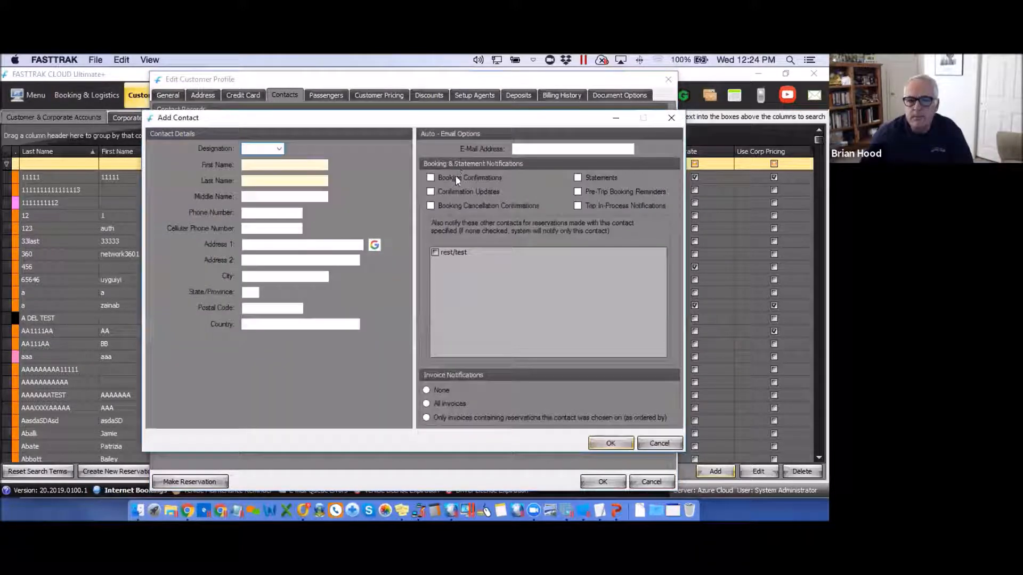
click(250, 166)
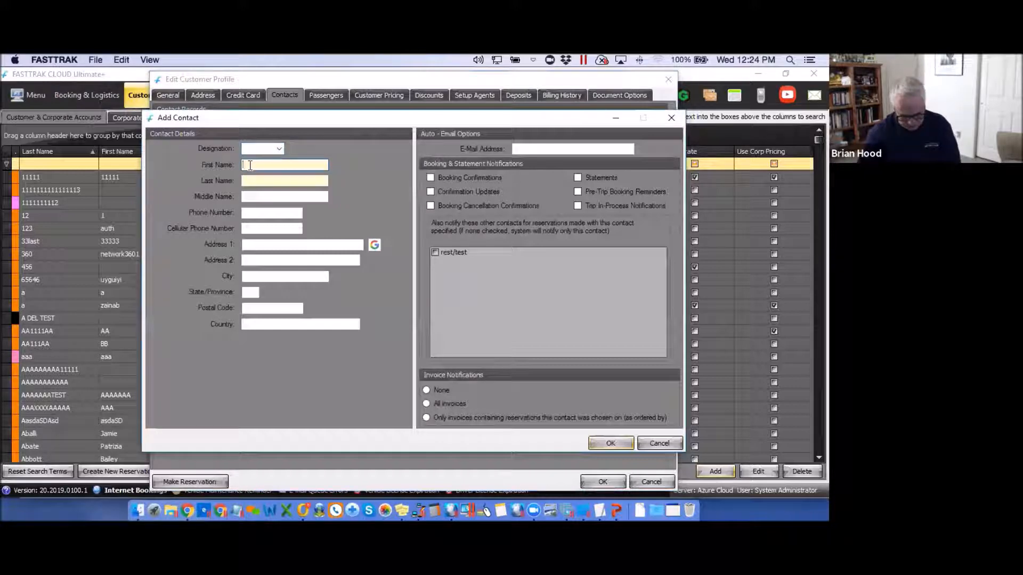
text(A)
click(255, 180)
text(A)
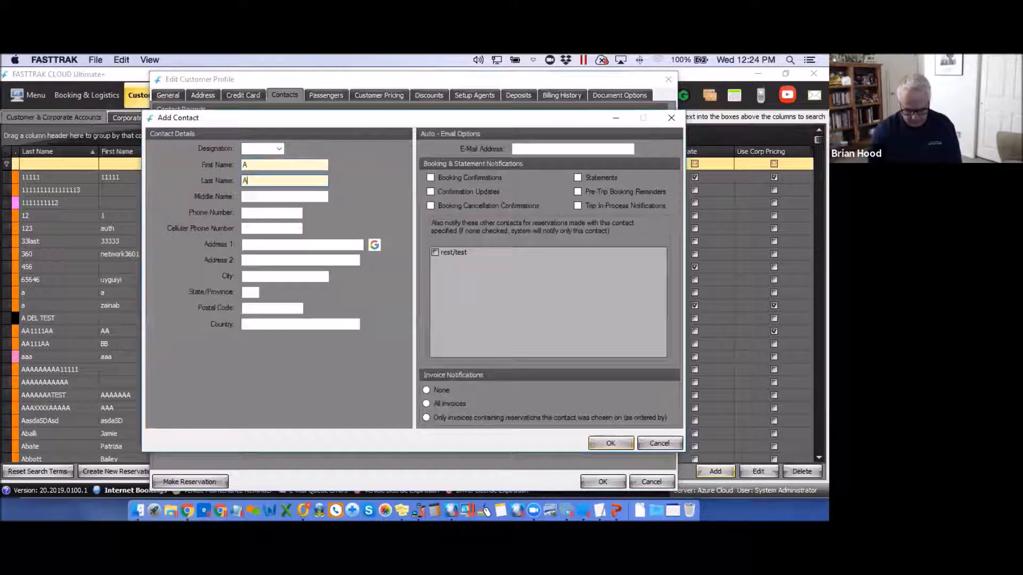
text(CCOUNTANT)
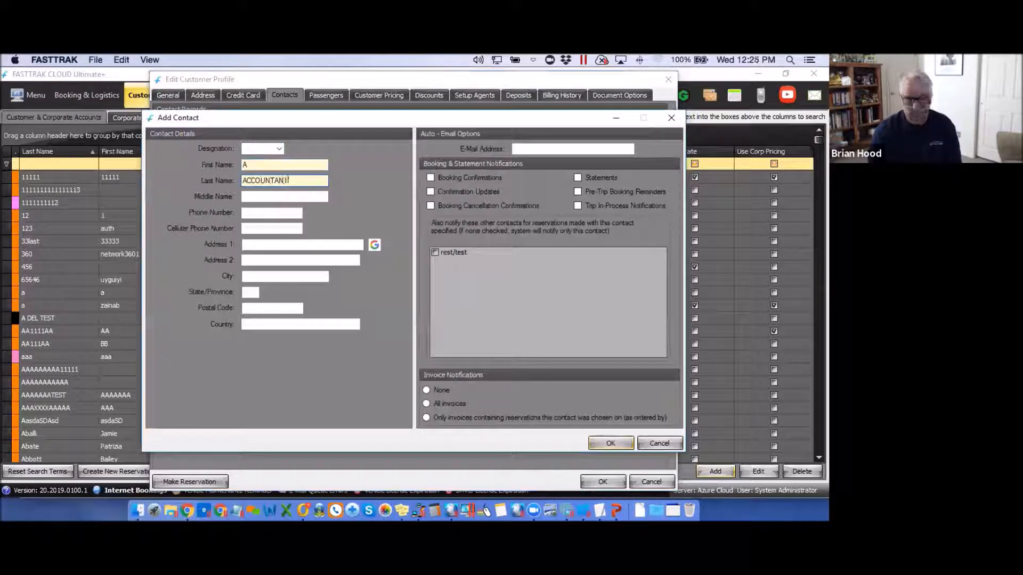
click(527, 148)
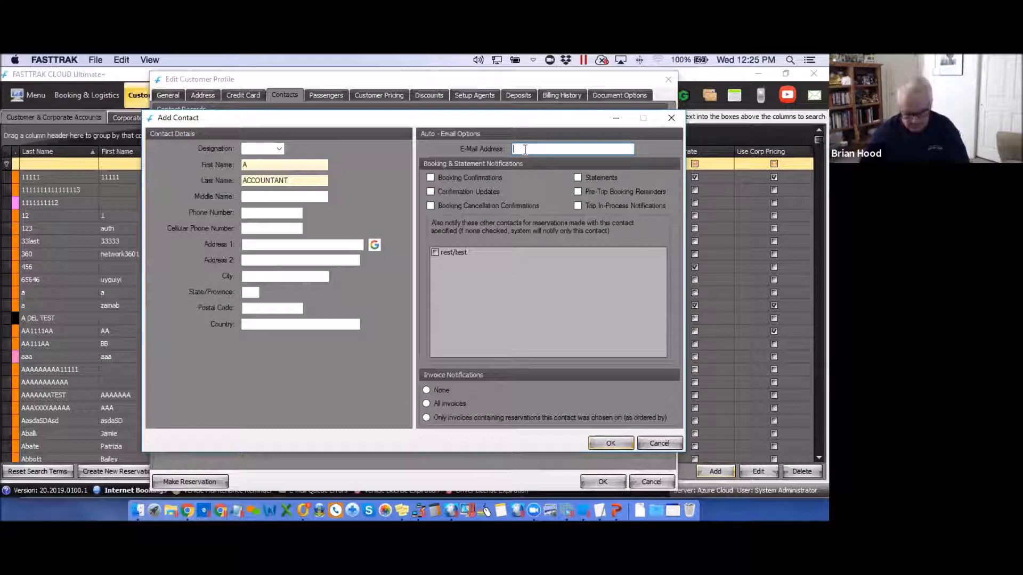
text(aaa)
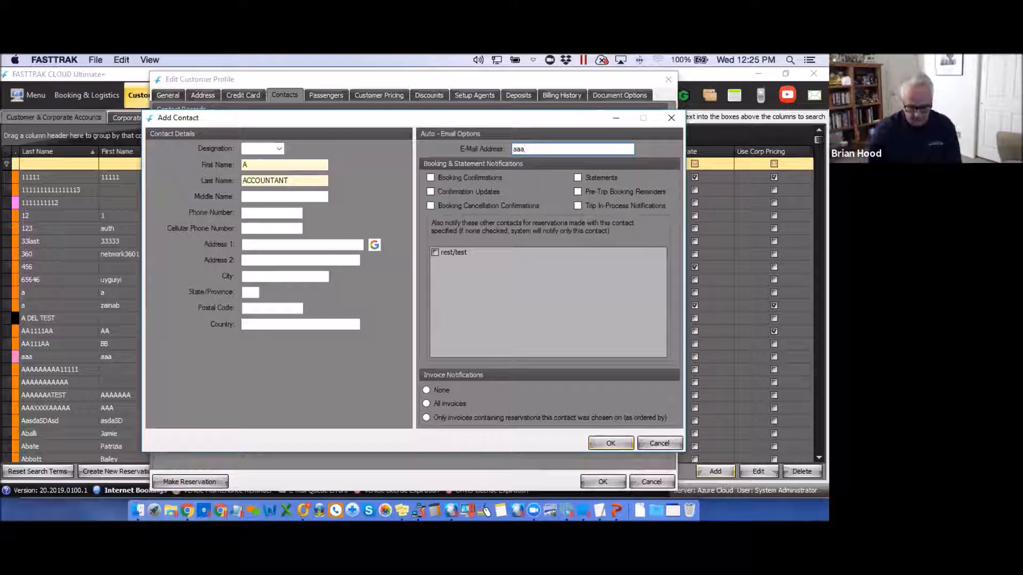
text(@www.com)
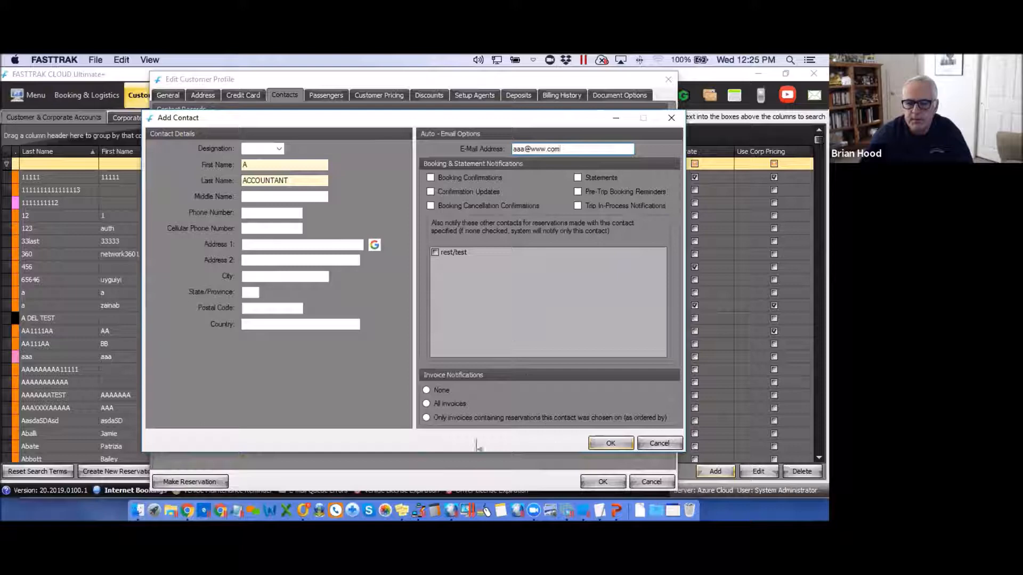
click(426, 404)
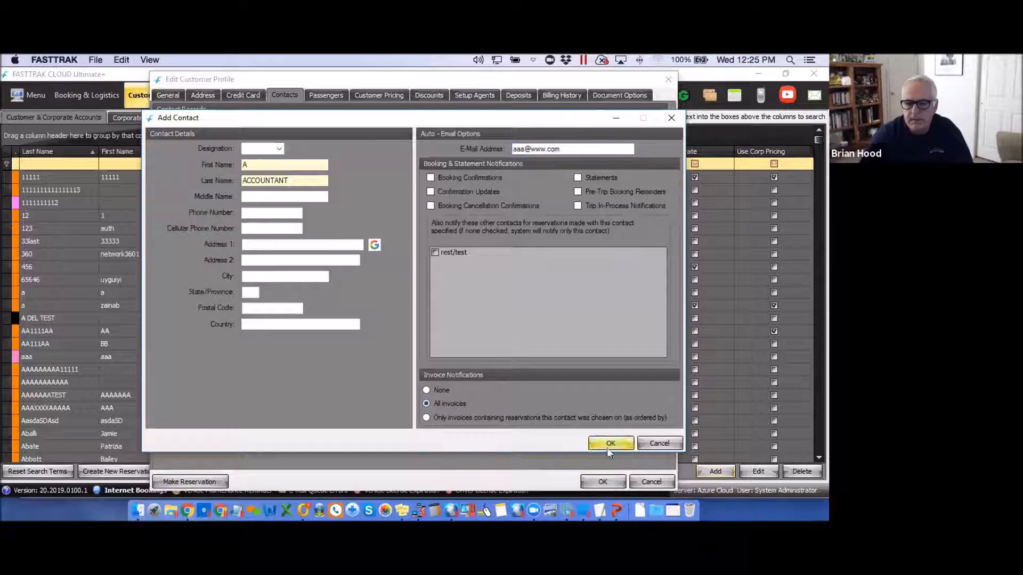
key(Return)
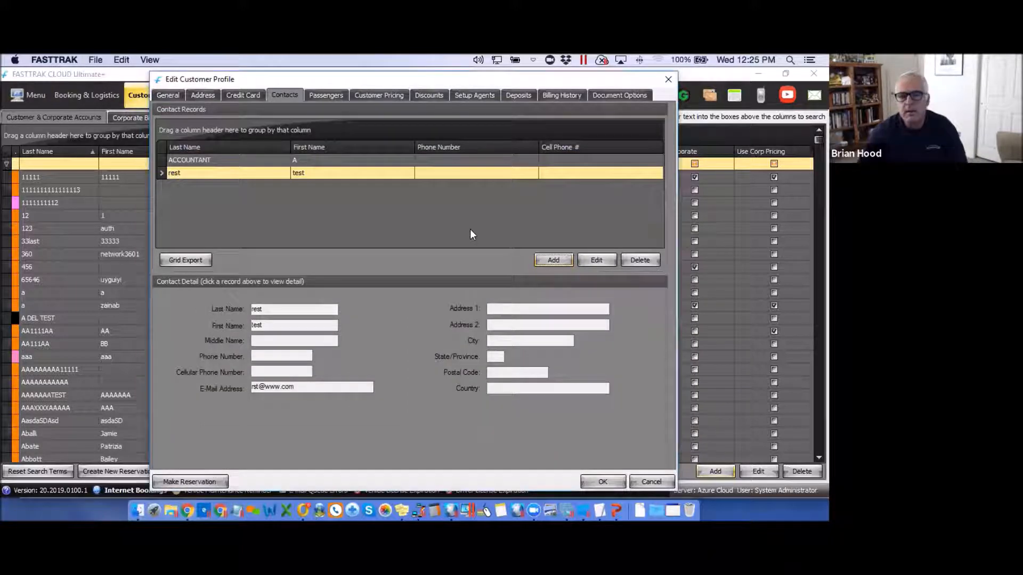
Open the first contact for editing and keep its invoice notifications at None.
click(595, 261)
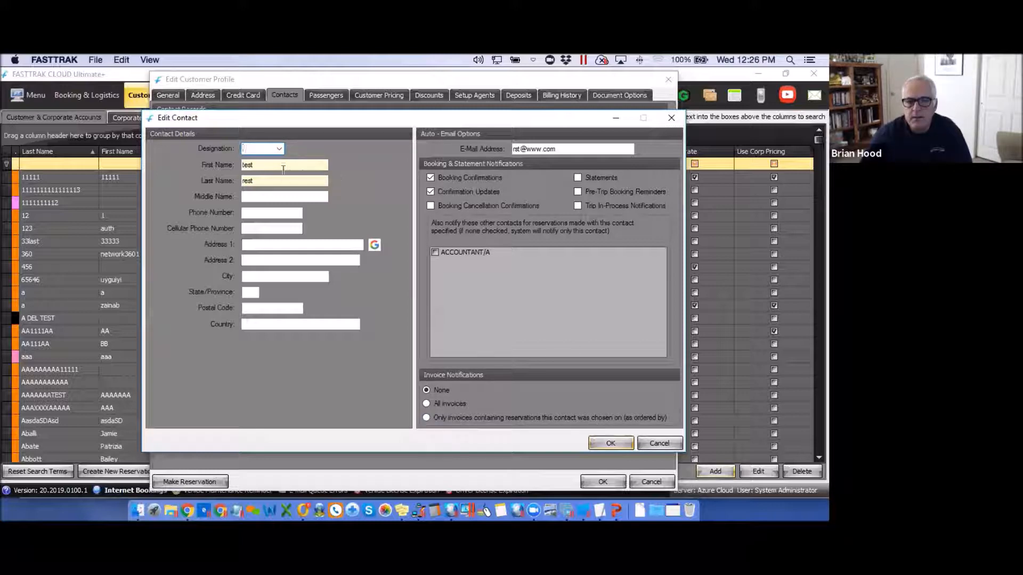
click(259, 165)
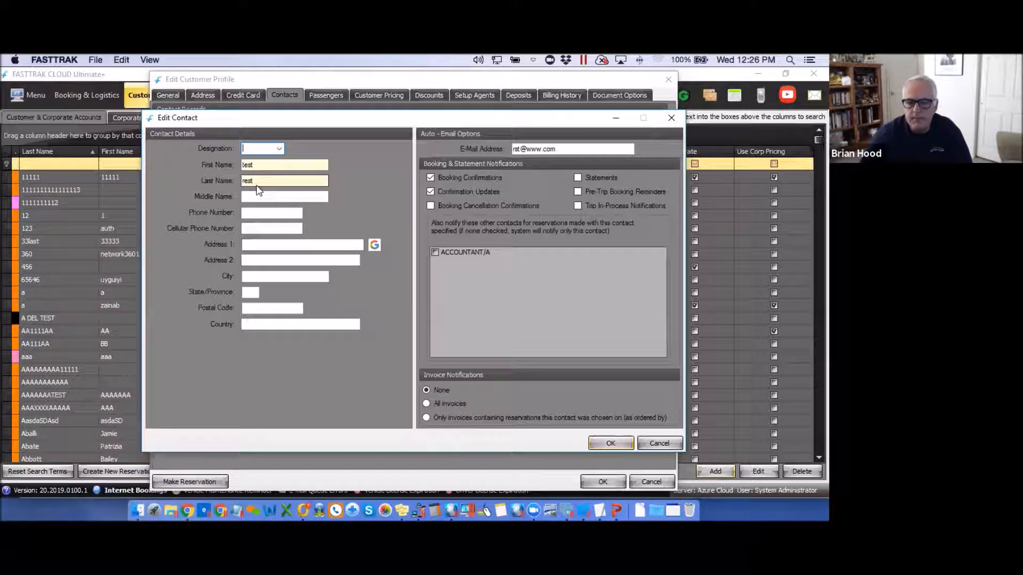
click(426, 419)
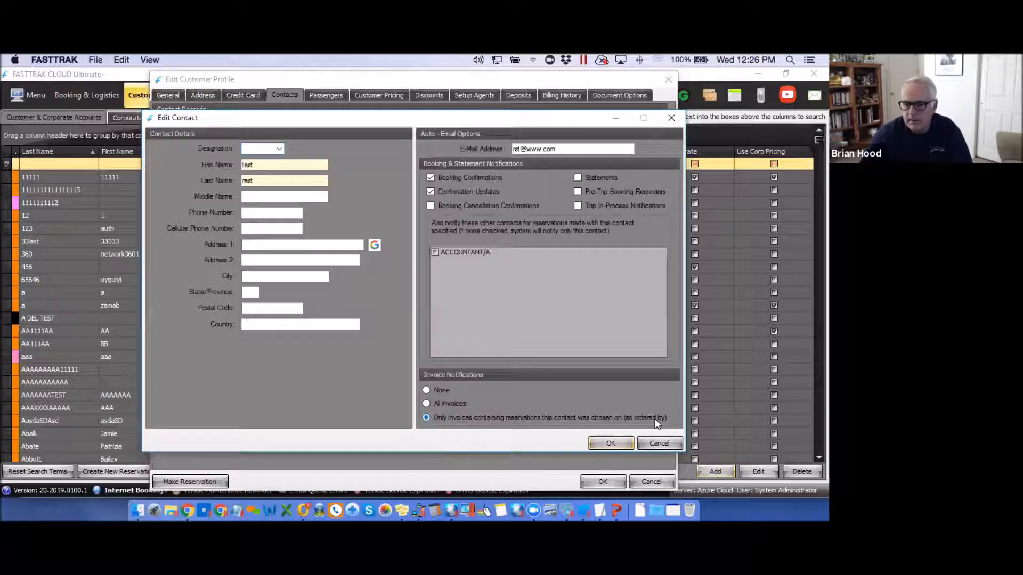
click(426, 391)
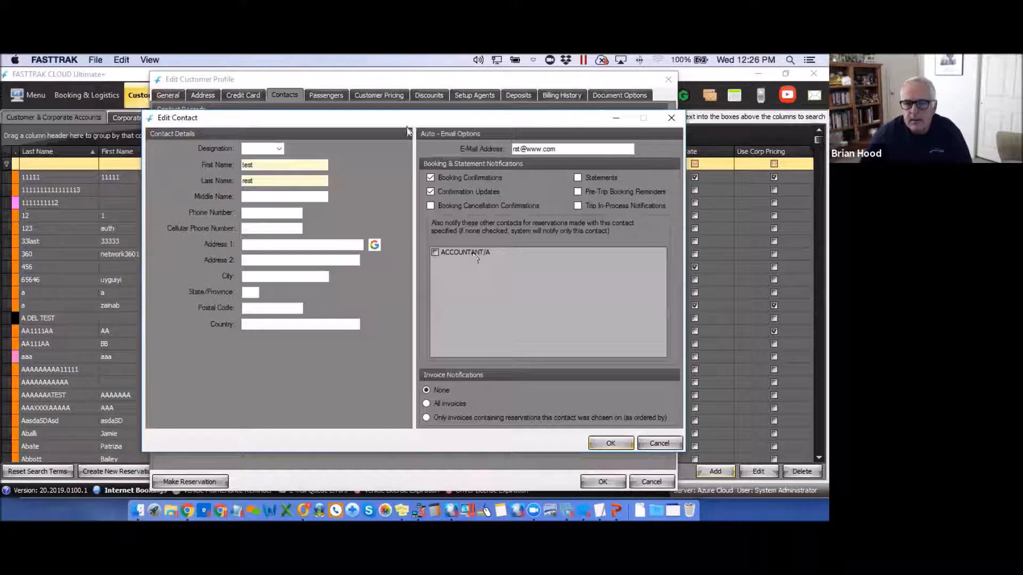
click(257, 181)
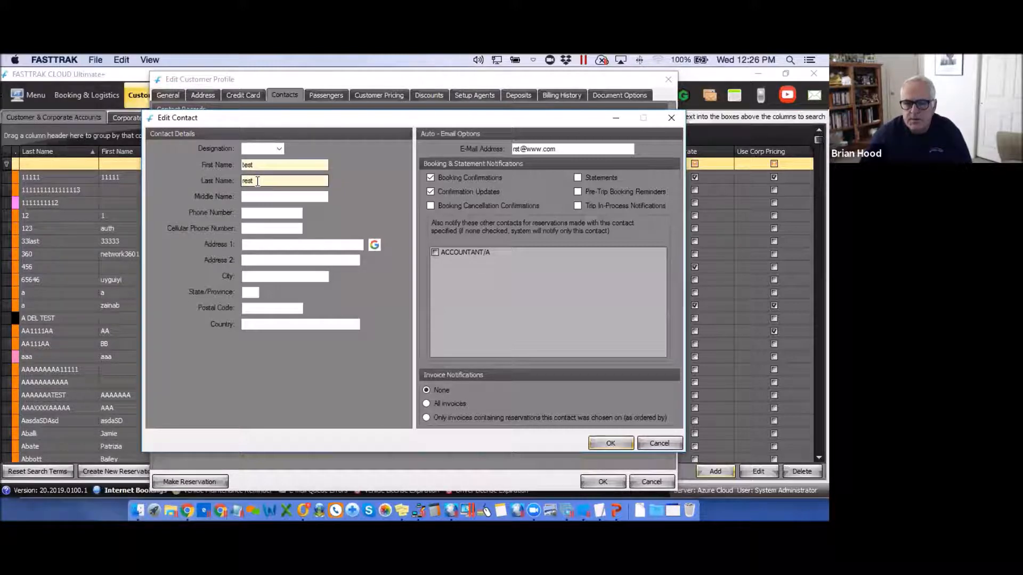
key(Tab)
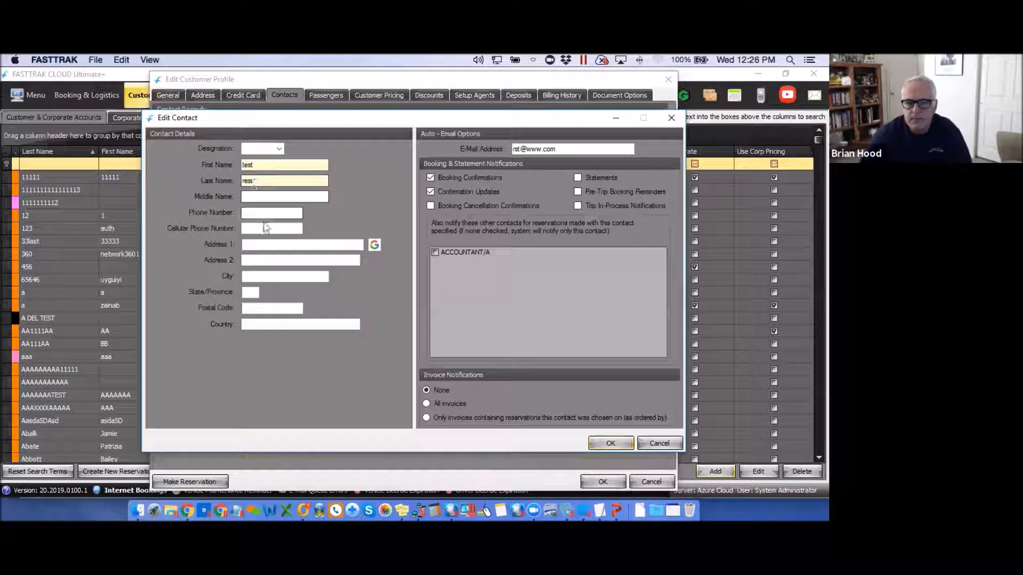
double_click(254, 165)
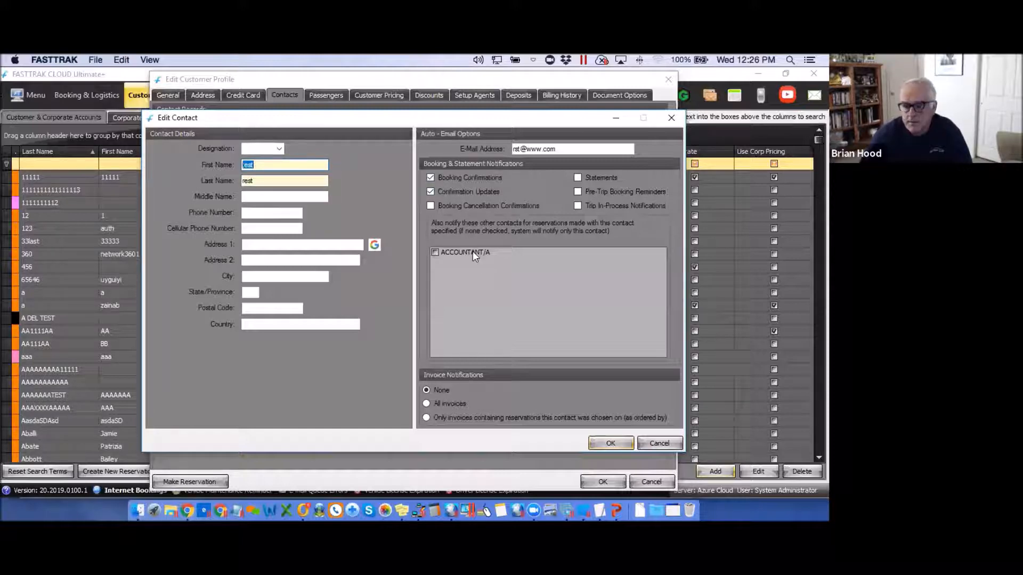
Leave the accountant contact un-notified, save the contact and select its new row.
click(434, 253)
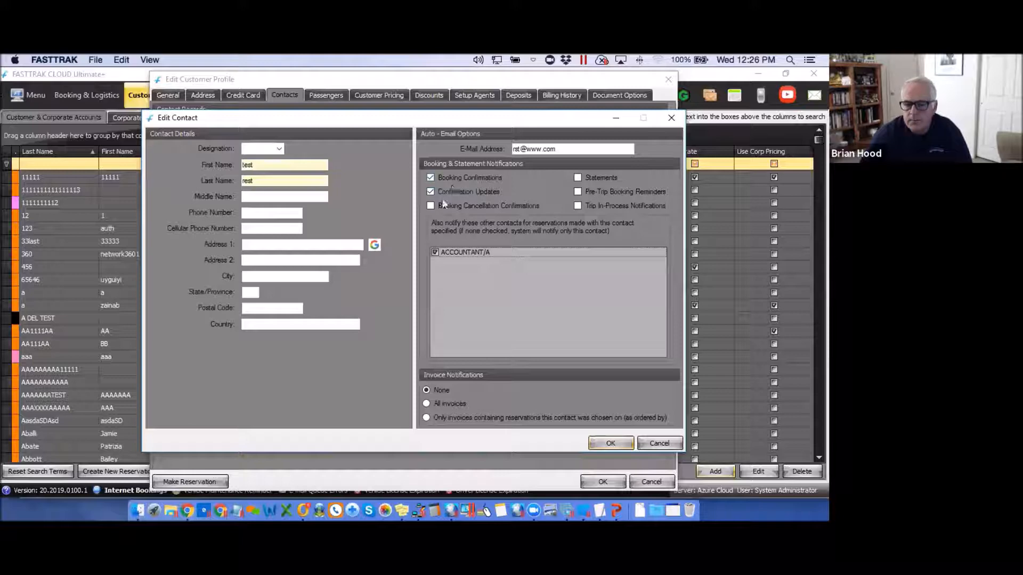
click(435, 253)
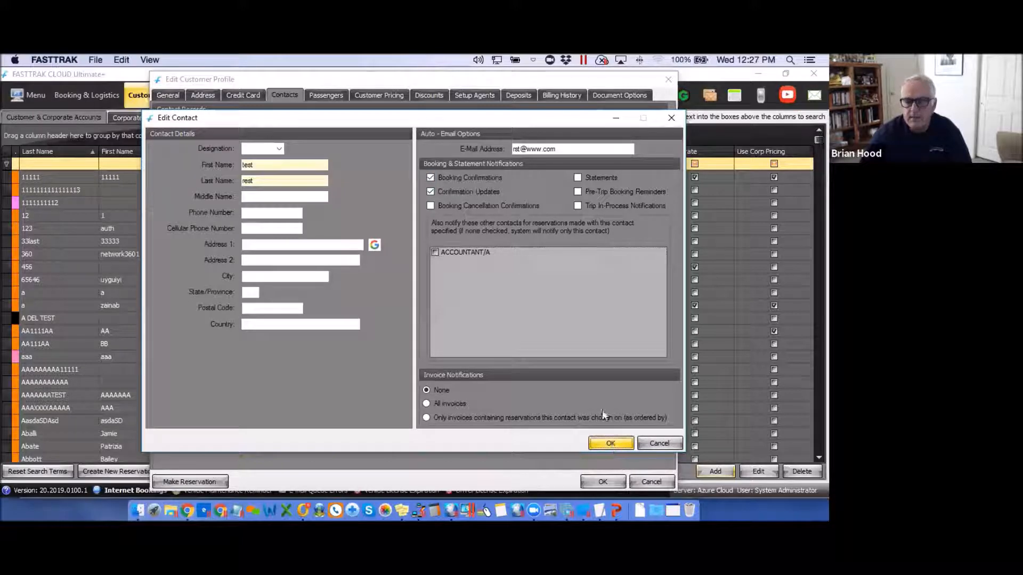
click(610, 444)
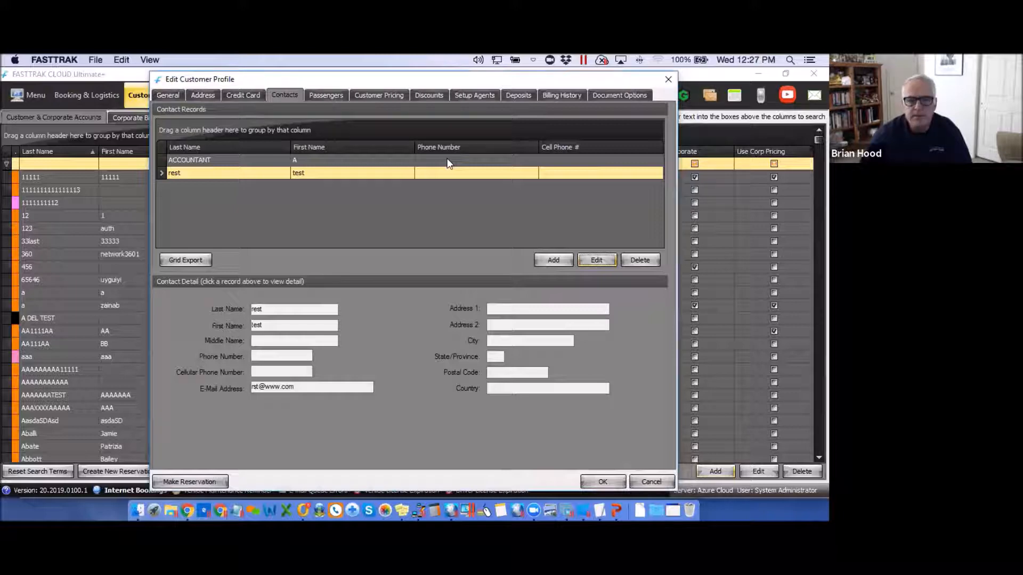
click(339, 190)
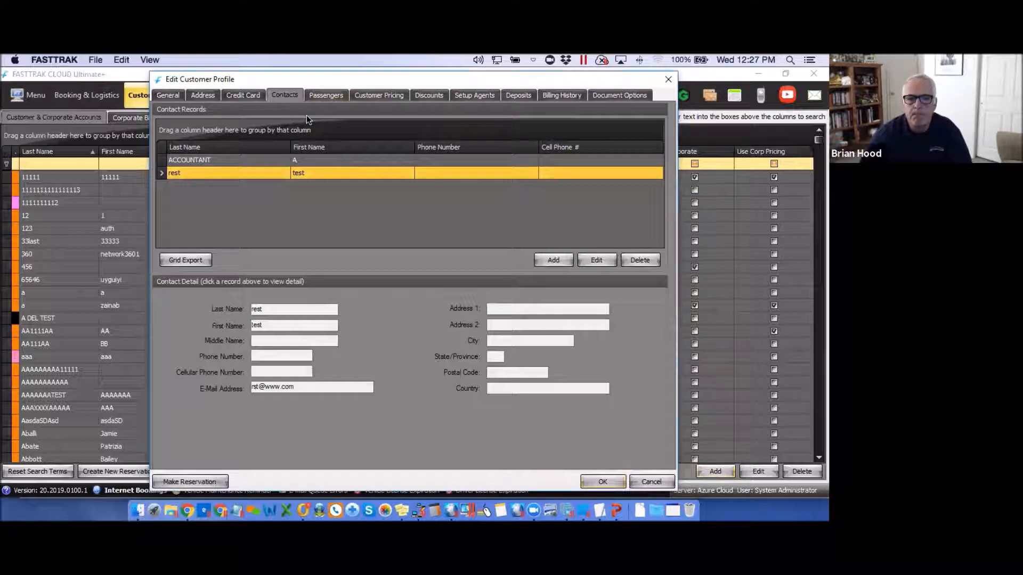
click(326, 97)
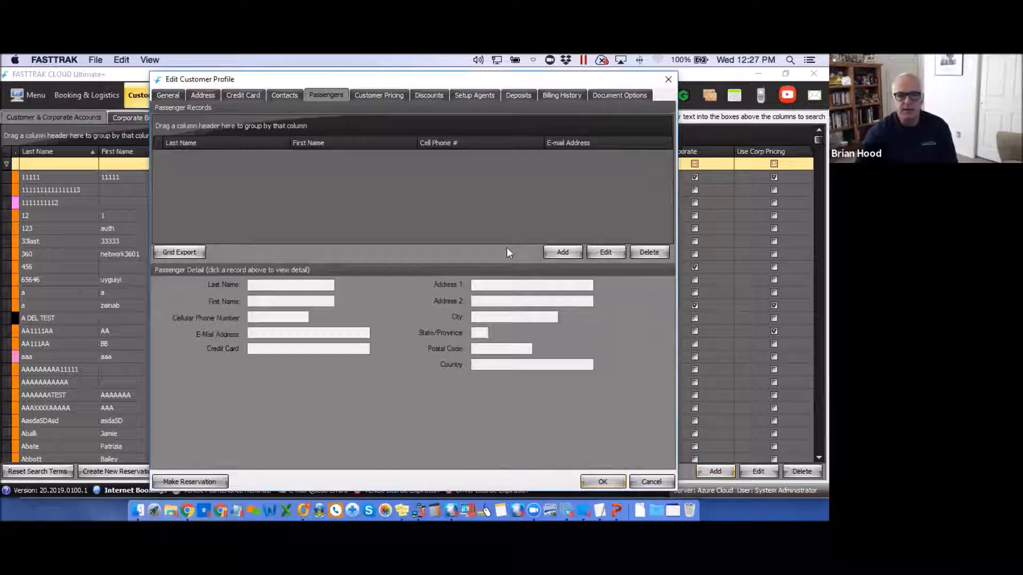
Start a new passenger with first and last name and a Phoenix address from the 678 suggestion.
click(562, 253)
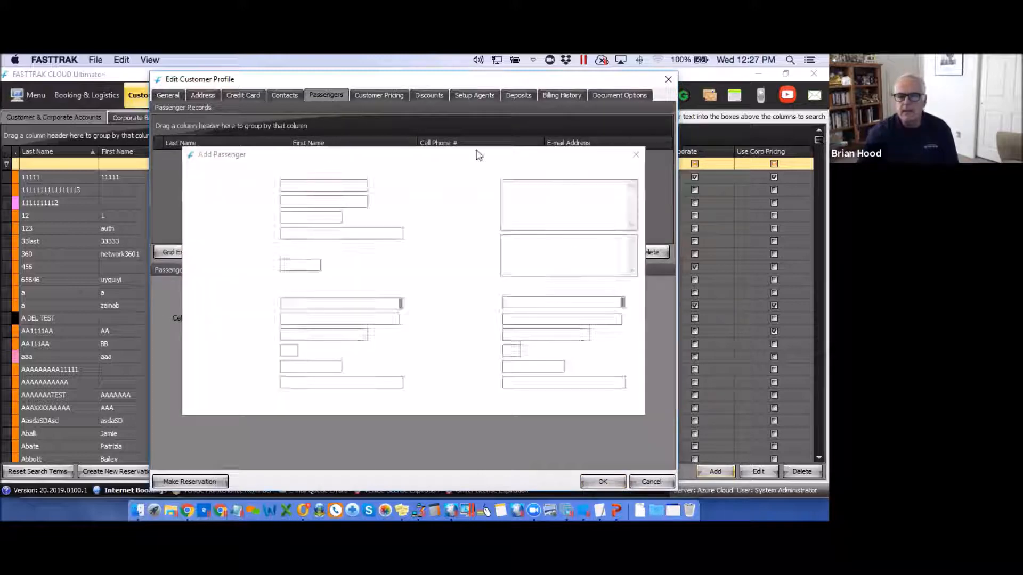
text(A)
click(293, 200)
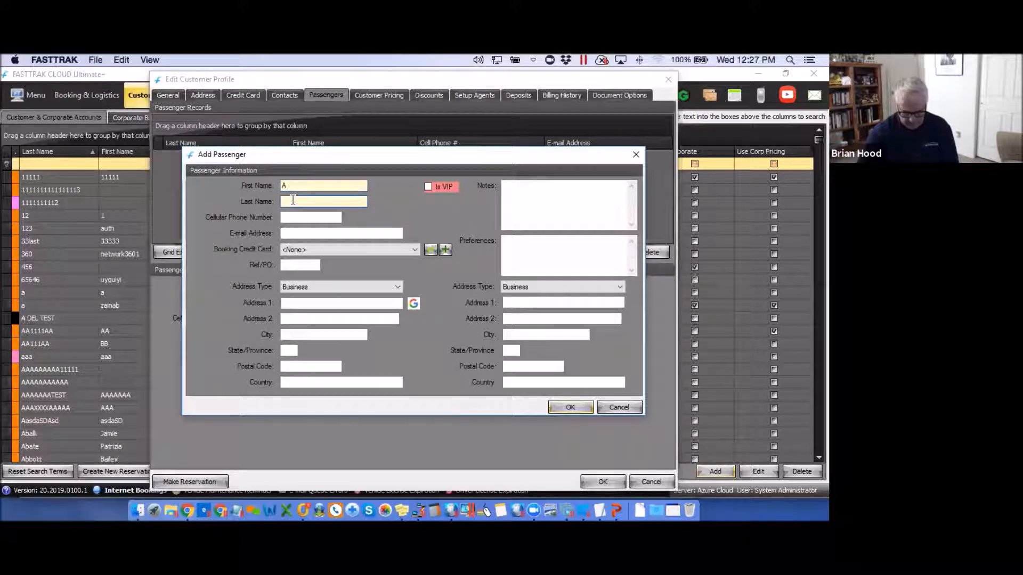
text(BROTHER)
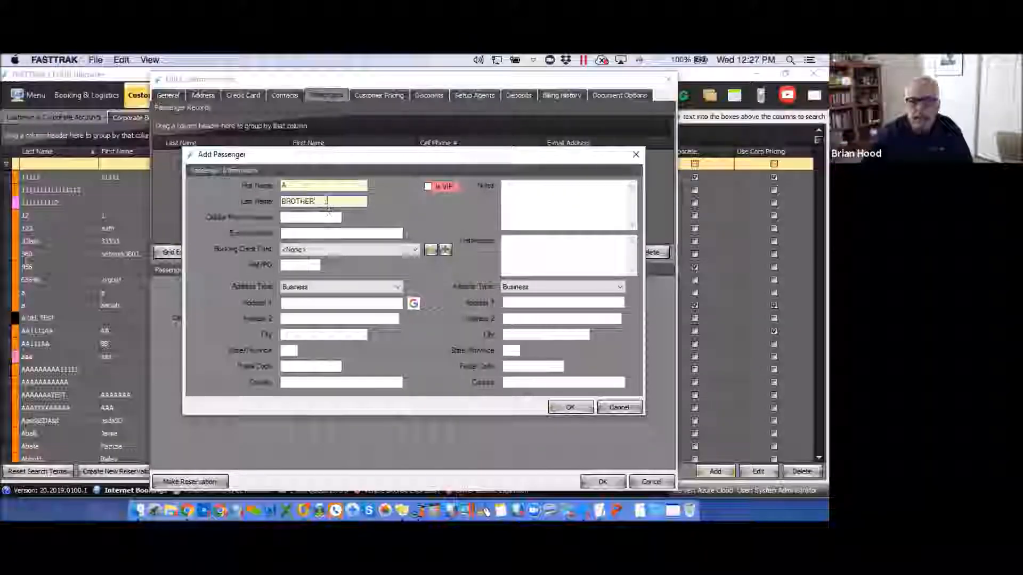
click(300, 232)
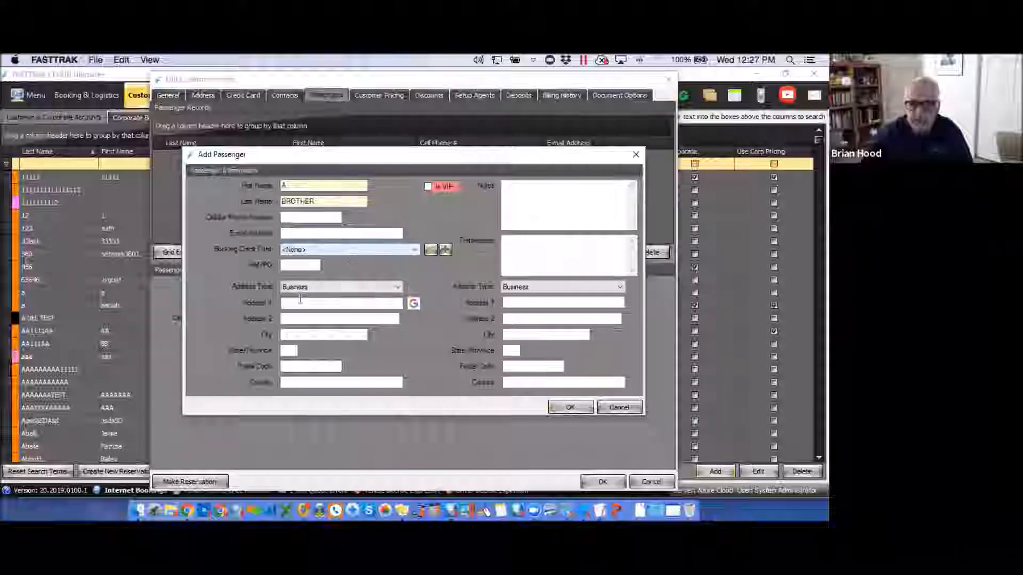
click(300, 300)
text(678)
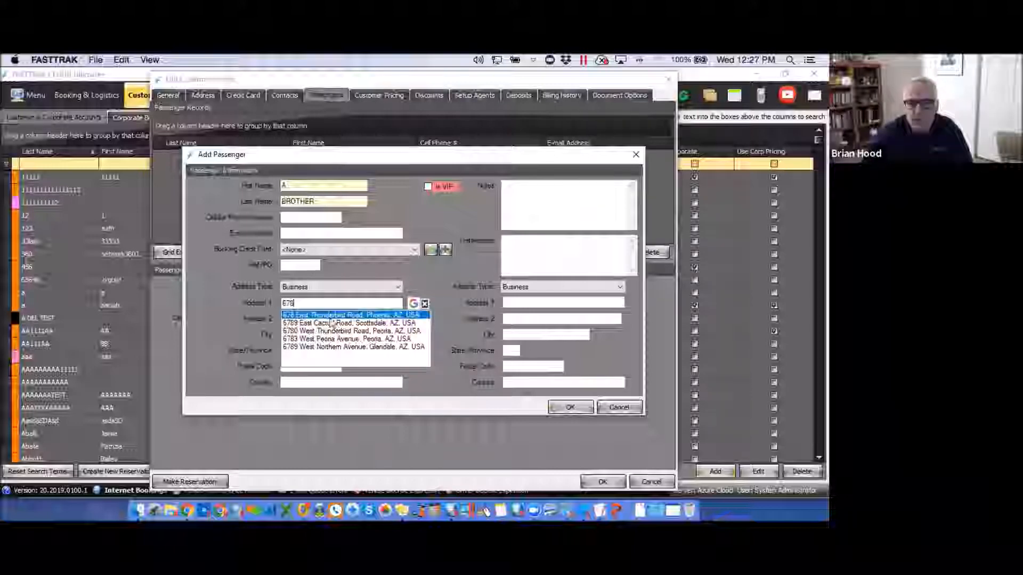
click(341, 315)
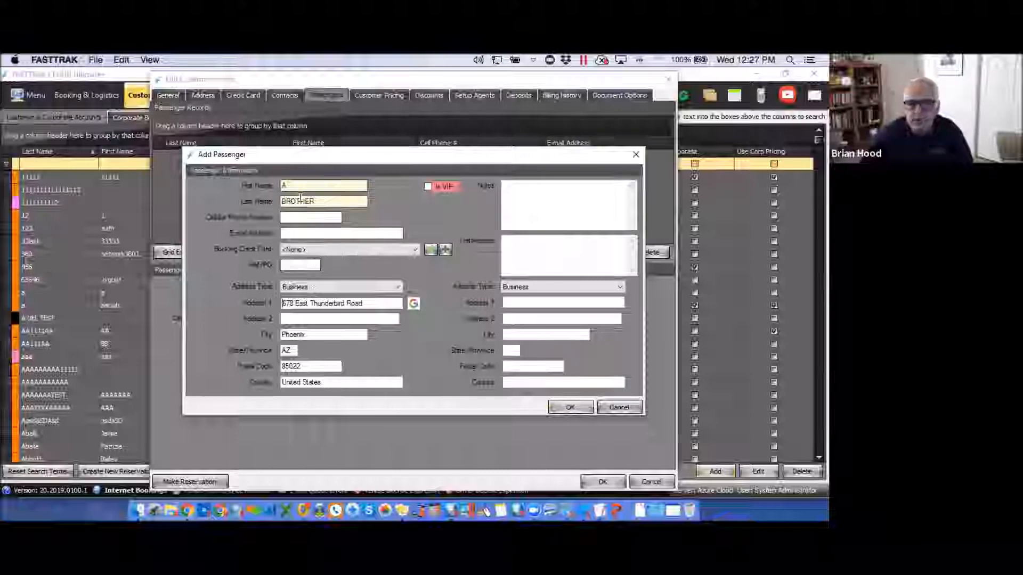
click(301, 331)
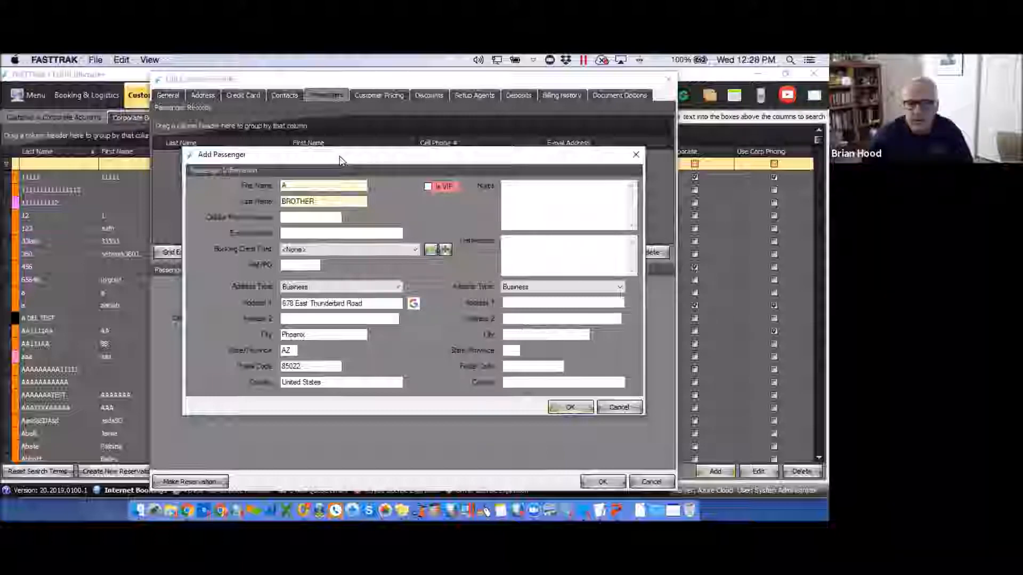
Give the passenger note 'test' and preferences 'ppppp', keep Business address type, and save.
click(518, 194)
text(test)
click(517, 248)
text(ppppp)
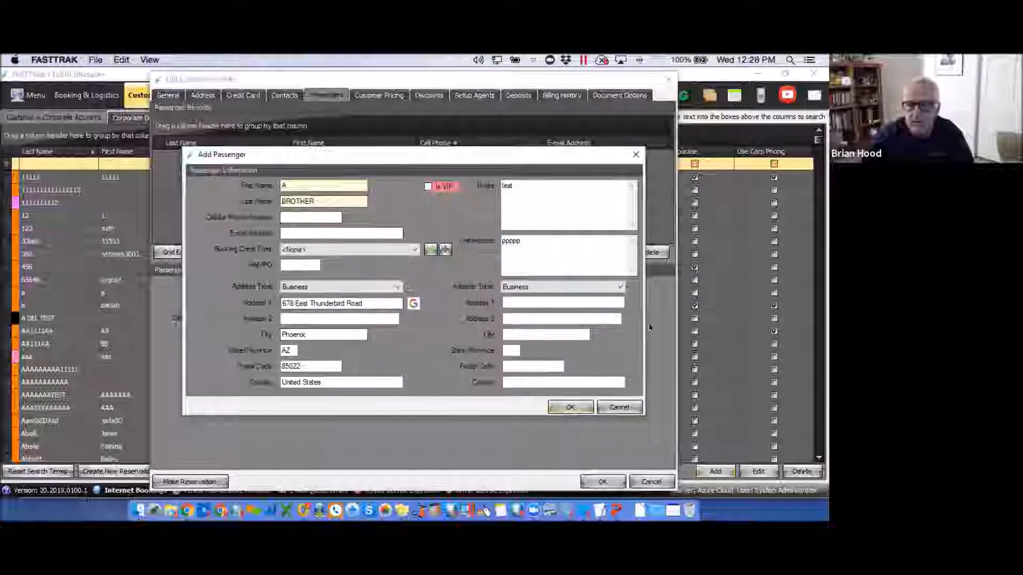
click(620, 287)
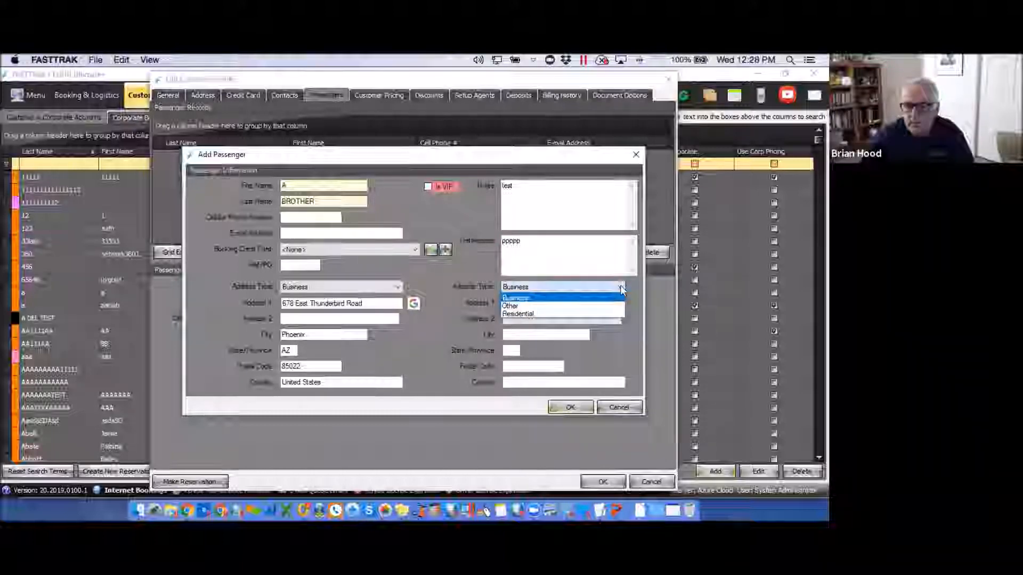
click(620, 287)
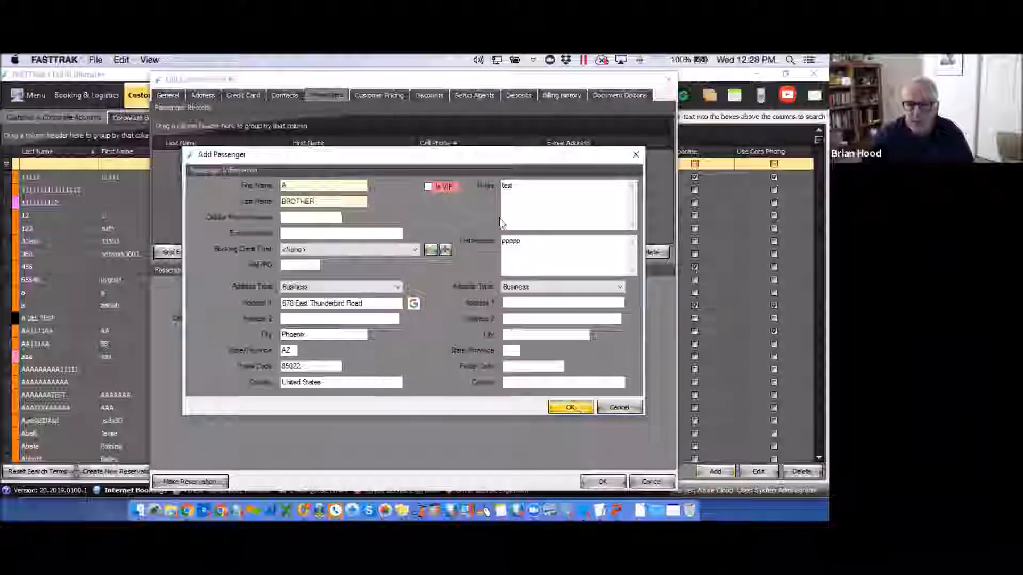
key(Return)
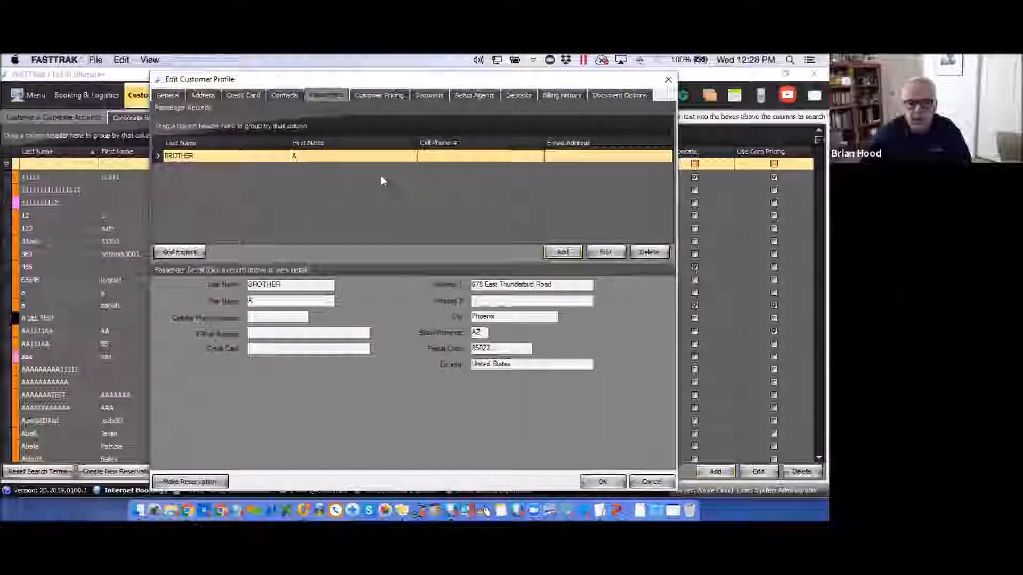
click(377, 95)
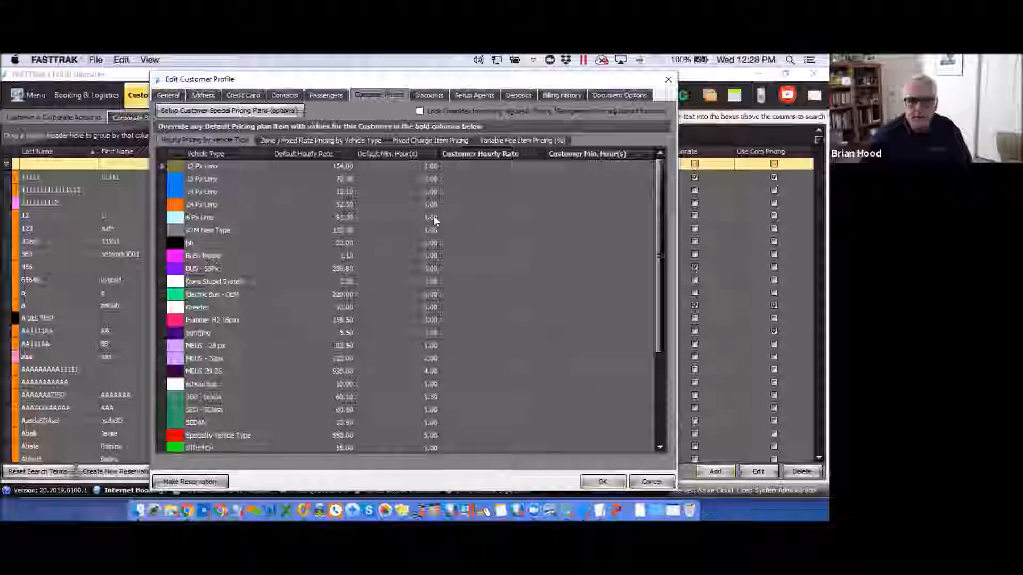
Set the 6 Px Limo customer hourly rate to 85.00 with 1.00 minimum hours.
click(339, 219)
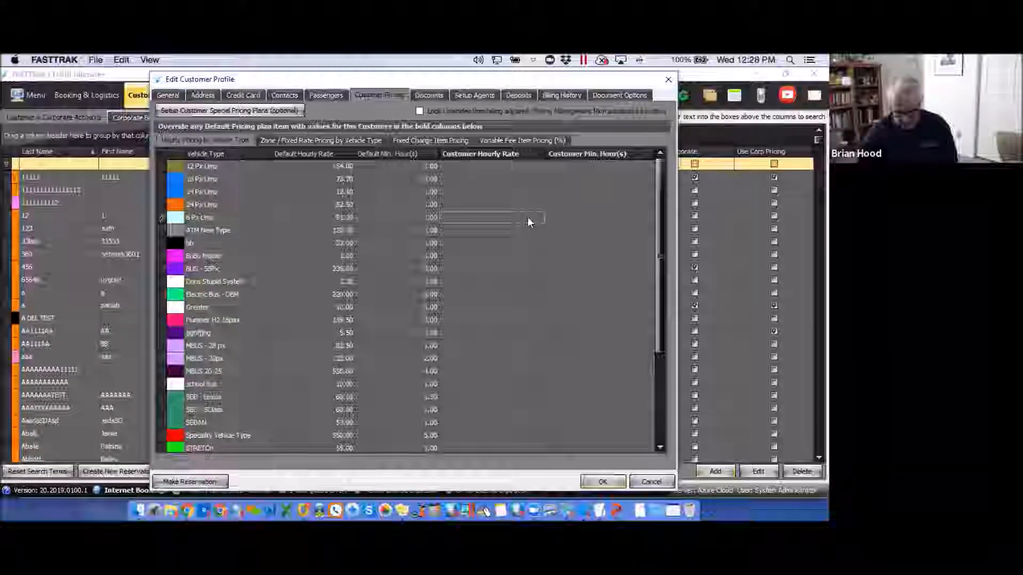
click(571, 215)
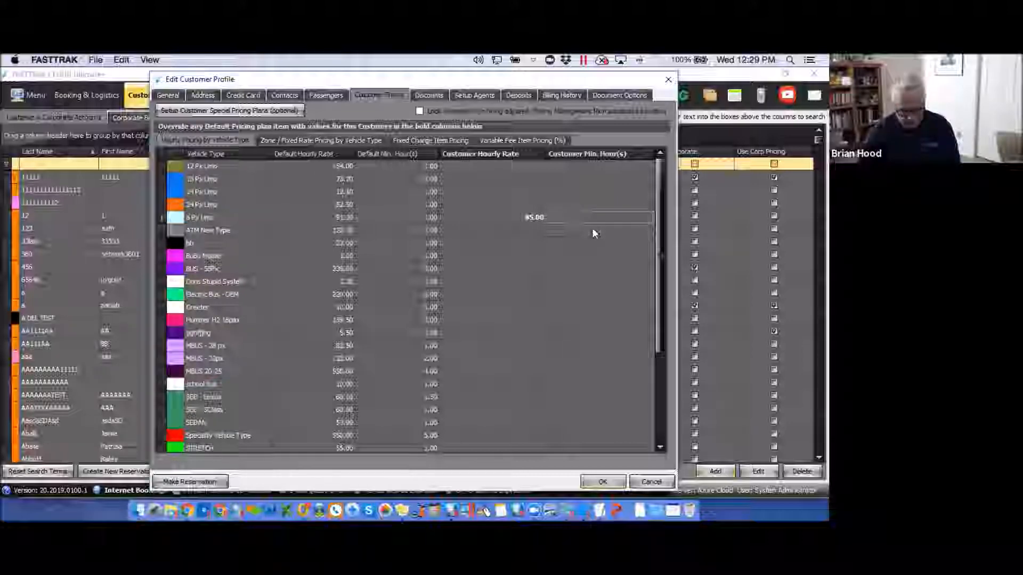
click(587, 270)
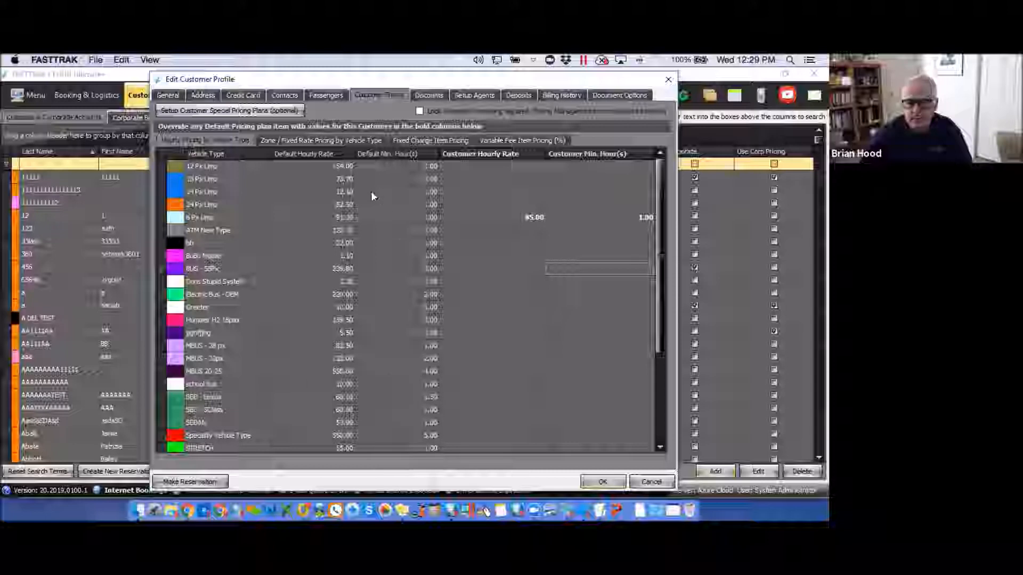
click(595, 218)
click(538, 218)
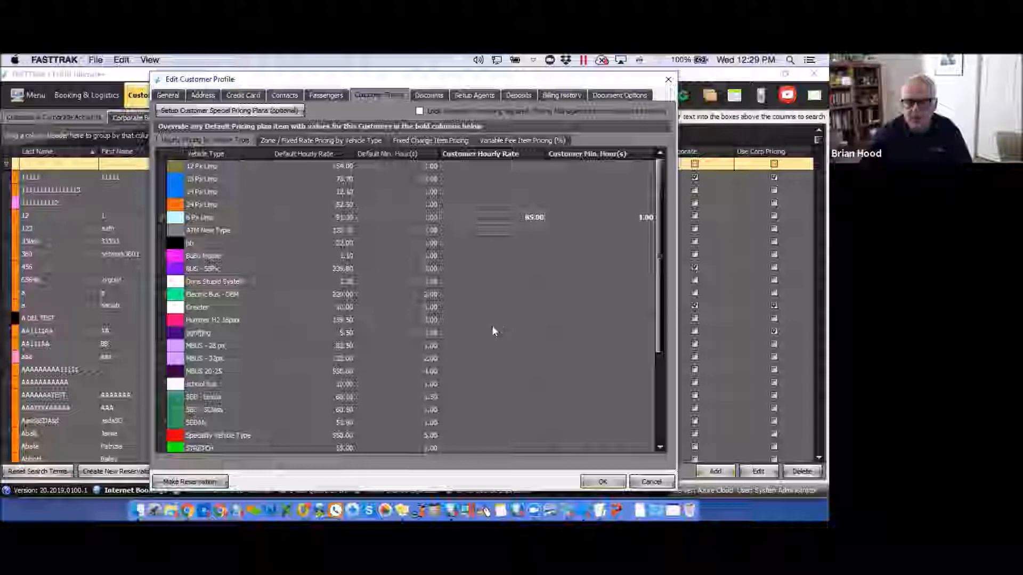
click(310, 139)
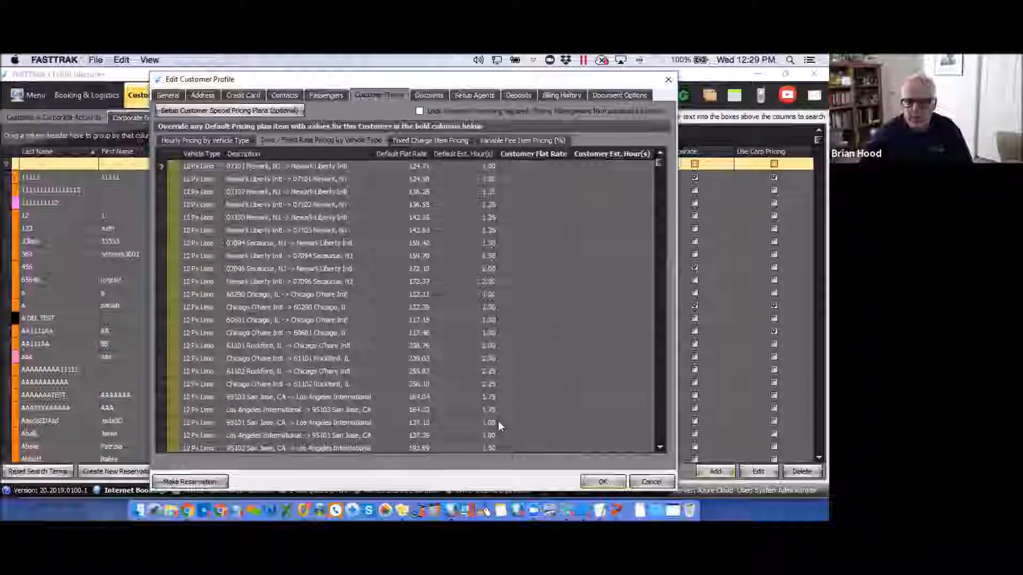
In Fixed Charge Item Pricing, give Additional Gratuity a customer rate of 20.
click(433, 141)
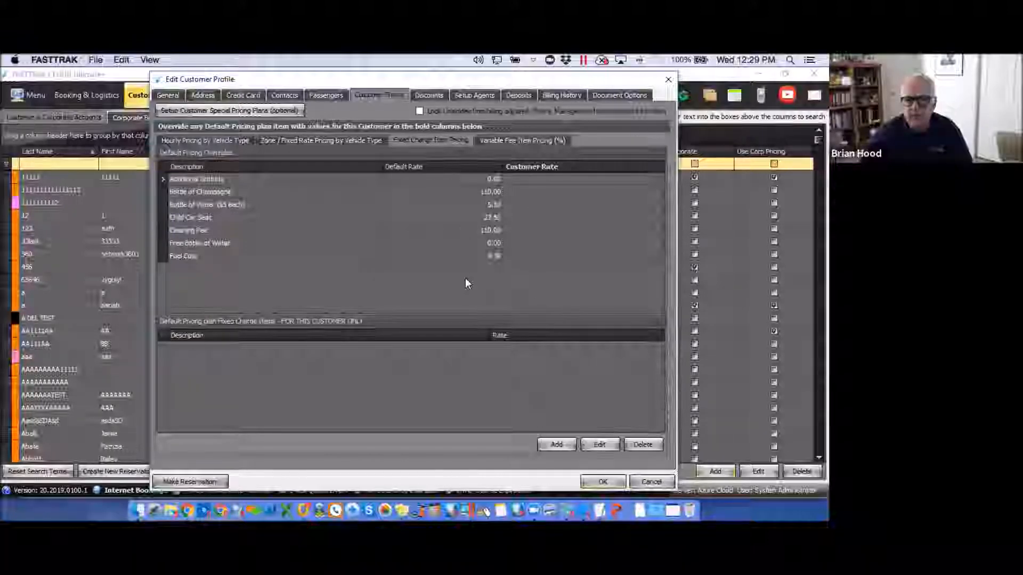
click(525, 178)
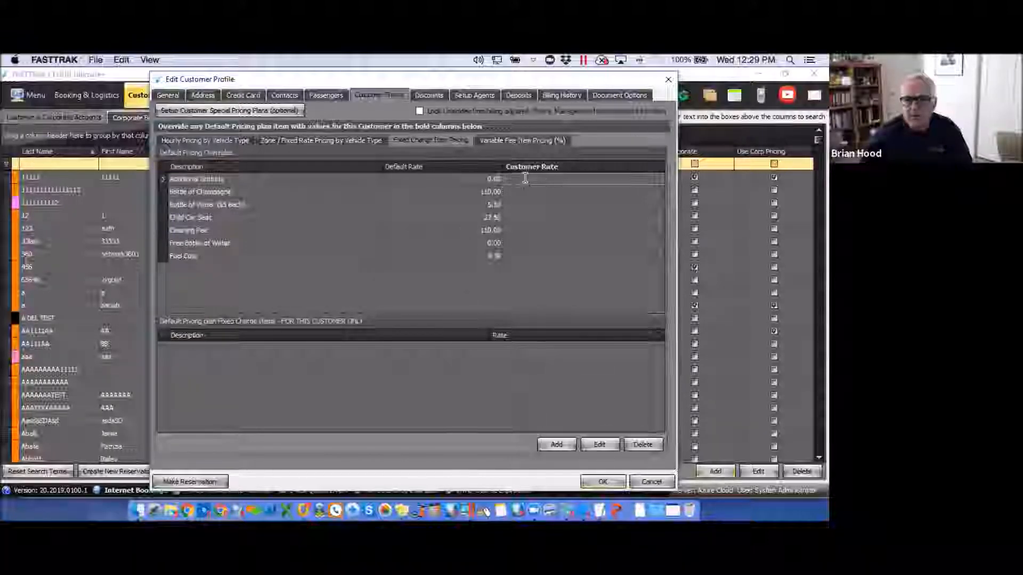
text(20)
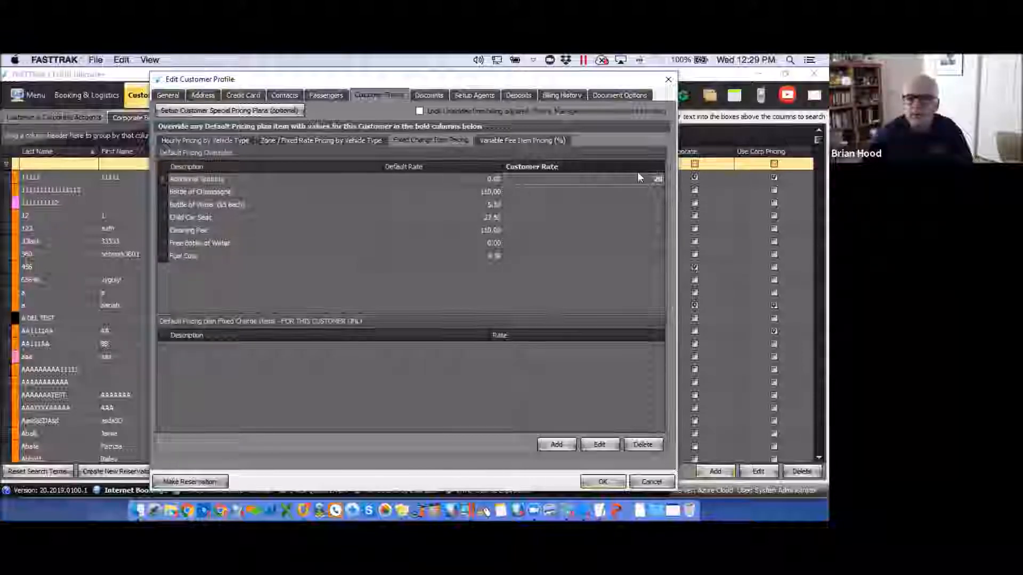
drag(652, 179, 662, 179)
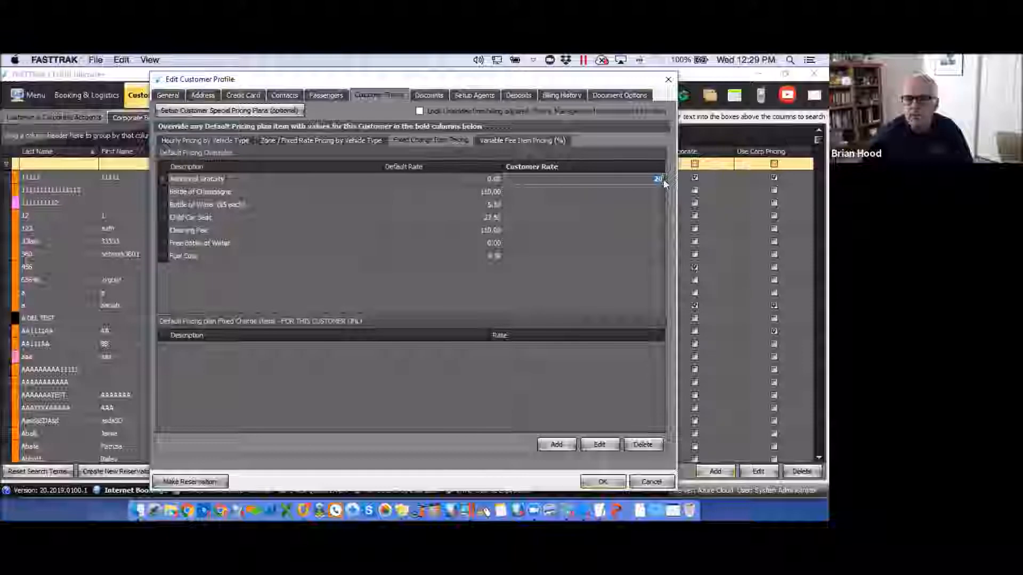
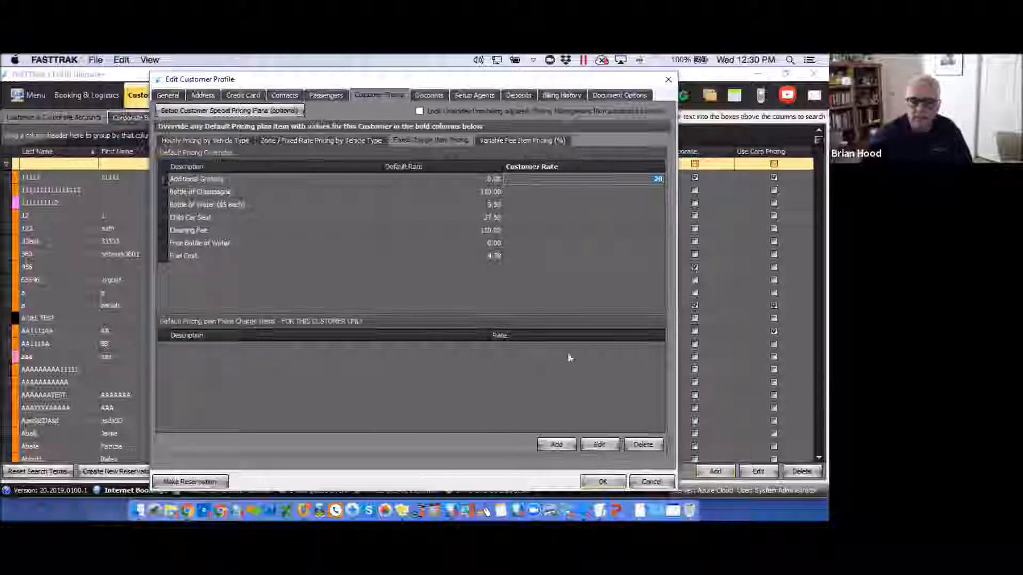
Add a customer fixed charge item 'Dog Cleaning Fee' at 25.00, paid to the driver.
click(555, 444)
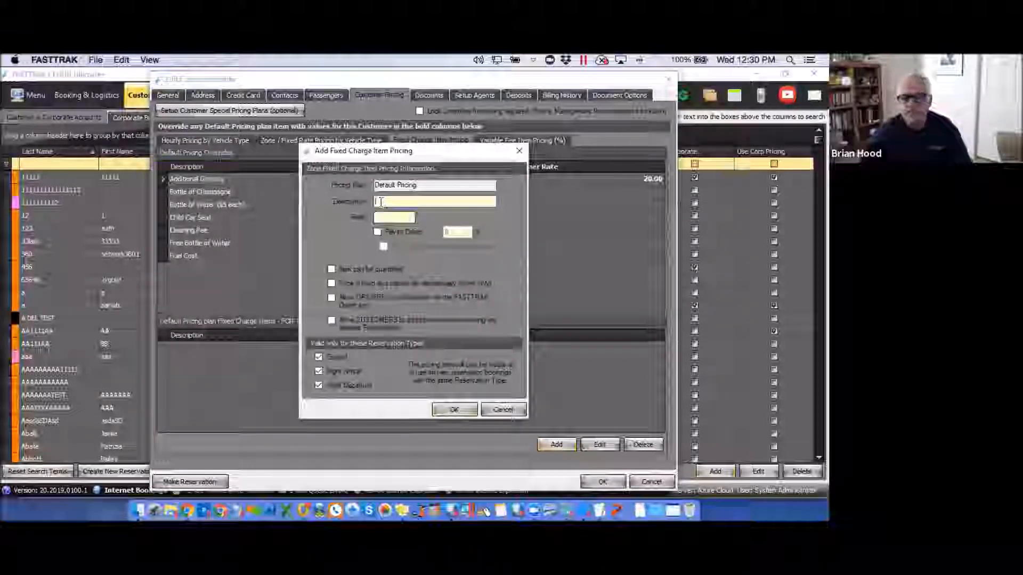
text(Dog )
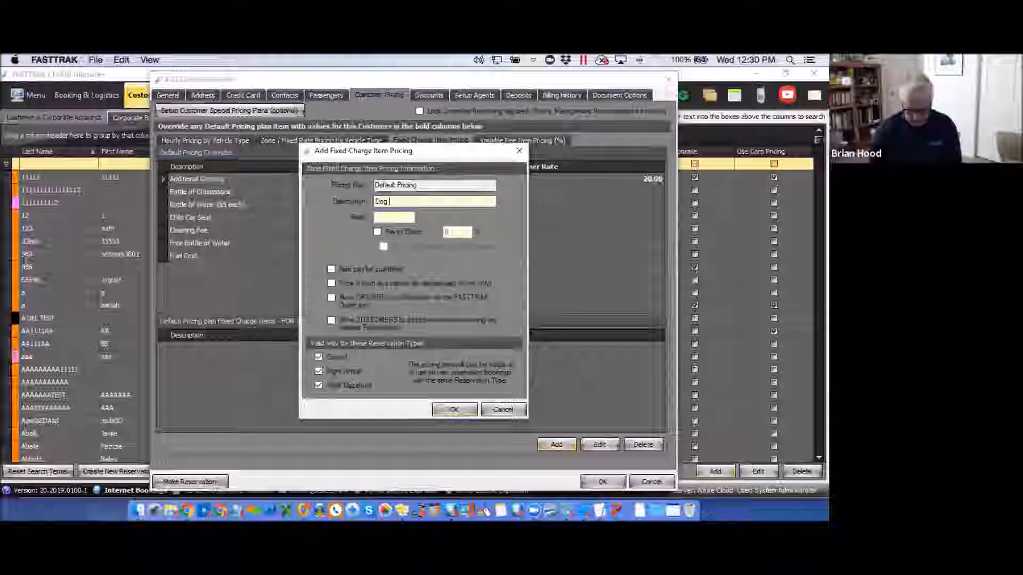
text(Cleaning )
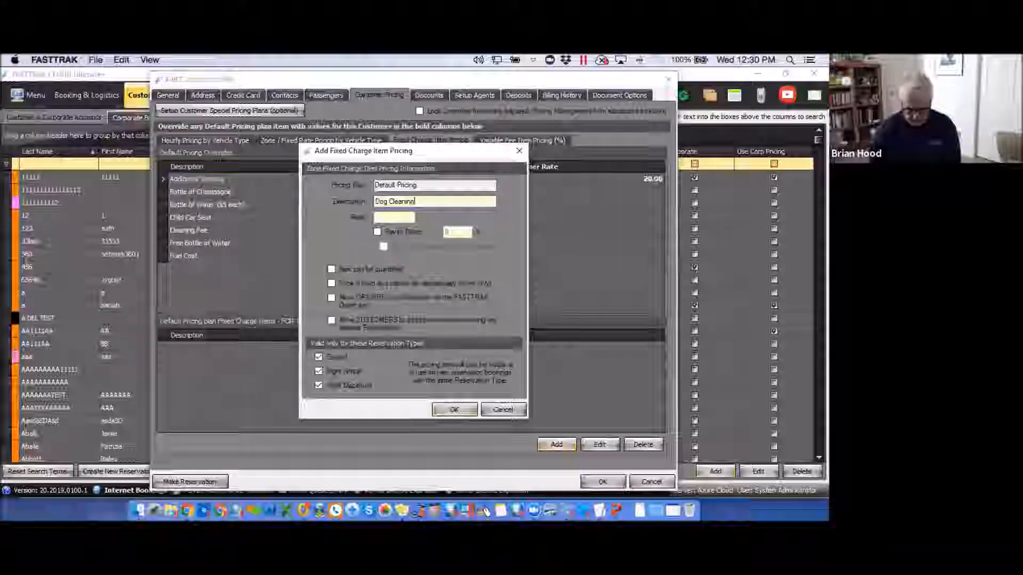
text(Fee)
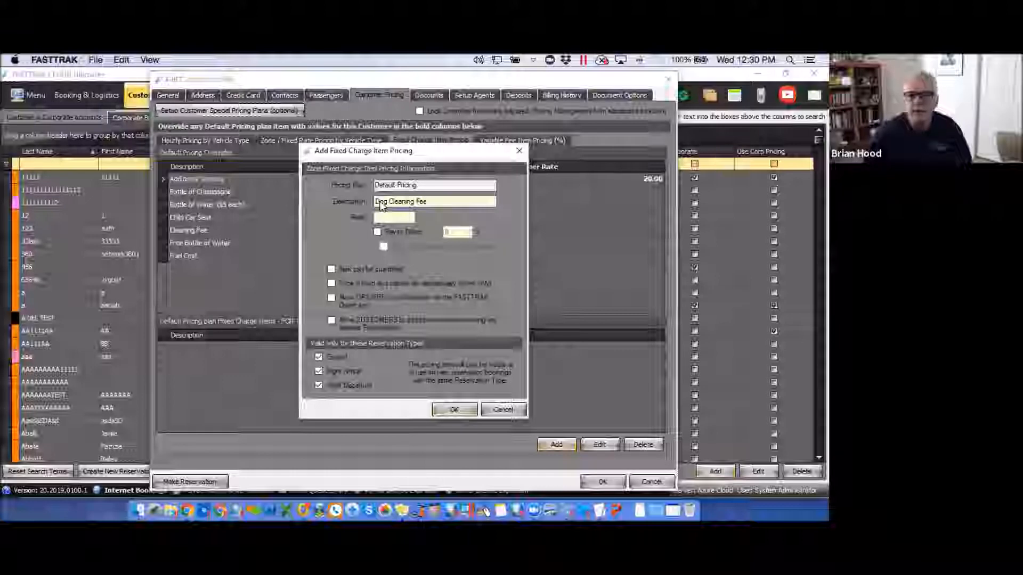
click(399, 217)
text(25)
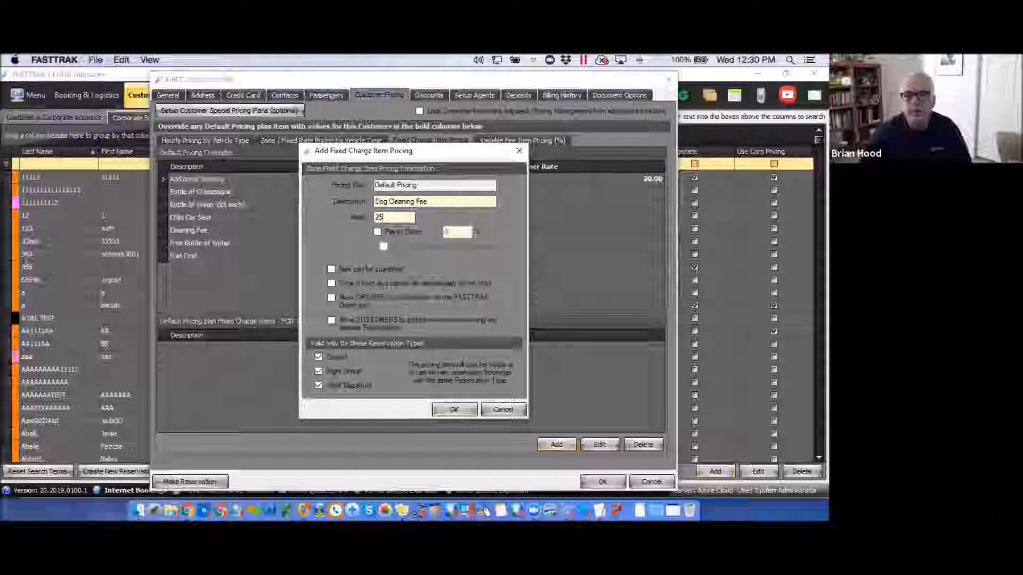
click(379, 232)
click(447, 232)
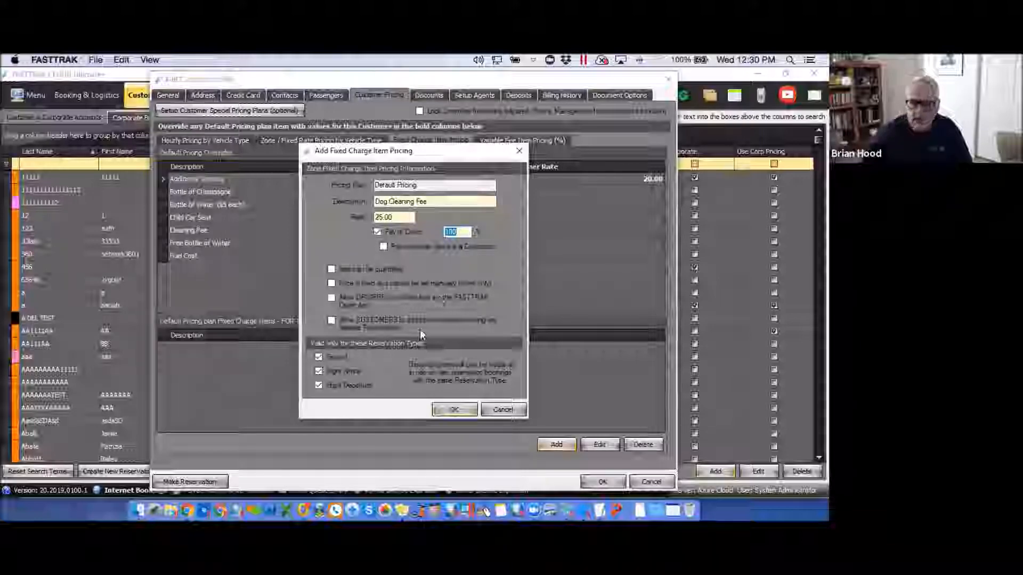
click(454, 410)
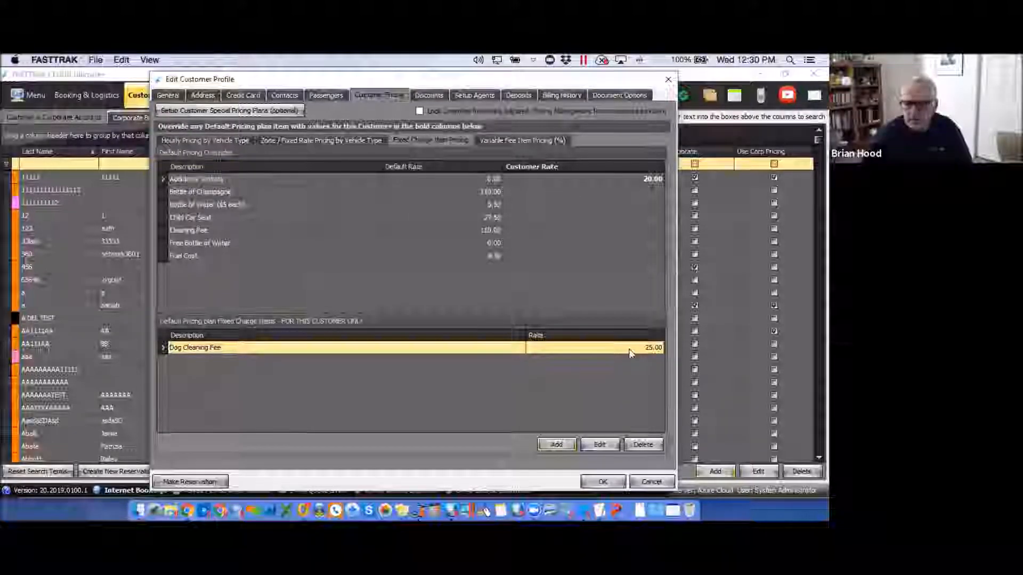
Override the customer's Service Fee variable rate to 20 percent, then return to hourly vehicle pricing.
click(507, 140)
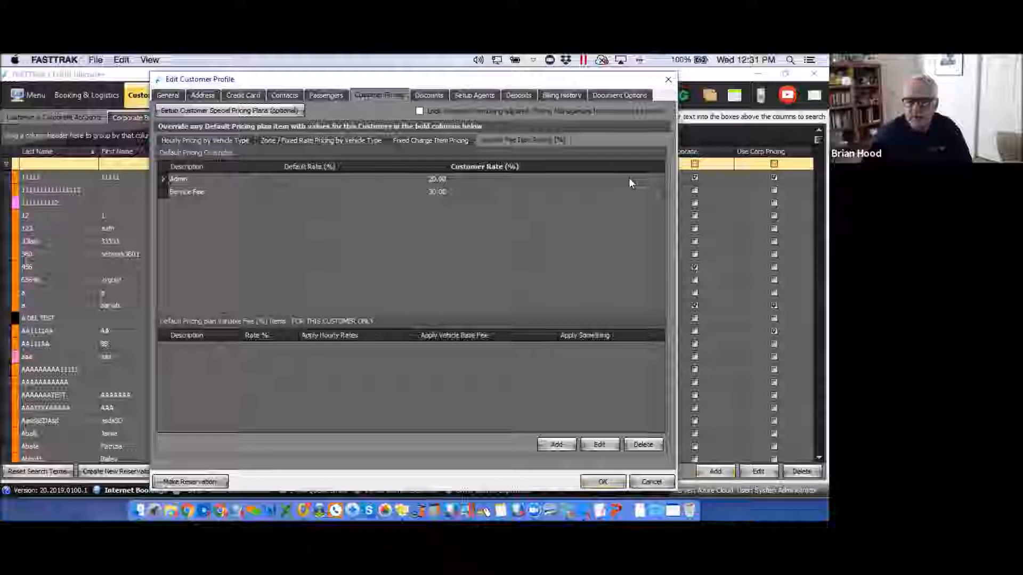
click(640, 193)
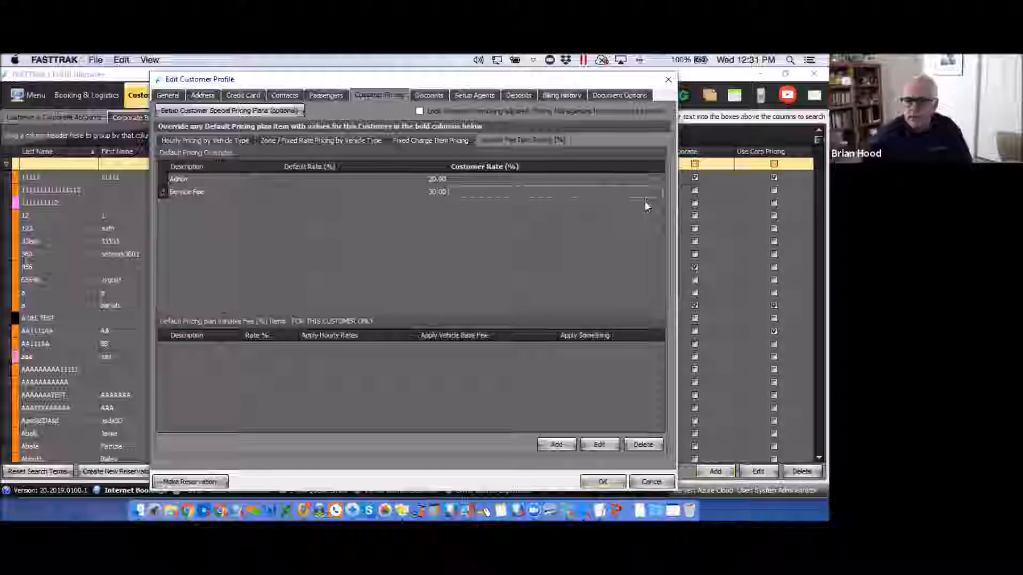
text(20)
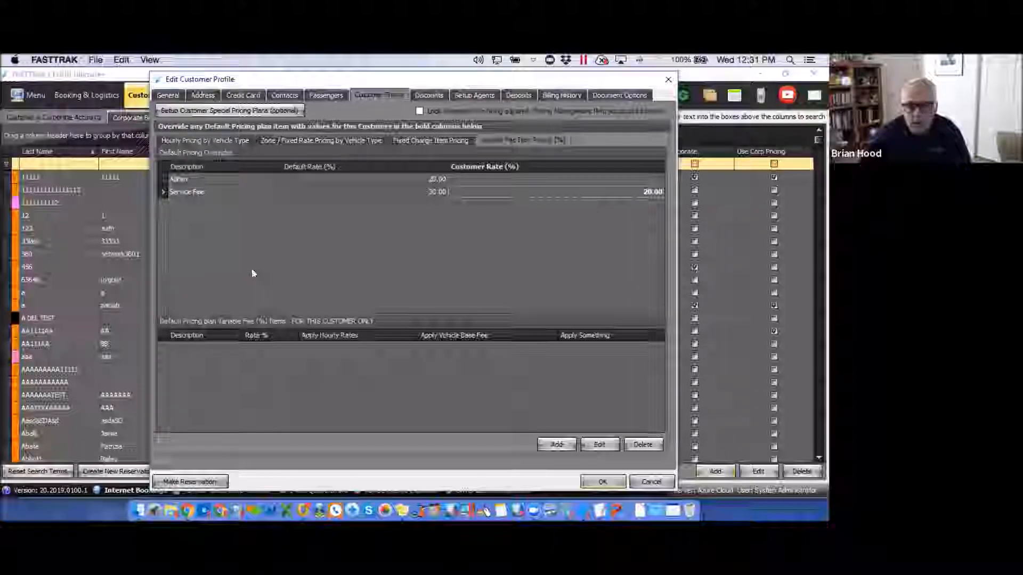
click(211, 140)
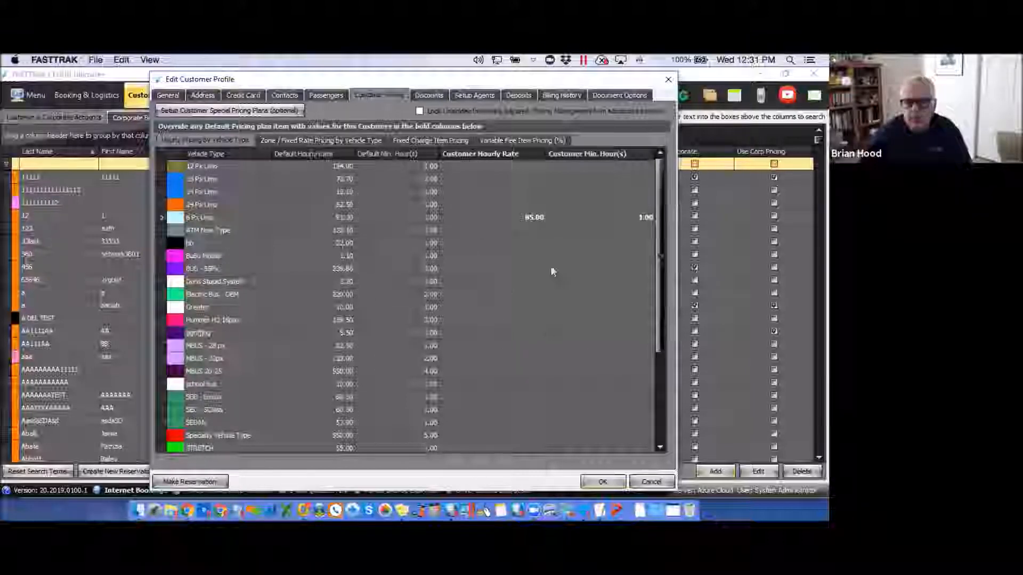
Create a customer special pricing plan named 'oe', copying values from <None>.
click(231, 111)
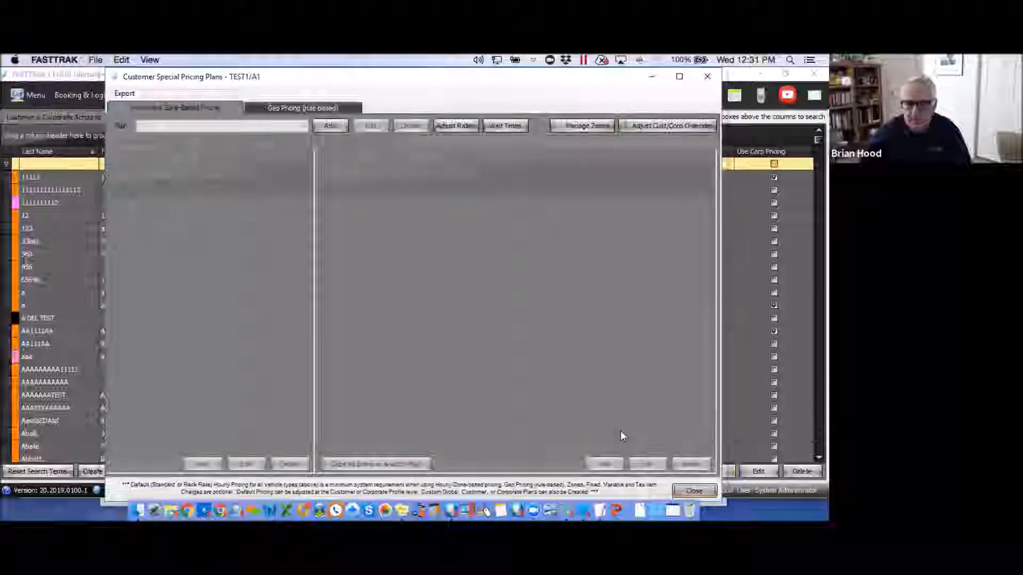
click(329, 127)
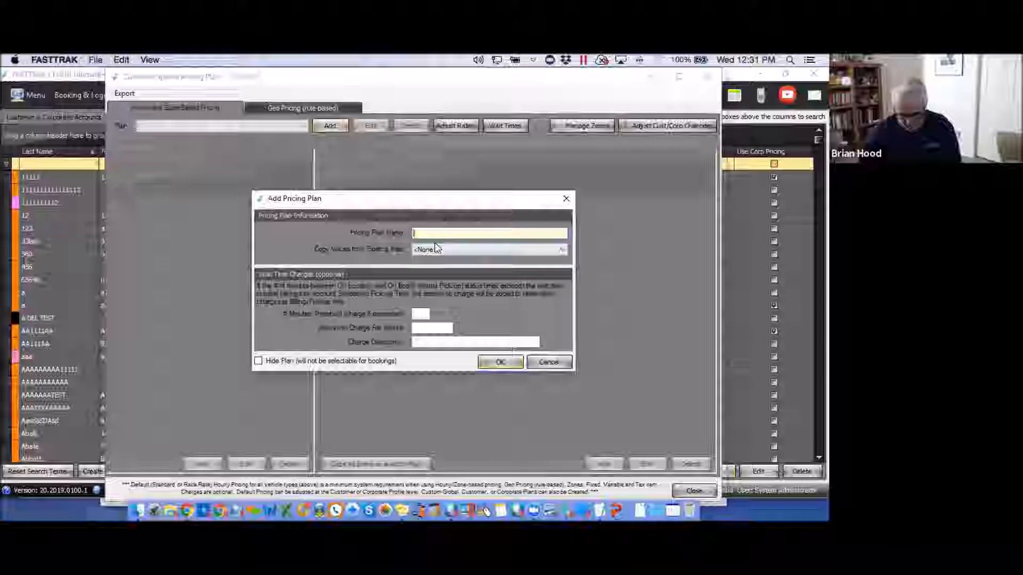
text(oe)
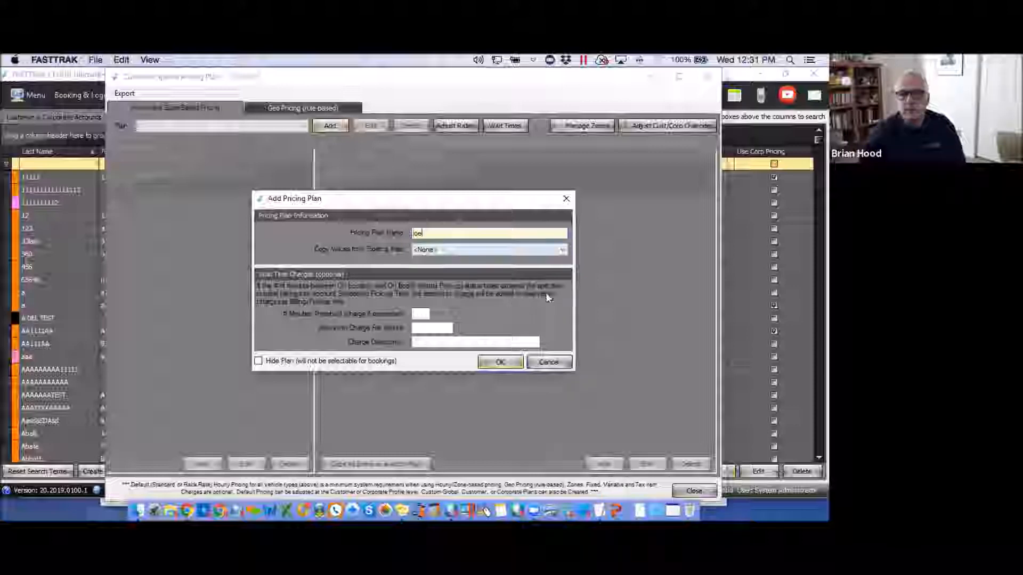
click(563, 250)
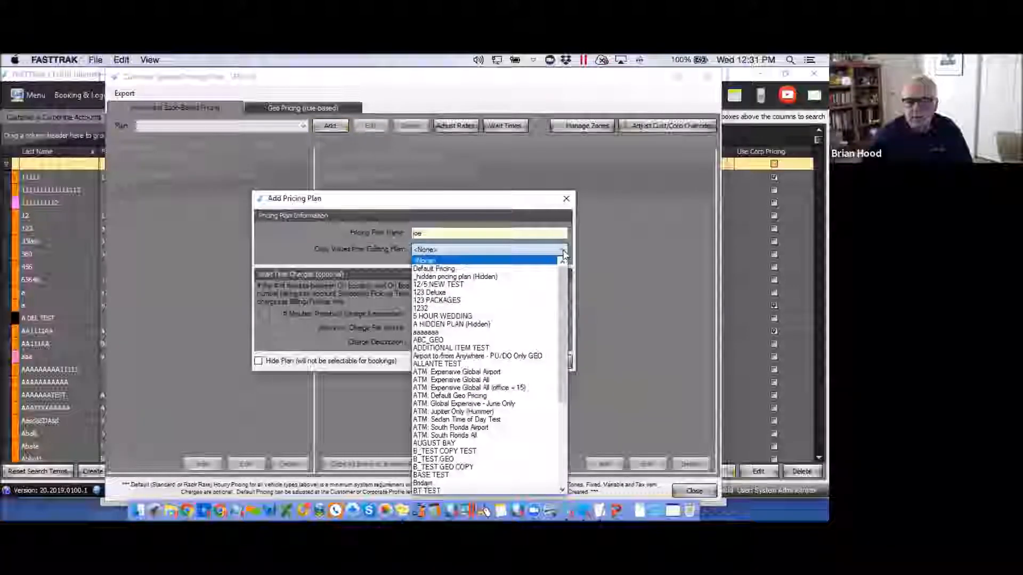
click(432, 260)
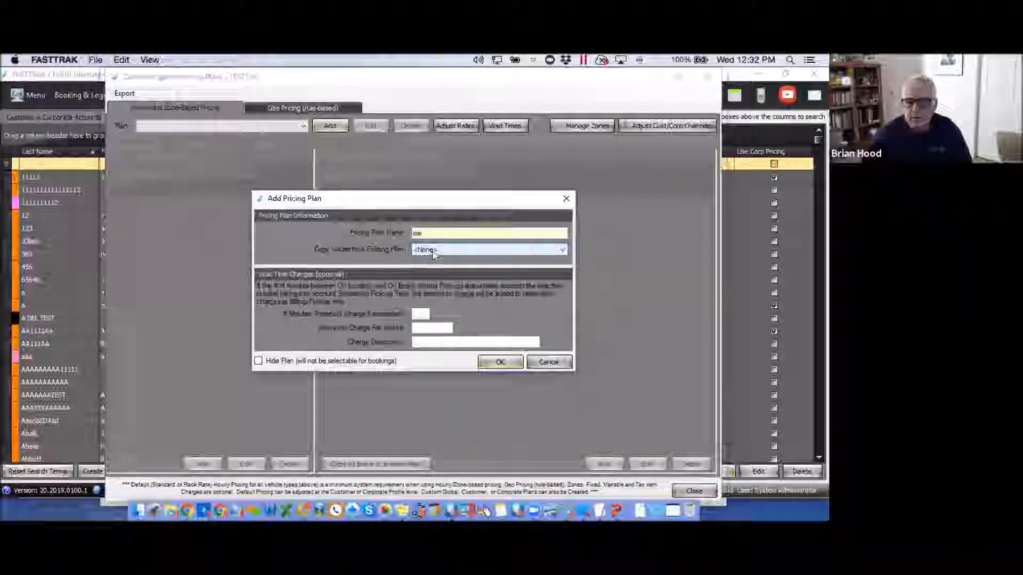
click(499, 362)
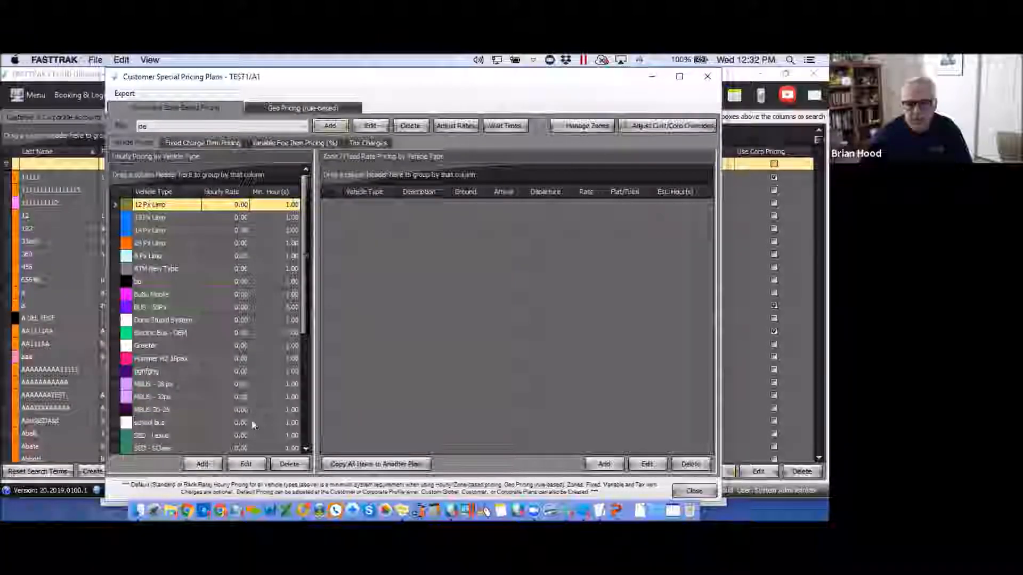
Review the new plan's fixed charge, variable fee and tax charge tabs, then close the plans window.
click(195, 144)
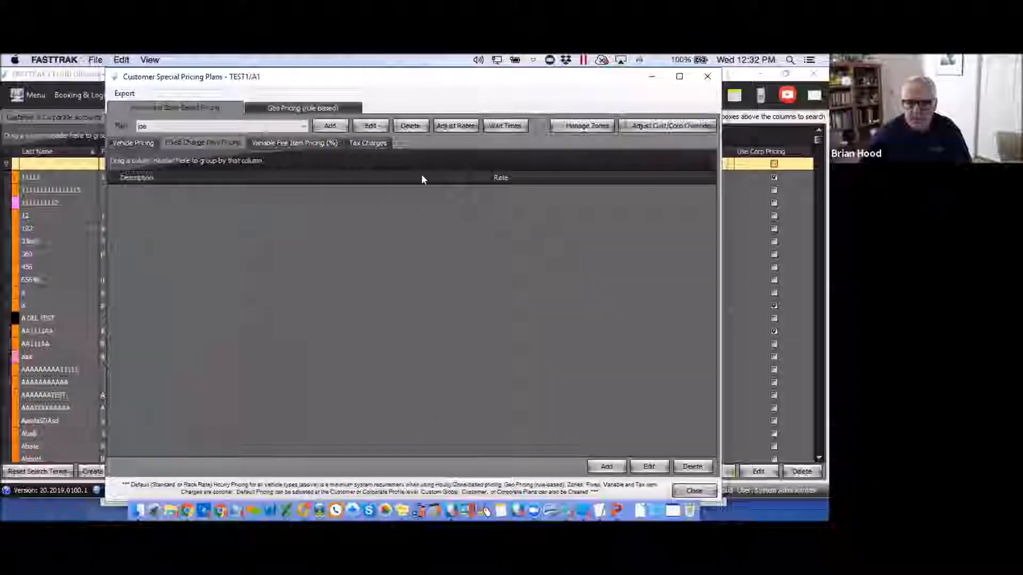
click(286, 145)
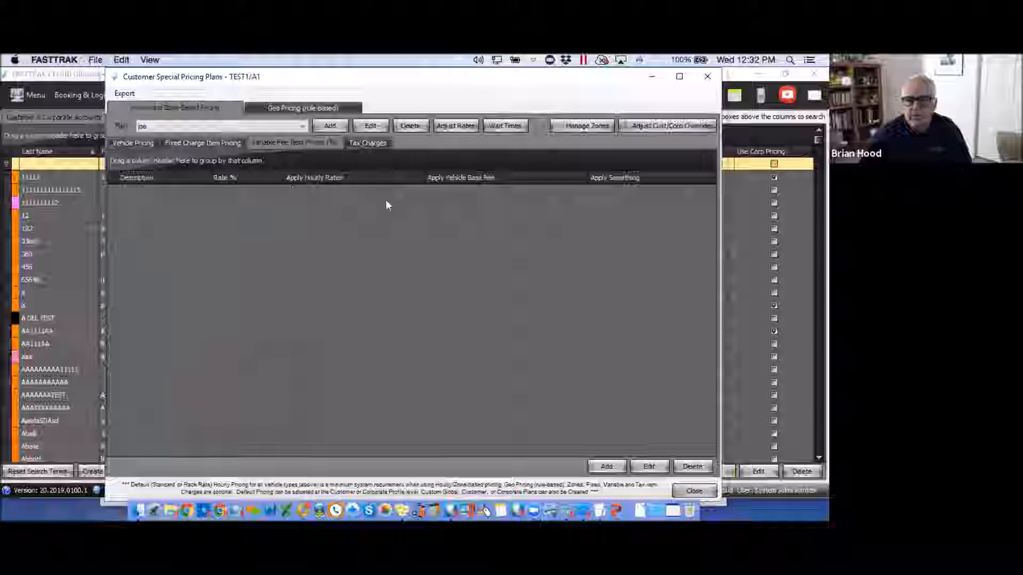
click(370, 144)
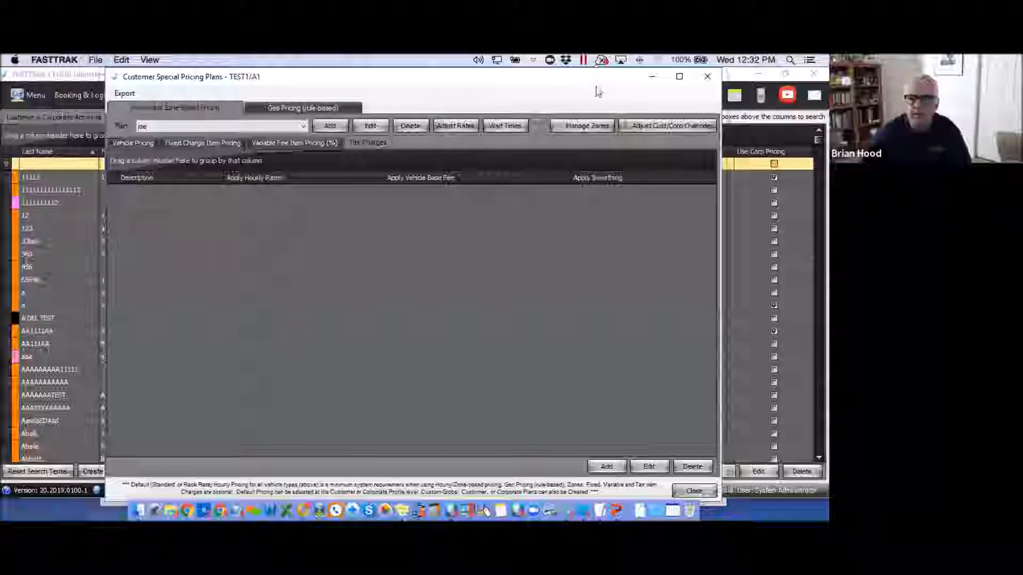
click(706, 79)
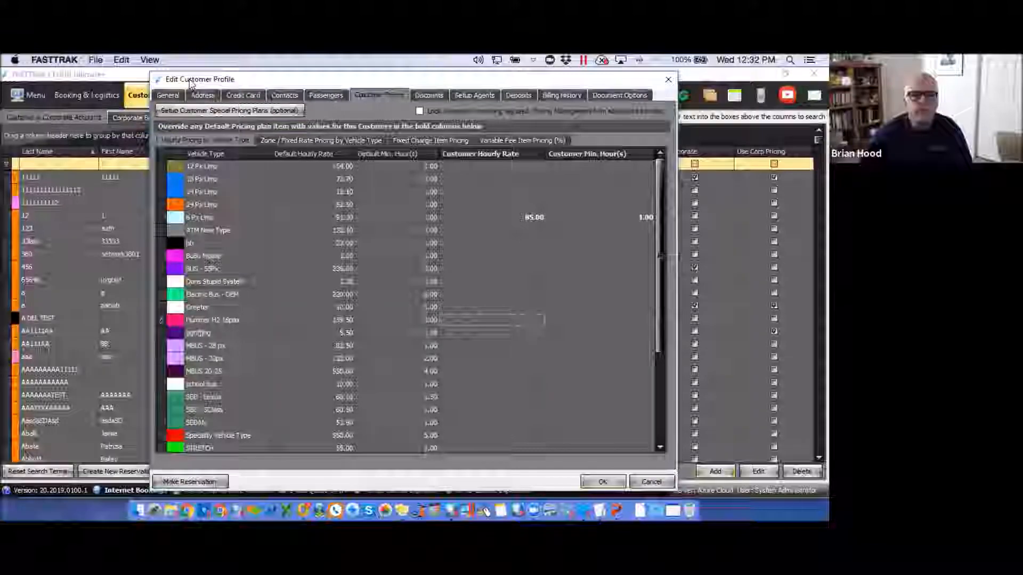
drag(445, 79, 443, 119)
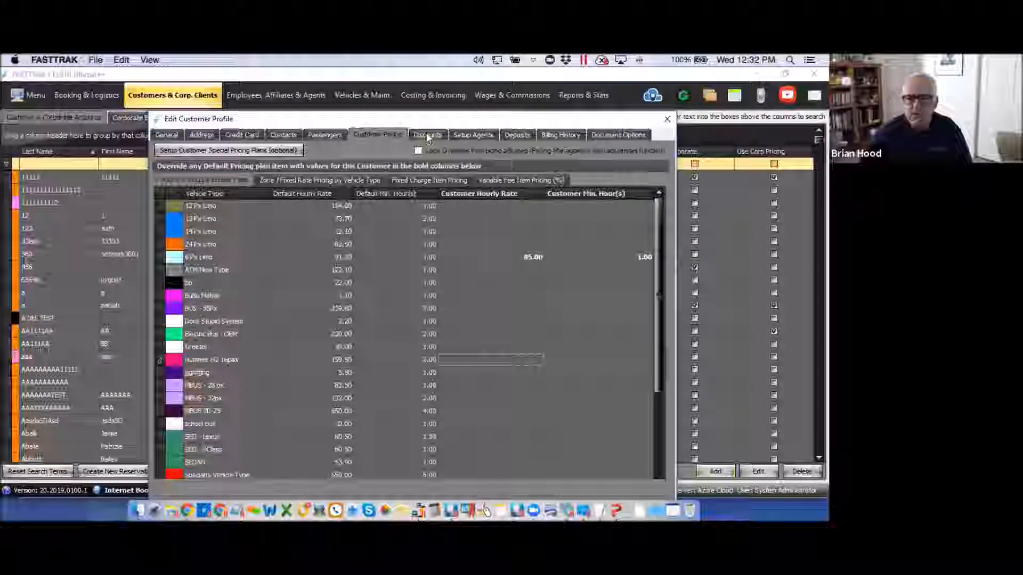
Add a 5 percent Default Pricing discount named 'DISCOUNT' with both application options enabled.
click(427, 133)
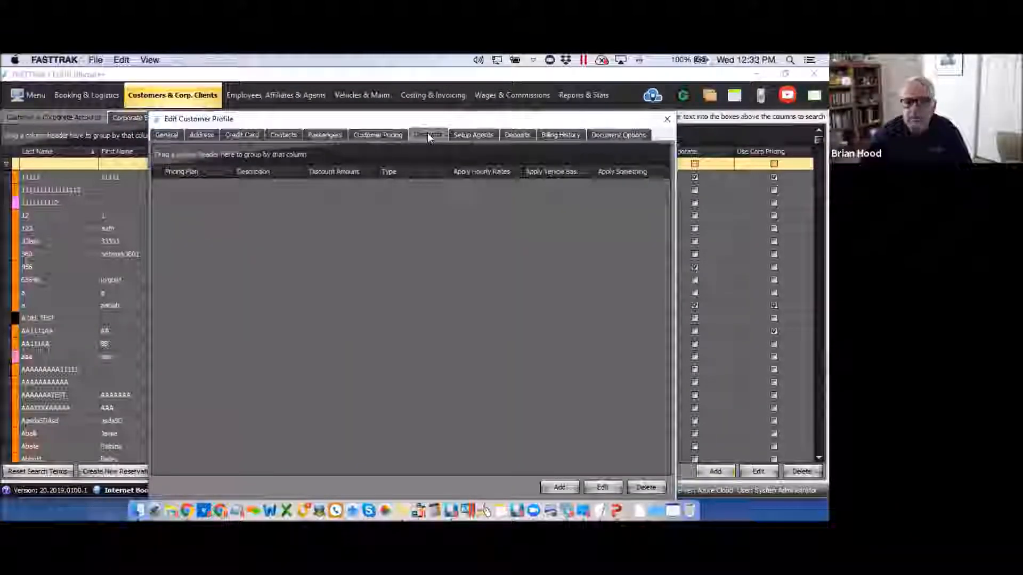
click(559, 488)
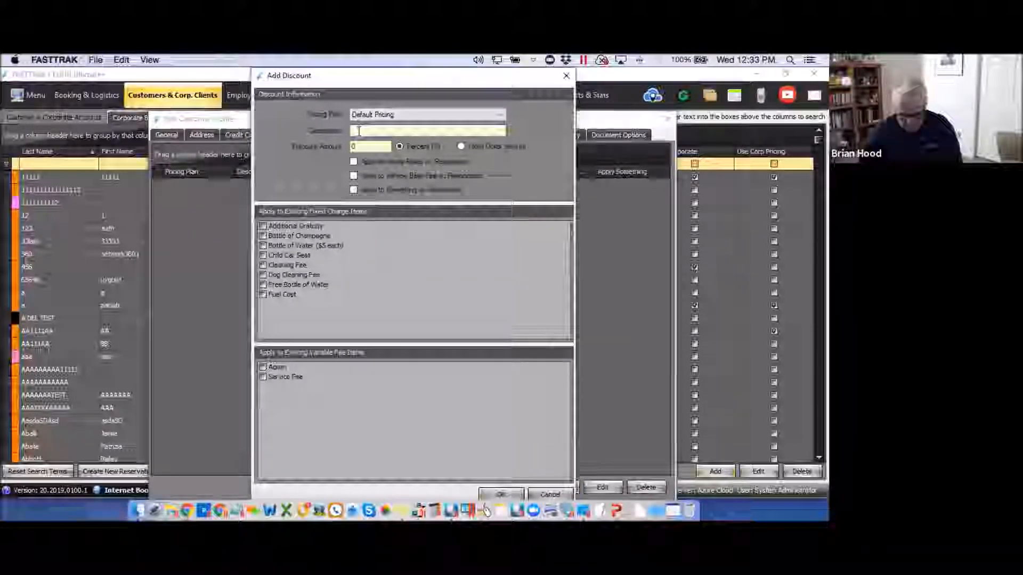
text(DISCOUNT)
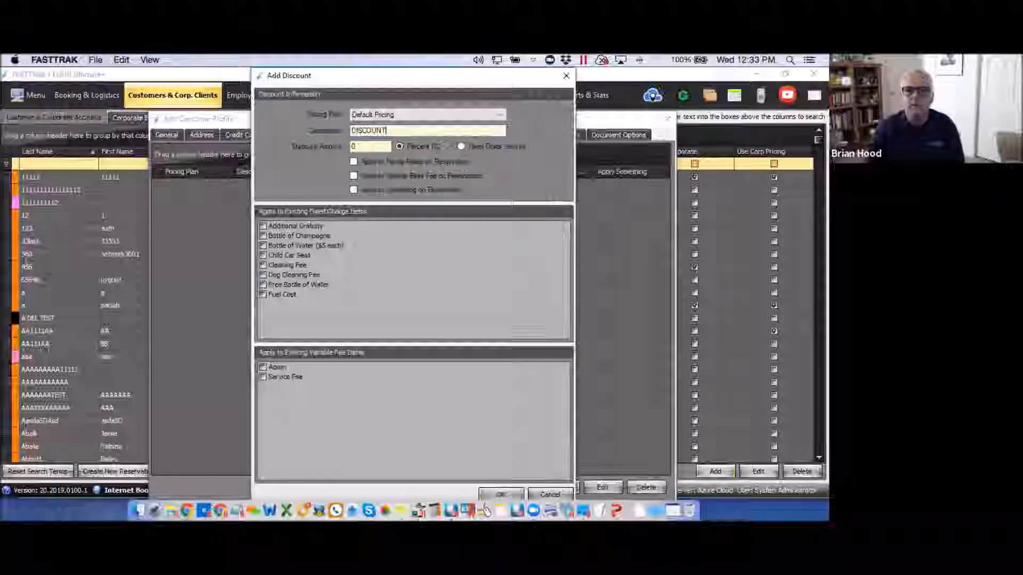
click(399, 147)
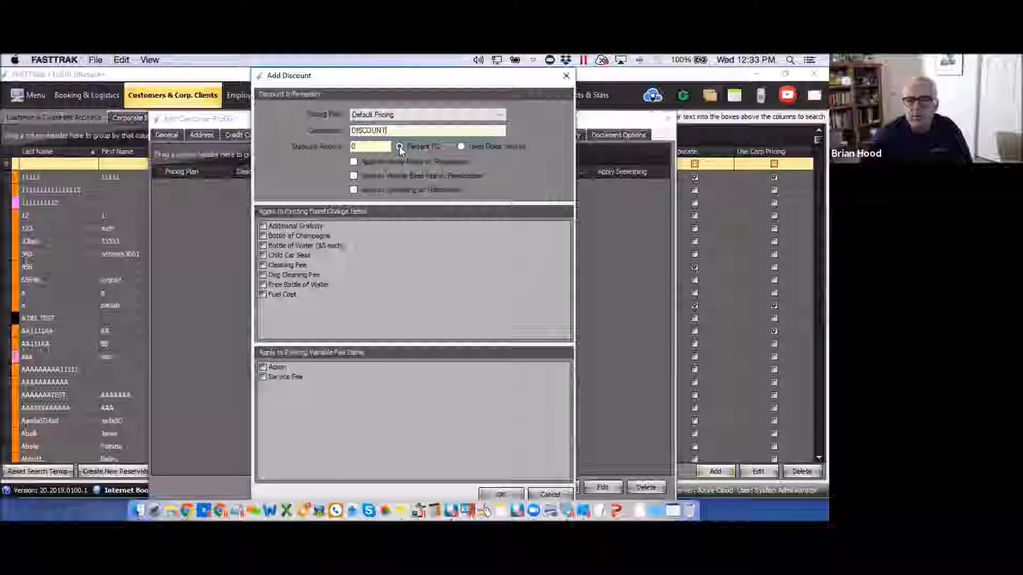
click(355, 163)
click(355, 176)
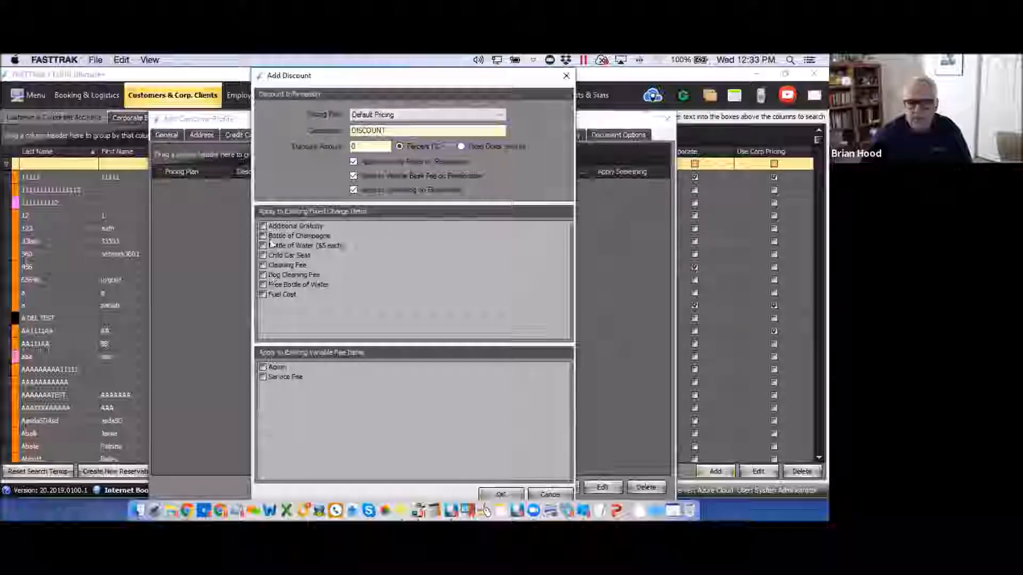
click(501, 116)
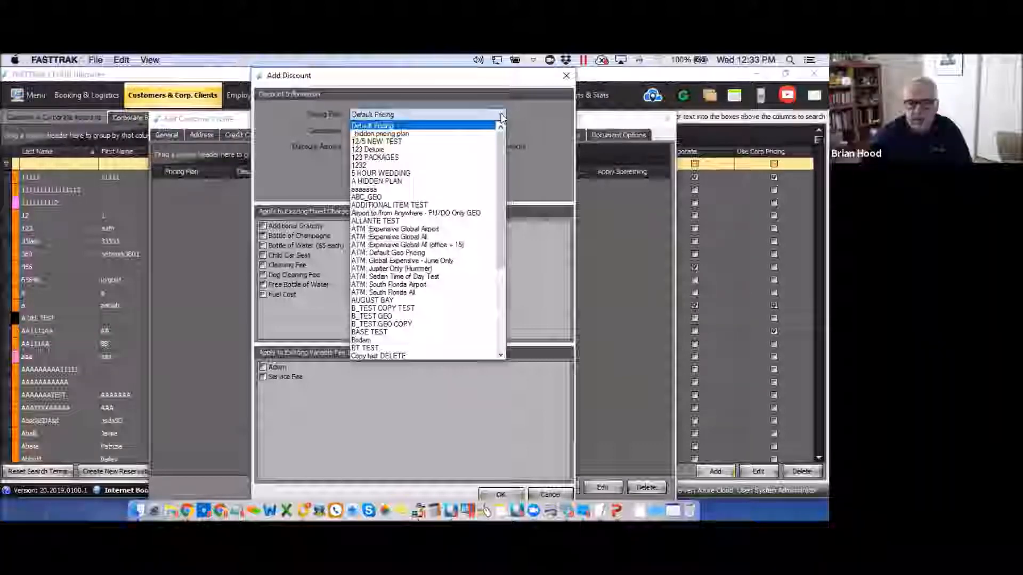
click(501, 115)
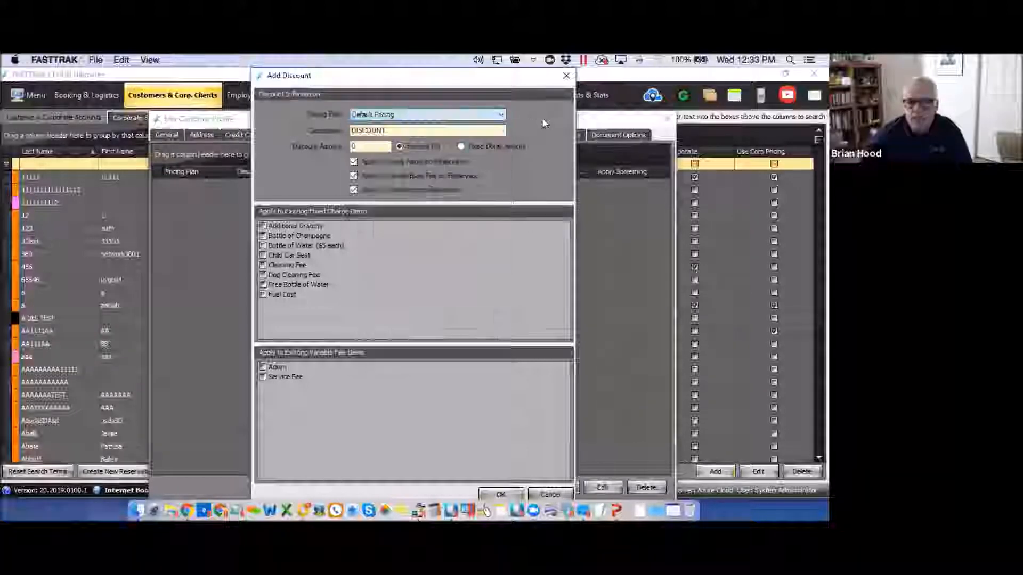
click(501, 115)
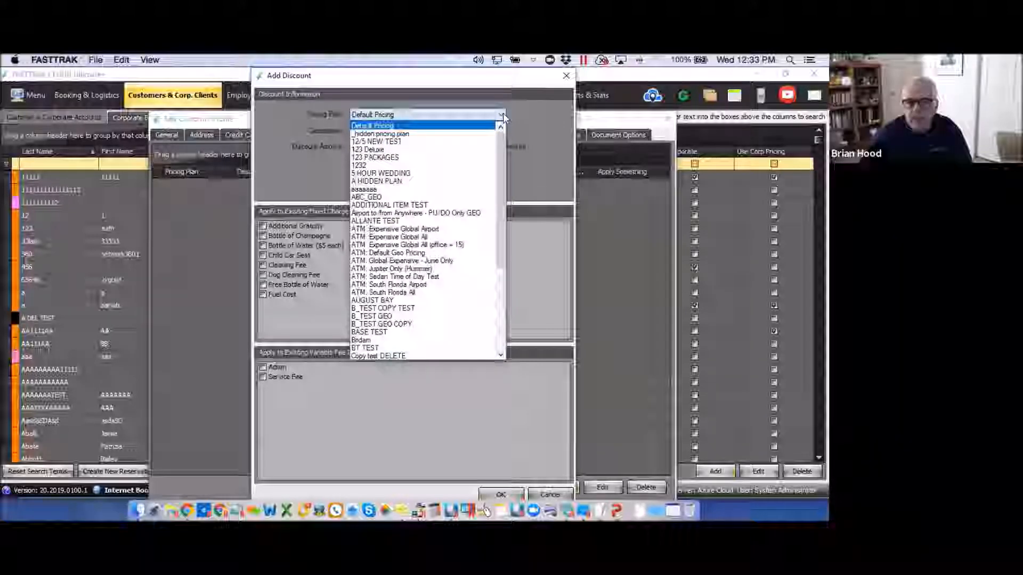
click(384, 127)
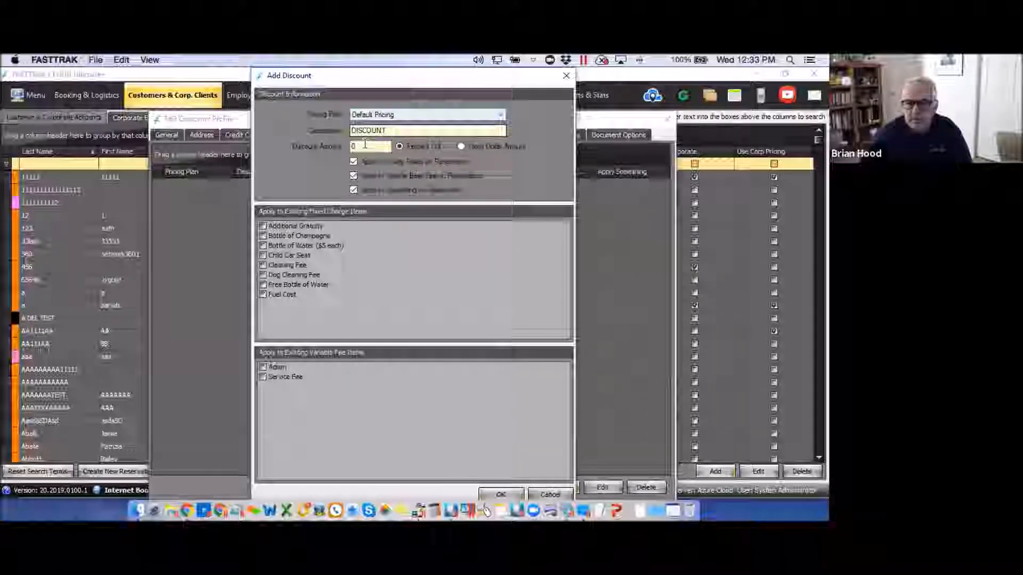
drag(361, 147, 321, 145)
text(5)
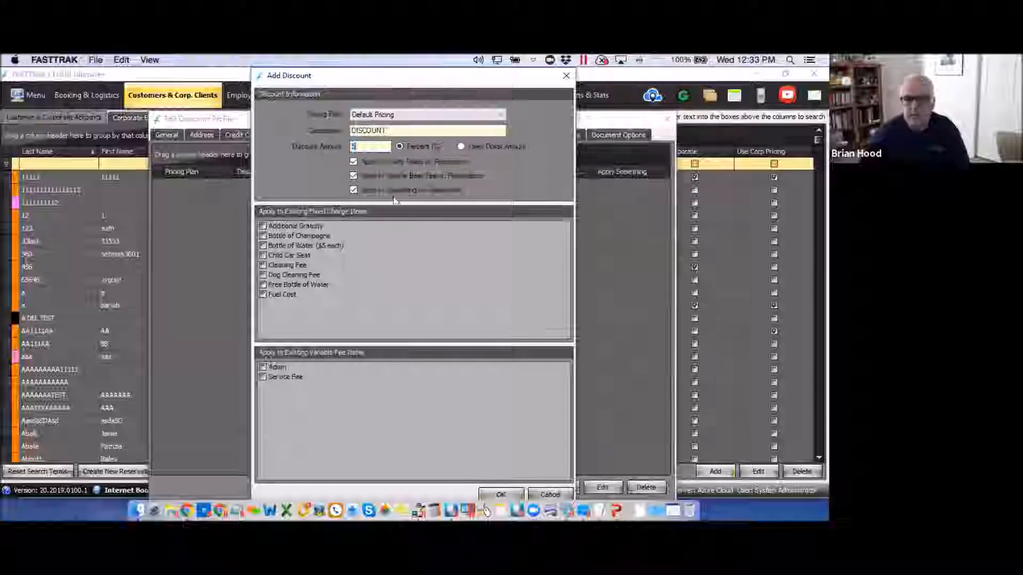
click(508, 497)
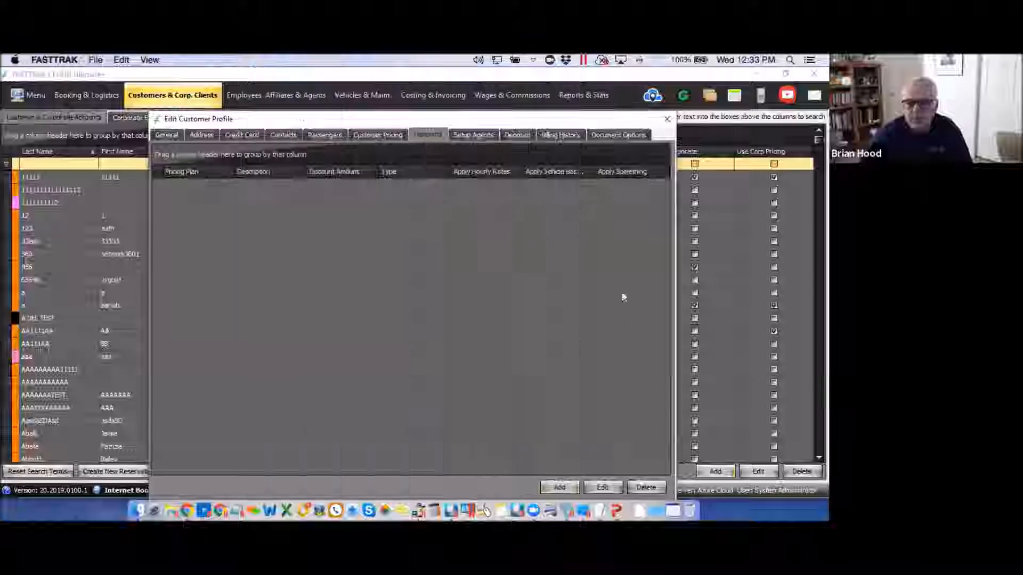
Add a second discount for the 1232 pricing plan, description '6', applied to hourly rates.
click(565, 487)
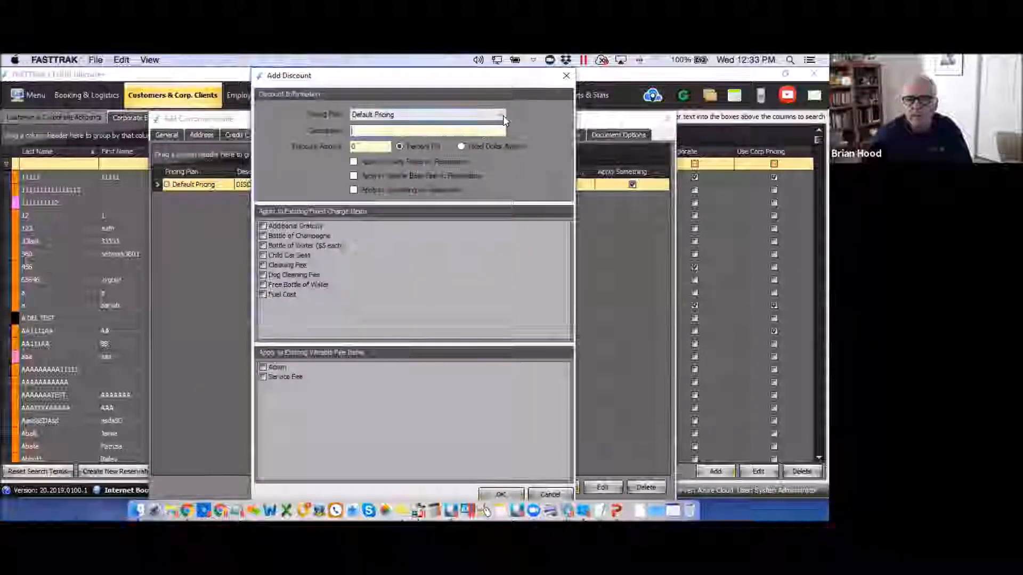
click(502, 115)
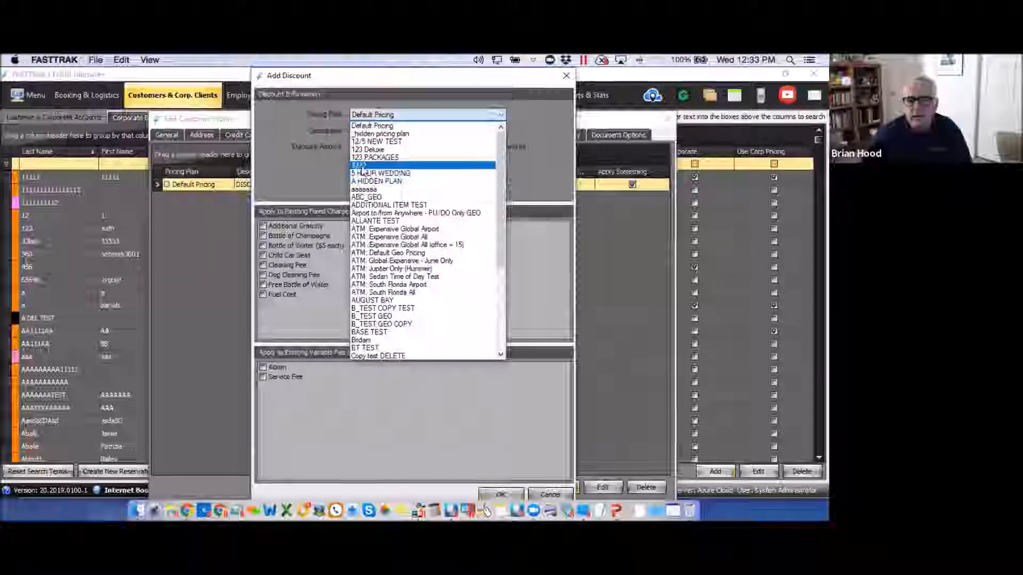
click(362, 166)
click(365, 131)
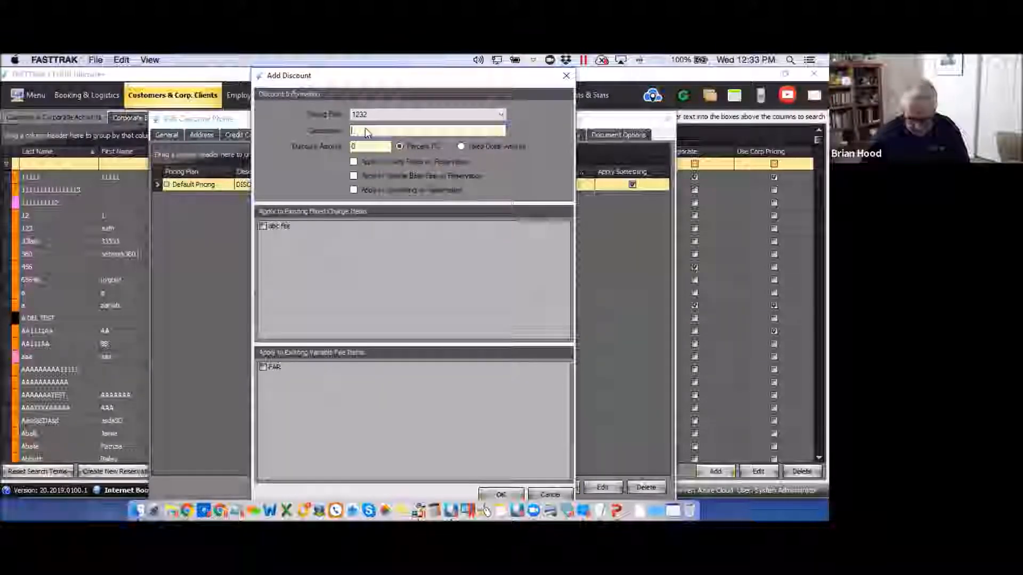
text(6)
click(354, 162)
click(500, 494)
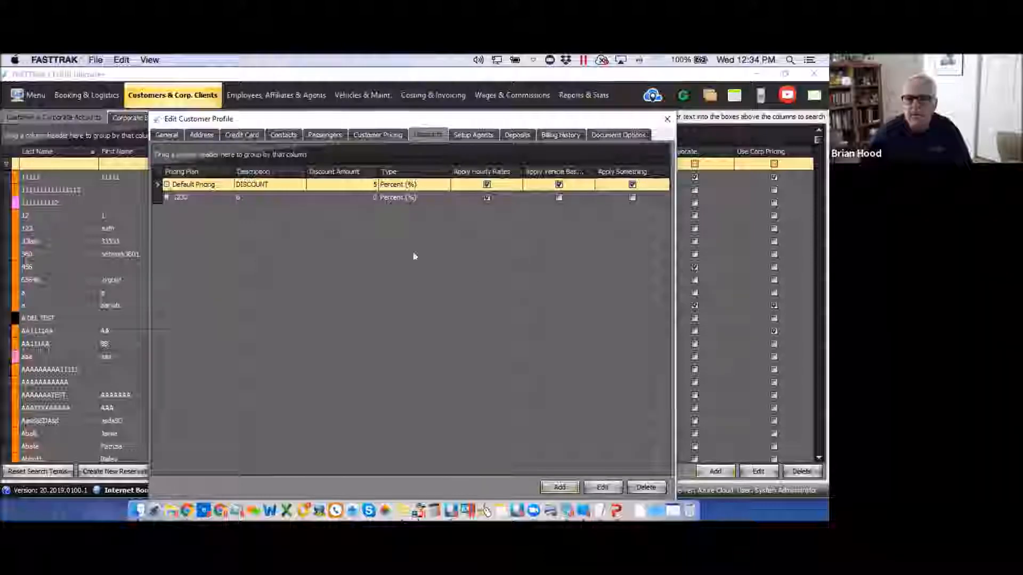
click(472, 136)
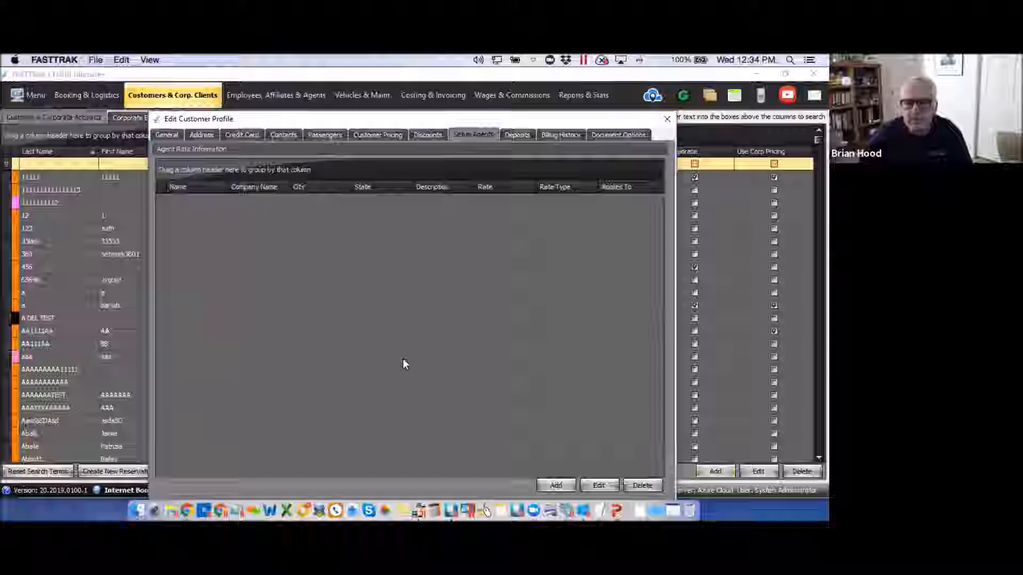
Add the We Help U commission agent with description 'yyyy' at 5 percent.
click(556, 485)
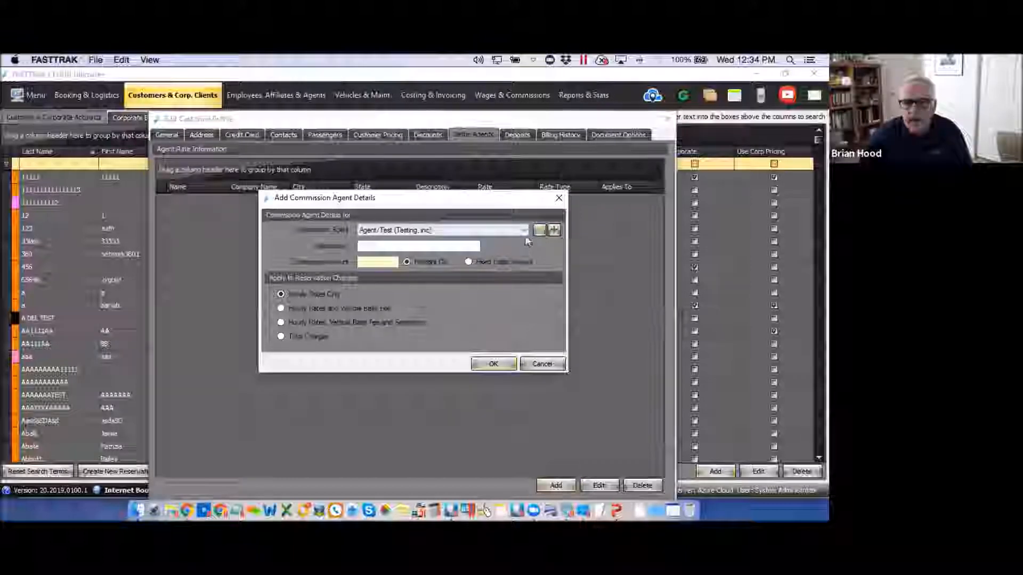
click(524, 230)
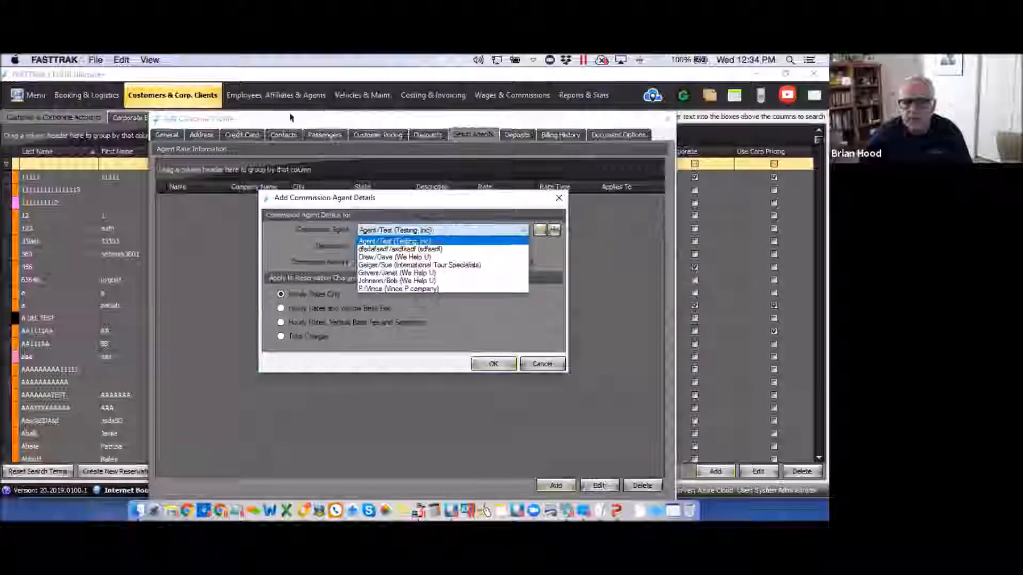
click(392, 257)
click(379, 245)
text(yyyy)
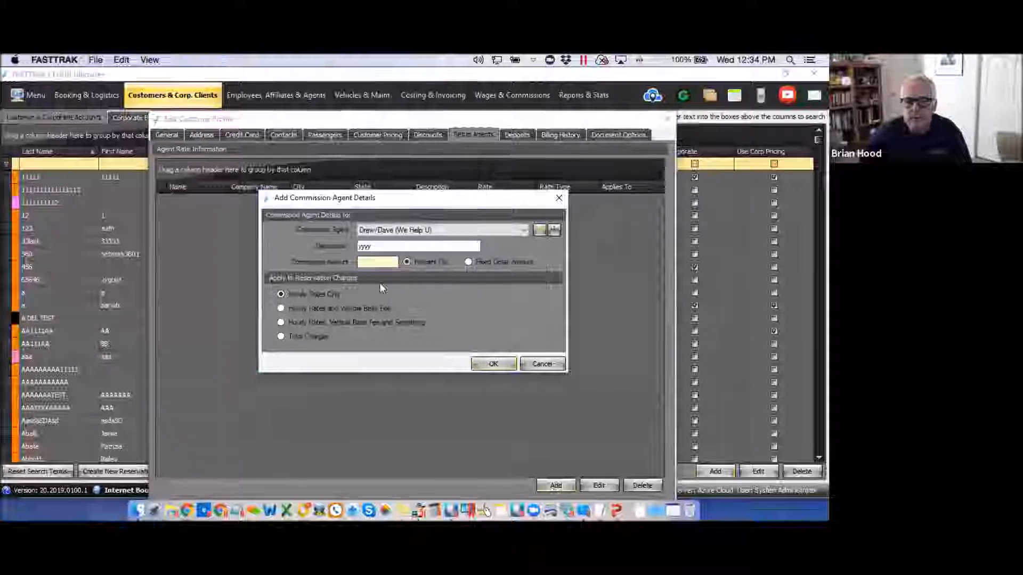
click(368, 262)
text(5)
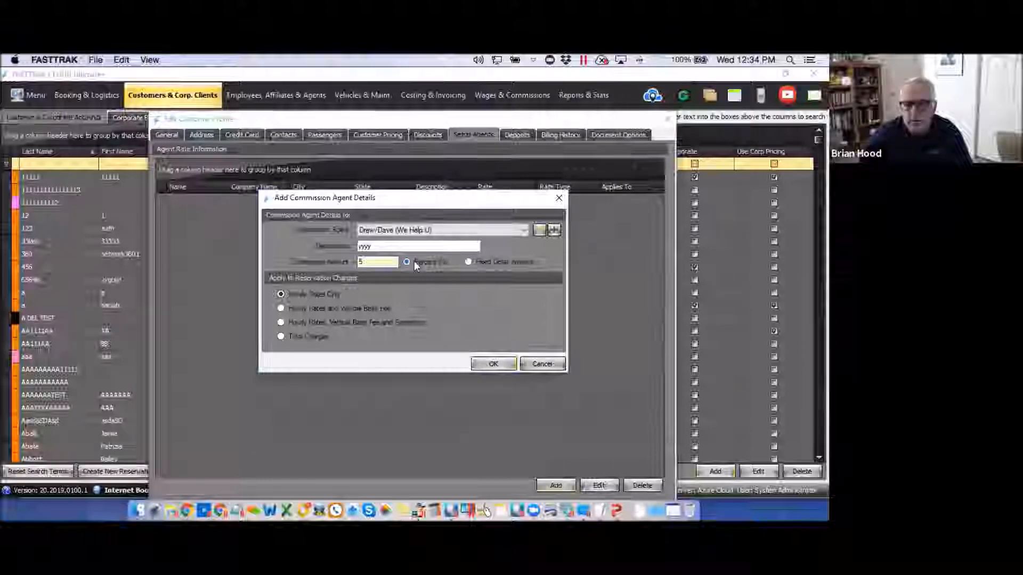
click(493, 364)
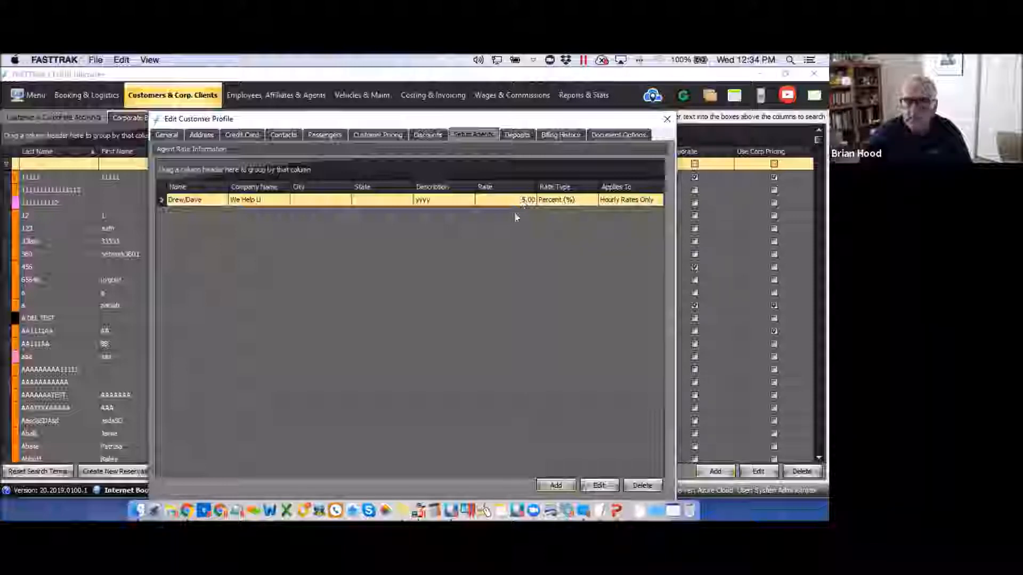
click(517, 135)
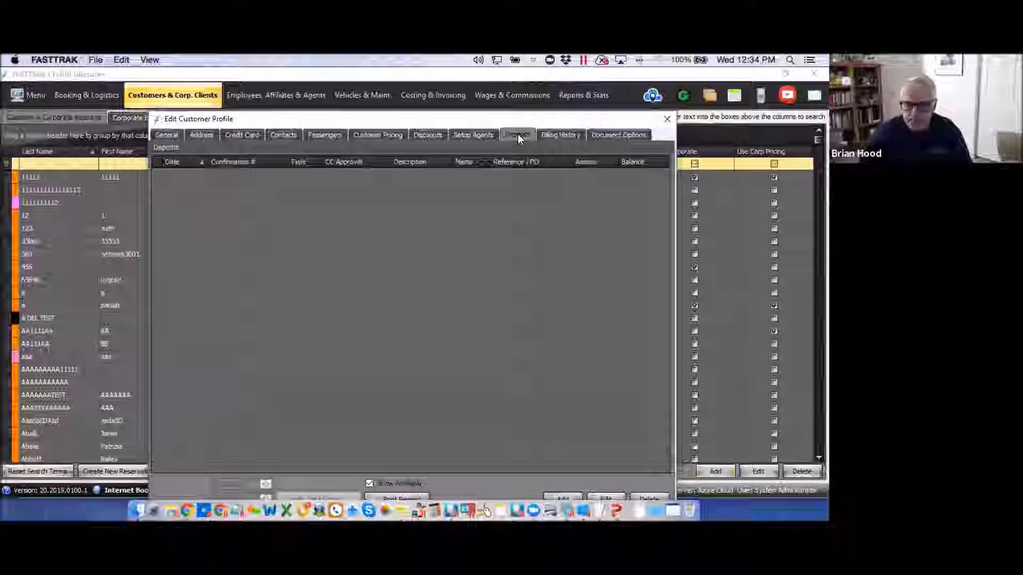
Record a 3000 Cash deposit for the customer, then view billing history.
drag(522, 123, 478, 112)
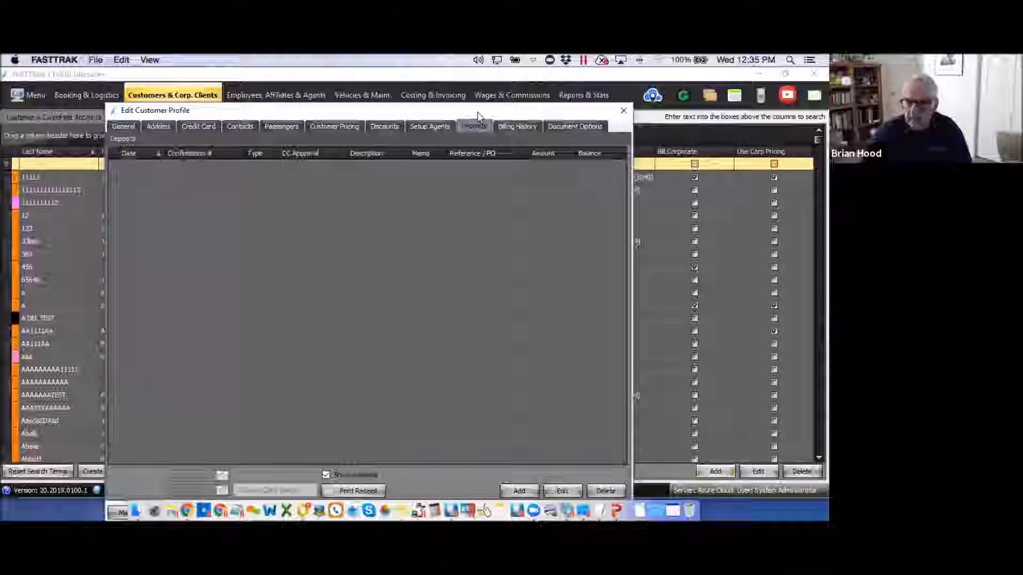
click(520, 492)
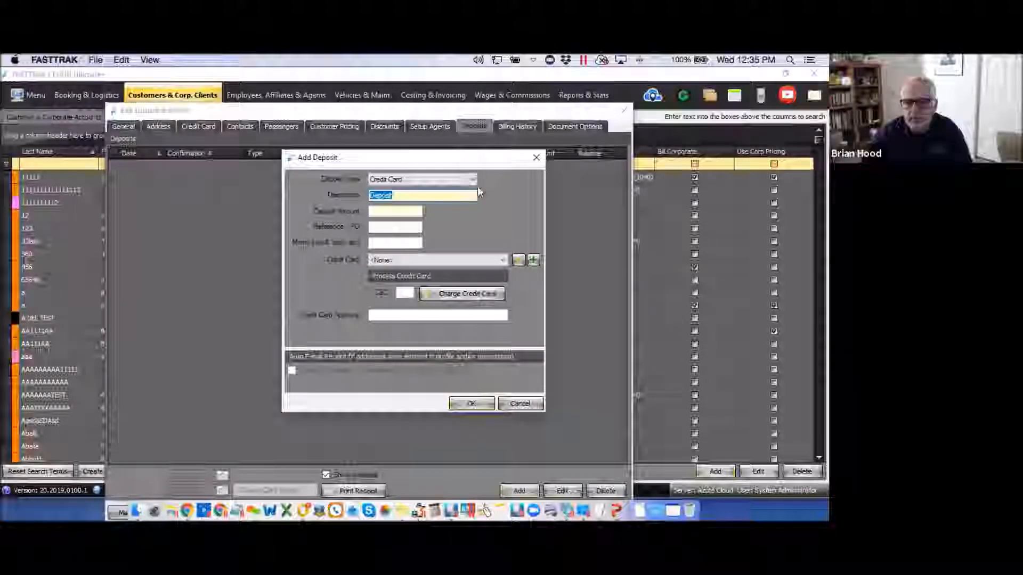
click(472, 182)
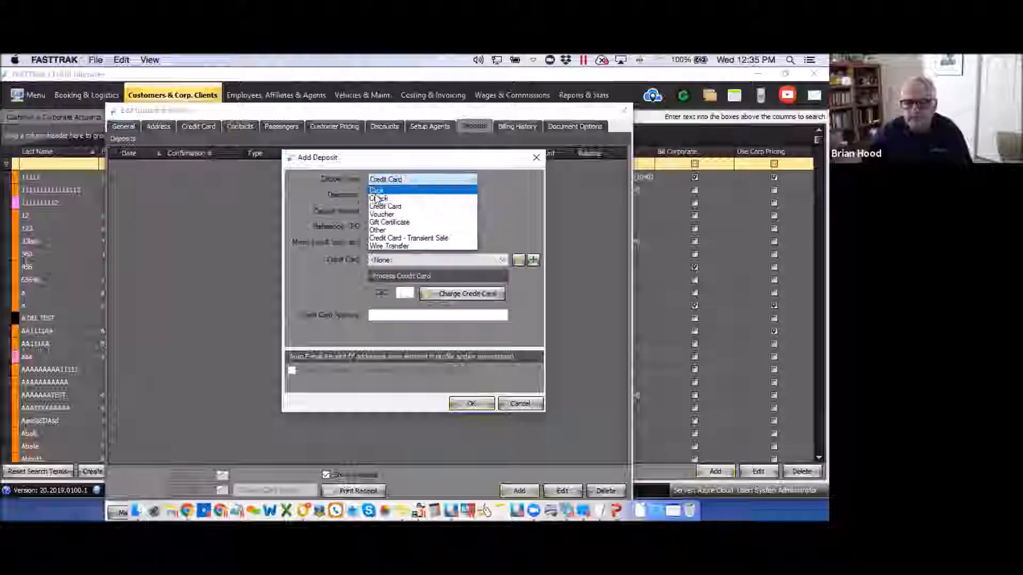
click(381, 209)
click(381, 210)
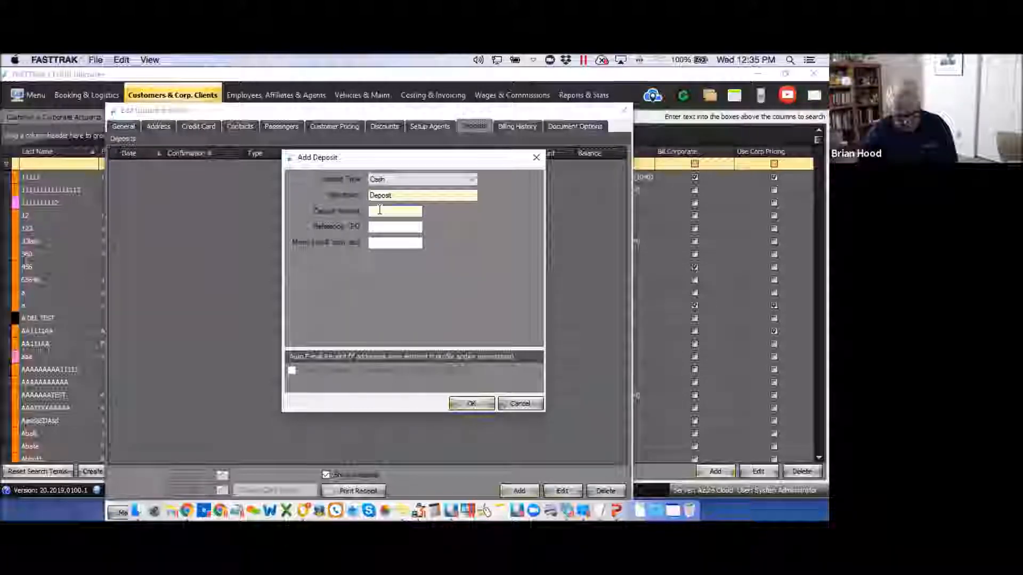
text(3000)
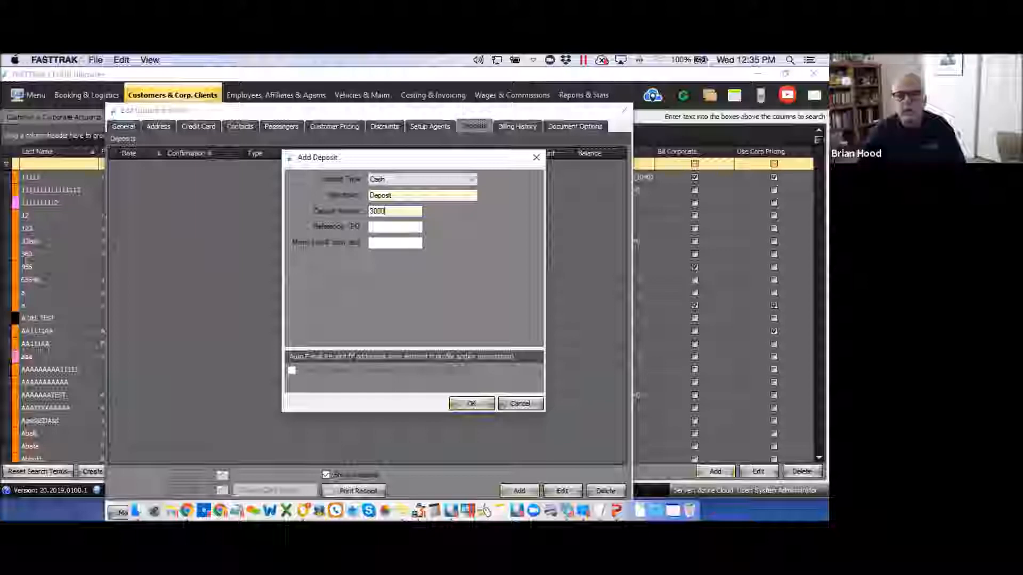
click(470, 404)
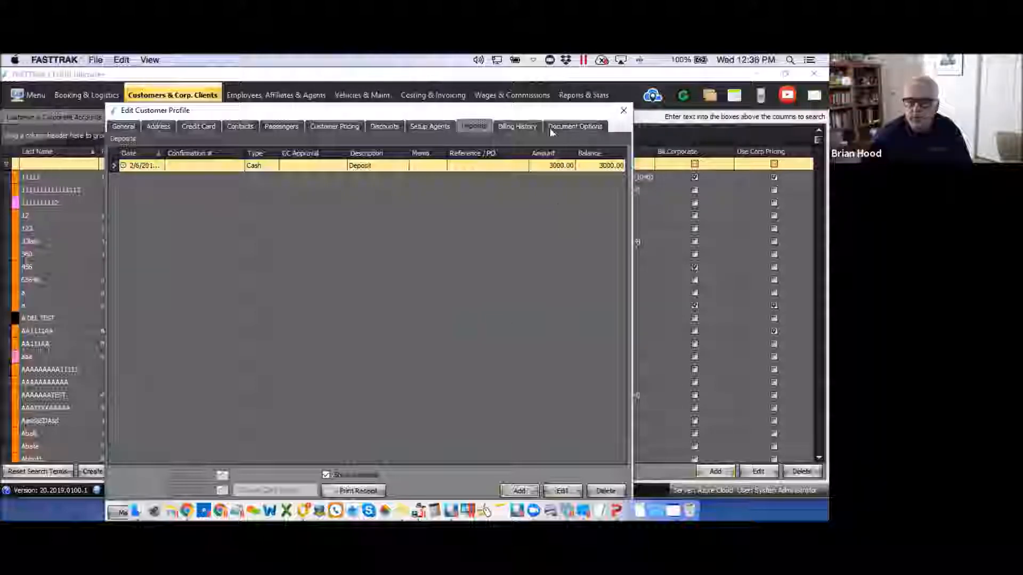
click(517, 126)
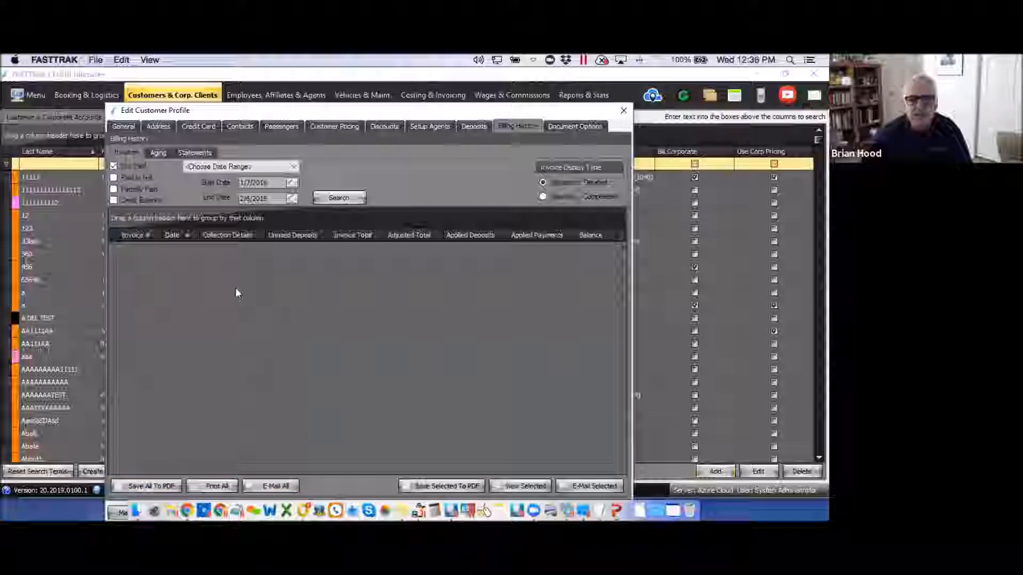
Check the customer's invoice Aging and Statements lists in Billing History.
click(158, 153)
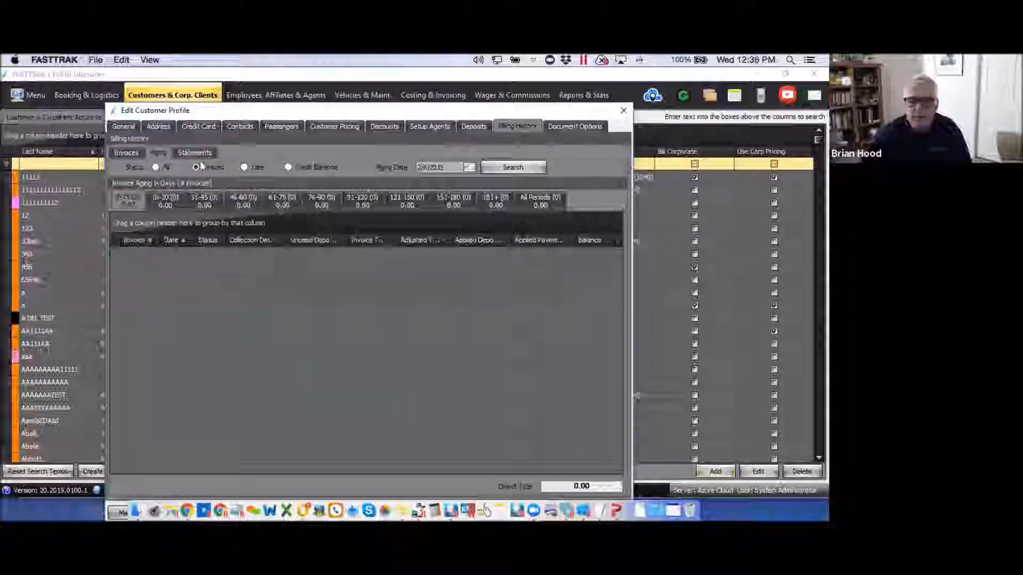
click(198, 156)
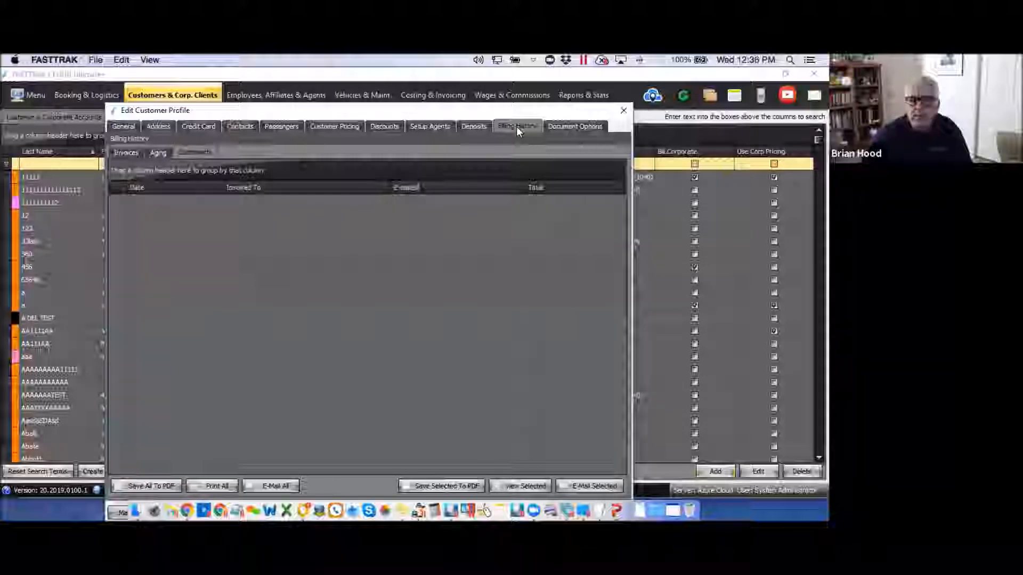
click(573, 126)
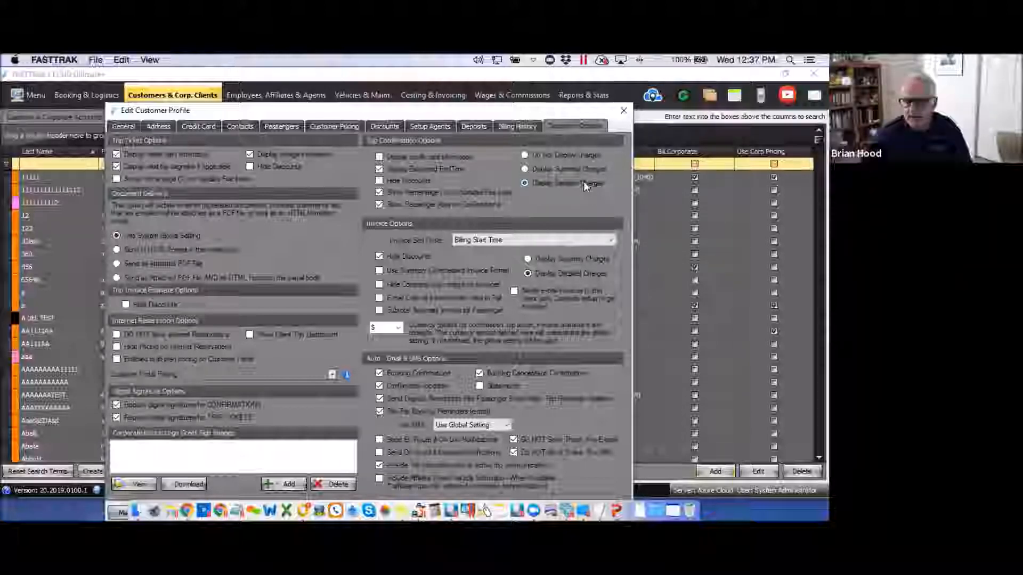
Hide charges on trip confirmations, keep the system global delivery method, and show detailed invoice charges.
click(525, 155)
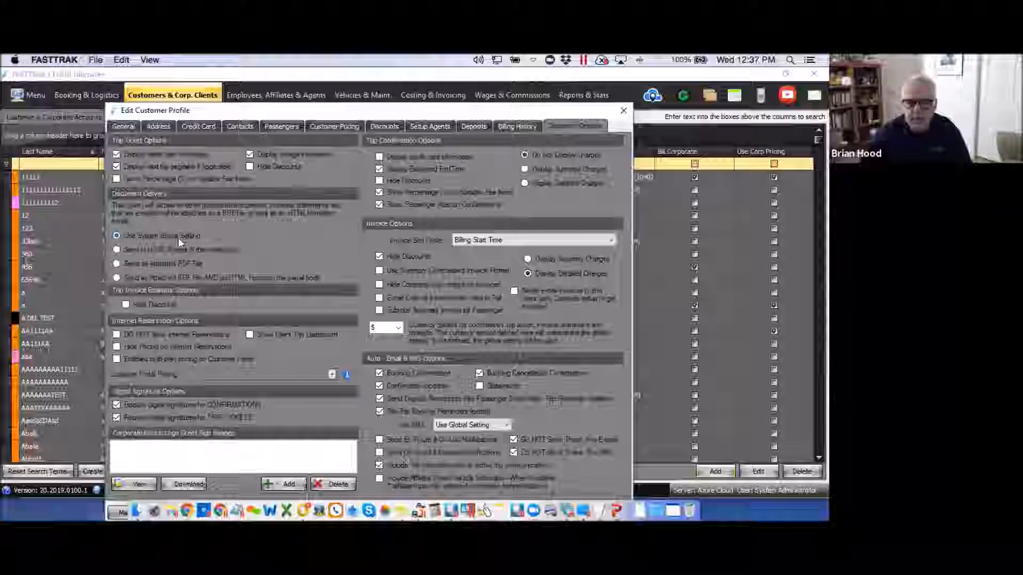
click(116, 250)
click(116, 235)
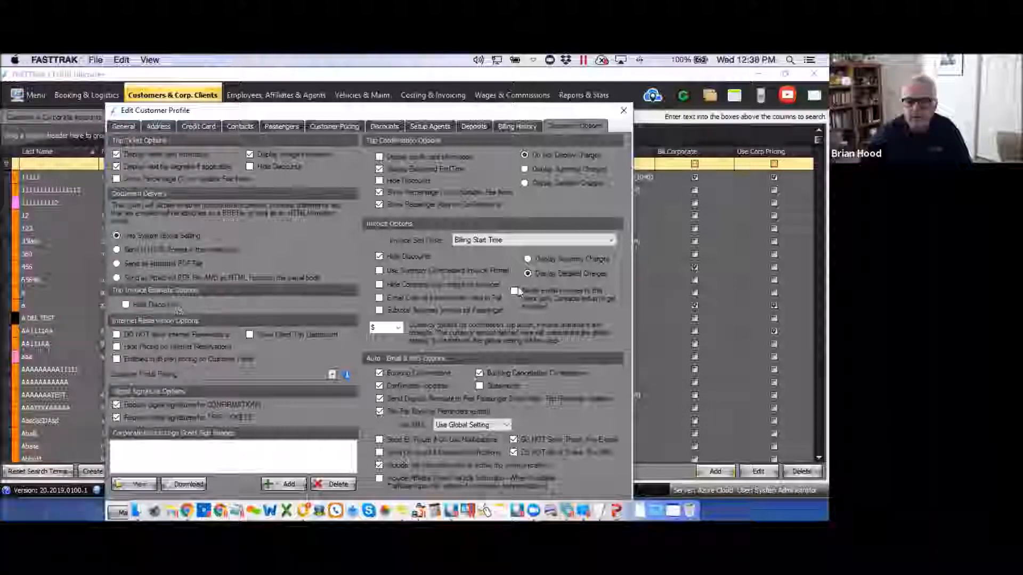
click(527, 272)
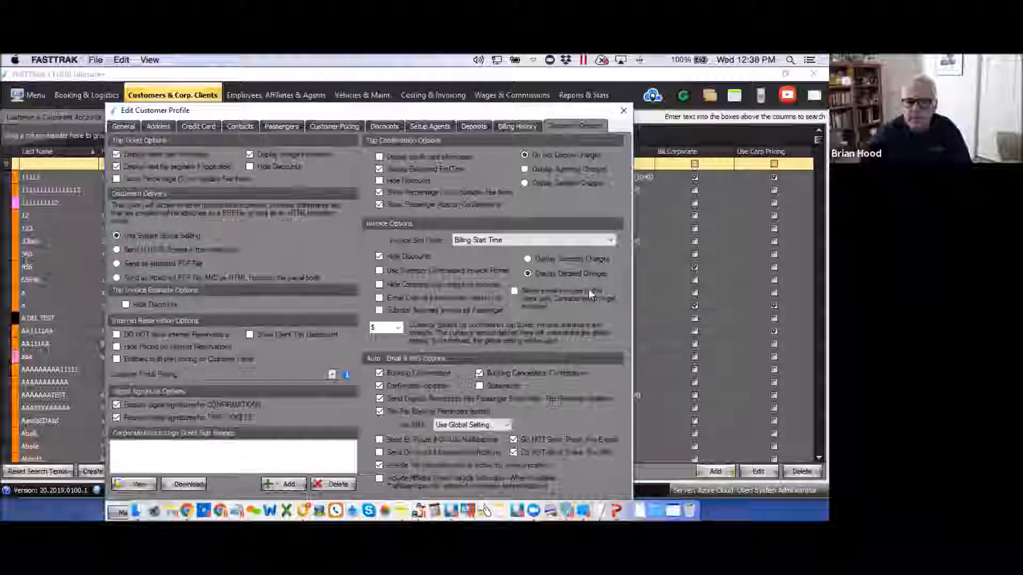
click(612, 242)
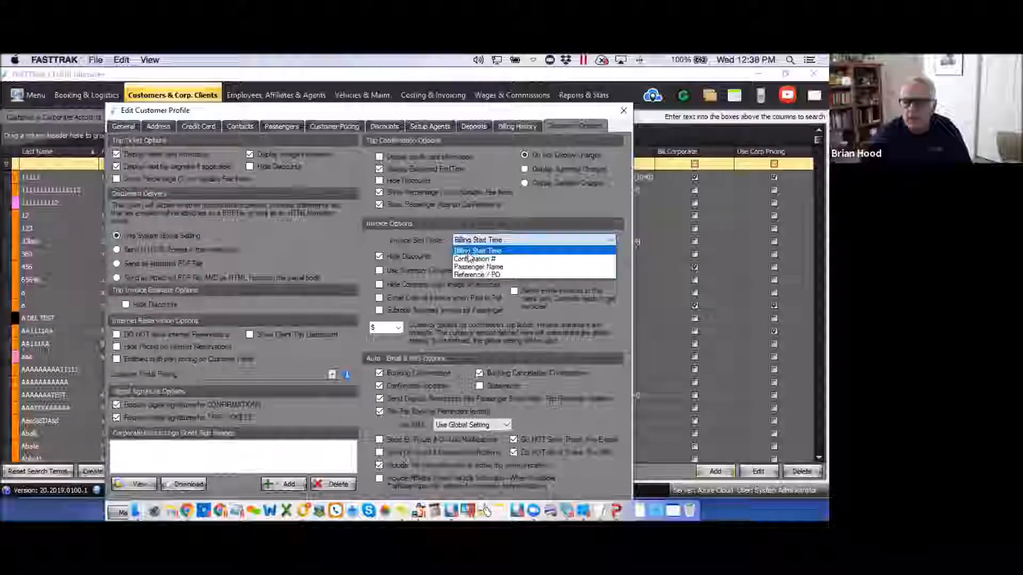
Keep invoices sorted by Billing Start Time and enable customer portal pricing for internet reservations.
click(374, 239)
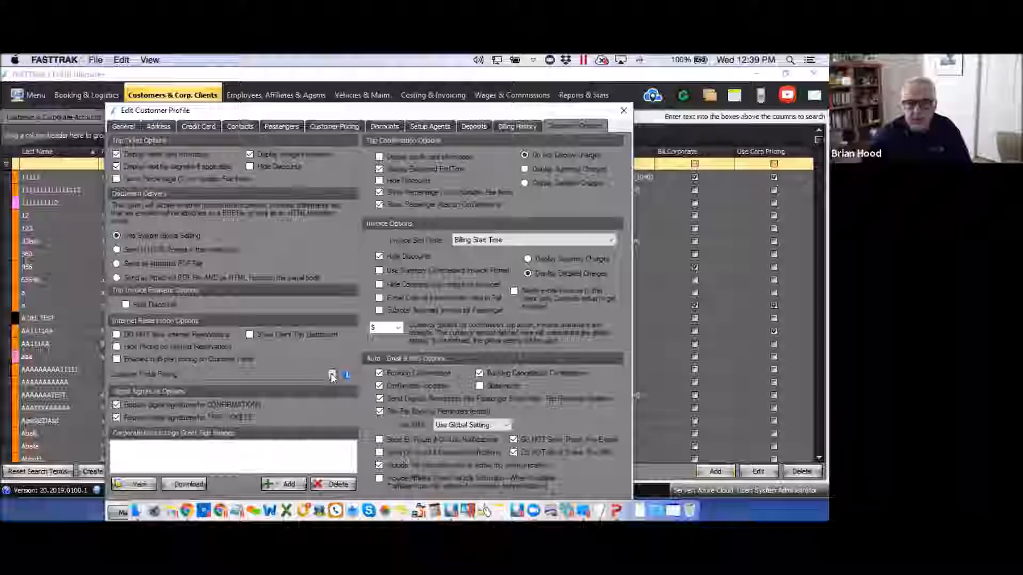
click(116, 359)
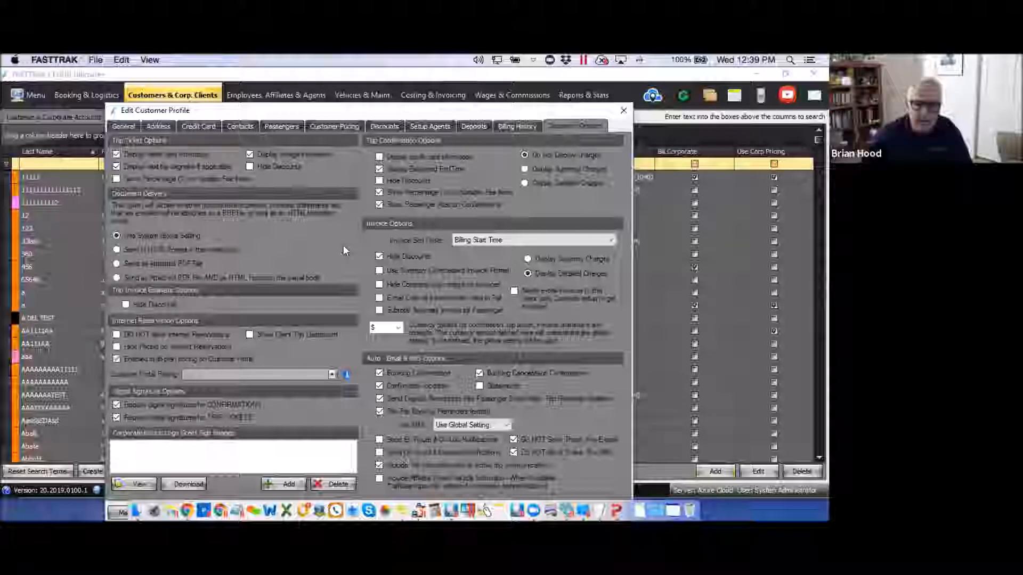
click(332, 375)
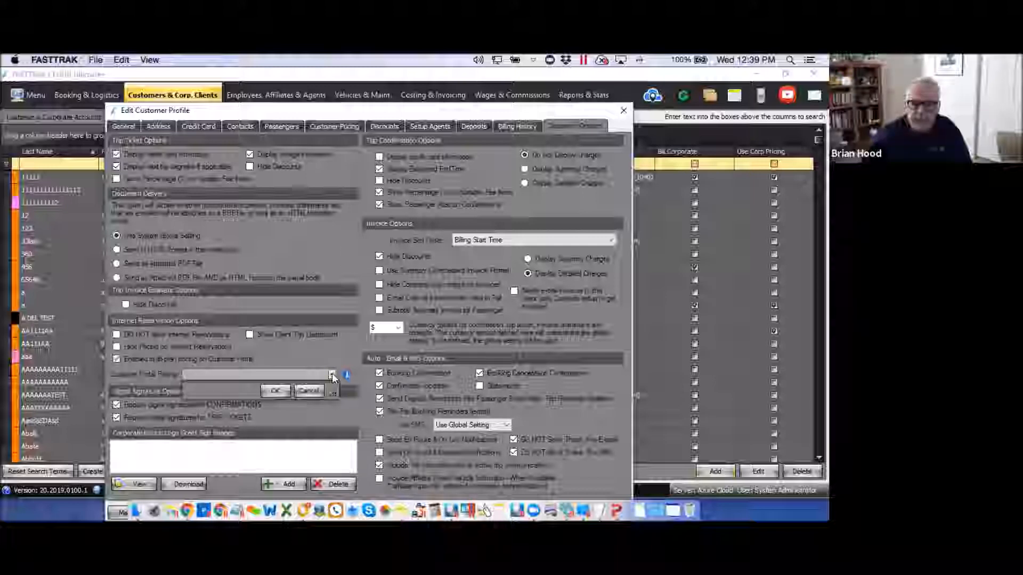
click(275, 391)
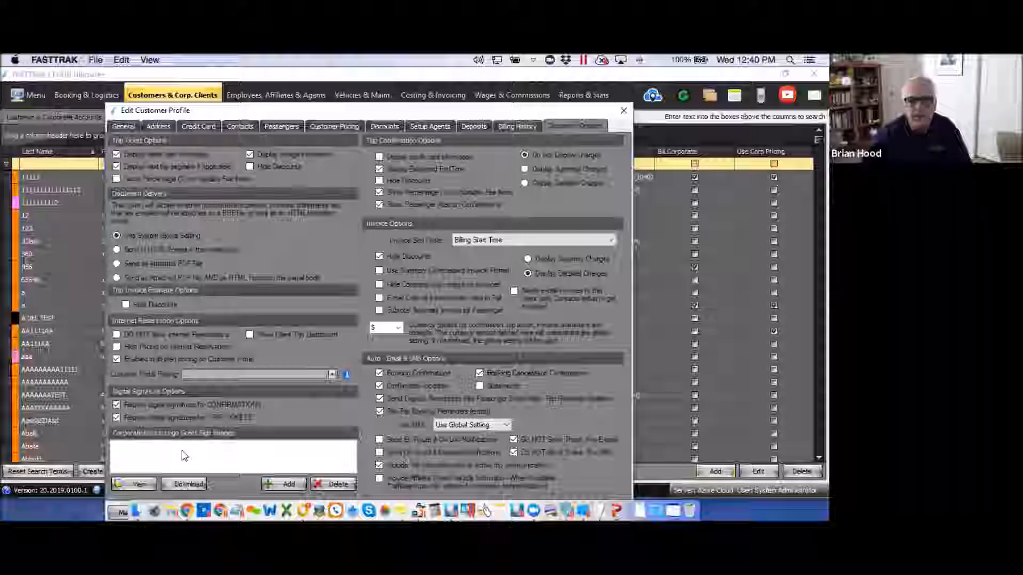
click(285, 484)
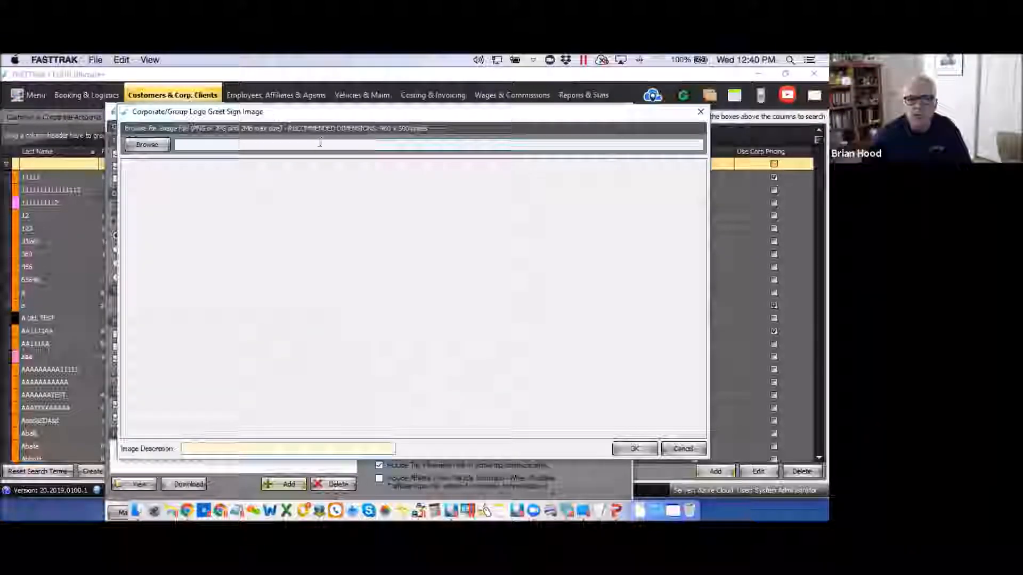
drag(410, 120, 321, 118)
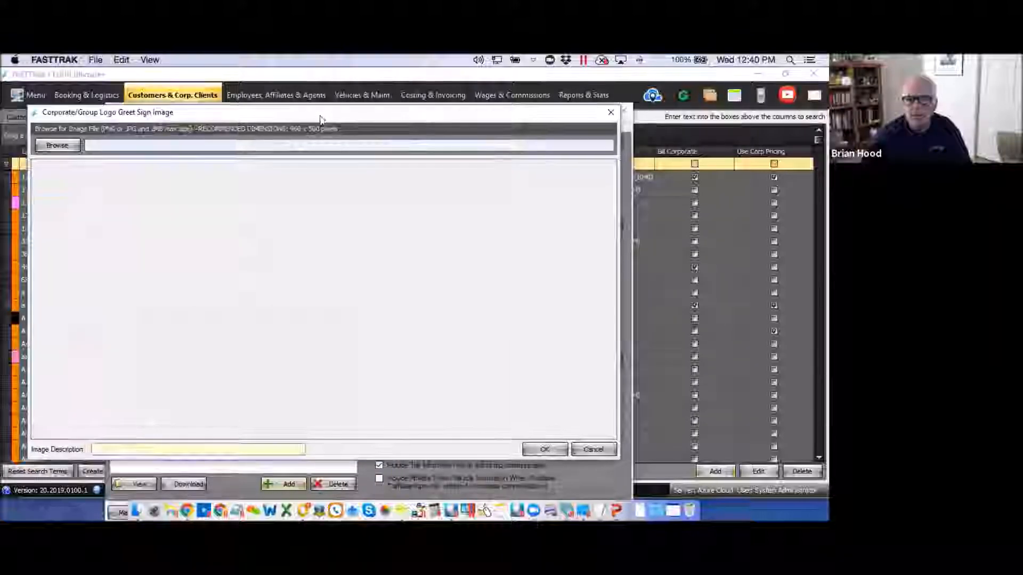
click(610, 112)
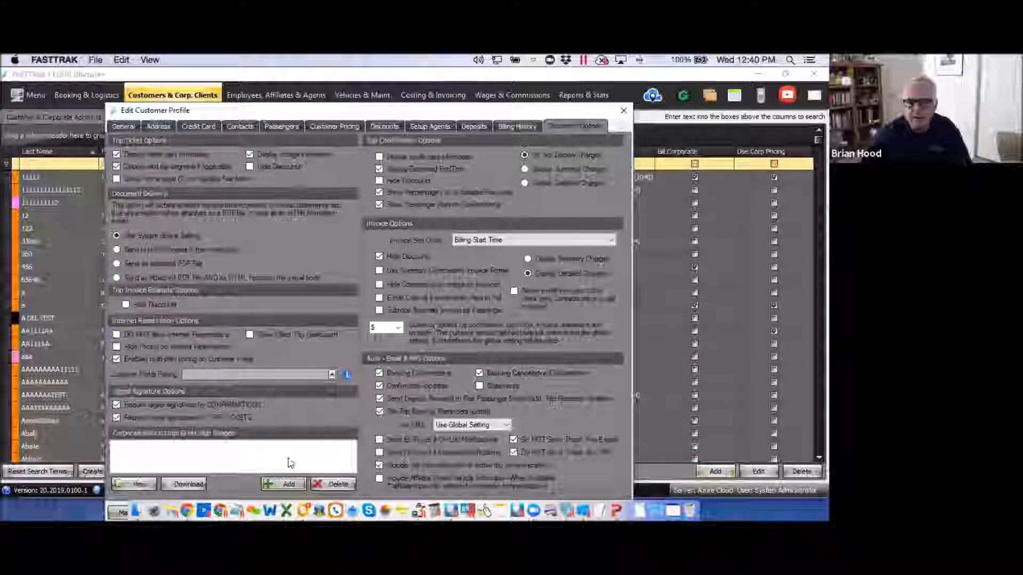
drag(508, 113, 521, 94)
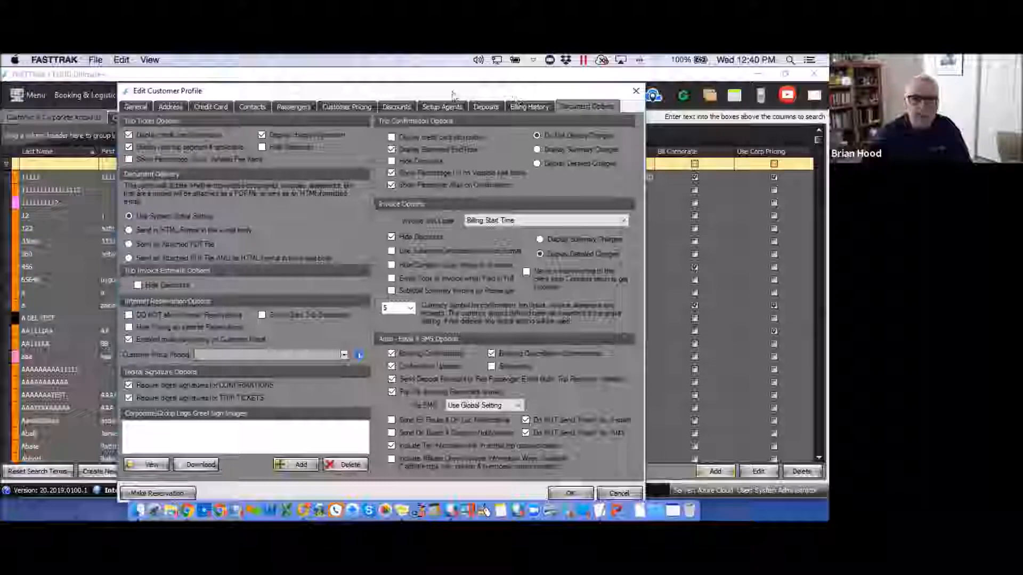
Return to the customer's General details, showing the Default Pricing plan.
click(135, 107)
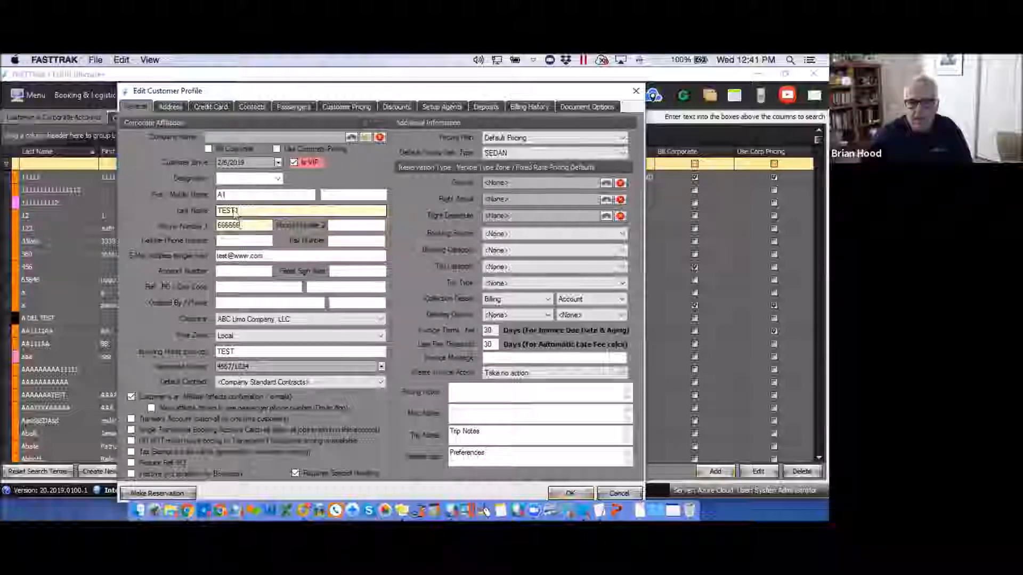
Pick ATM Corporation as the customer's company and check Bill Corporate and Use Corporate Pricing.
click(351, 138)
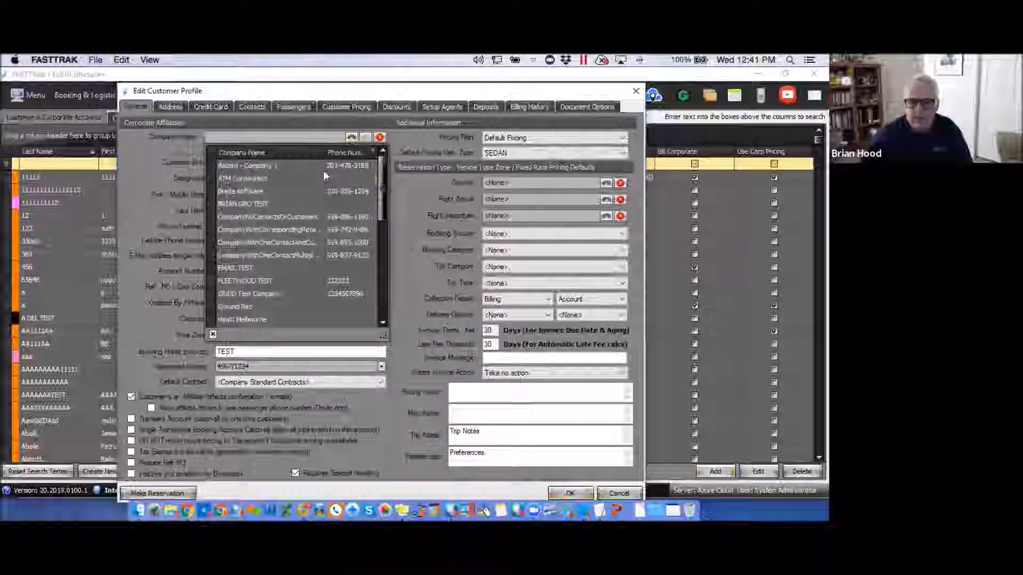
click(246, 179)
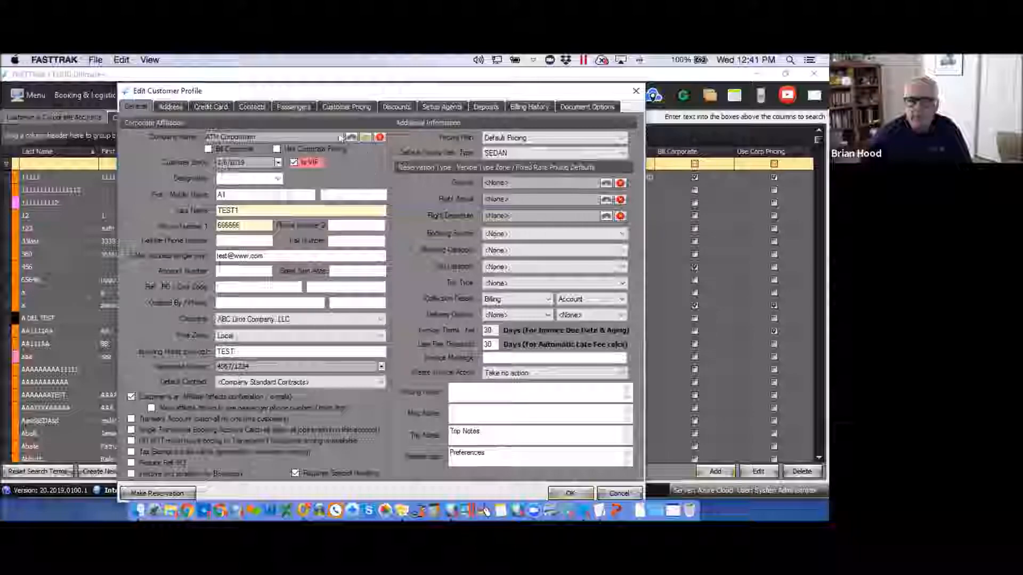
click(208, 149)
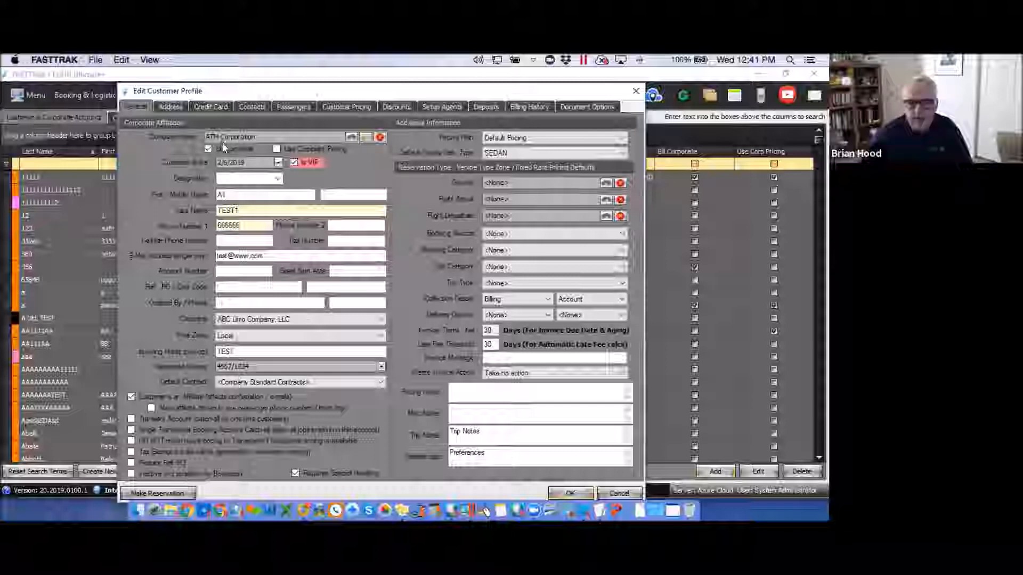
click(276, 151)
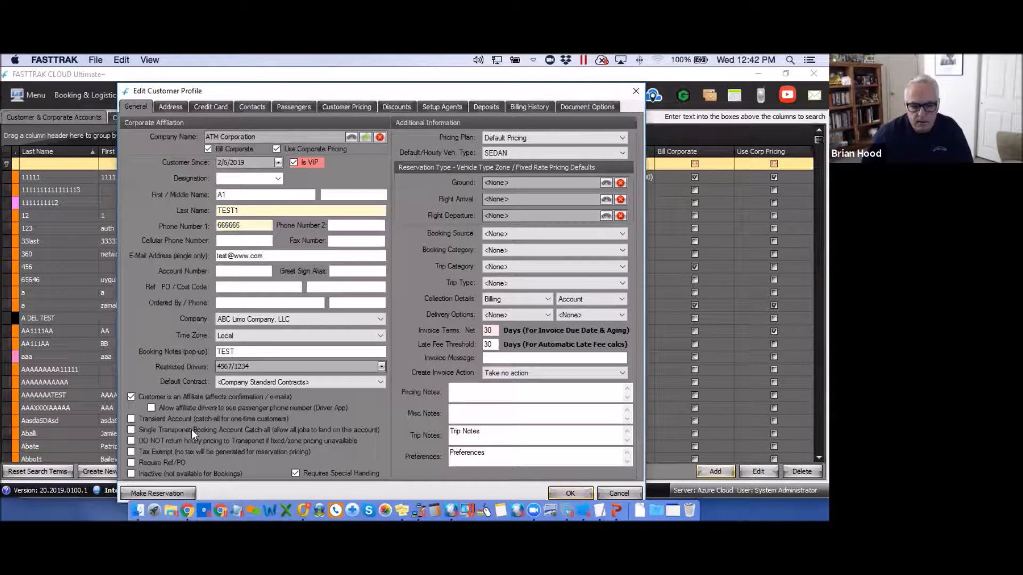
Start a trial Ground reservation for the customer, then discard it without saving.
click(180, 495)
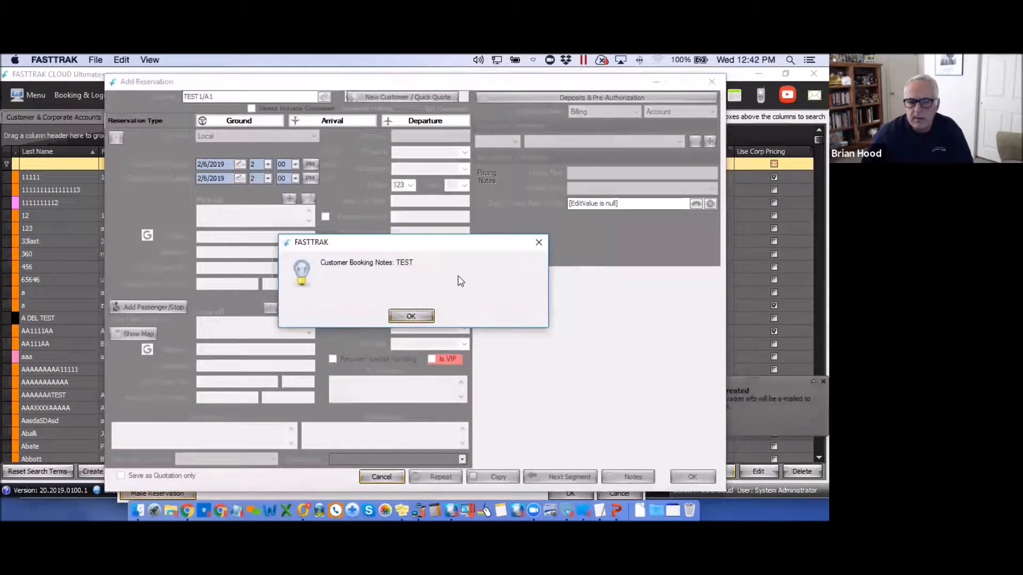
click(538, 244)
click(246, 121)
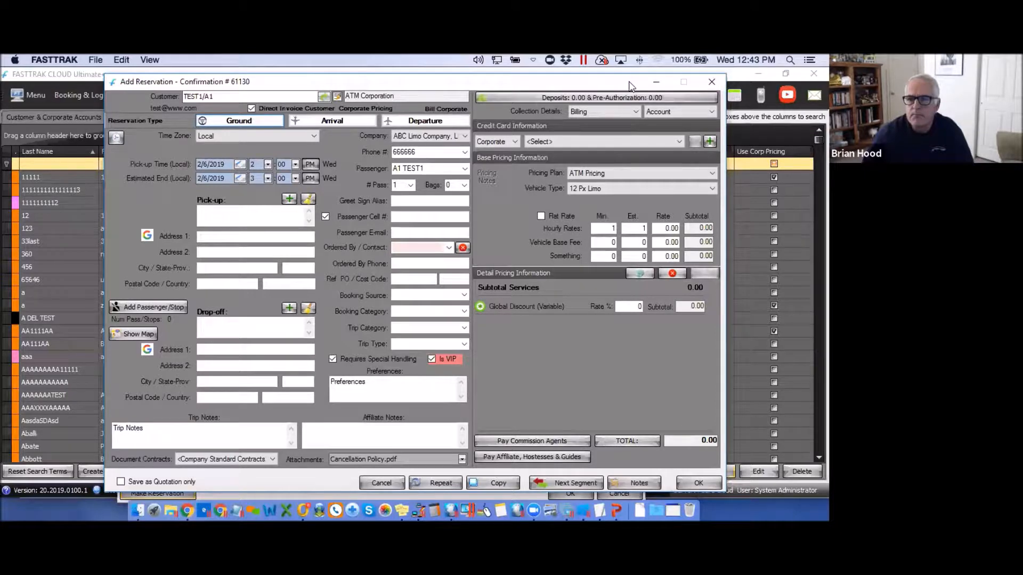
click(711, 81)
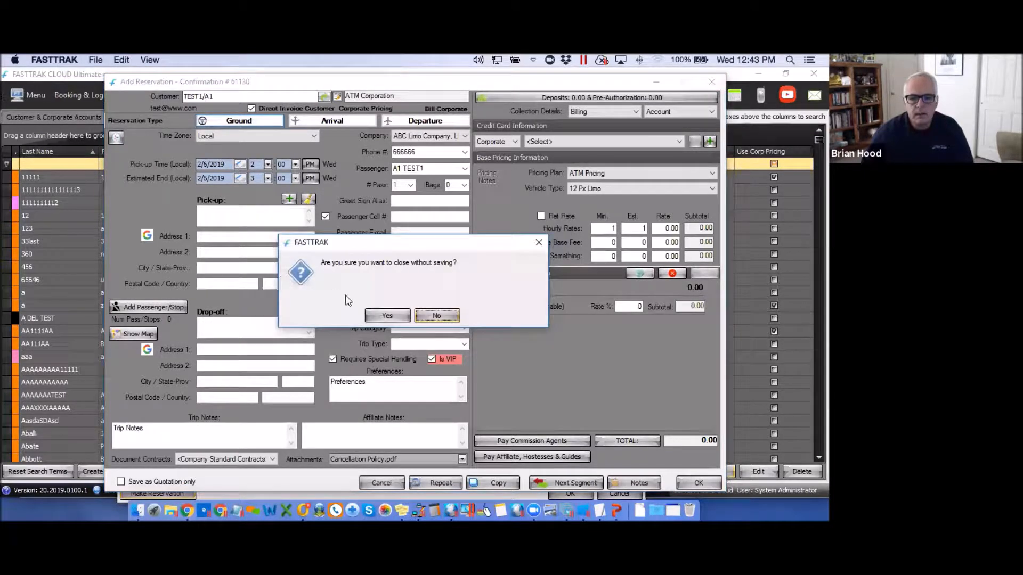
click(383, 315)
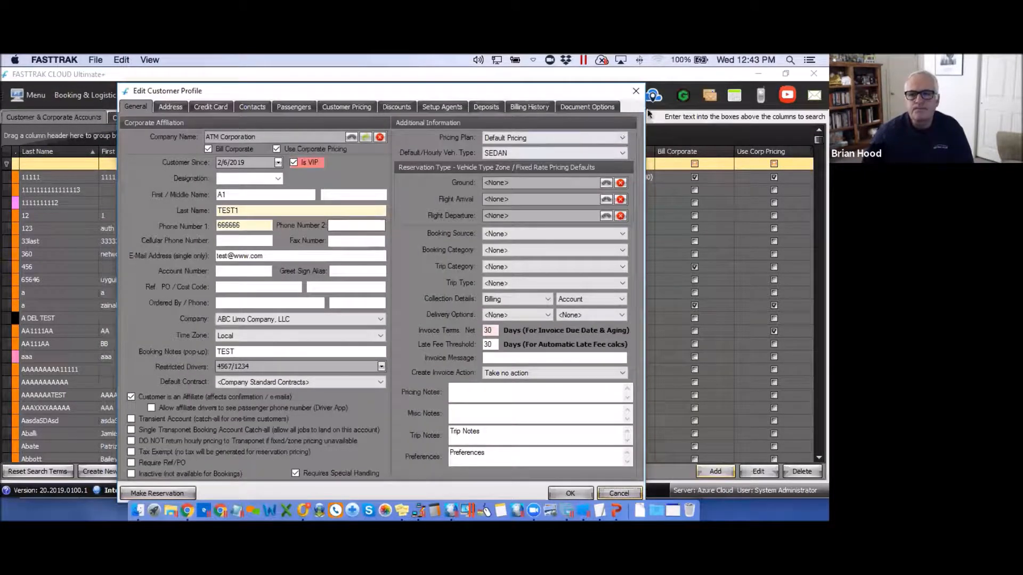
Close the customer profile and open ATM Corporation from Corporate Billing Profiles for editing.
click(635, 91)
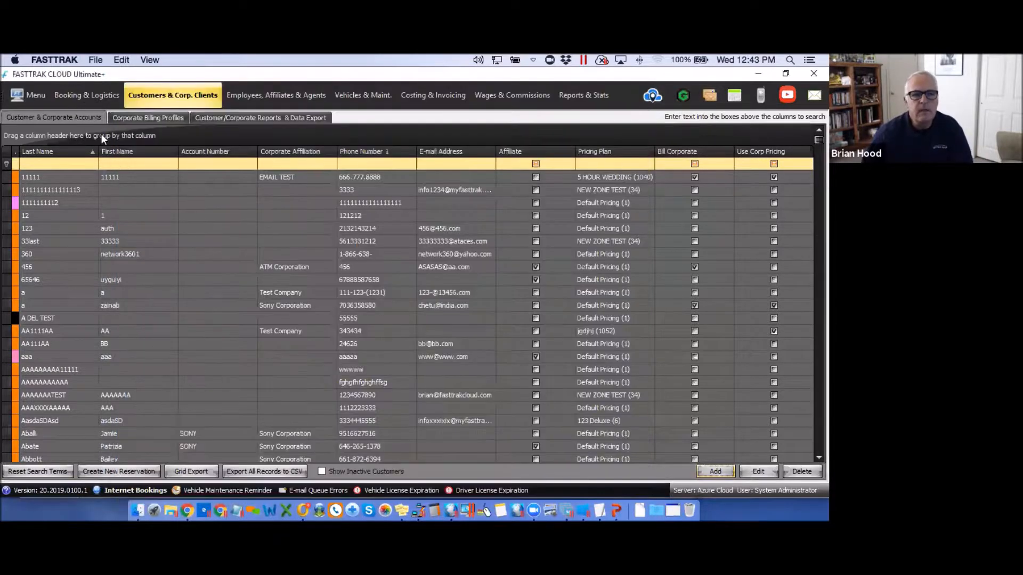
click(143, 117)
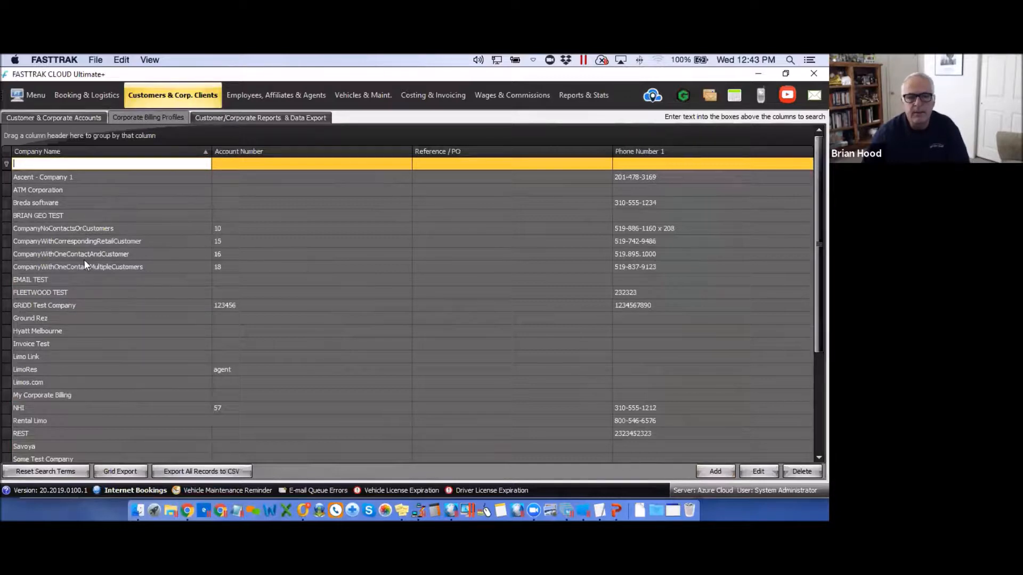
click(287, 192)
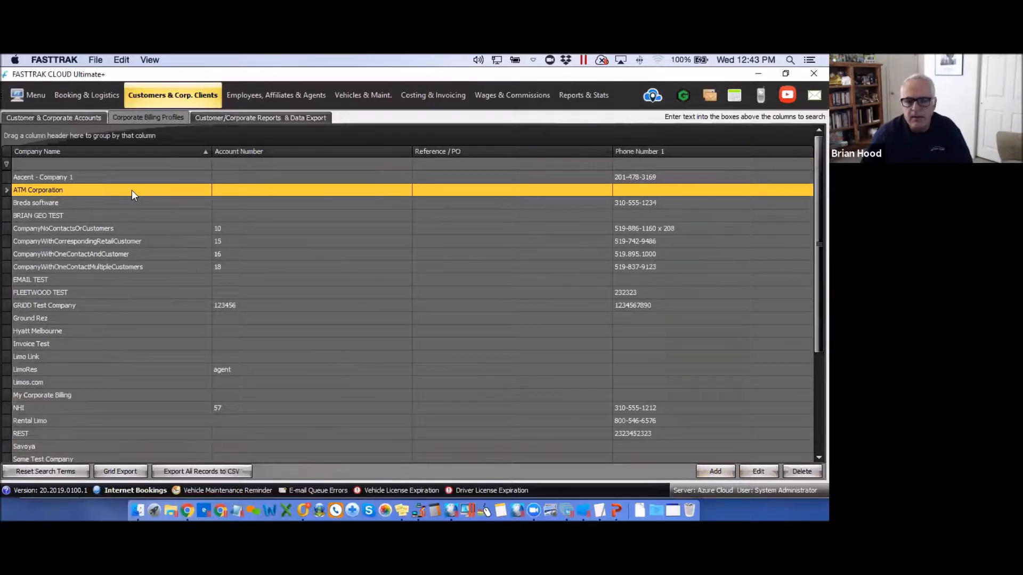
click(761, 472)
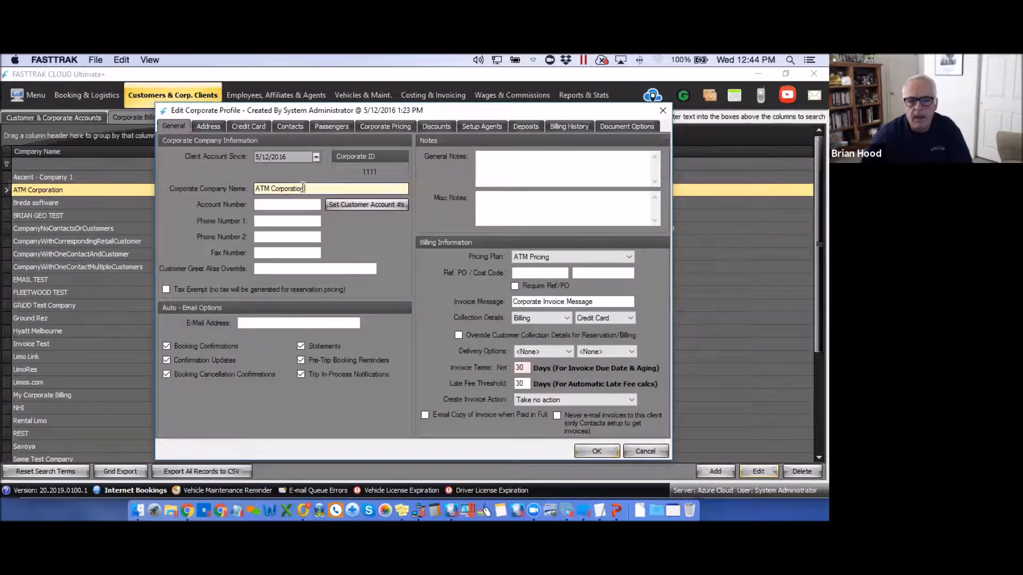
Review ATM Corporation's name, account number, phone, e-mail and notes fields.
drag(373, 189, 243, 190)
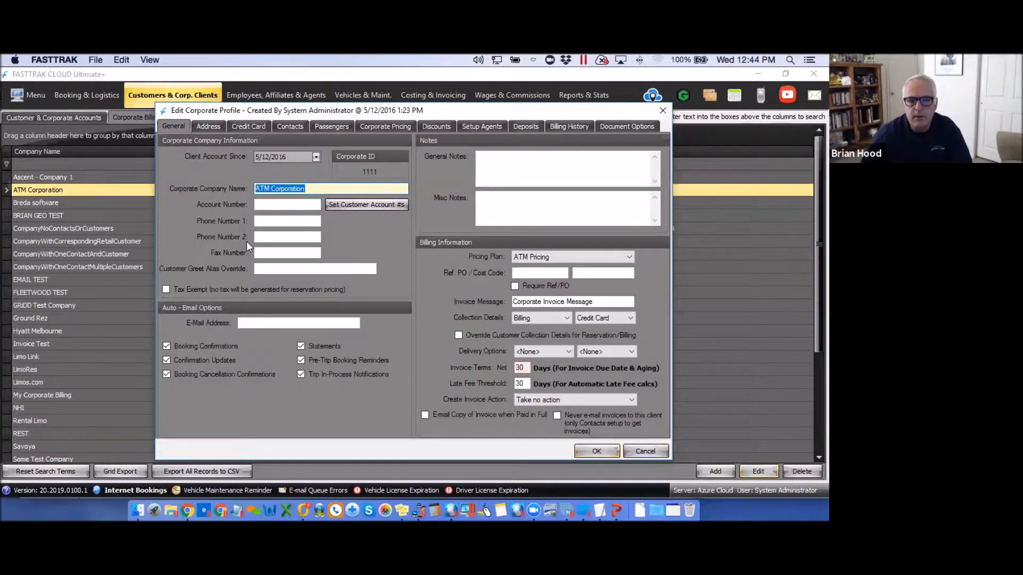
click(269, 205)
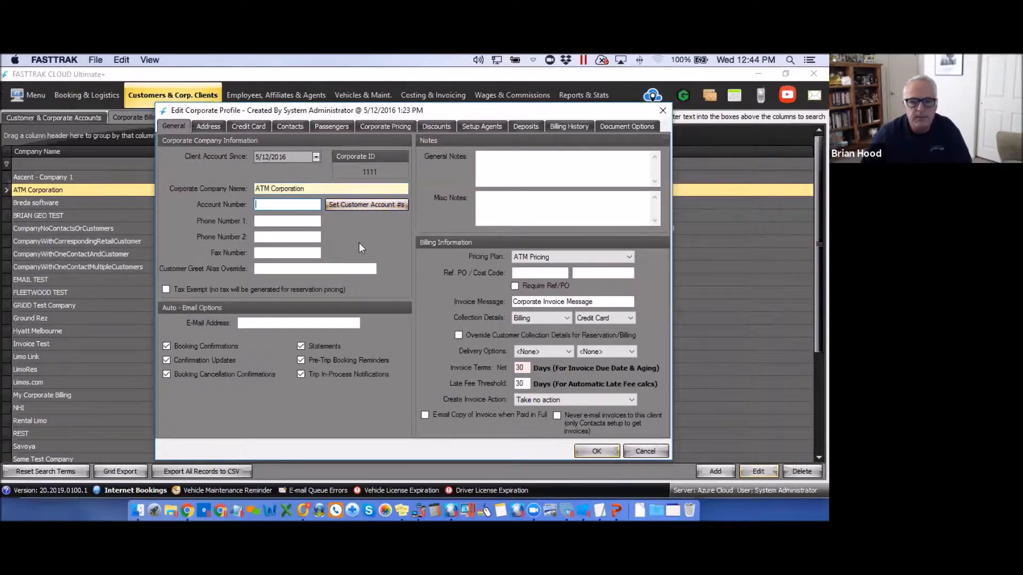
click(261, 221)
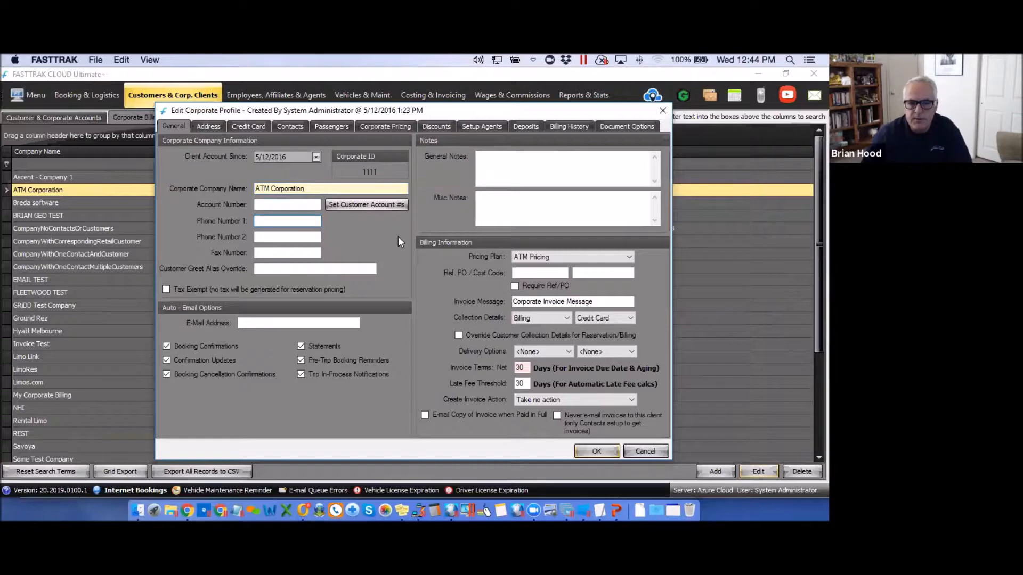
click(249, 323)
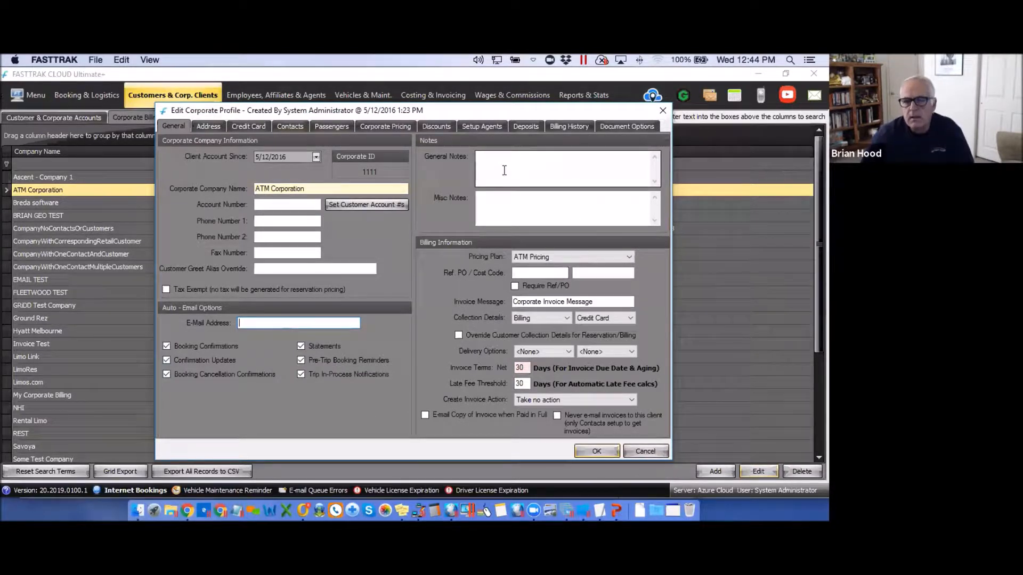
click(487, 167)
click(491, 202)
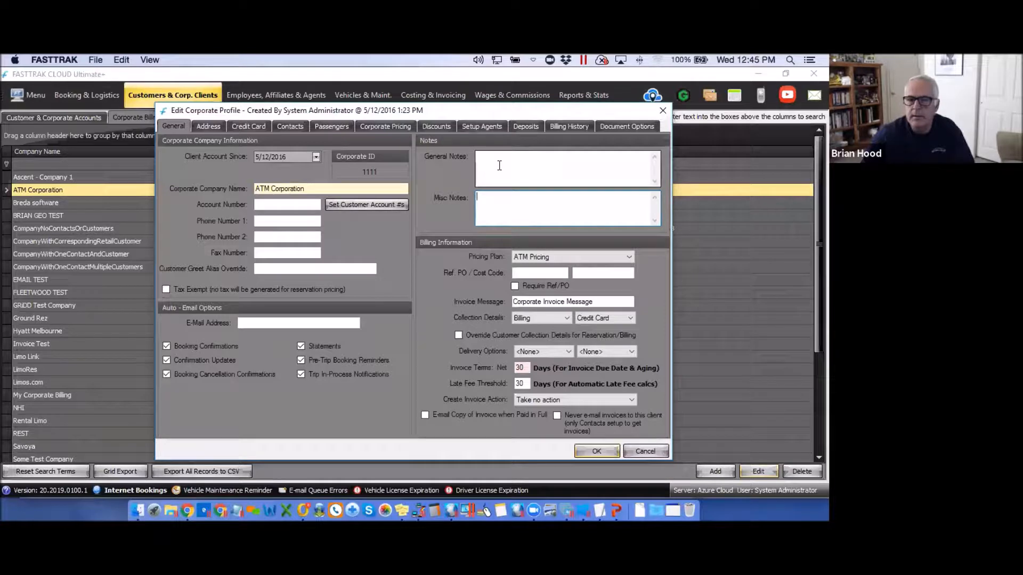
Keep ATM Pricing as the pricing plan and view the three address records.
click(629, 257)
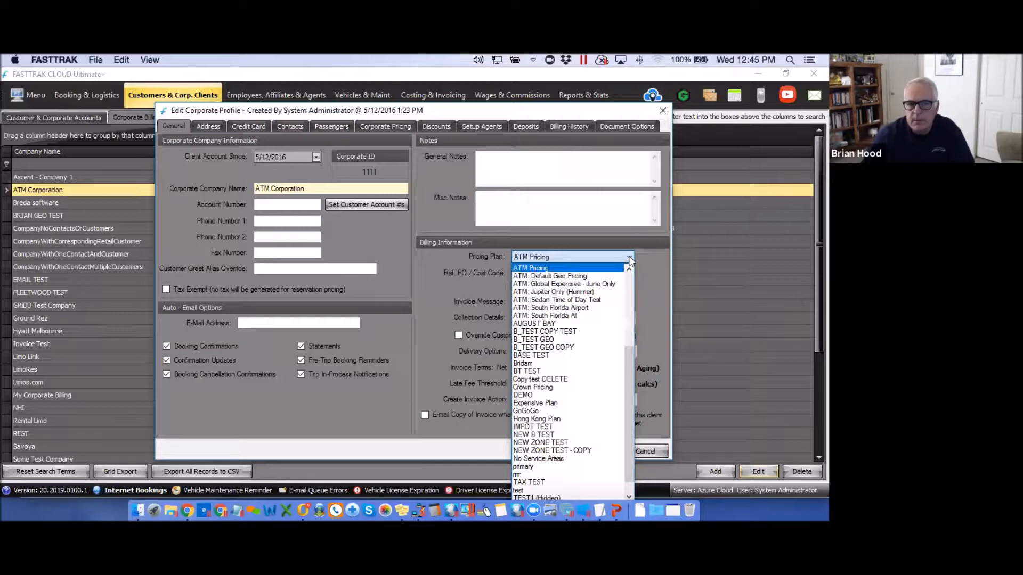
click(417, 304)
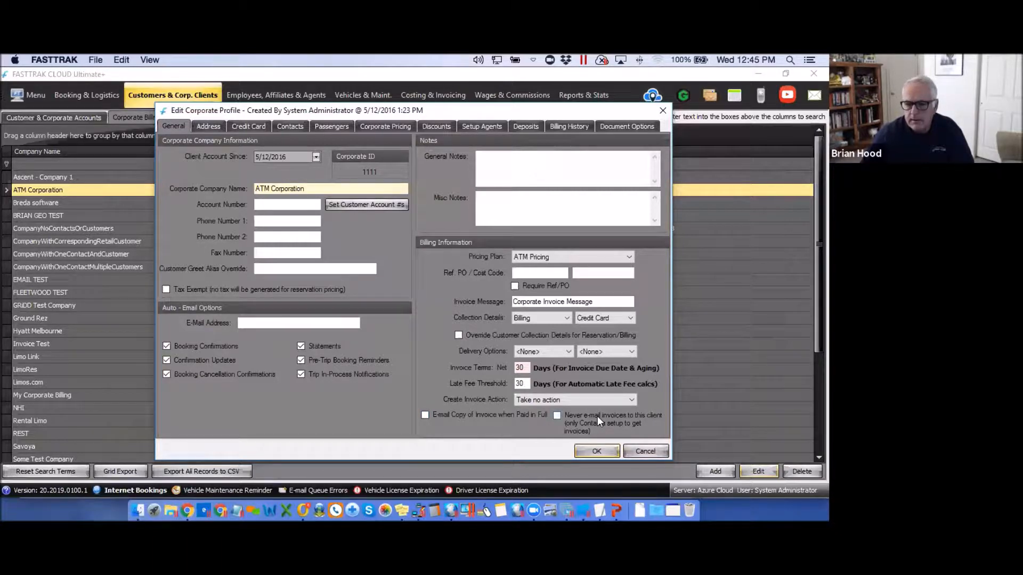
click(247, 323)
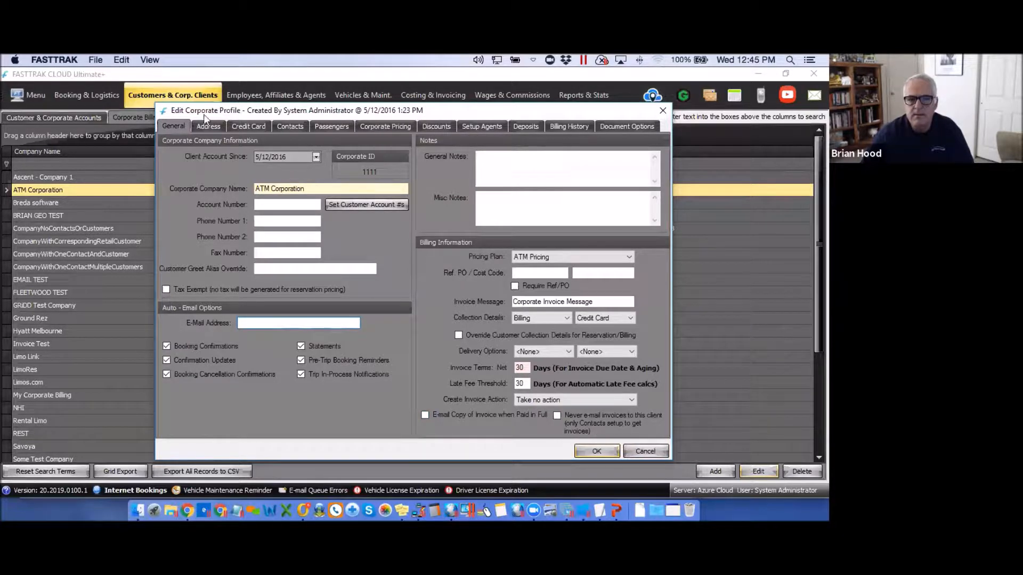
click(210, 127)
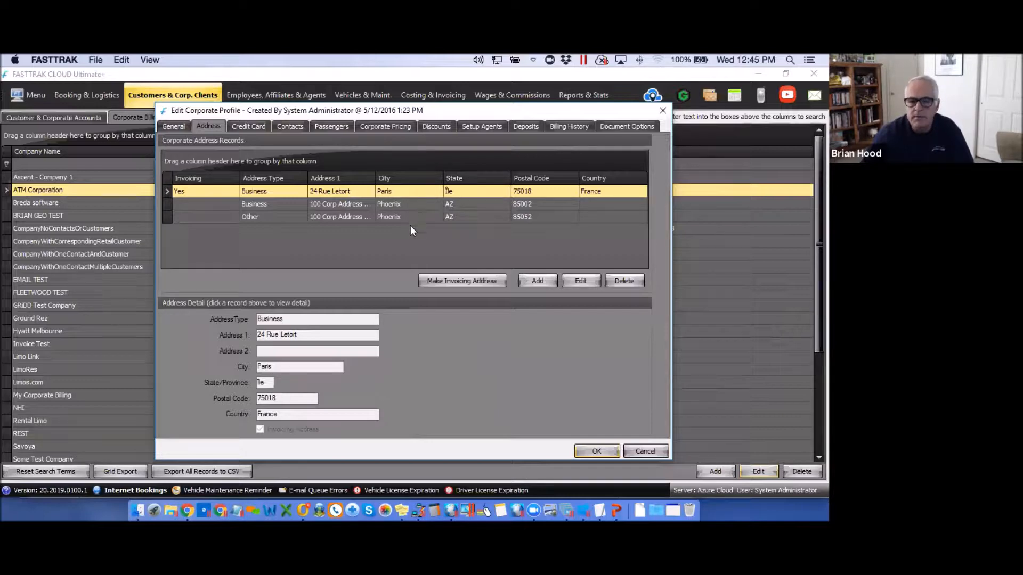
Show ATM Corporation's credit cards on file: three VISA cards, one inactive.
click(249, 127)
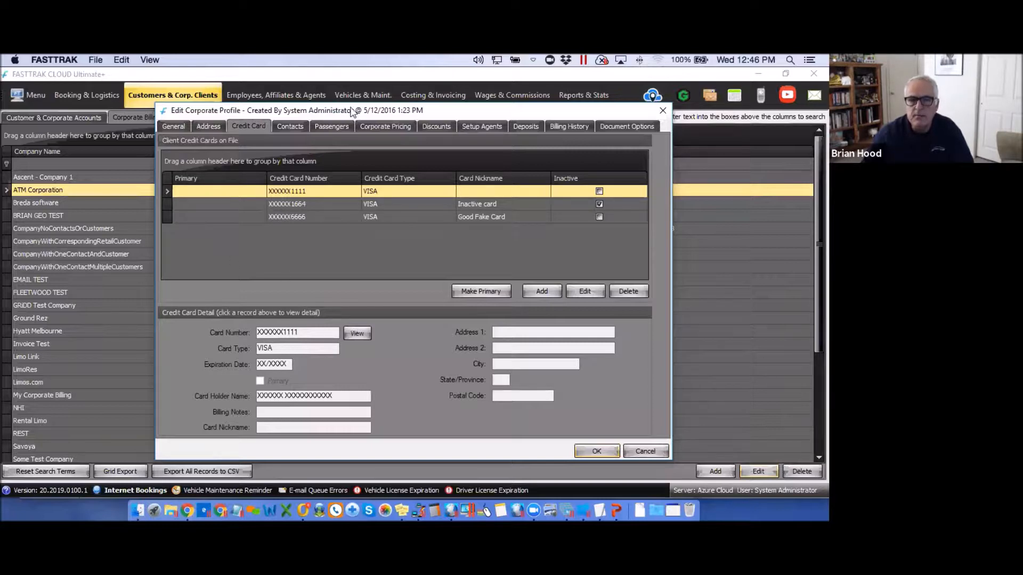
Show ATM Corporation's four contacts with the first contact's details.
click(289, 127)
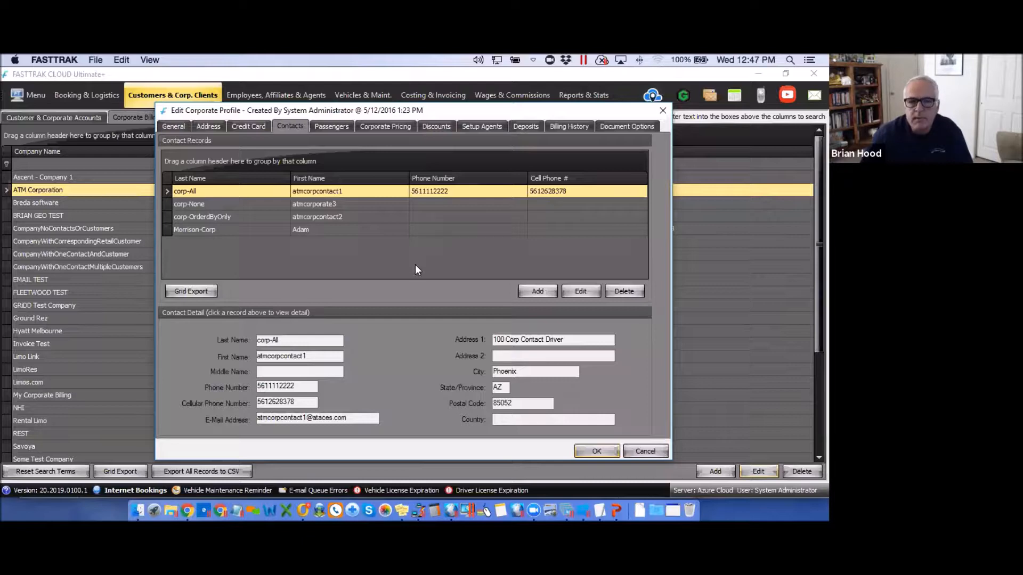
Show ATM Corporation's single corporate passenger, based in Phoenix, AZ.
click(334, 127)
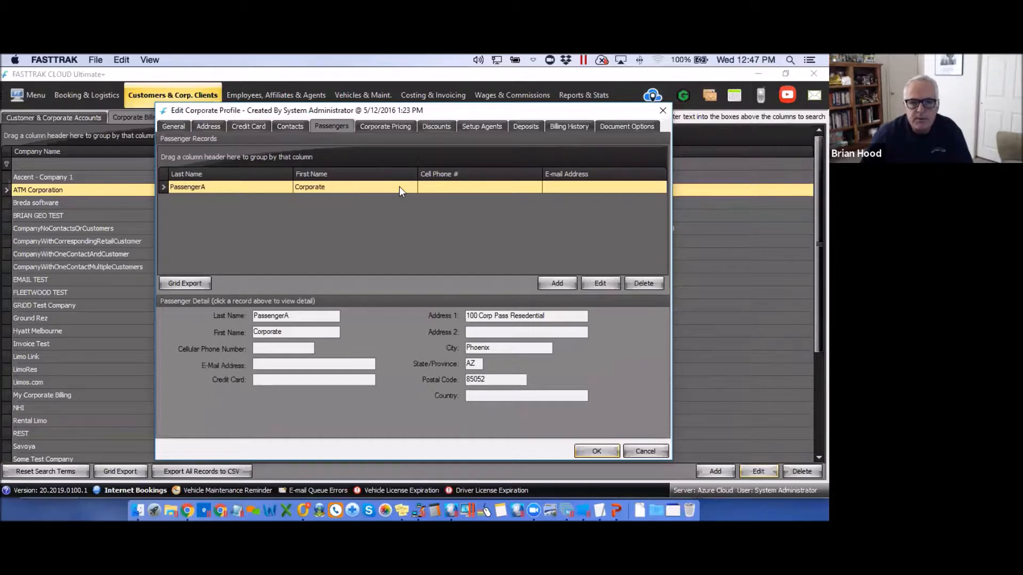
View ATM Corporation's default hourly rates per vehicle type, closing the special pricing plans window.
click(388, 127)
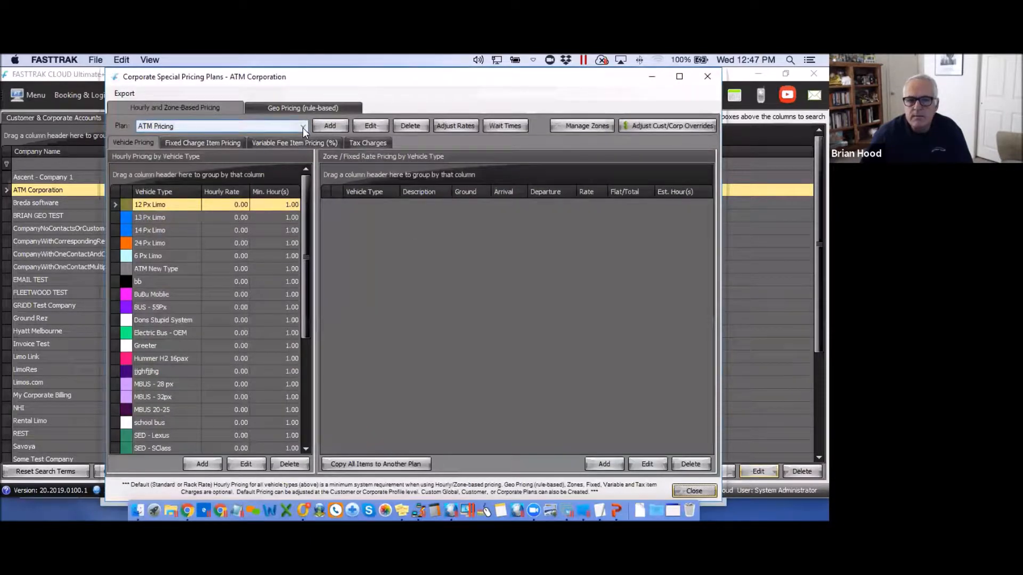
click(707, 77)
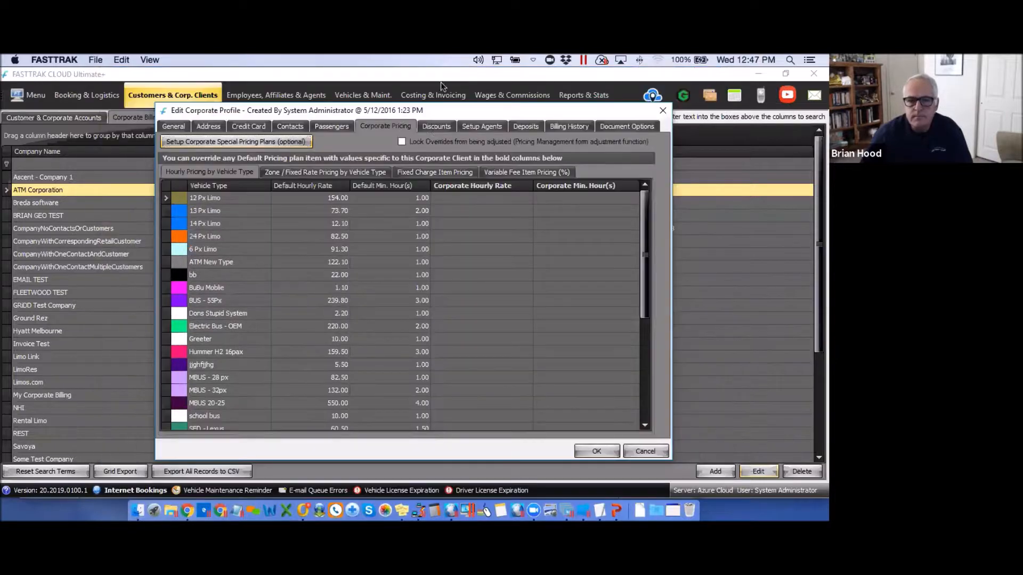
Open ATM Corporation's Discounts and cancel adding a new discount.
click(438, 126)
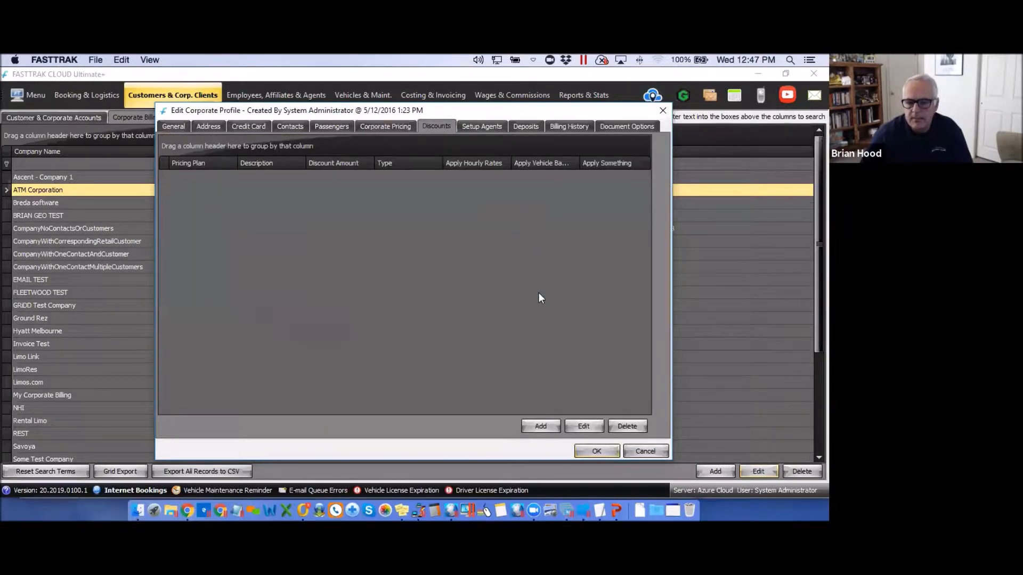
click(540, 426)
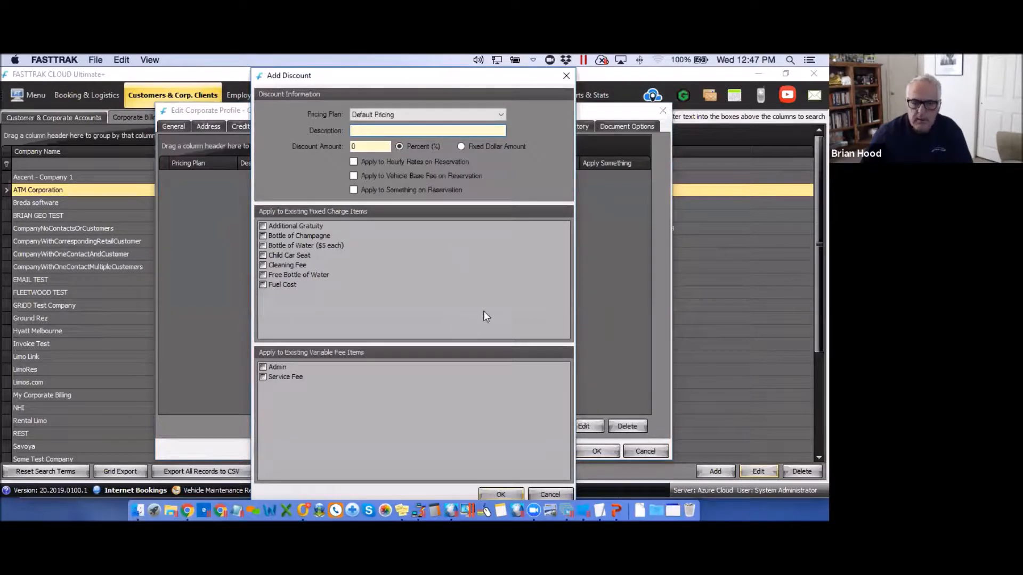
click(566, 76)
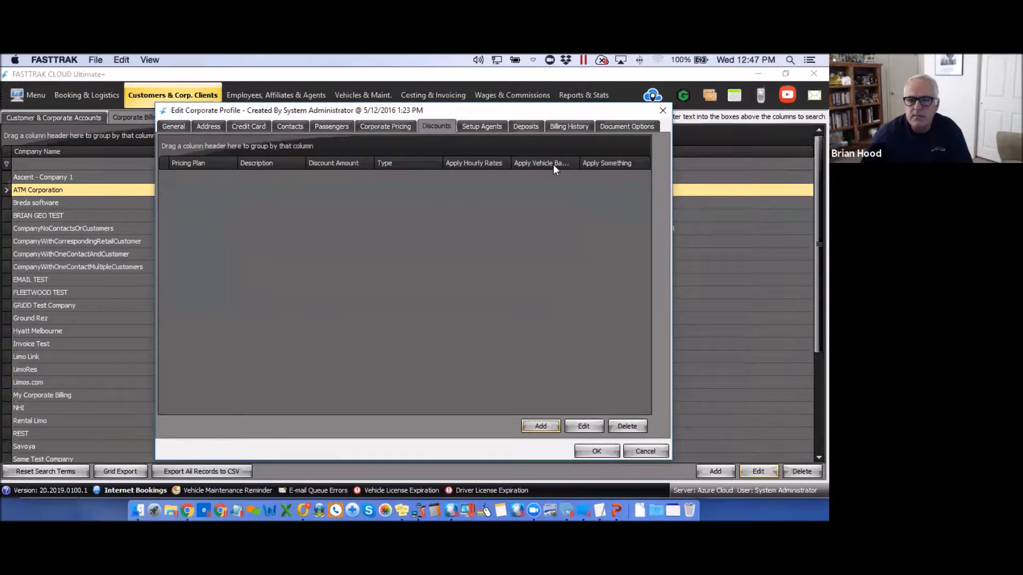
Cancel adding a commission agent, then show the empty Deposits list.
click(478, 127)
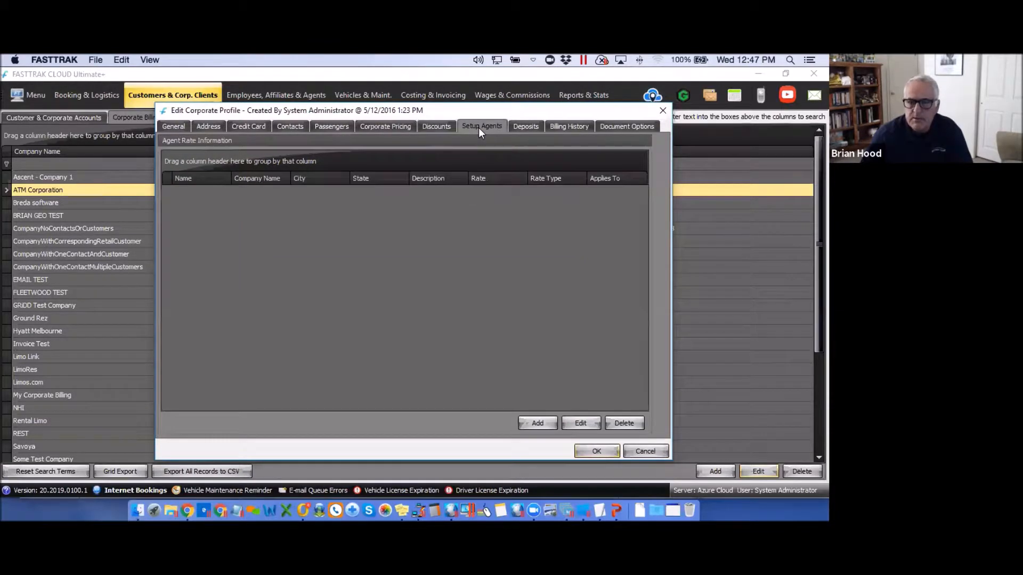
click(537, 424)
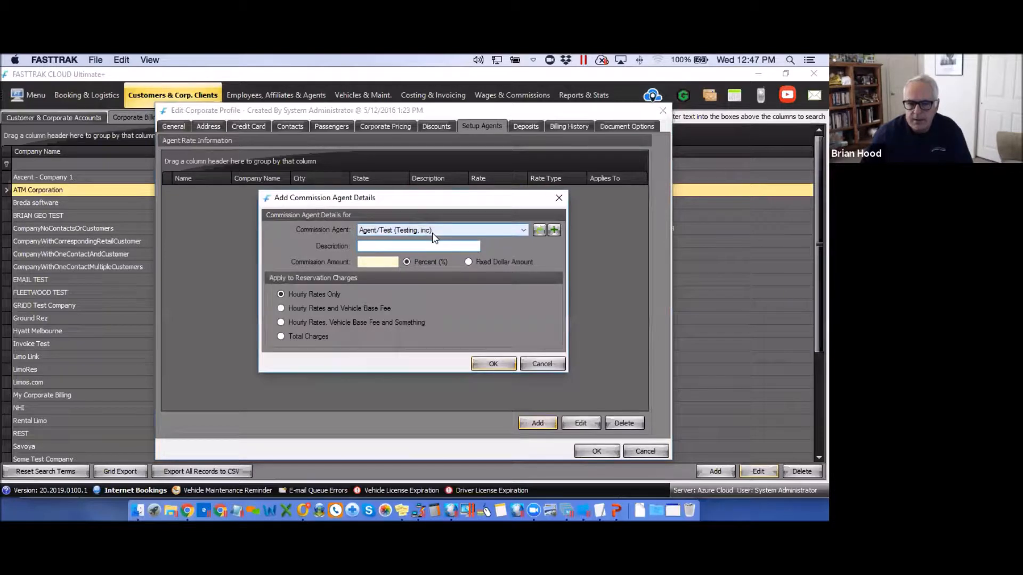
click(559, 199)
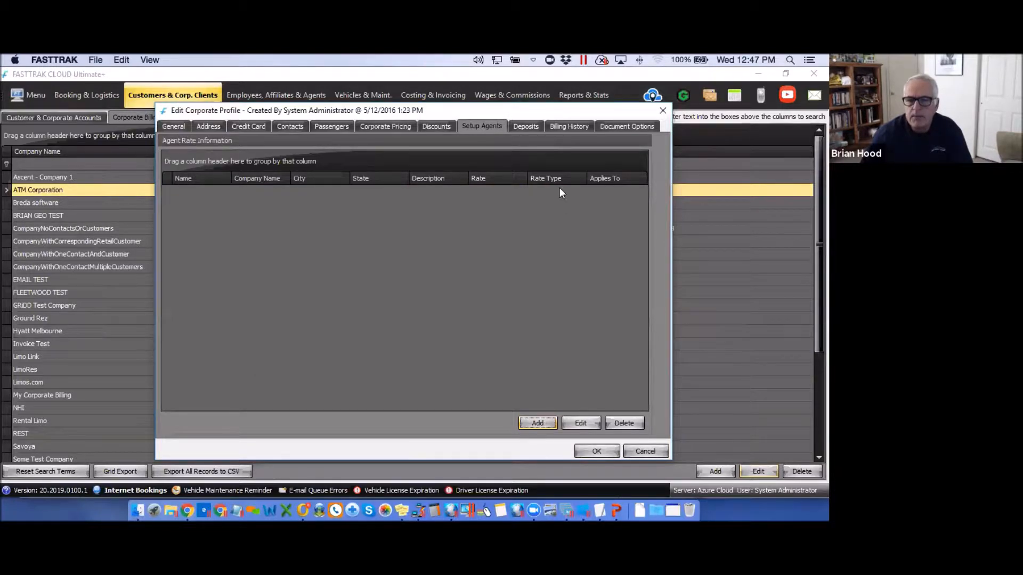
click(526, 128)
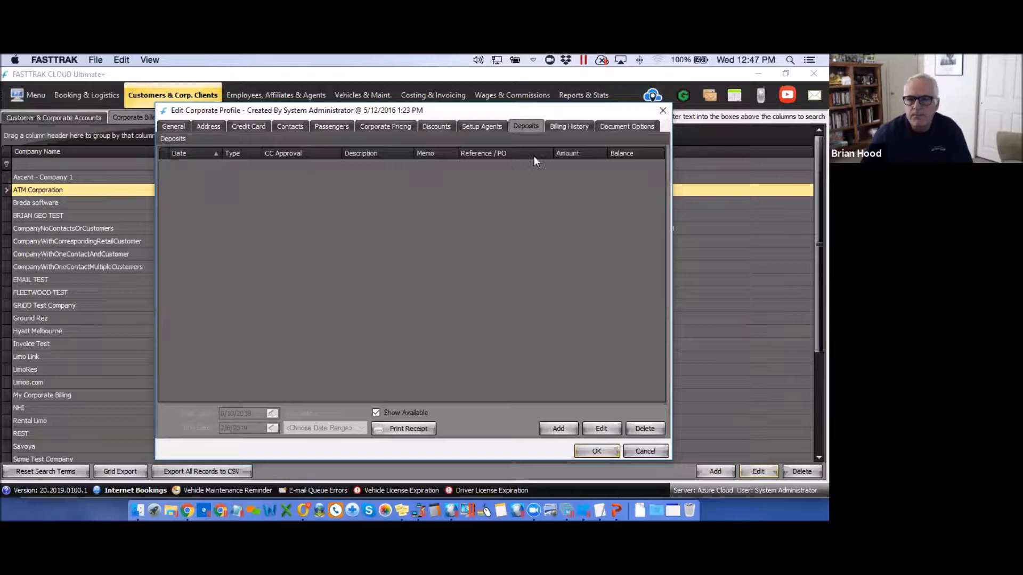
Review ATM Corporation's billing history, aging and document options (invoices subtotaled by passenger), then close the profile.
click(569, 126)
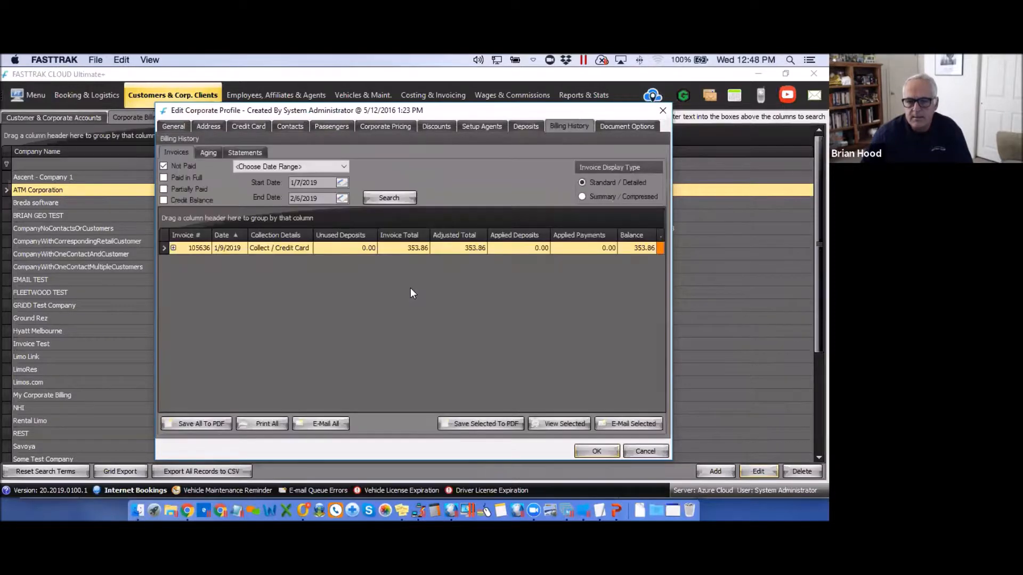
click(208, 154)
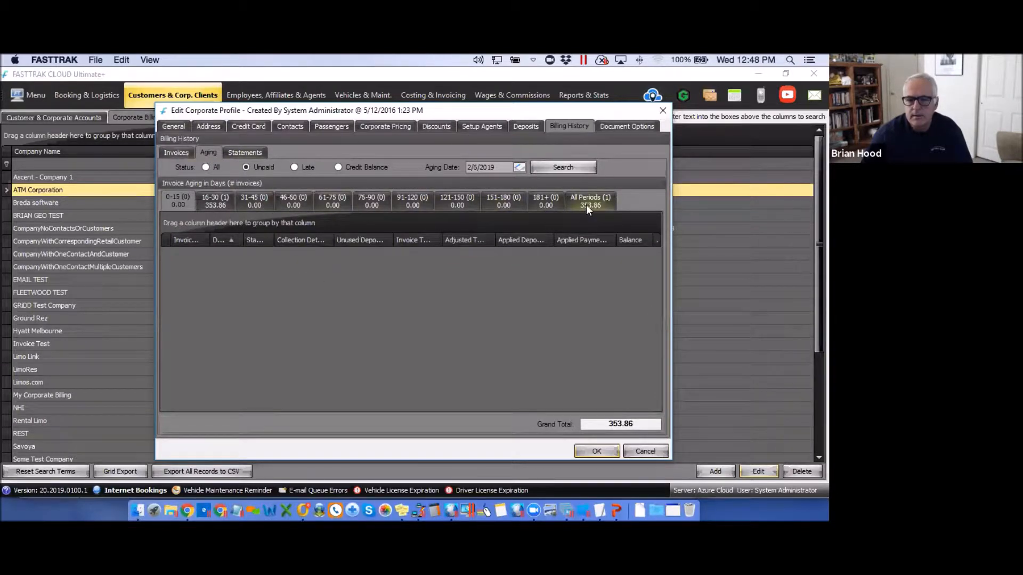
click(613, 127)
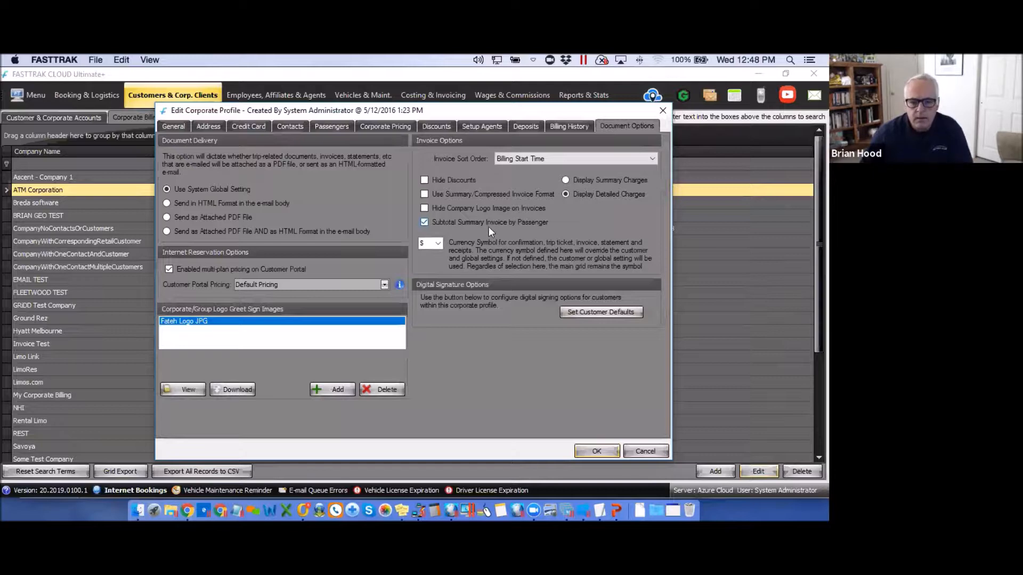
drag(620, 110, 582, 111)
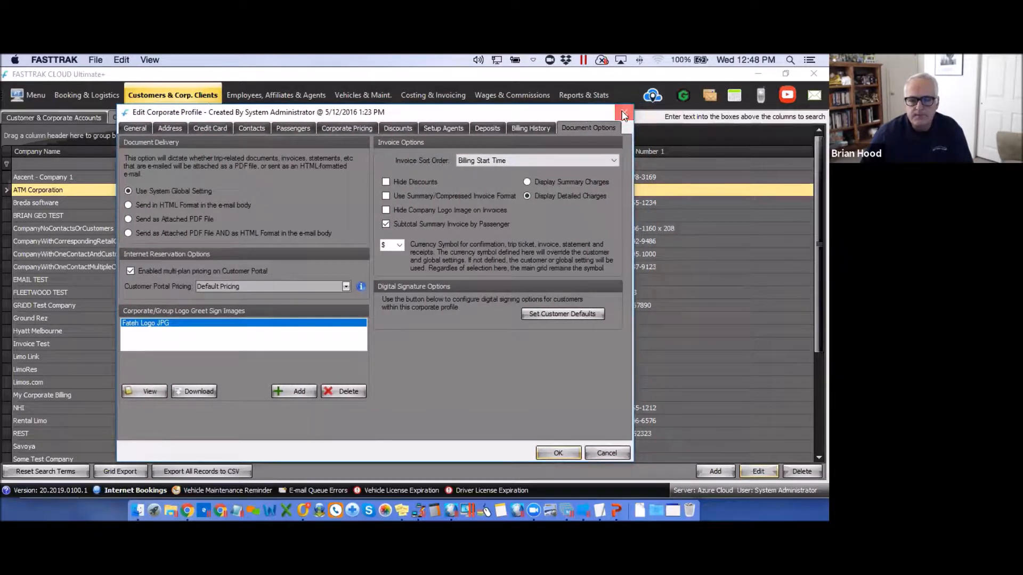
click(623, 114)
Filter the customer accounts by Corporate Affiliation 'at' to list ATM Corporation customers, and select TEST1.
click(52, 117)
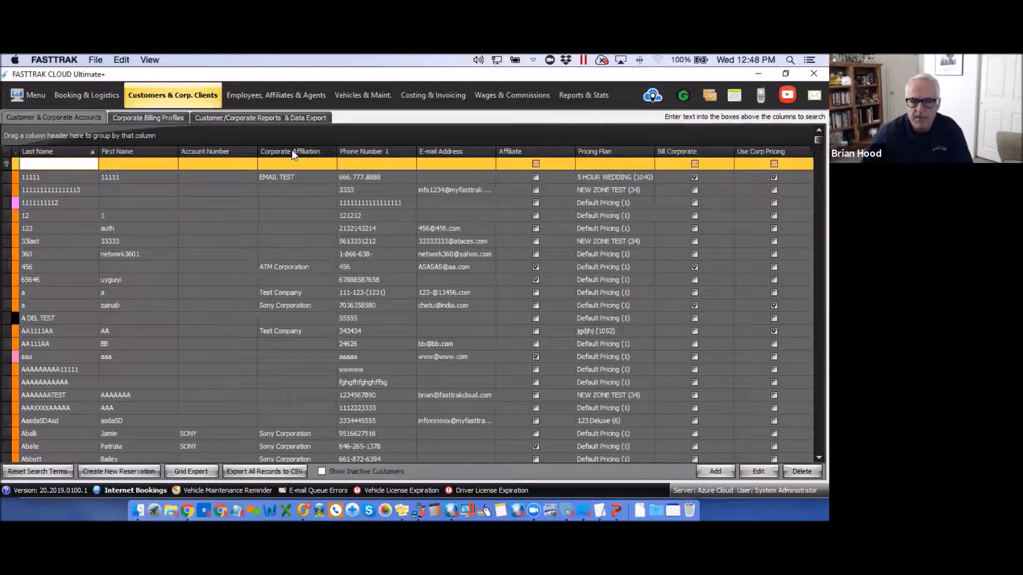
click(268, 162)
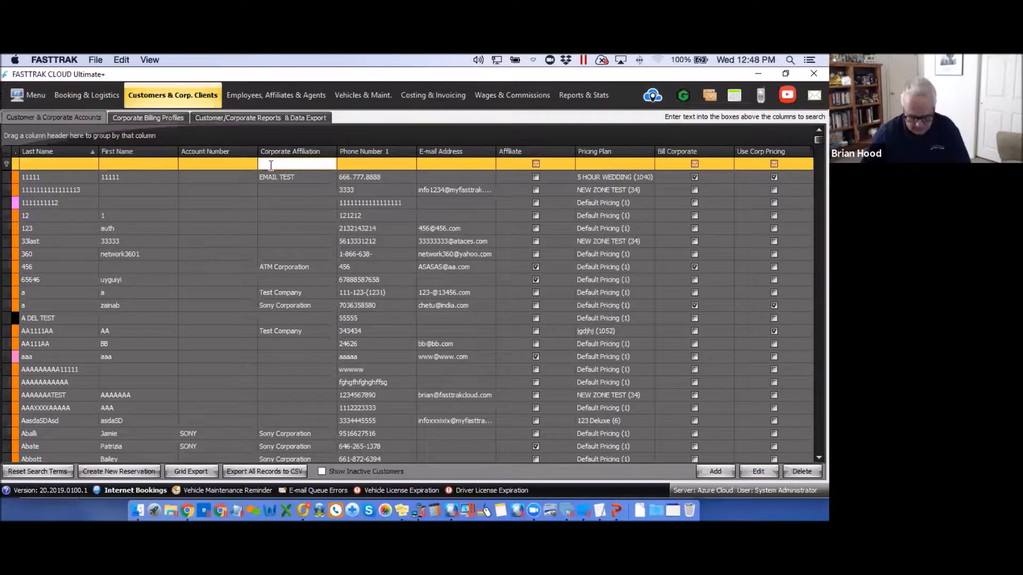
text(at)
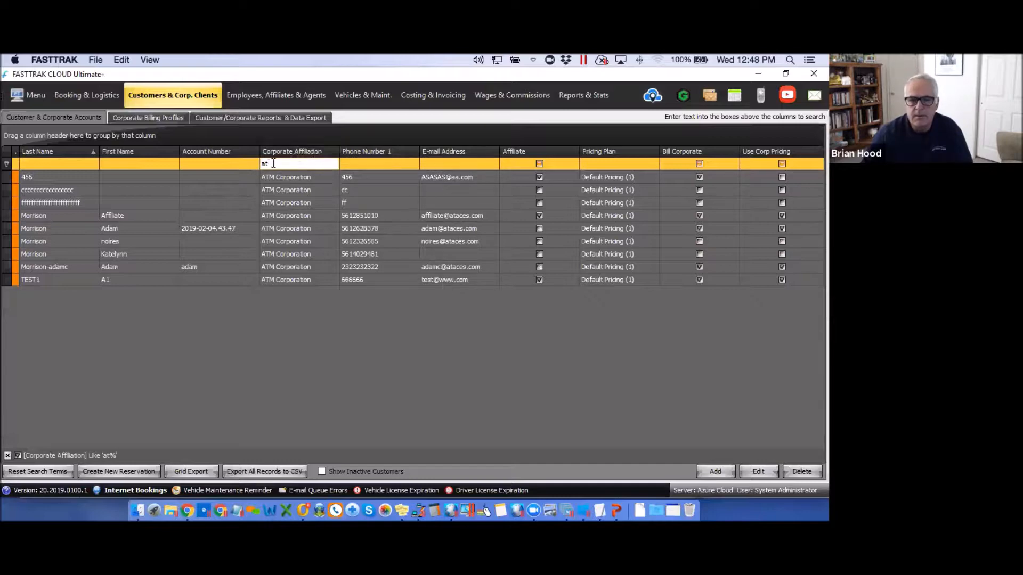
drag(271, 163, 231, 164)
key(BackSpace)
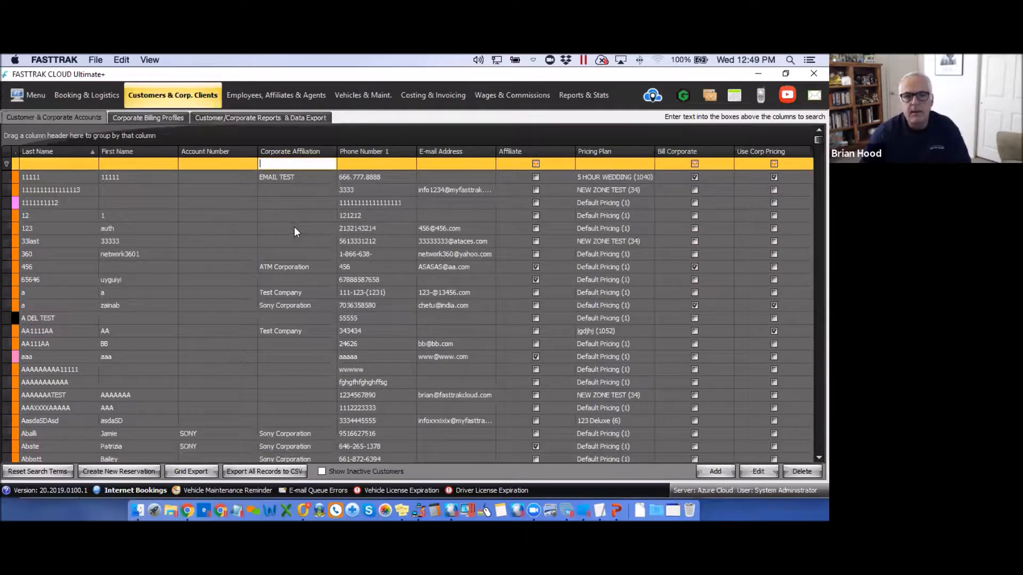
click(281, 193)
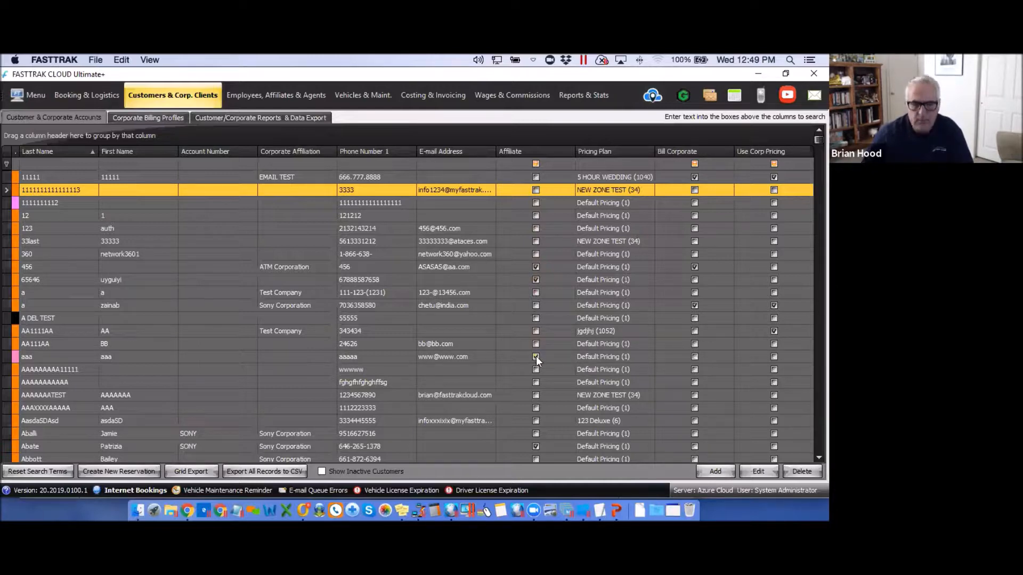
click(286, 164)
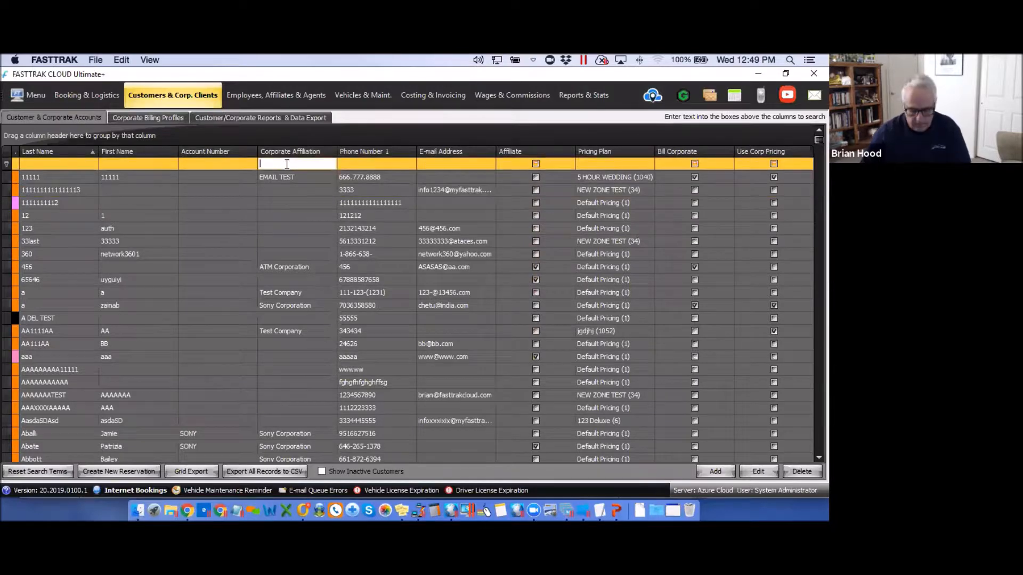
text(at)
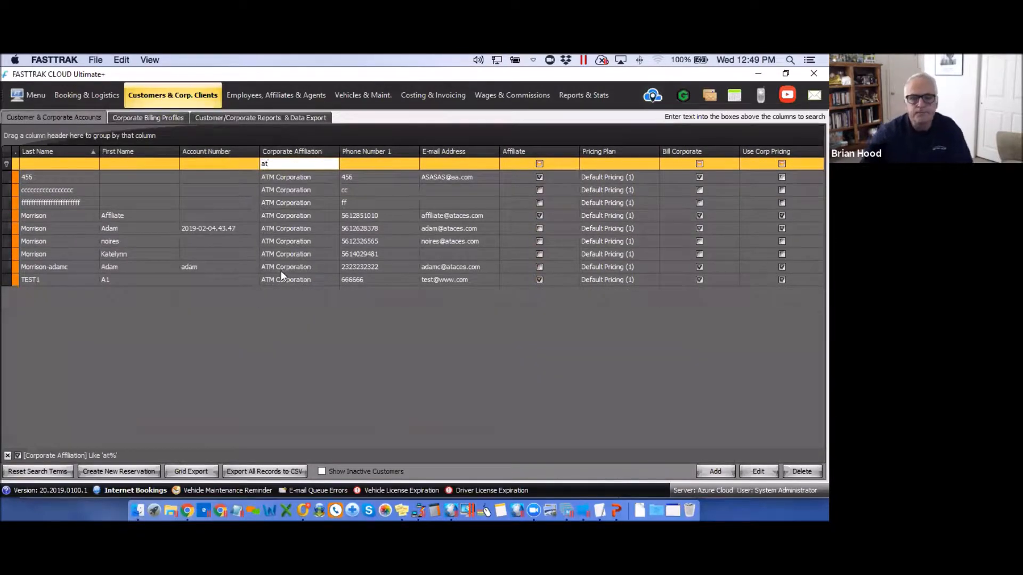
click(287, 278)
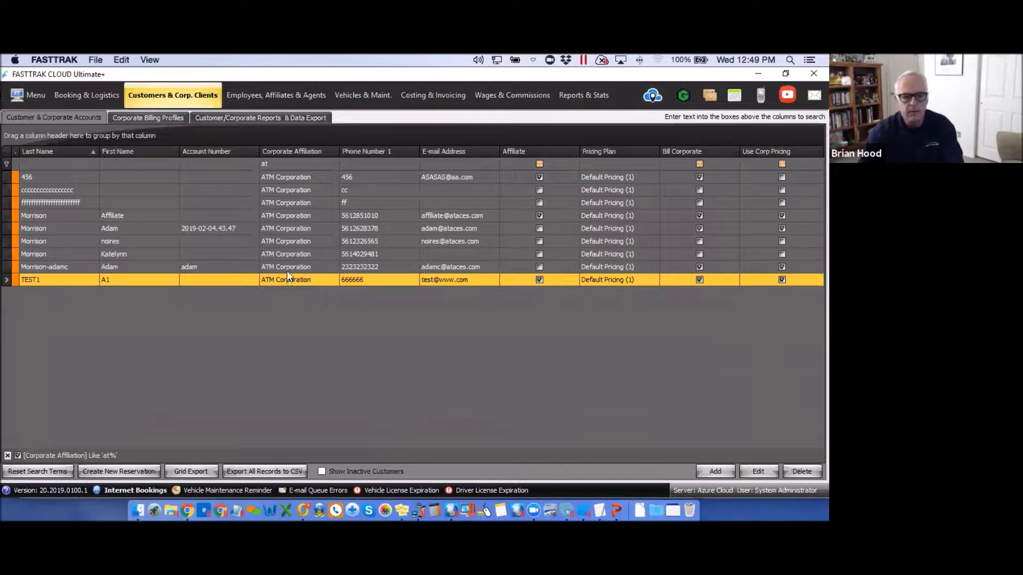
Start a new Ground reservation for TEST1 dated 2/6/2019, dismissing the booking note.
click(111, 470)
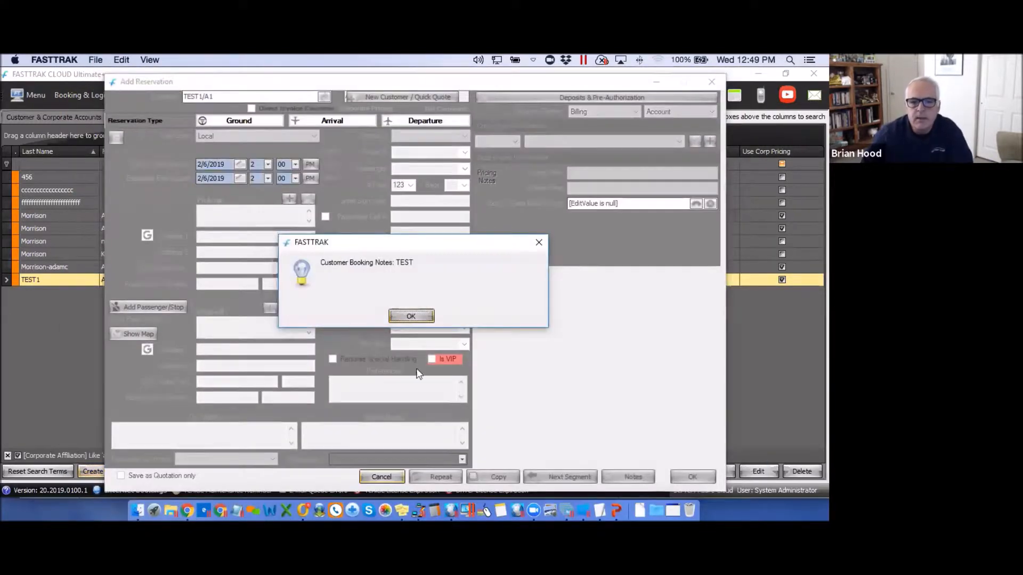
click(419, 315)
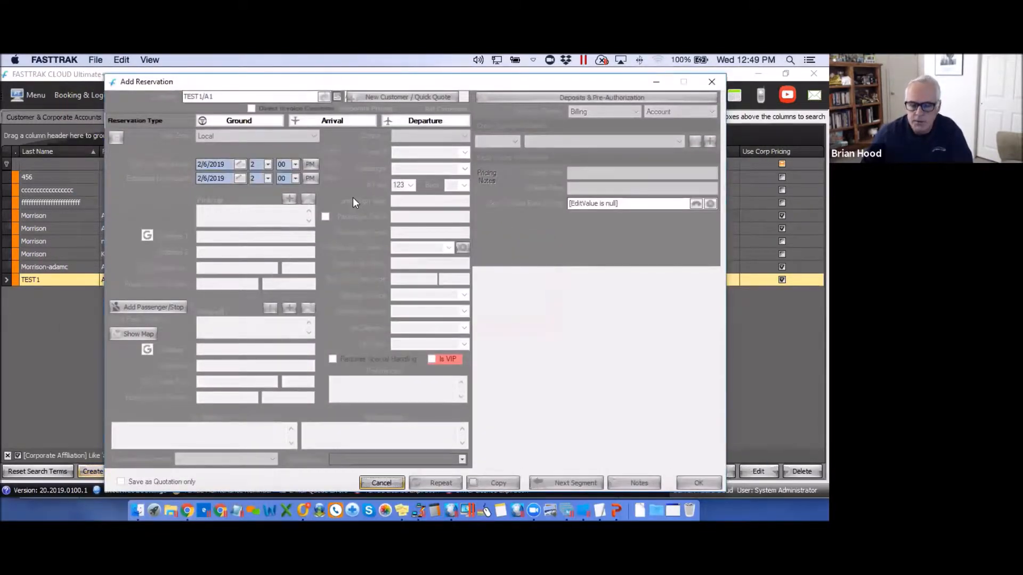
click(220, 123)
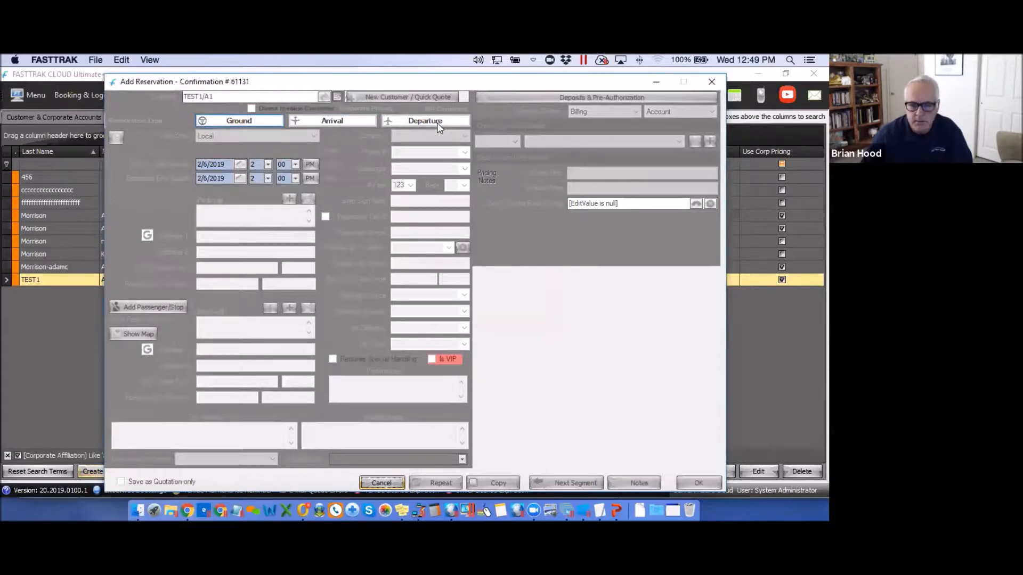
click(274, 235)
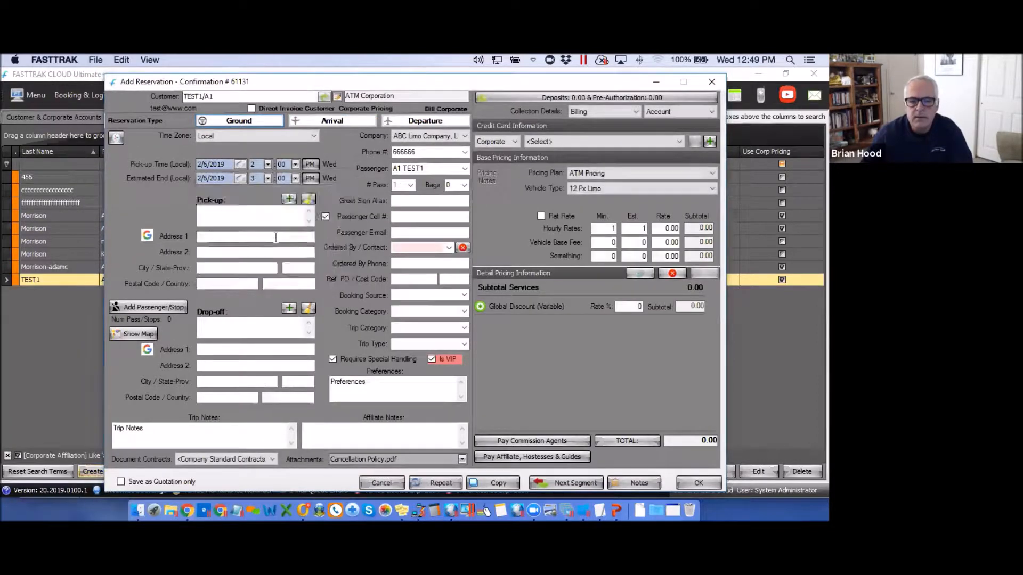
Set the pick-up to the customer's saved Residential address in Phoenix, AZ.
click(289, 200)
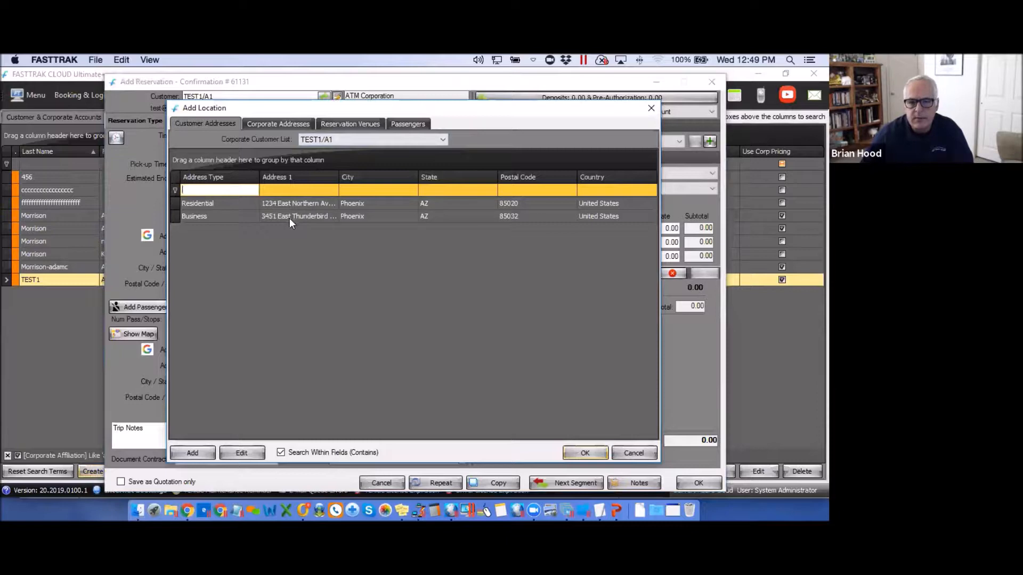
click(280, 125)
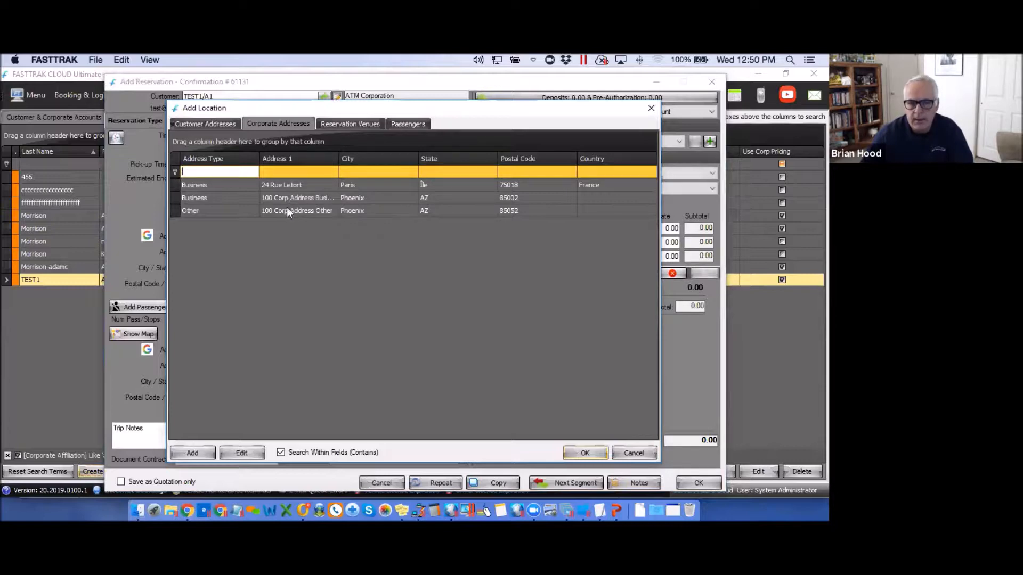
click(413, 126)
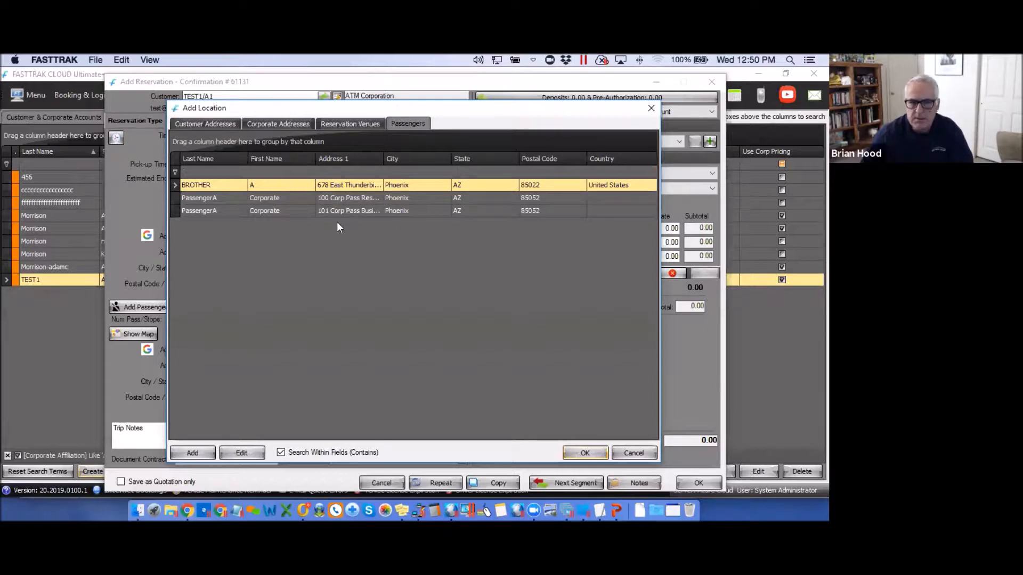
click(204, 124)
click(285, 203)
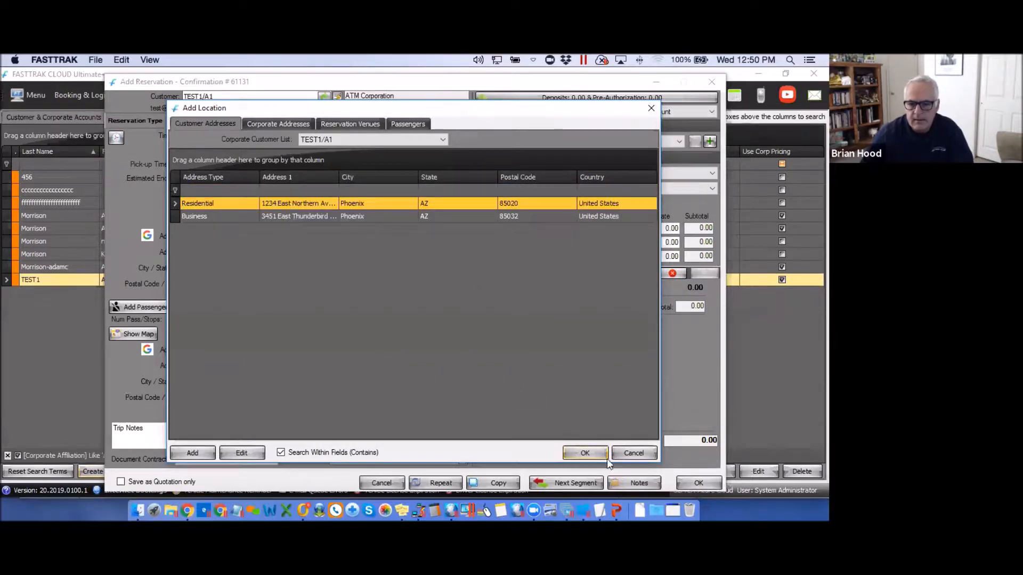
click(586, 452)
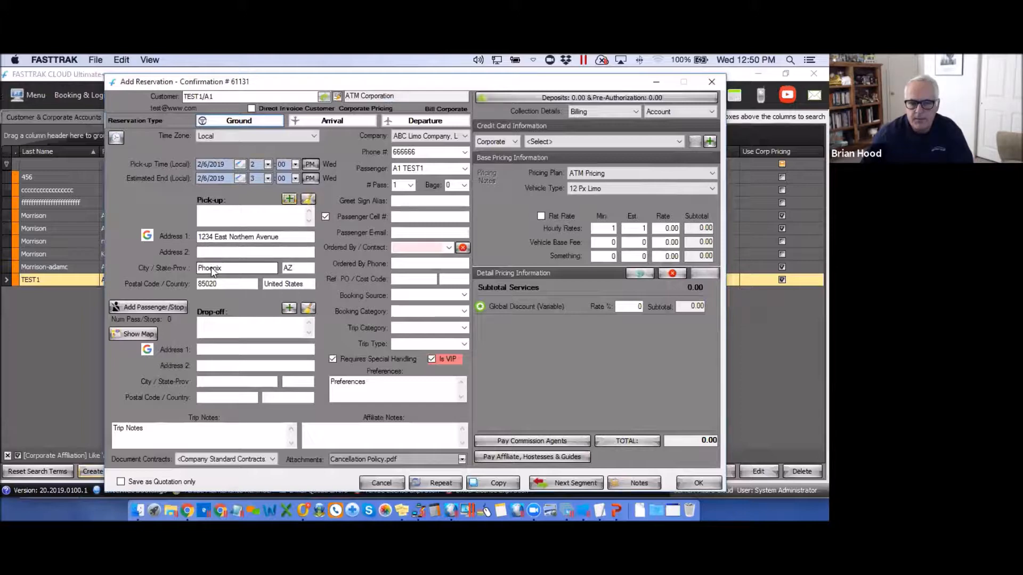
Switch to another corporate passenger, copying their trip notes and preferences, and accept the Phoenix pick-up match.
click(465, 169)
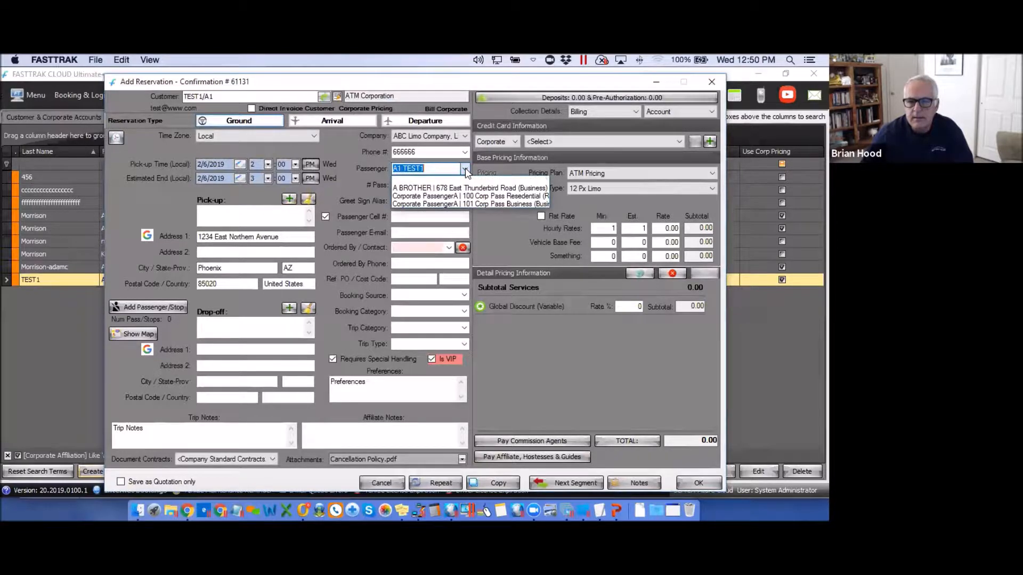
click(412, 189)
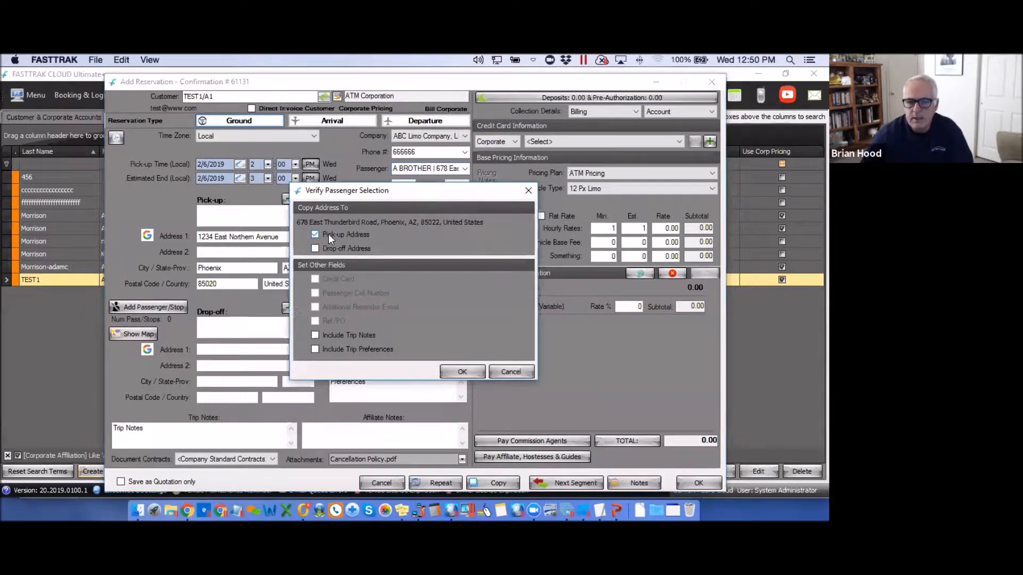
click(315, 335)
click(315, 349)
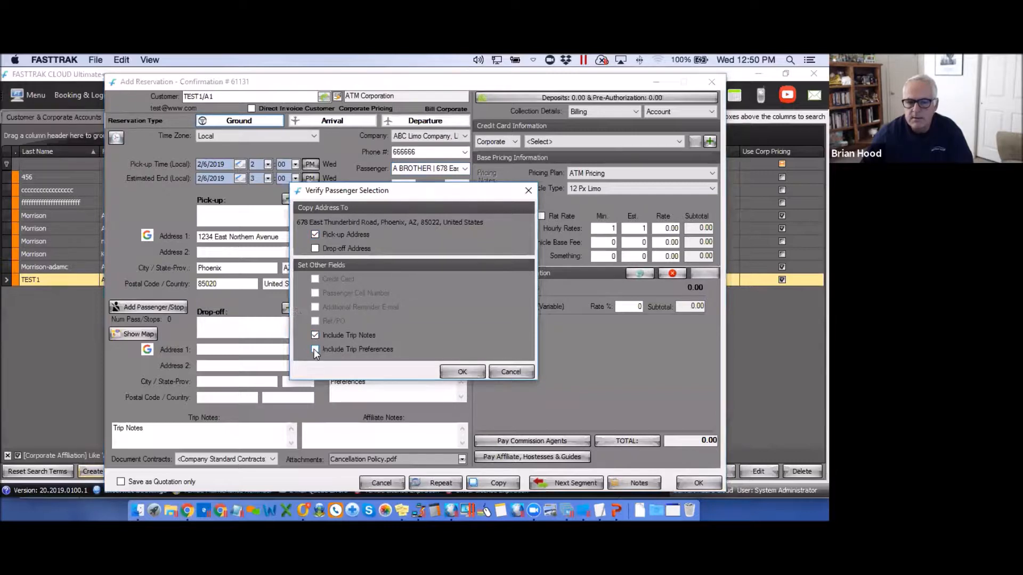
click(462, 373)
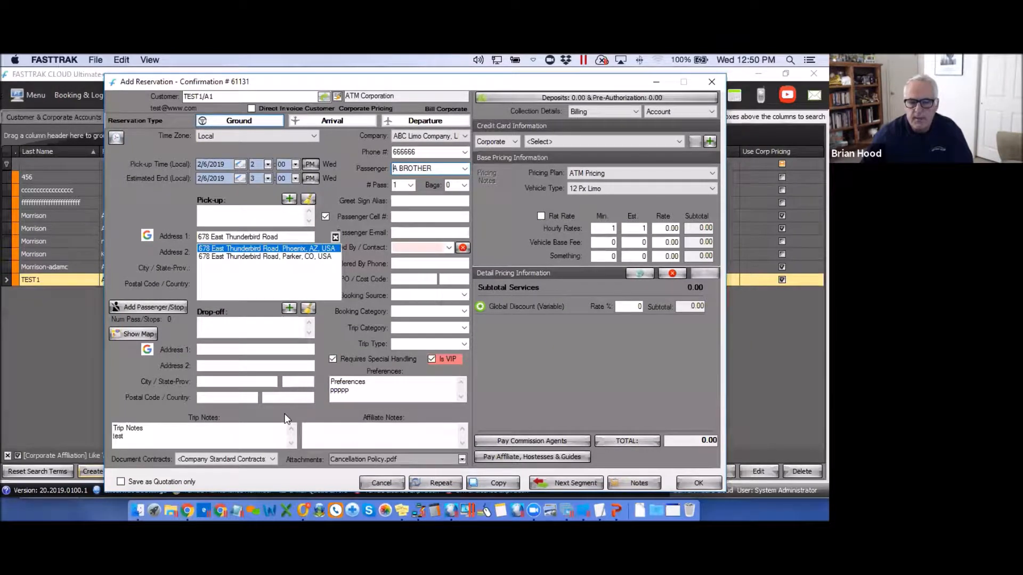
click(249, 249)
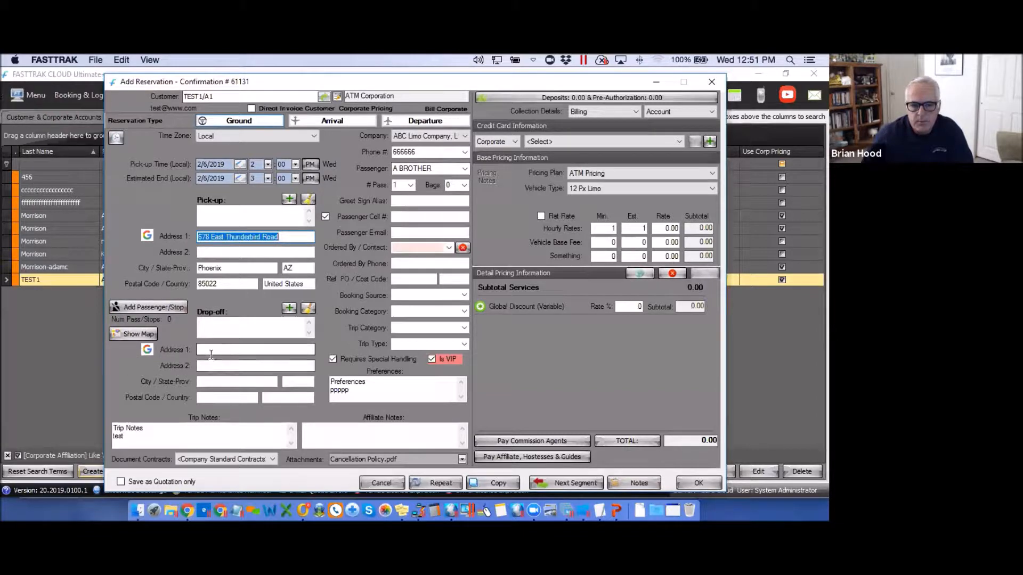
Set the drop-off to the corporate business address, 100 Corp Address Business, Phoenix, AZ 85002.
click(288, 309)
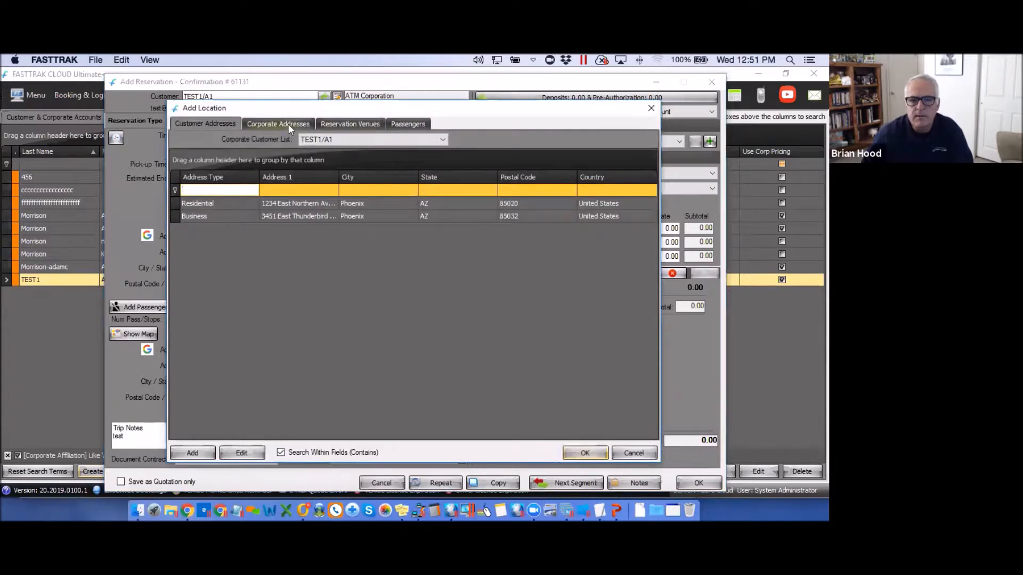
click(288, 124)
click(285, 197)
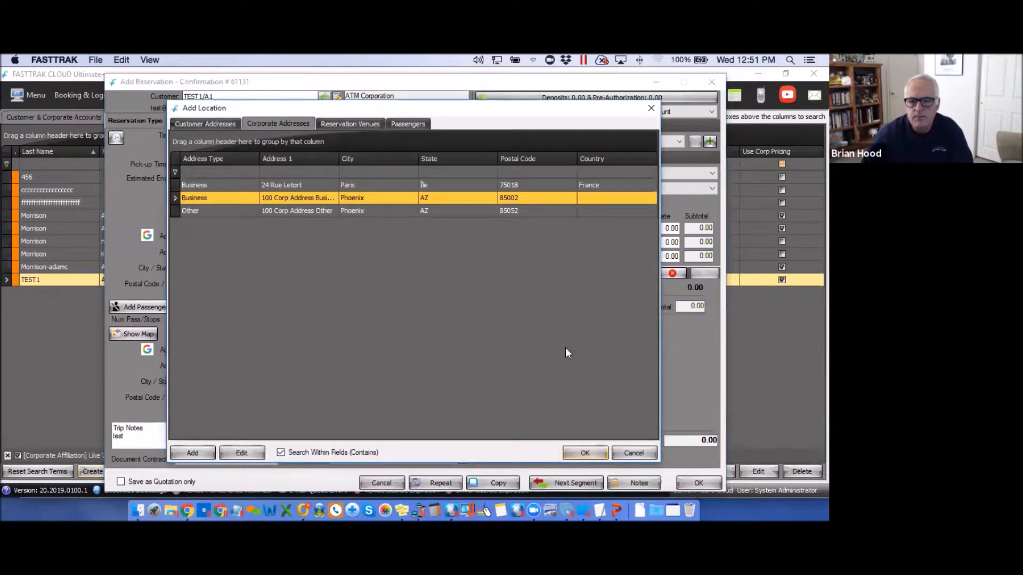
click(584, 453)
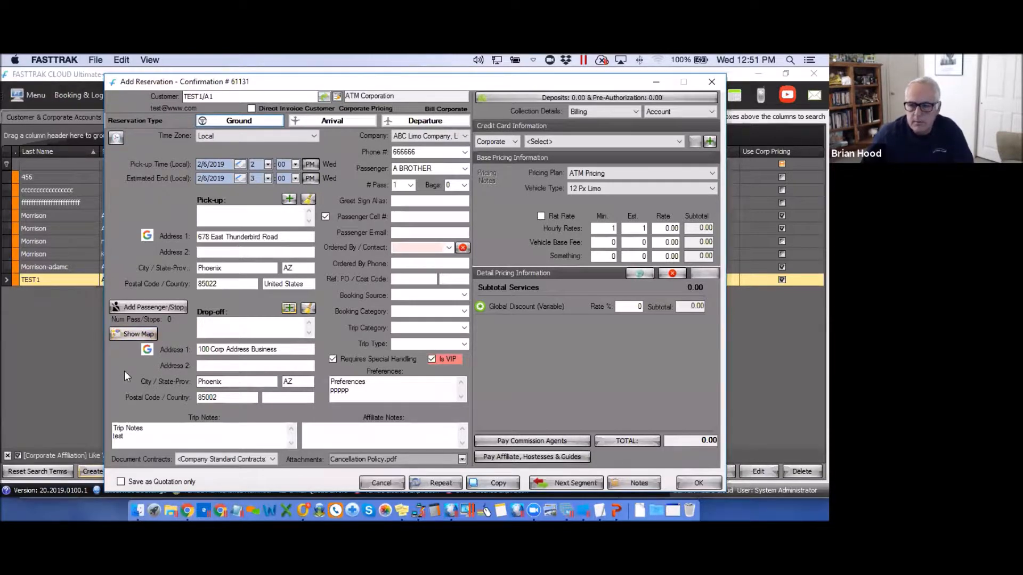
click(162, 306)
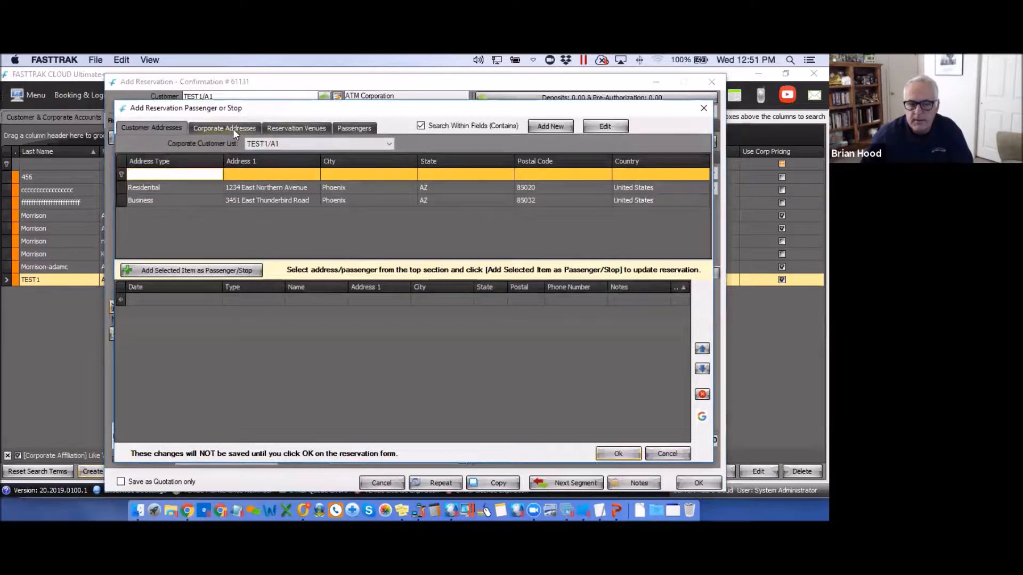
click(389, 144)
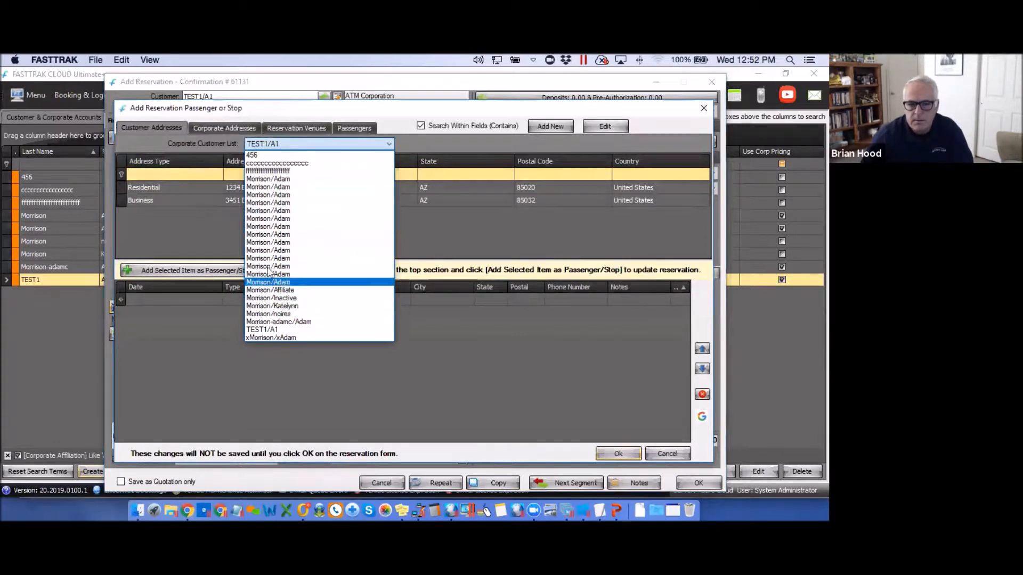
click(264, 242)
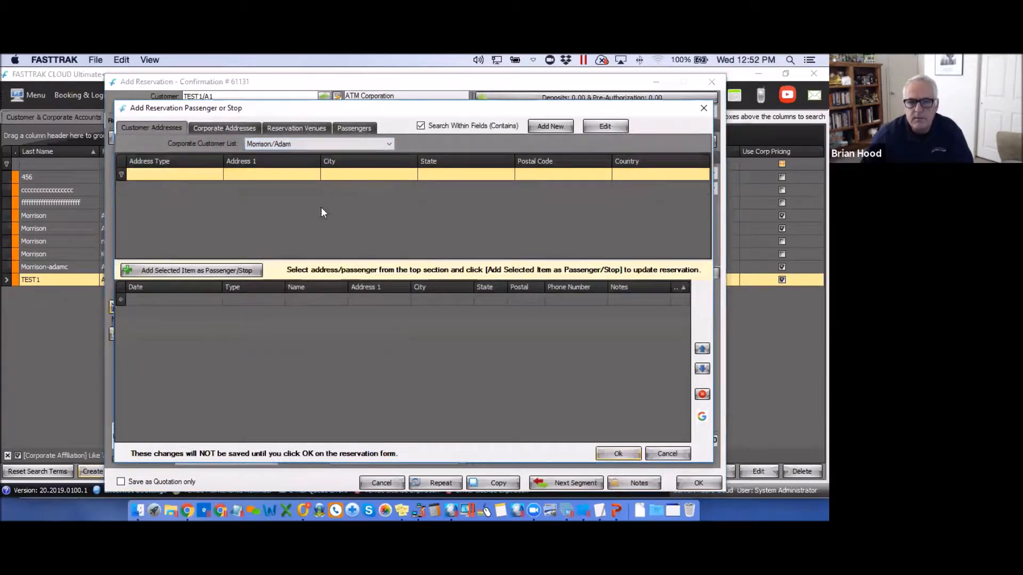
click(388, 144)
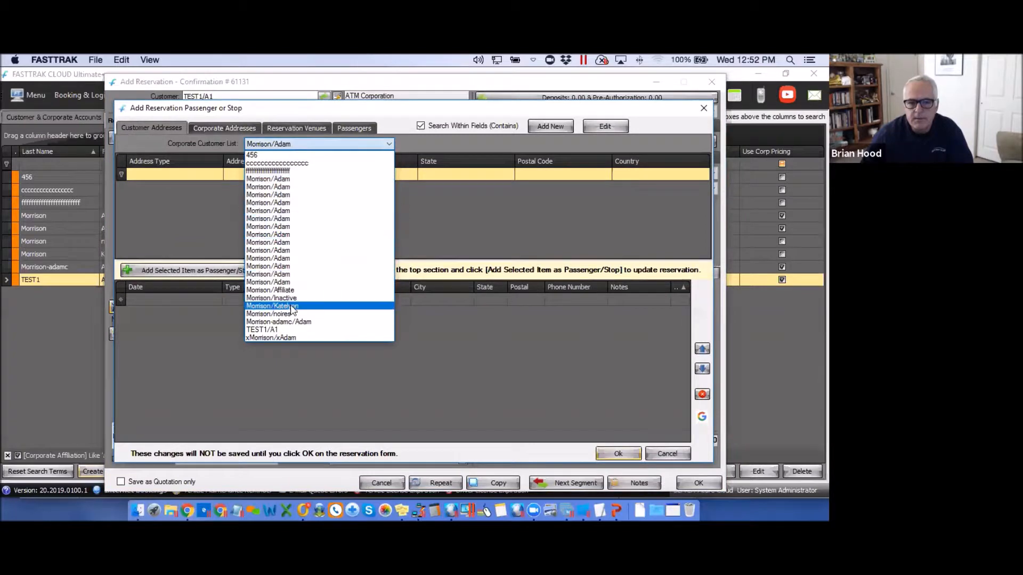
click(263, 330)
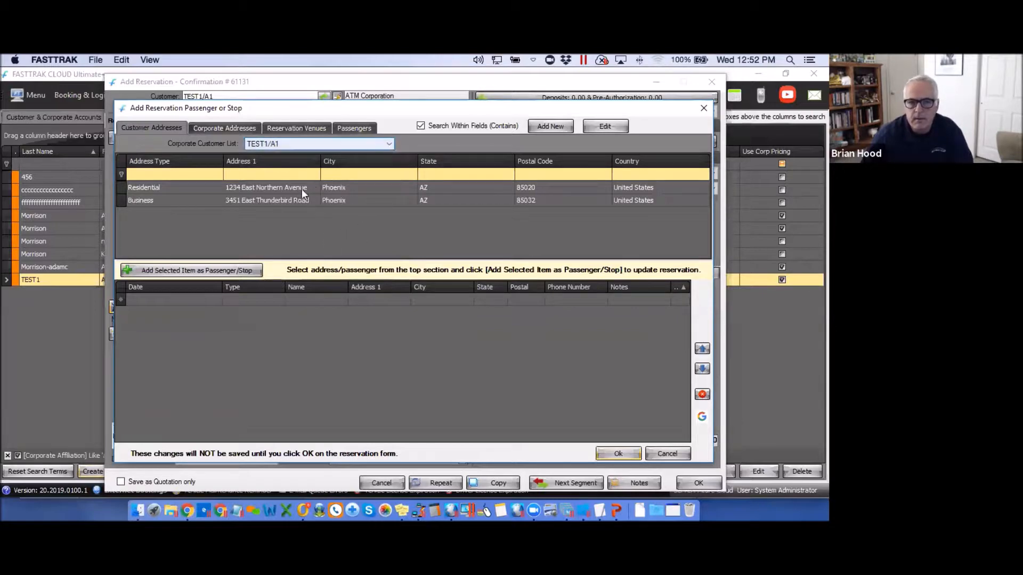
click(280, 200)
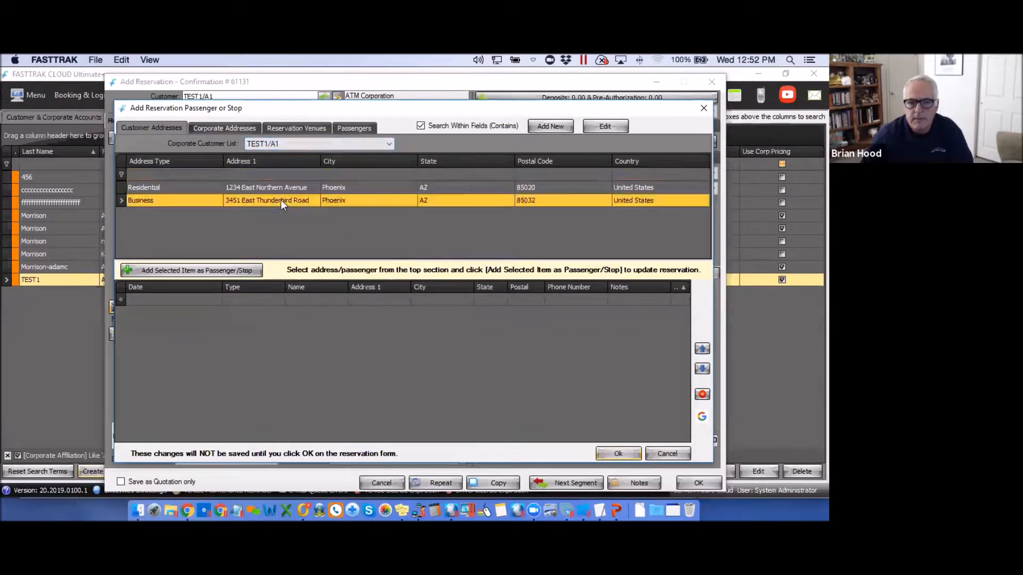
click(195, 270)
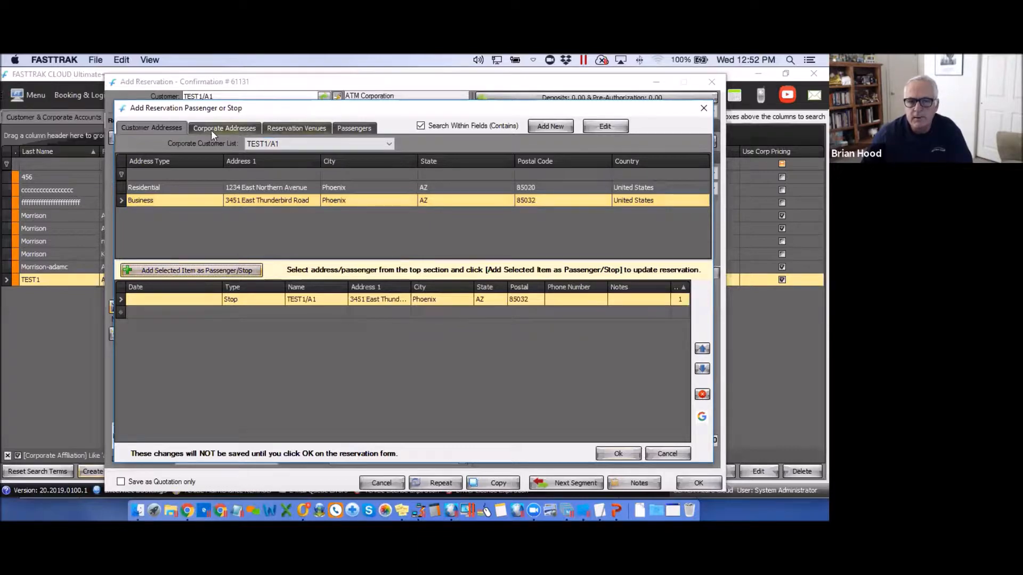
click(302, 312)
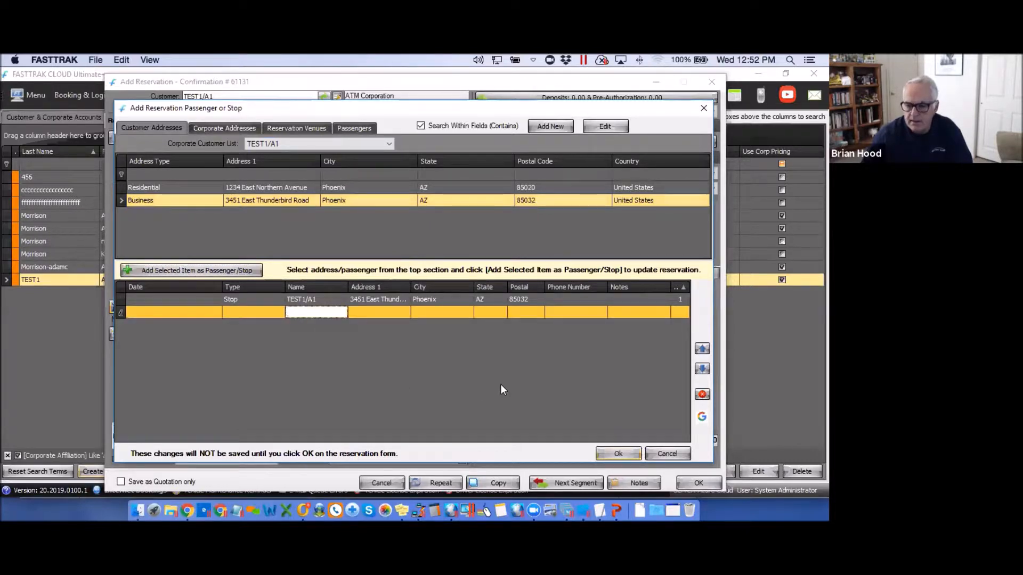
click(619, 453)
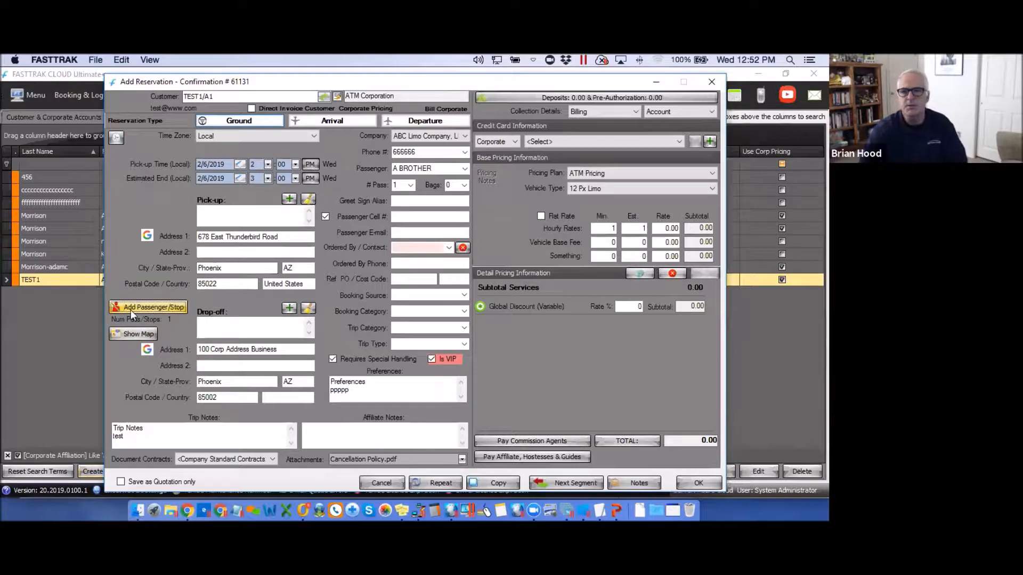
Close the new reservation without saving it.
click(710, 80)
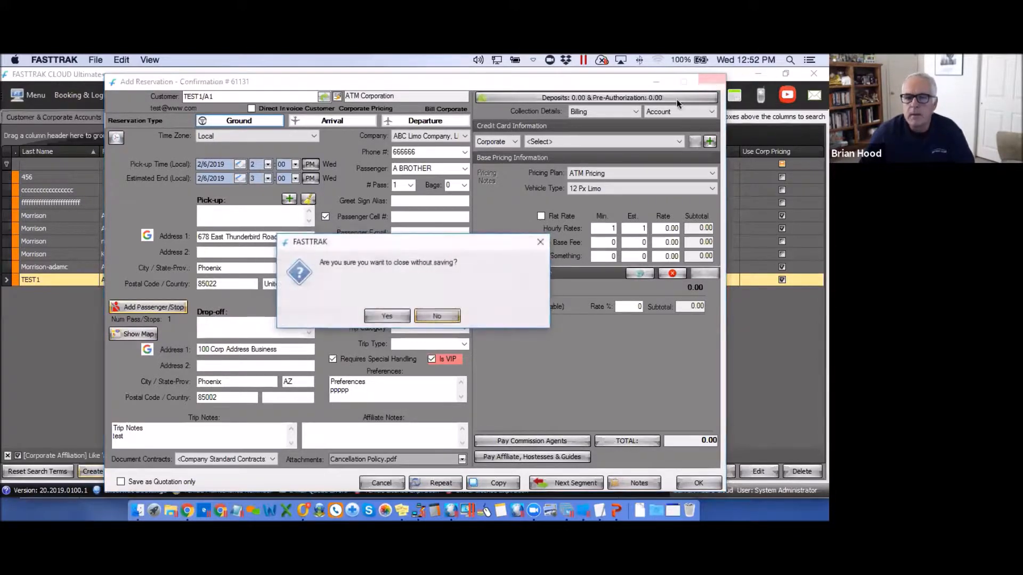
click(387, 316)
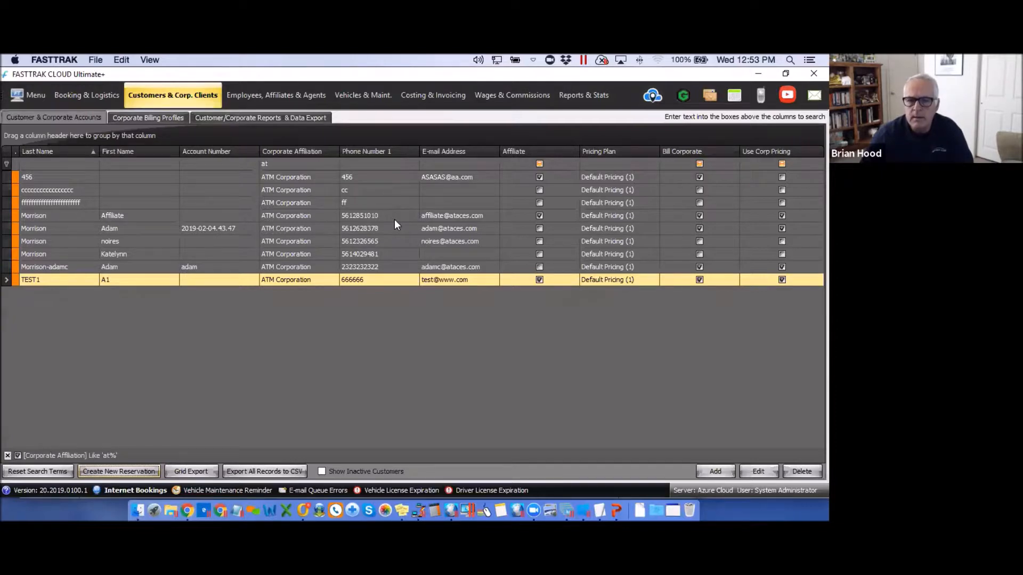
Finalize the 10800.00 ATM Corporation job in Costing & Invoicing and move it to Build Invoices.
click(429, 96)
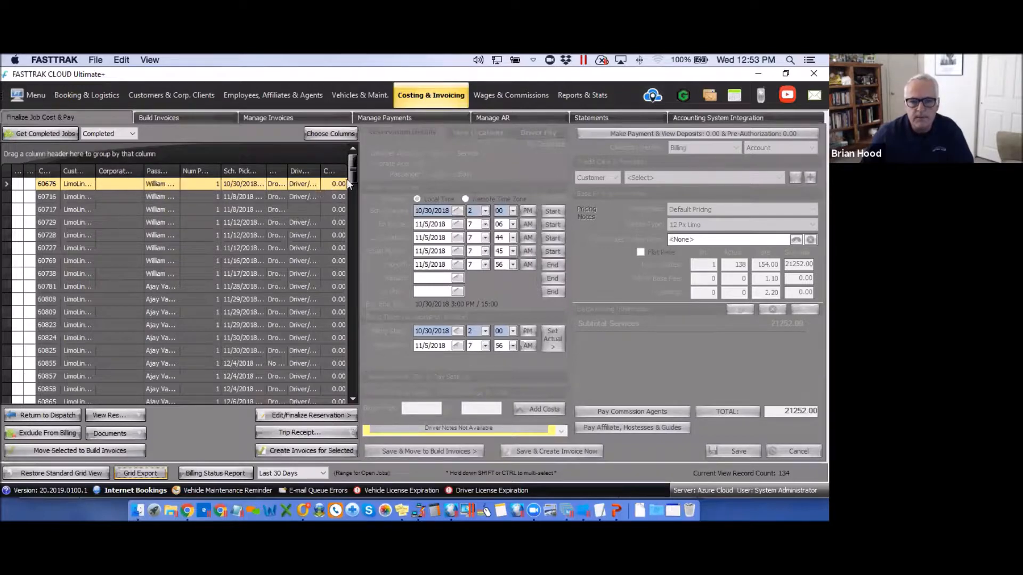
drag(352, 174, 293, 230)
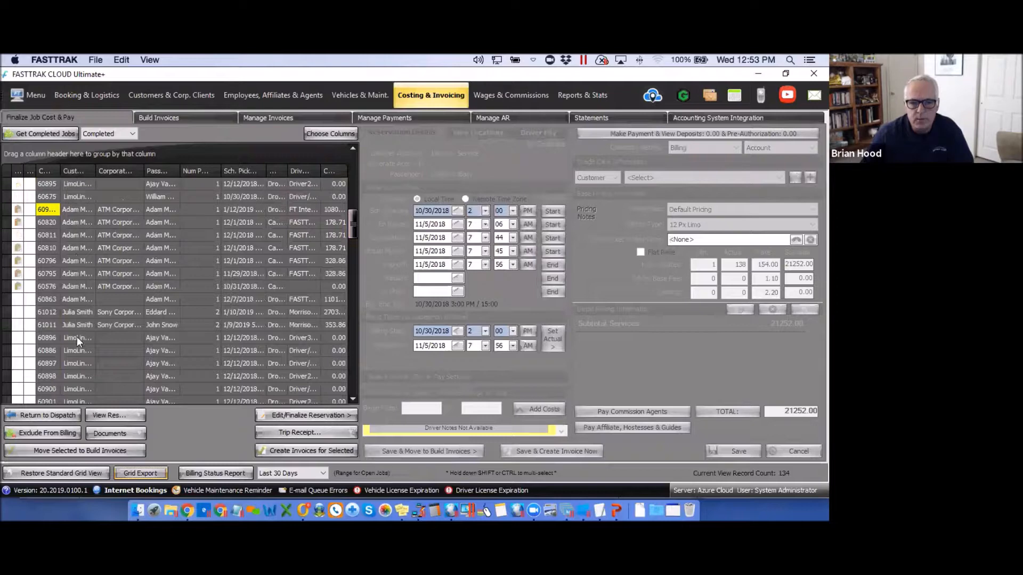
click(123, 209)
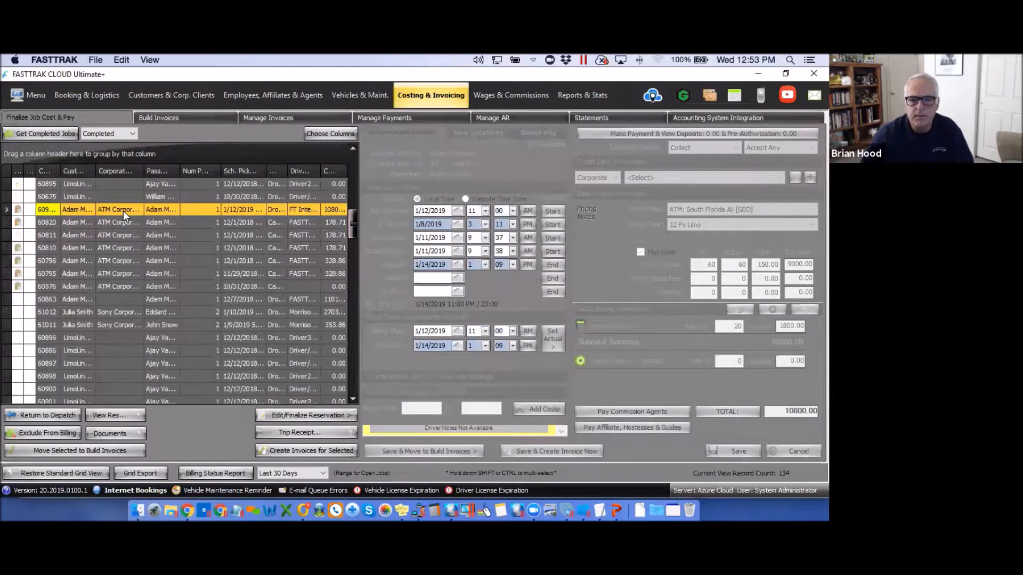
click(327, 414)
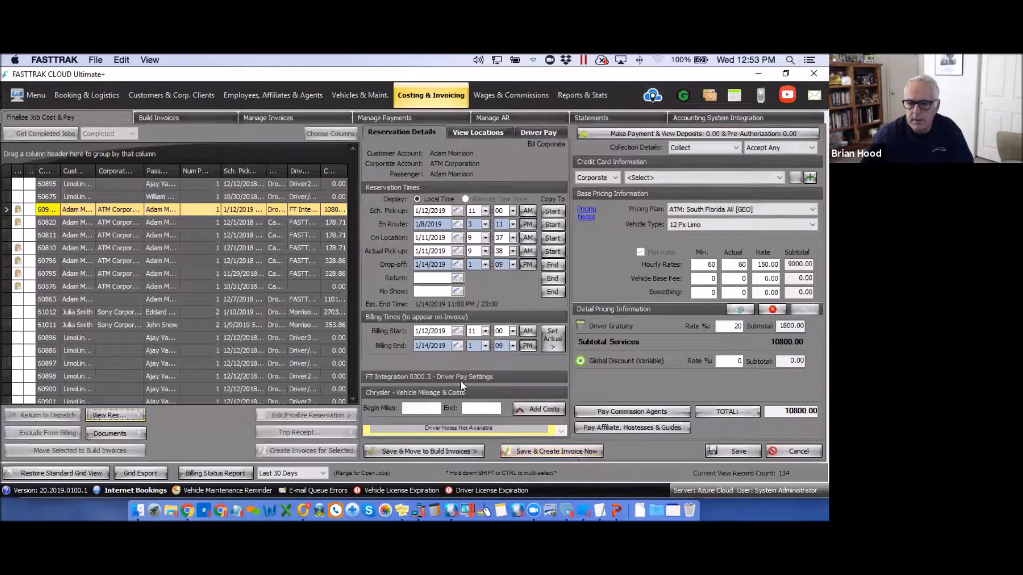
click(431, 450)
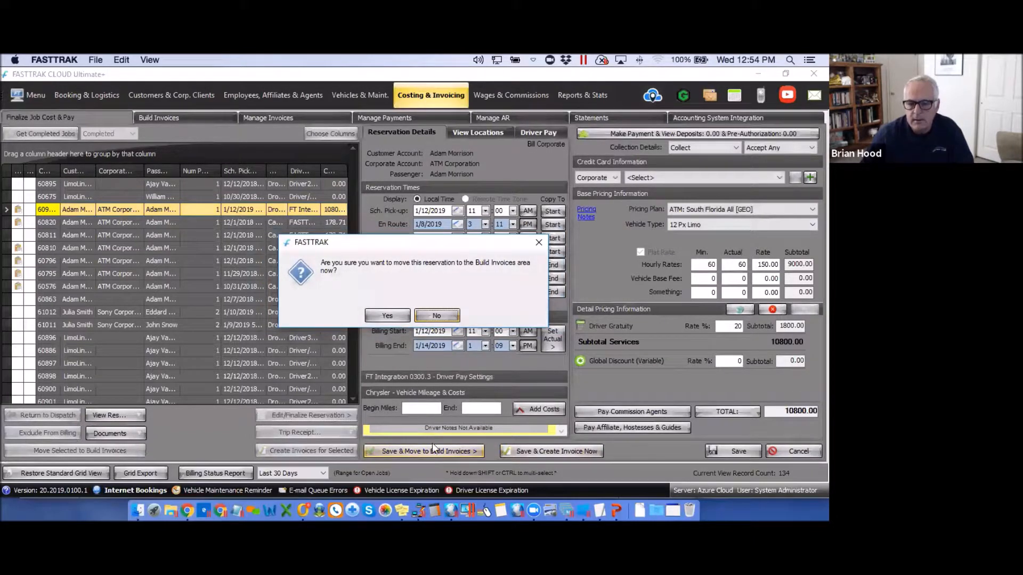
click(388, 315)
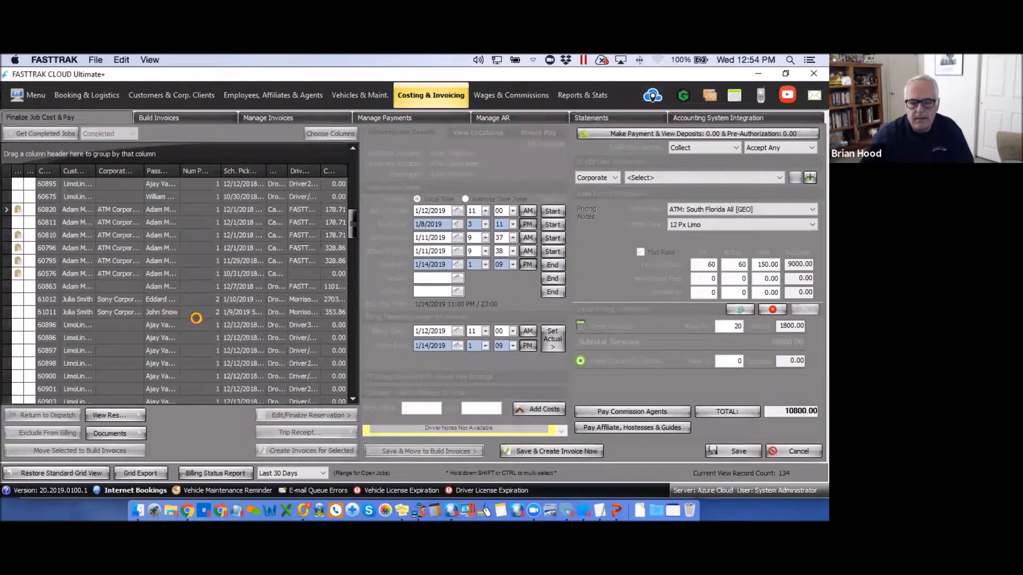
Show ATM Corporation's reservations ready for invoicing in Build Invoices.
click(167, 117)
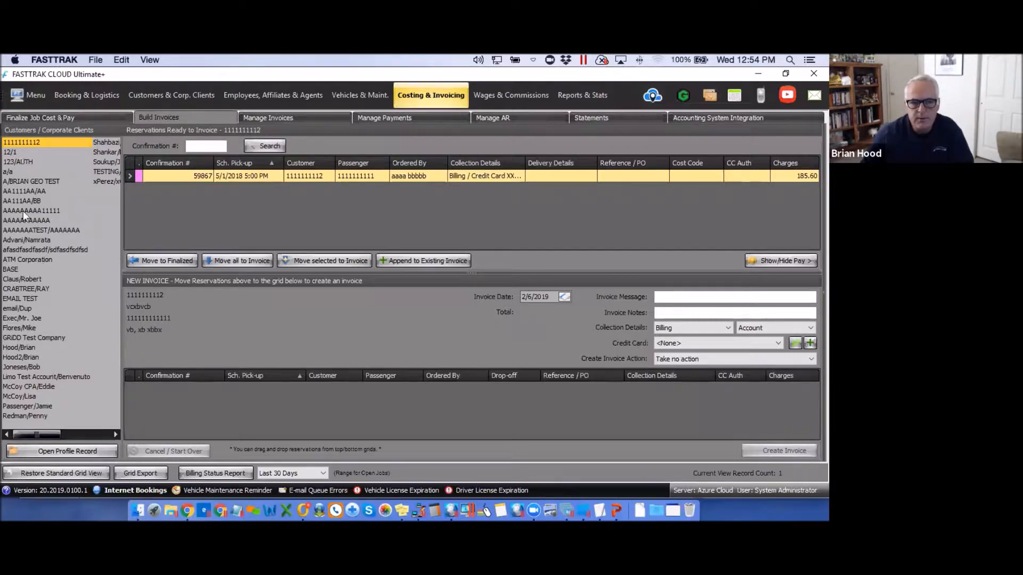
click(16, 261)
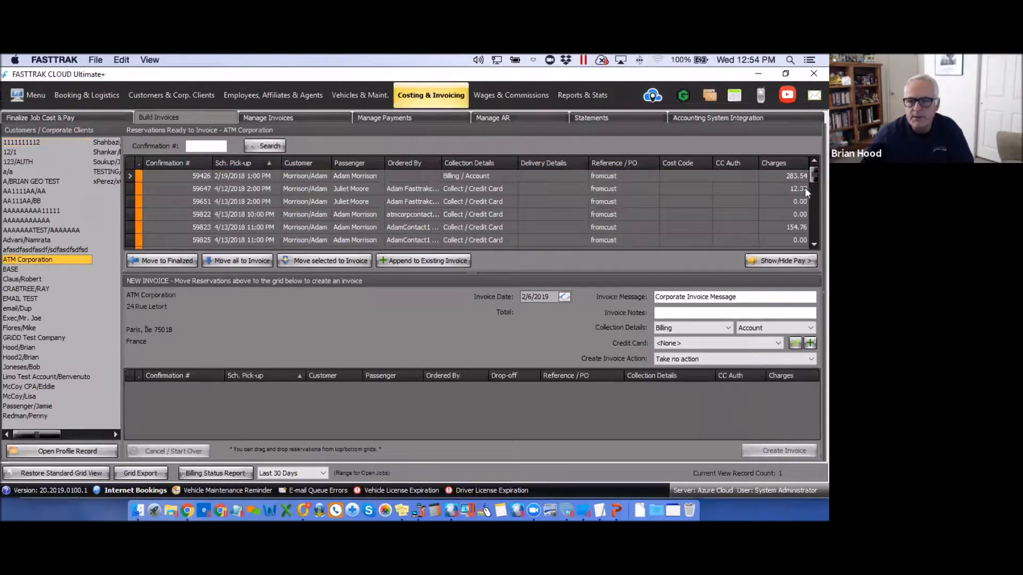
mouse_move(809, 178)
mouse_down()
mouse_move(809, 235)
mouse_move(813, 175)
mouse_up()
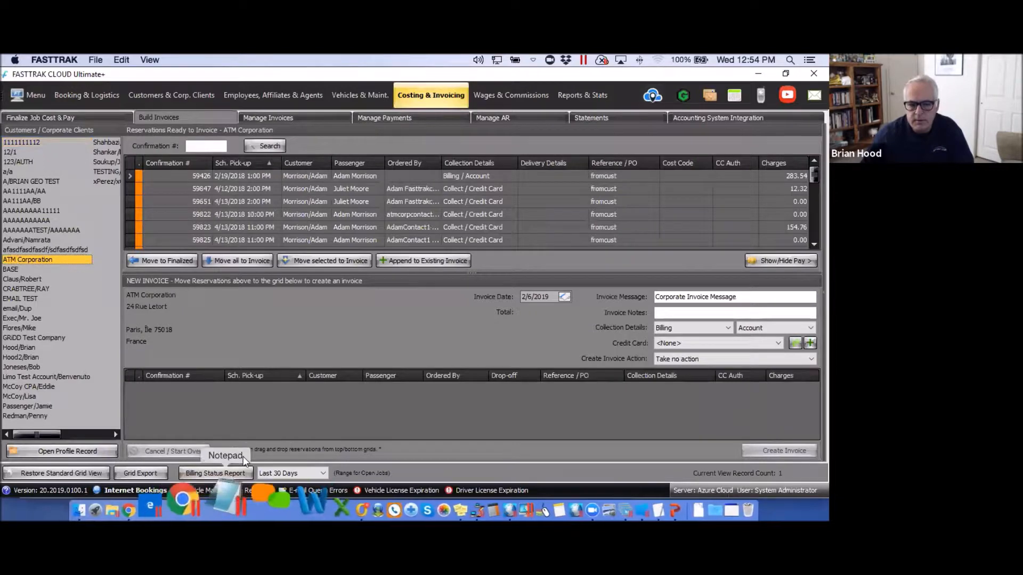
Add reservations 59426, 59647 and 59823 to the new invoice, totalling 450.62.
click(210, 179)
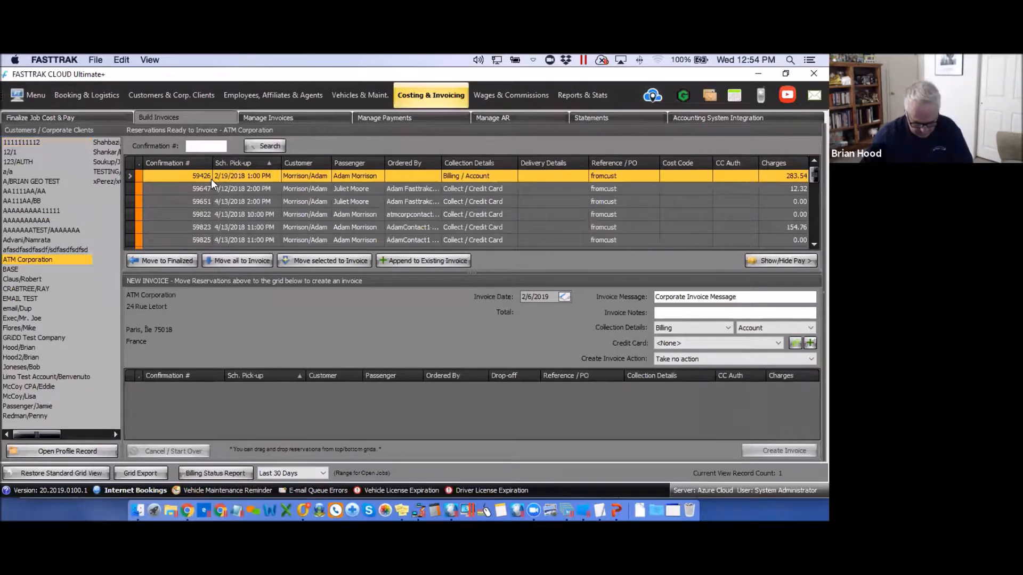
ctrl+click(197, 187)
drag(206, 179, 213, 410)
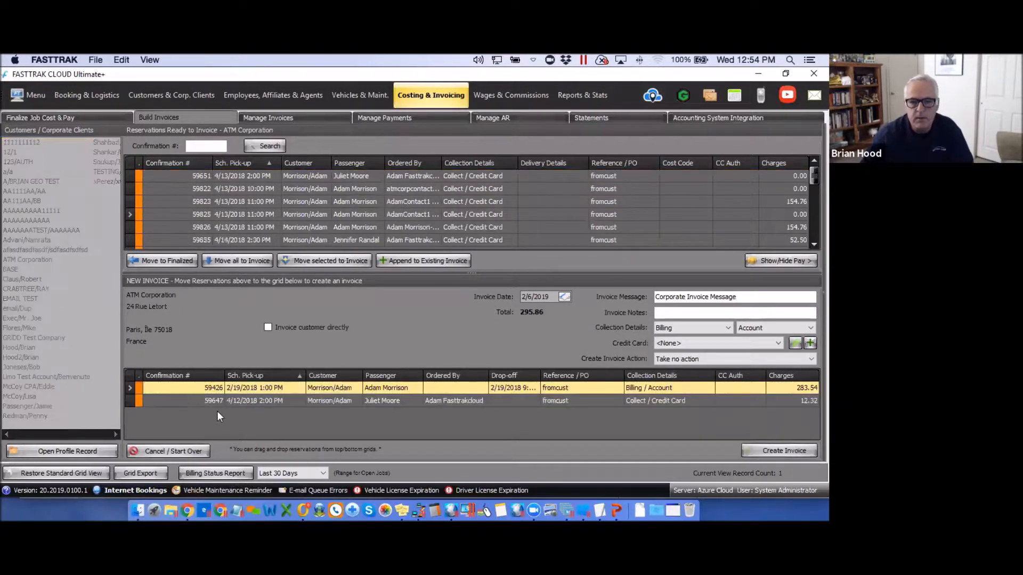
click(241, 178)
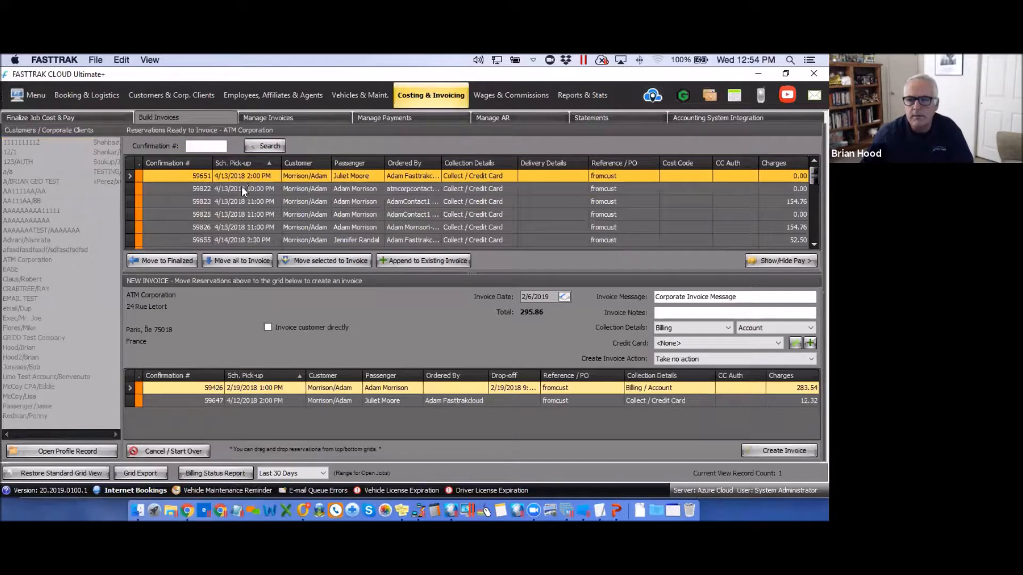
click(240, 201)
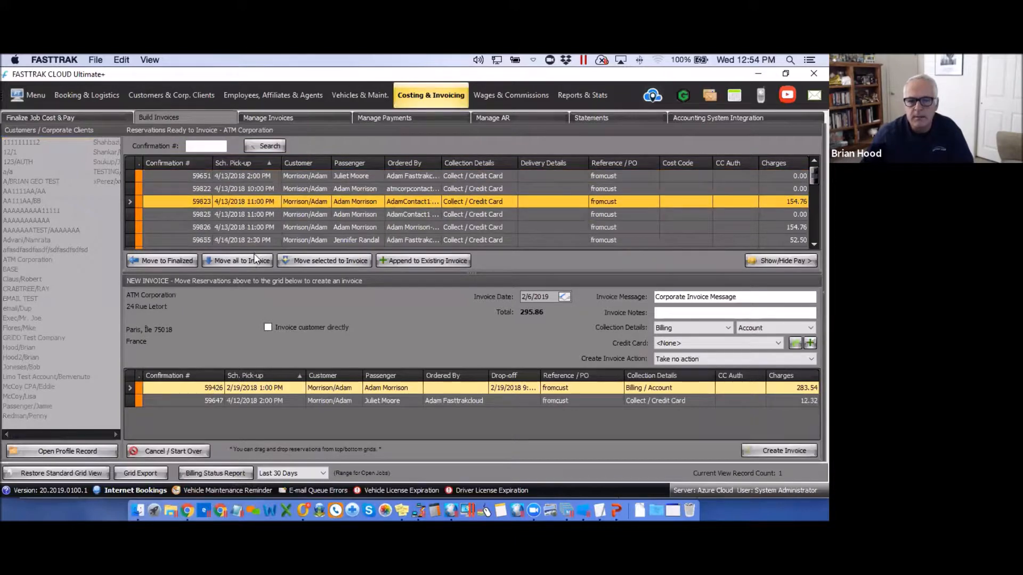
click(337, 260)
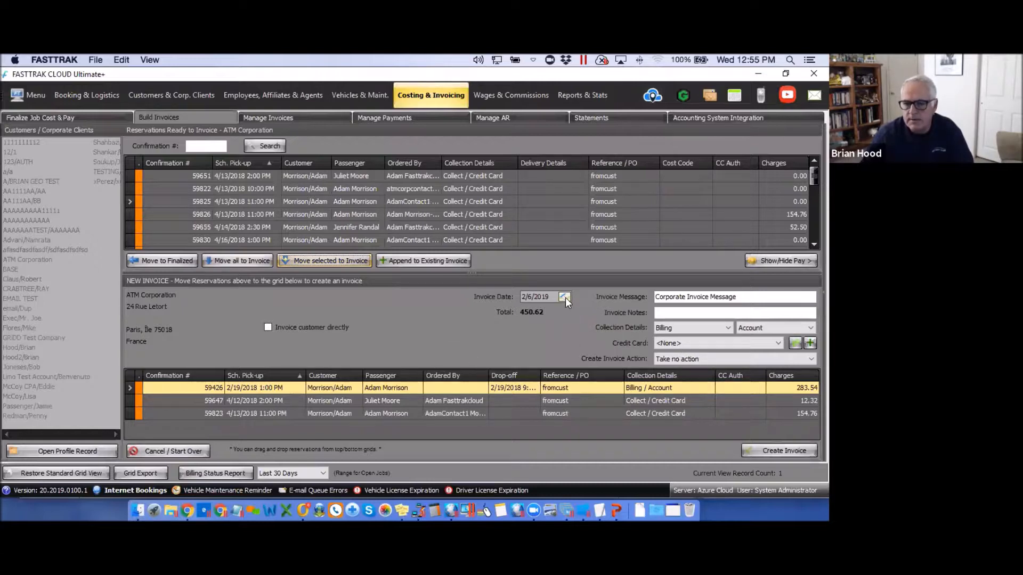
Create invoice 105639 for ATM Corporation from the three reservations, overriding the collection details warning, then view Manage Invoices.
click(777, 452)
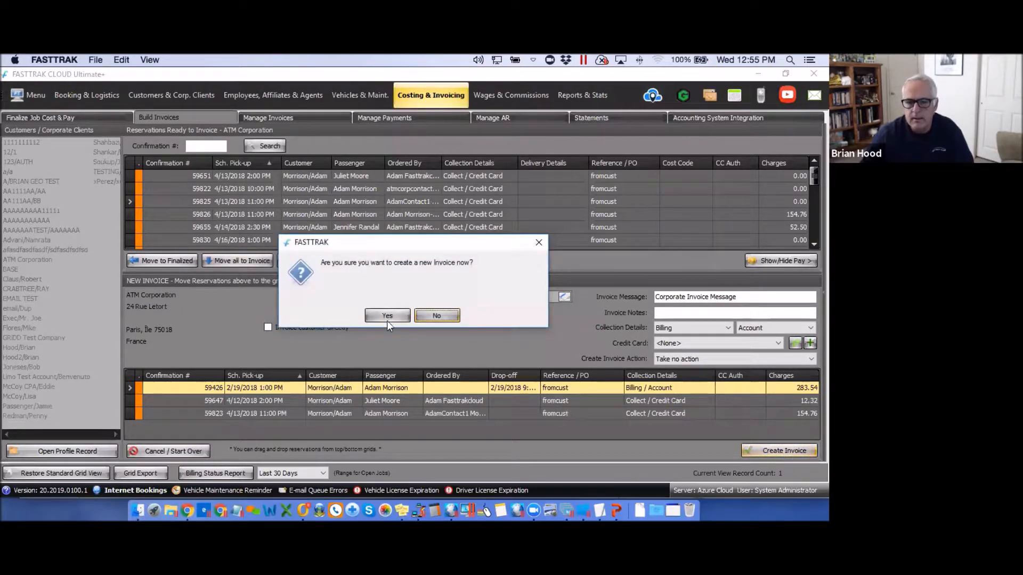
click(386, 317)
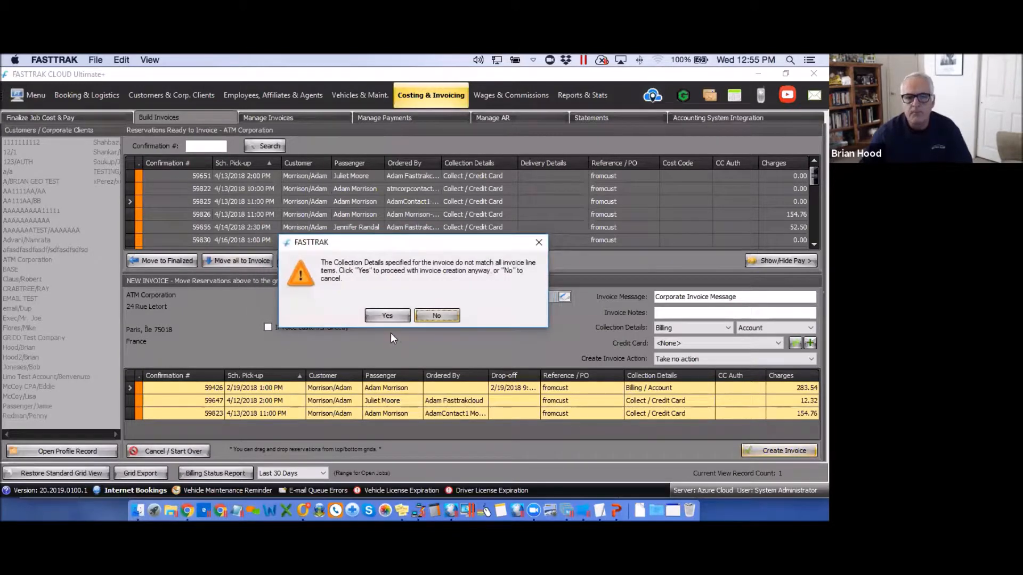
click(394, 316)
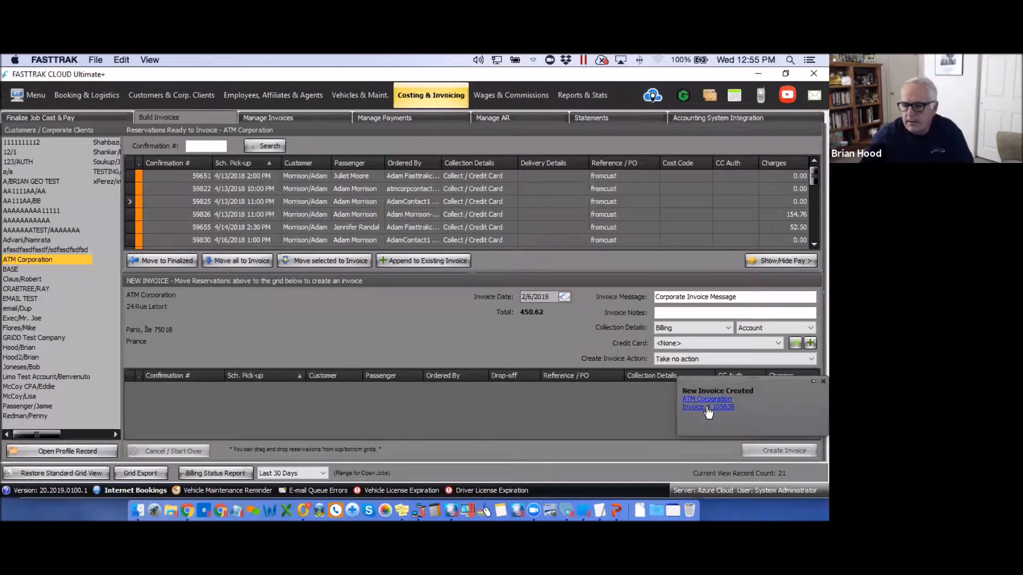
click(278, 117)
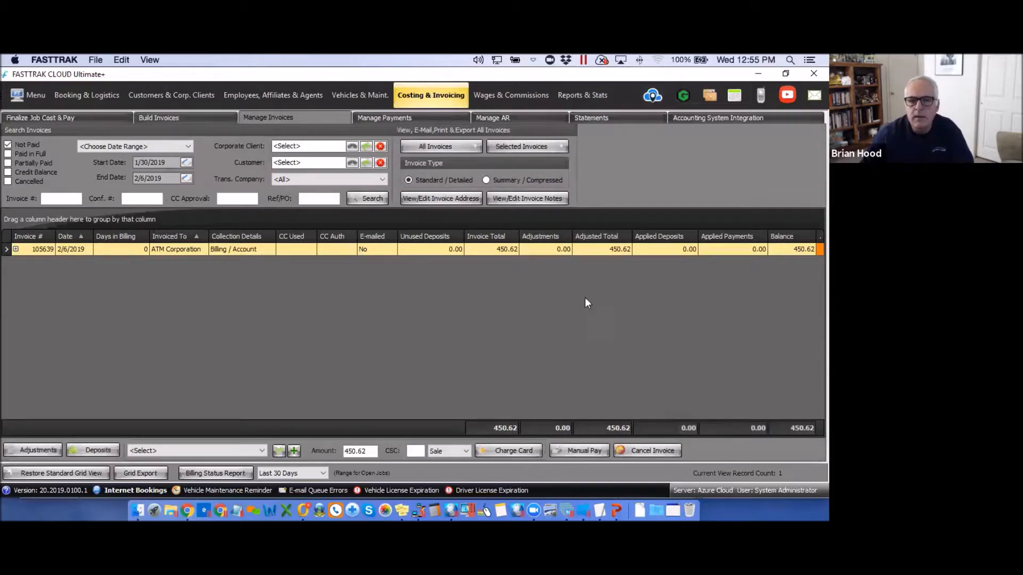
Start e-mailing the selected ATM Corporation invoice 105639 (450.62 balance) from Manage Invoices.
click(555, 149)
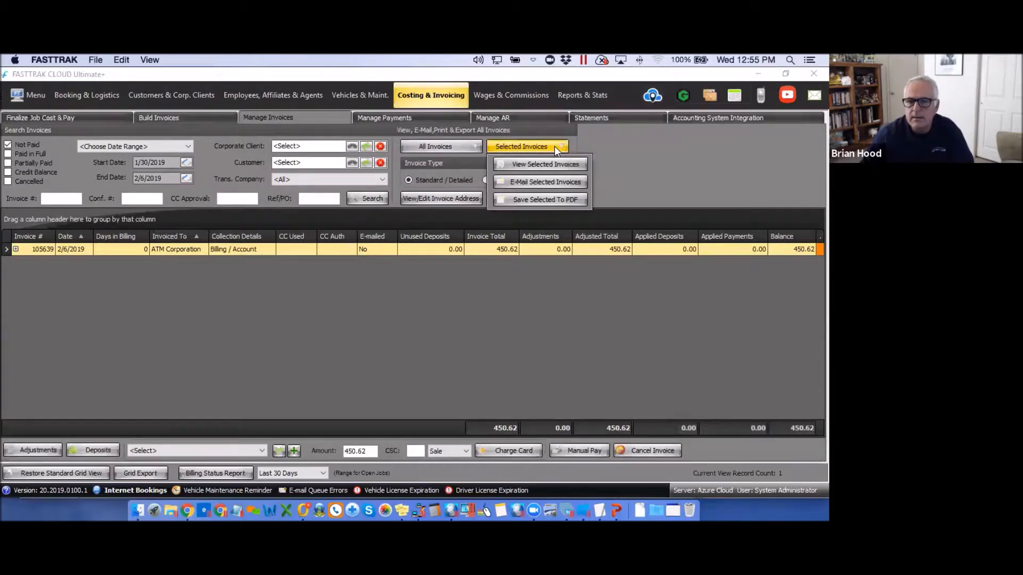
click(536, 183)
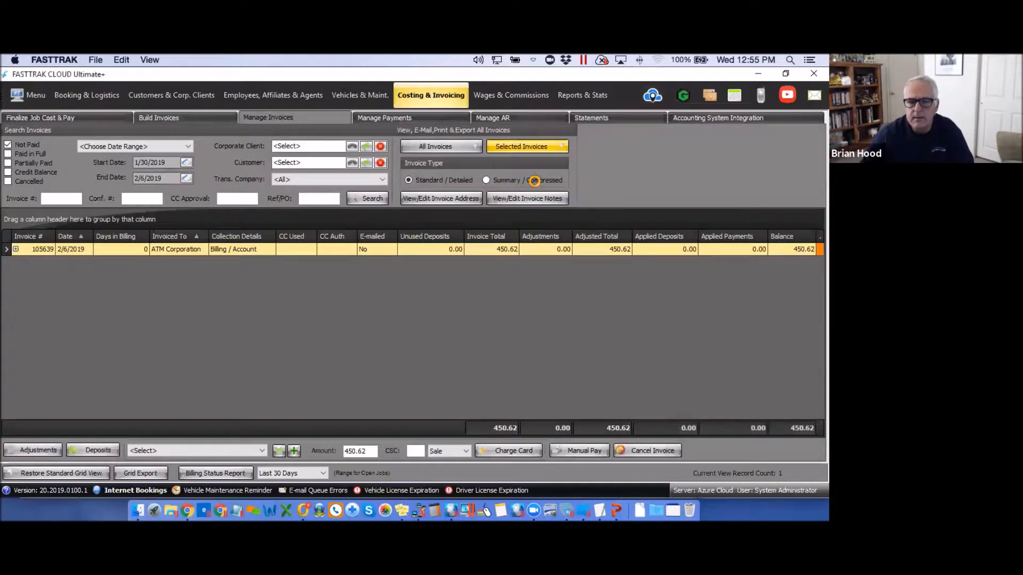
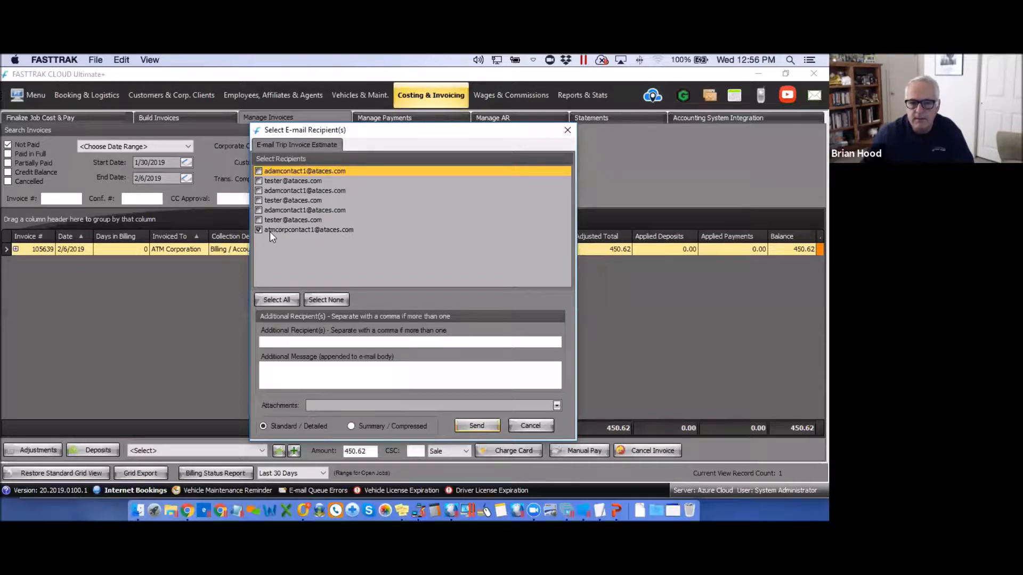
Review the extra recipient, message and PDF attachment options for invoice 105639 without adding any.
click(273, 343)
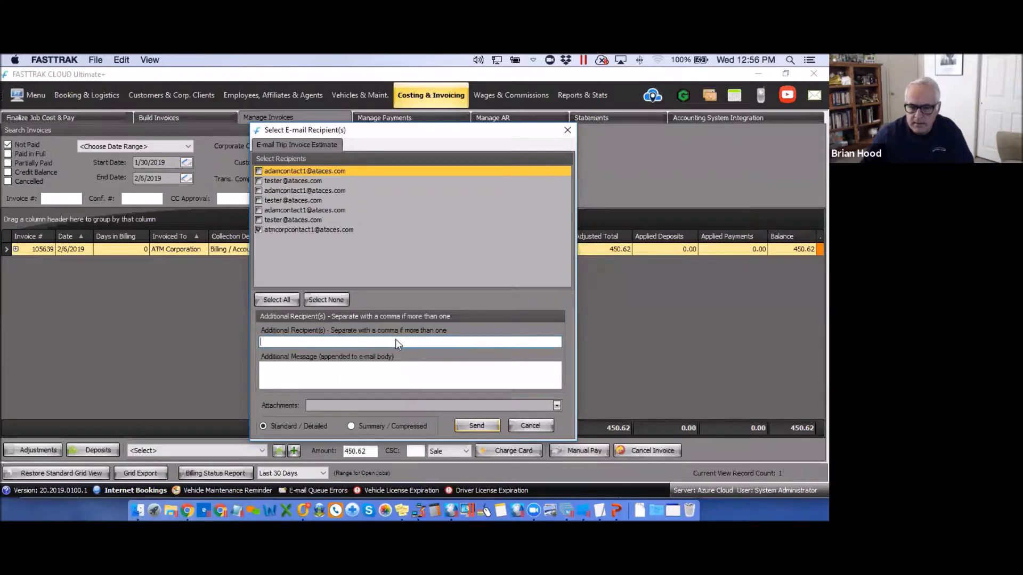
click(276, 372)
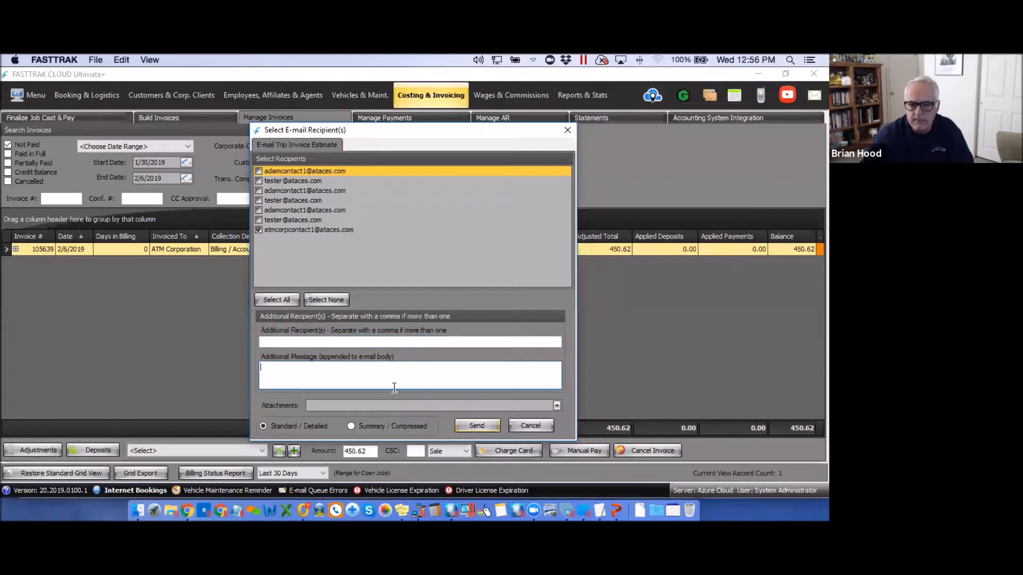
click(557, 405)
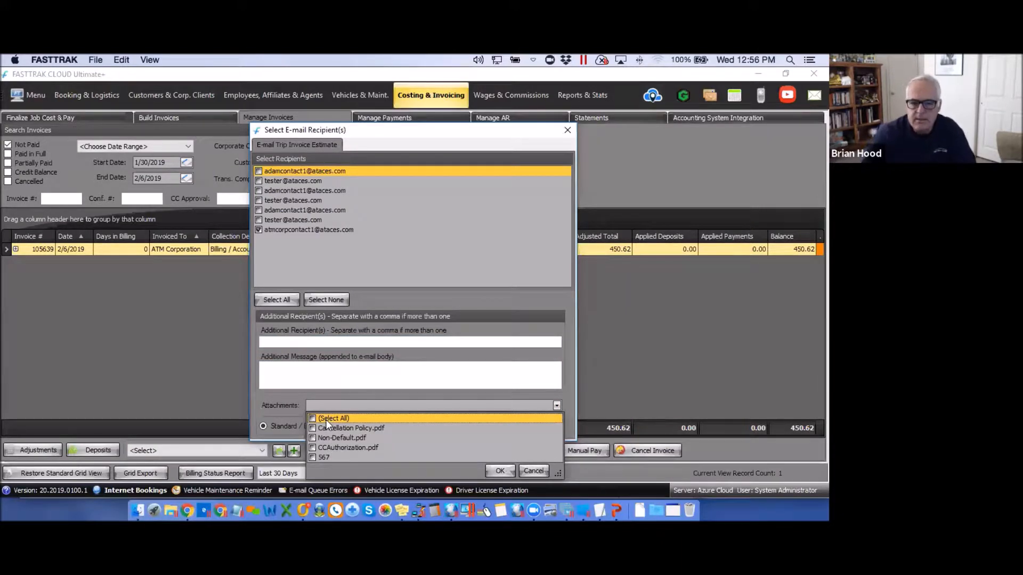
click(426, 220)
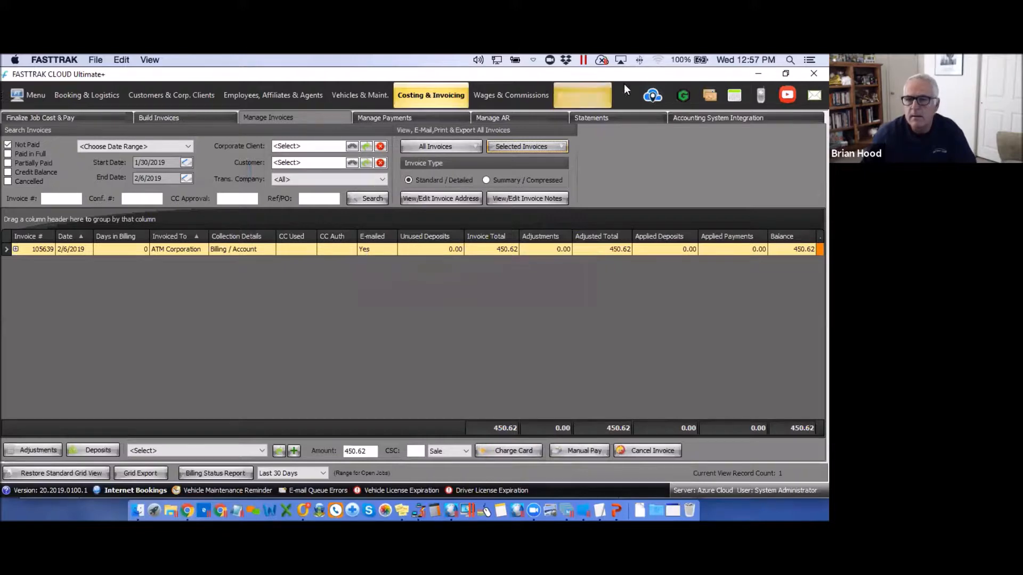
click(708, 97)
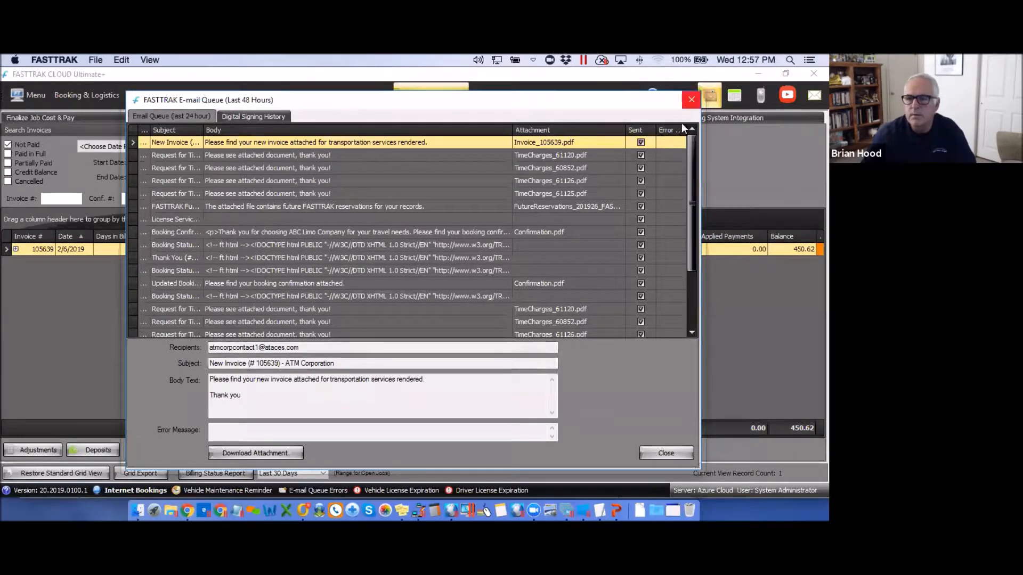
click(690, 100)
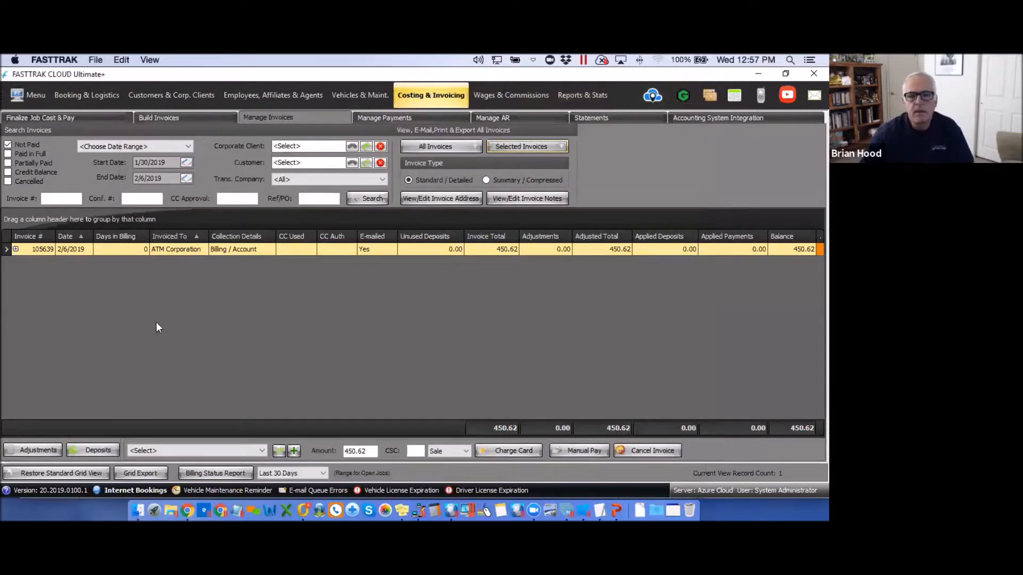
click(352, 147)
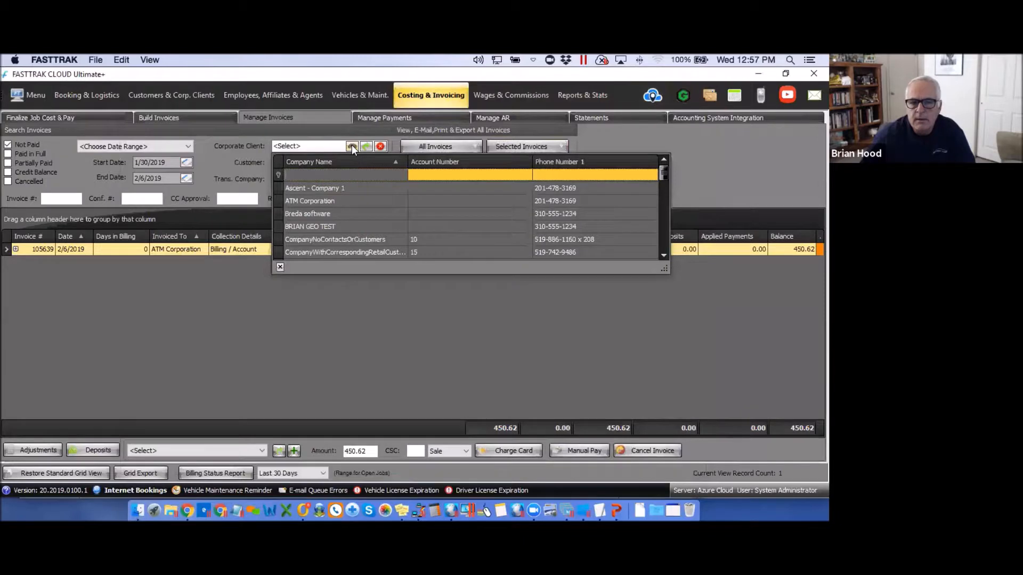
click(352, 146)
click(352, 162)
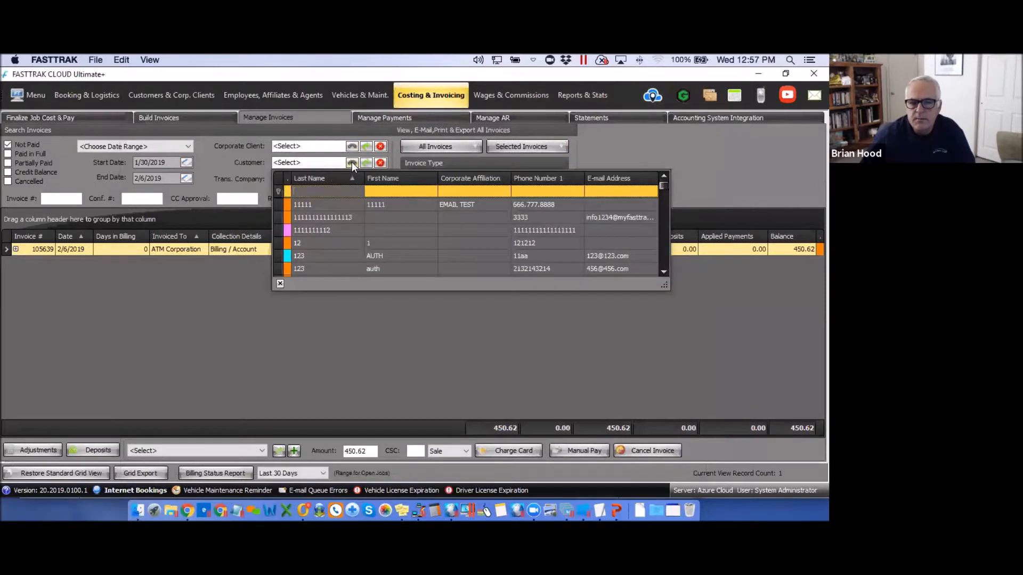
click(352, 162)
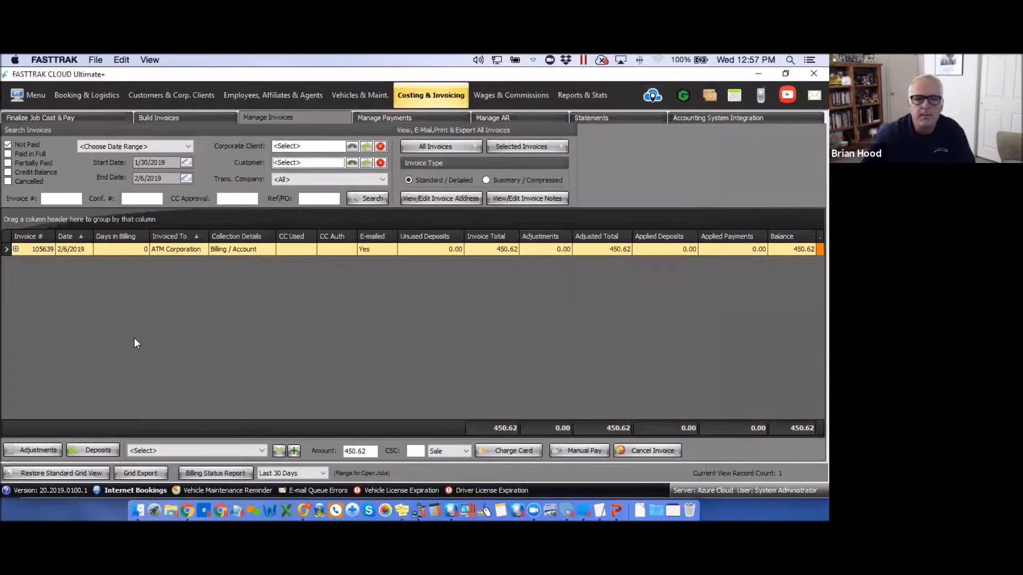
click(171, 95)
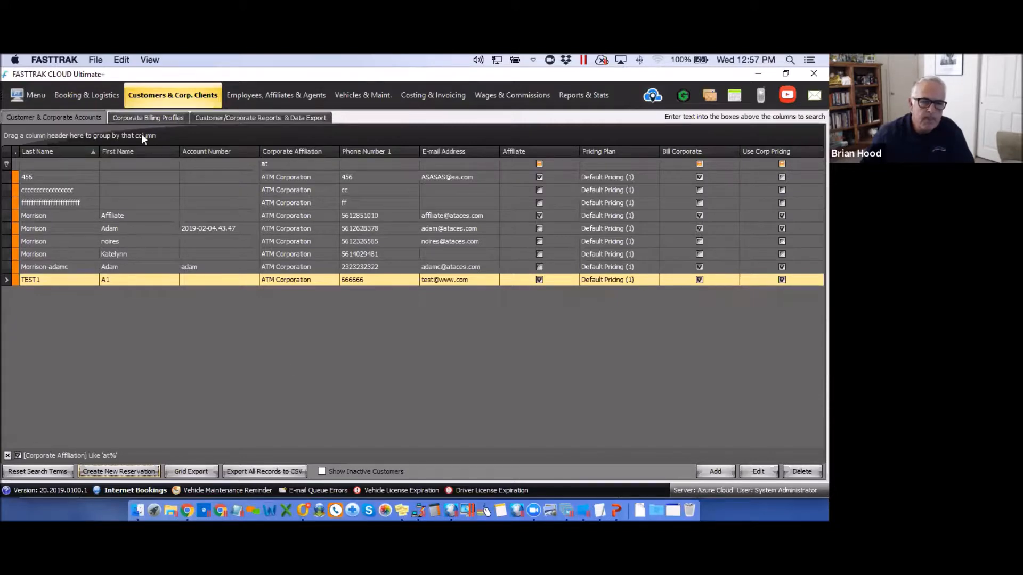
Go from Corporate Billing Profiles to the Reports & Stats revenue analysis for 2/4/2019–2/6/2019.
click(144, 117)
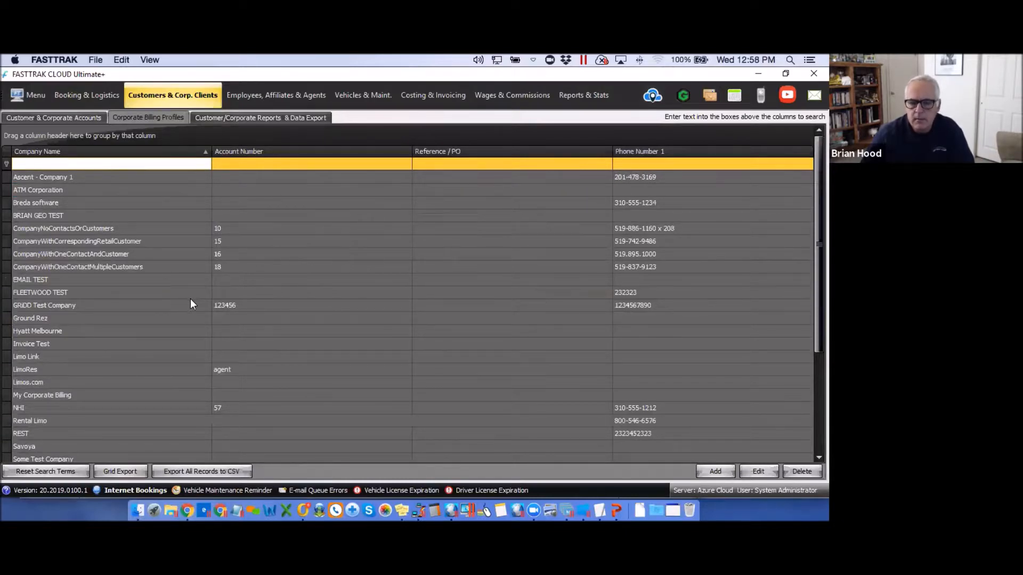
click(581, 99)
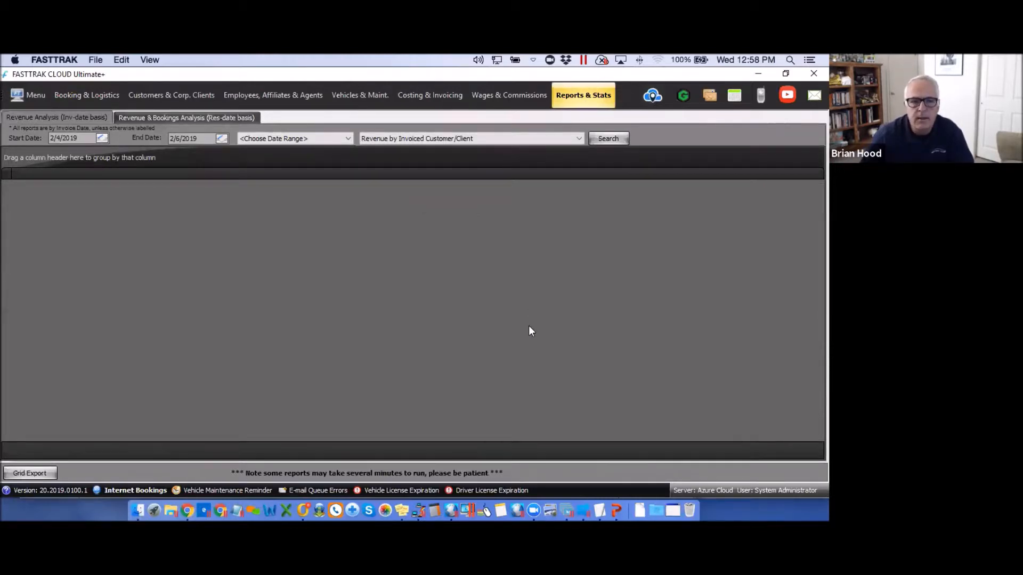
Run the Revenue by Corporate Client report.
click(578, 138)
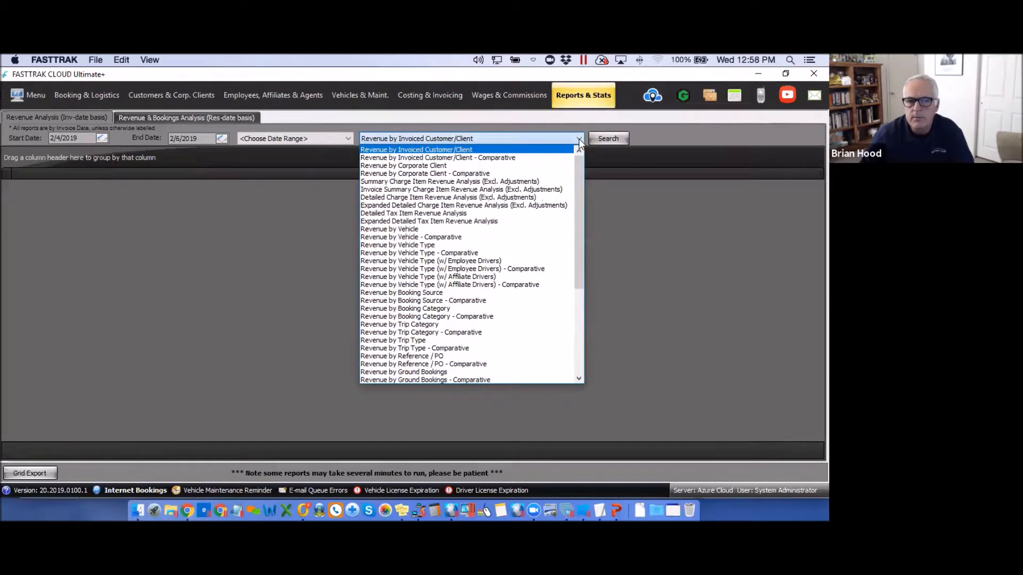
click(429, 167)
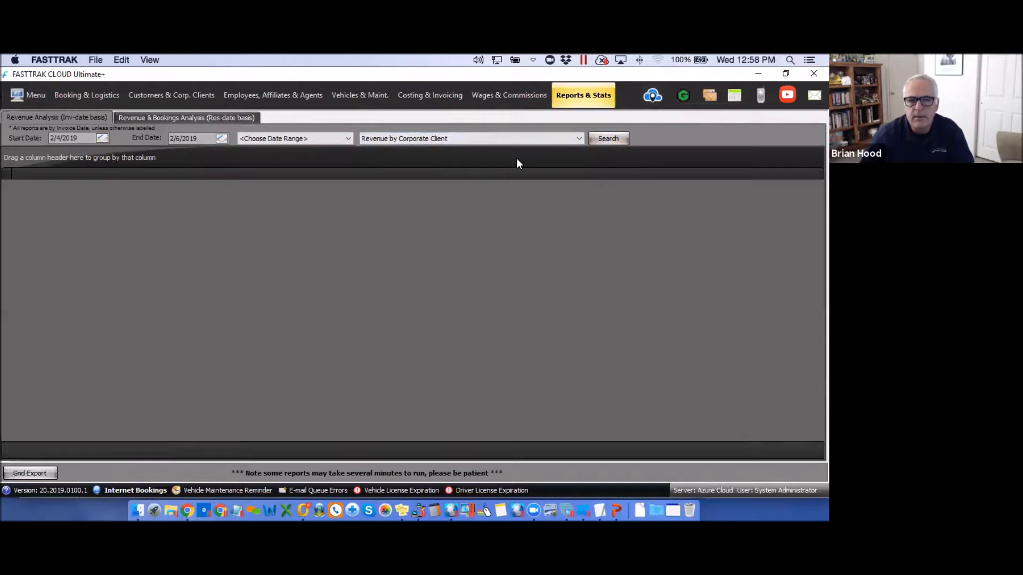
click(607, 139)
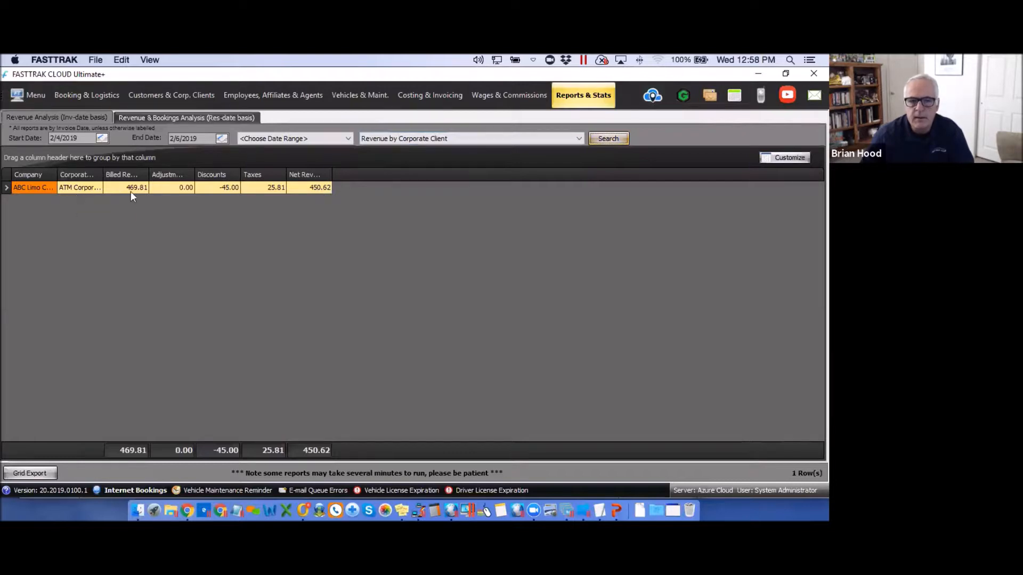
Move the report start date back to 12/2/2018 and rerun it.
click(102, 138)
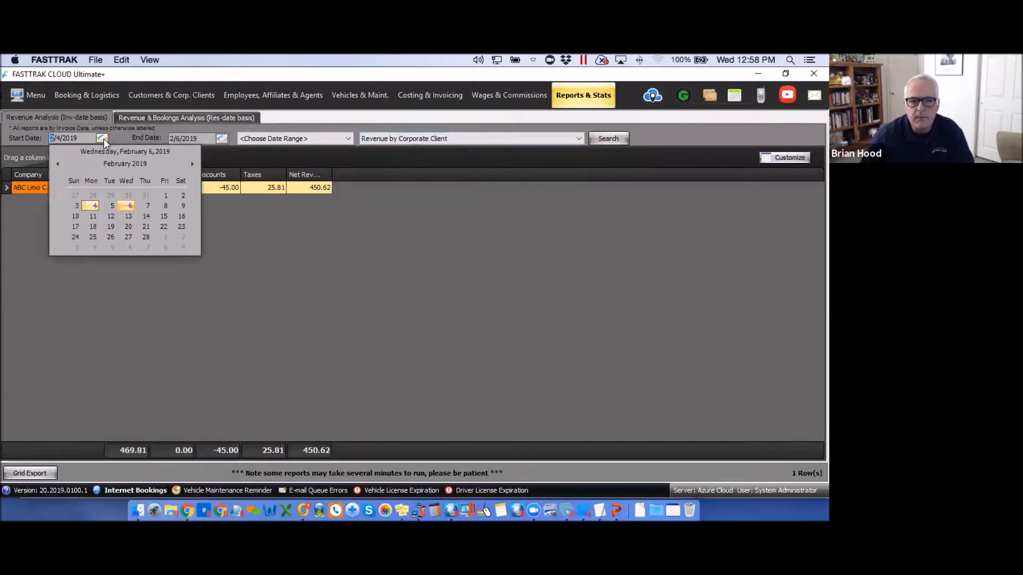
click(57, 164)
click(57, 164)
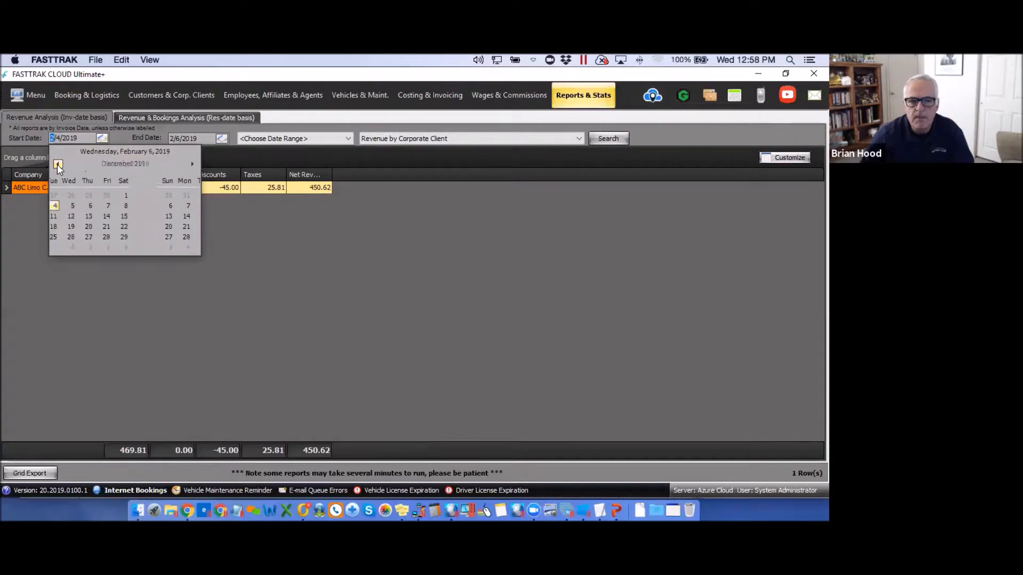
click(77, 205)
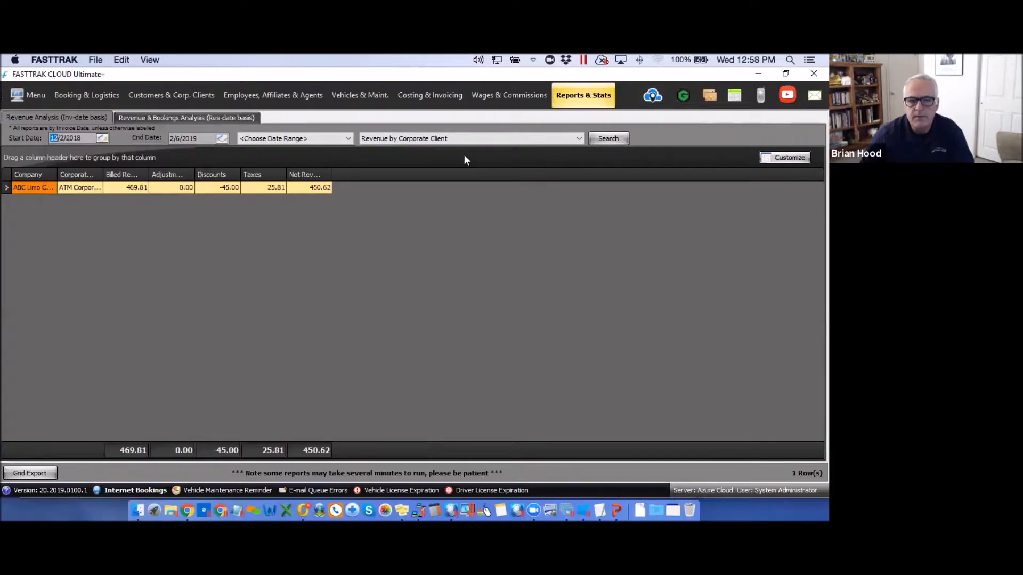
click(609, 138)
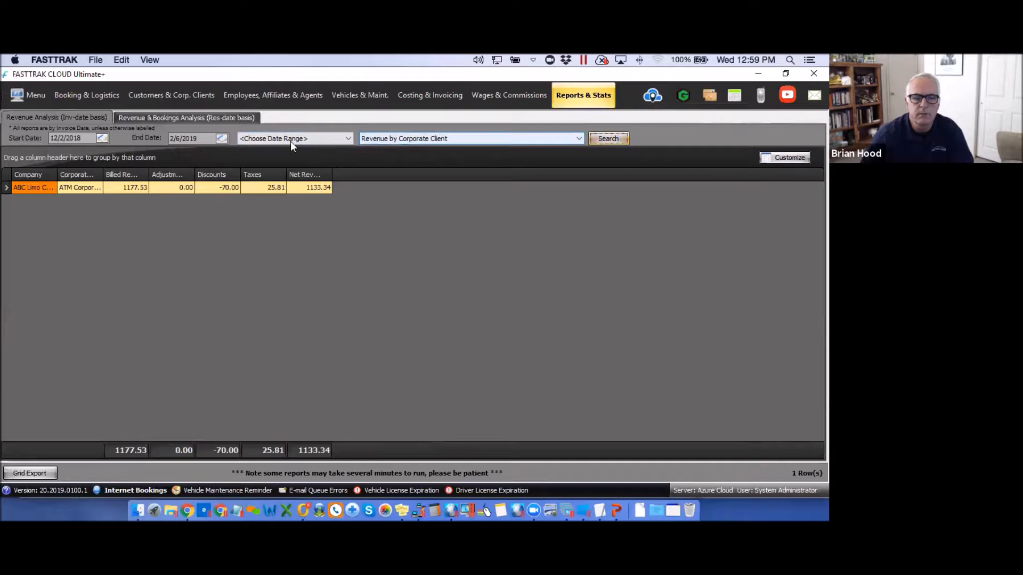
Rerun the corporate client report for the Last 6 Month(s) range.
click(348, 139)
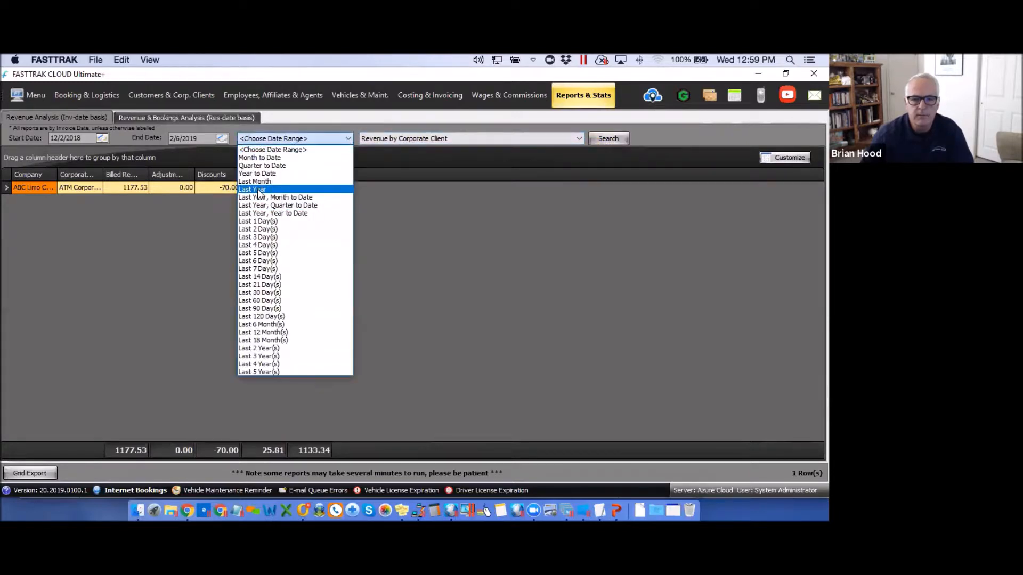
click(257, 324)
click(604, 142)
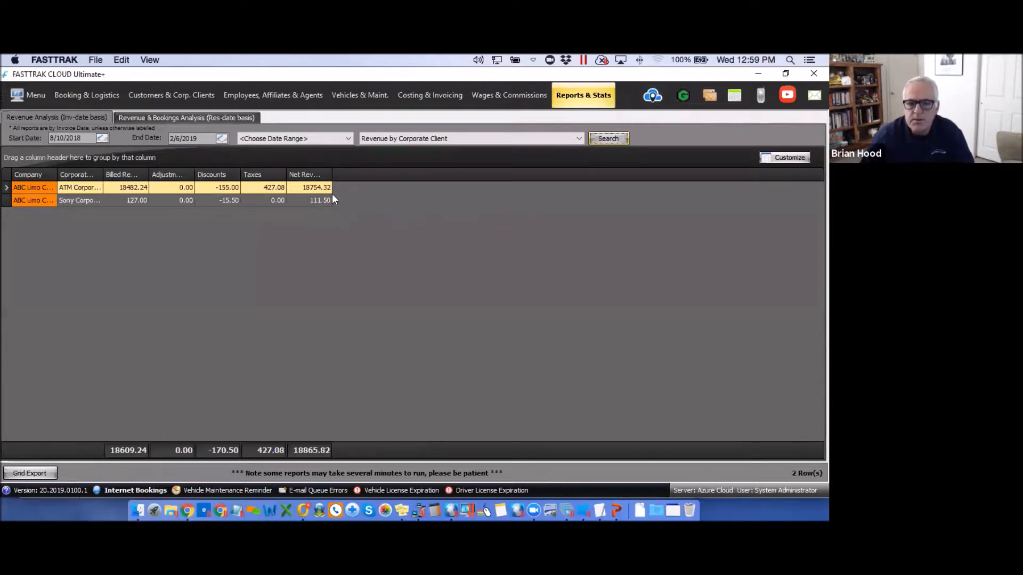
Browse the available report types without changing the selection.
click(577, 137)
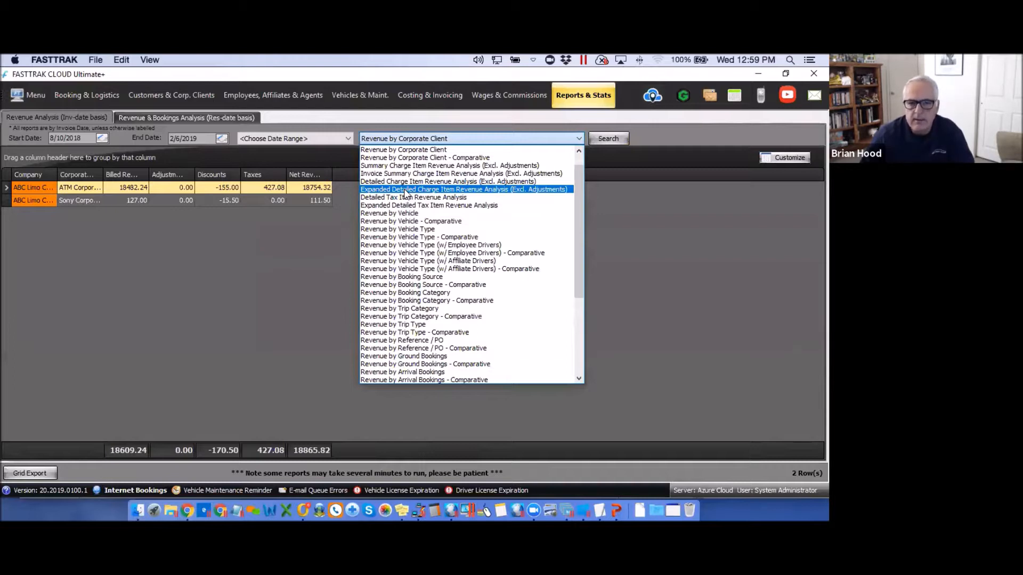
click(264, 267)
click(580, 138)
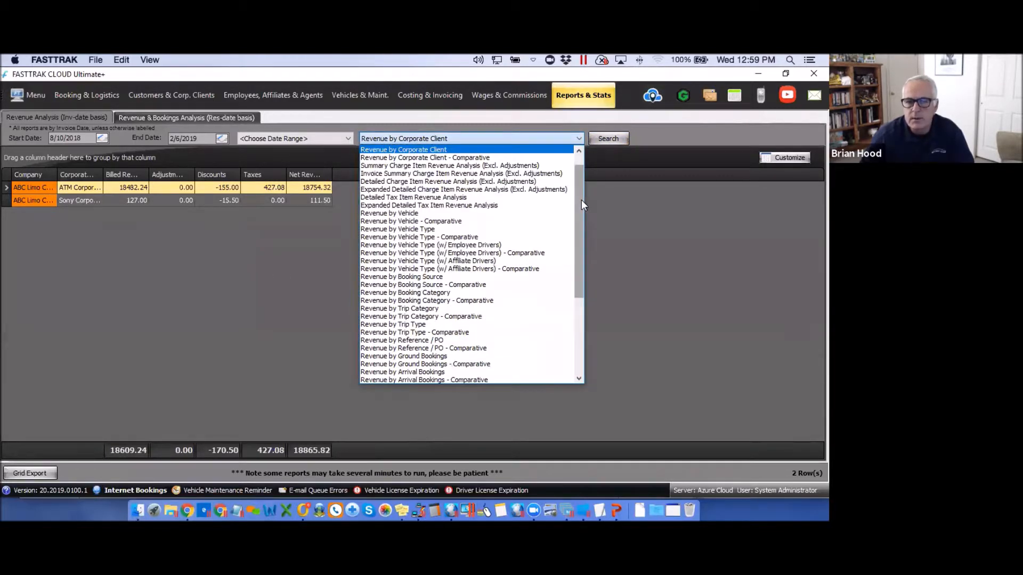
drag(580, 200, 579, 168)
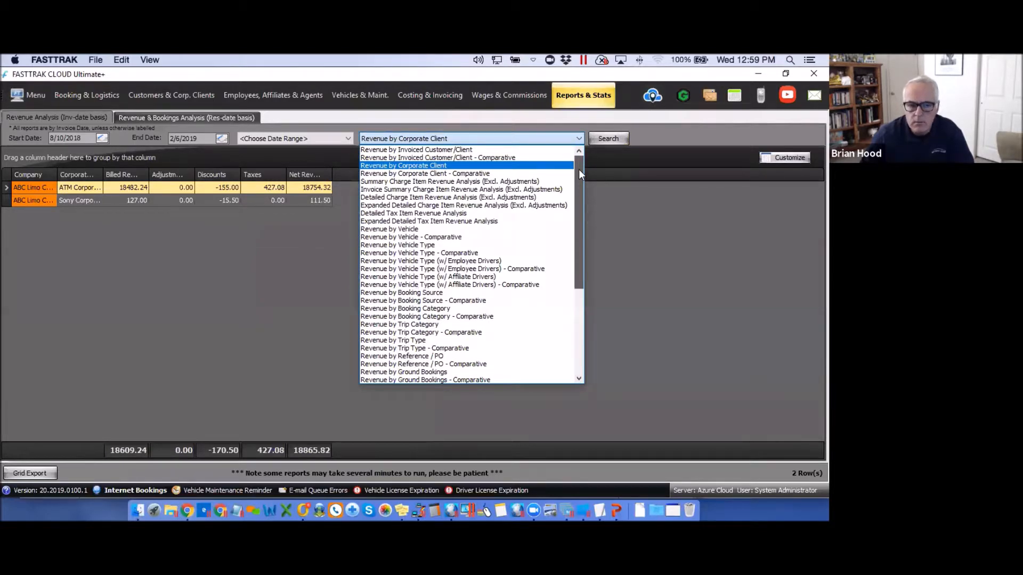
click(283, 283)
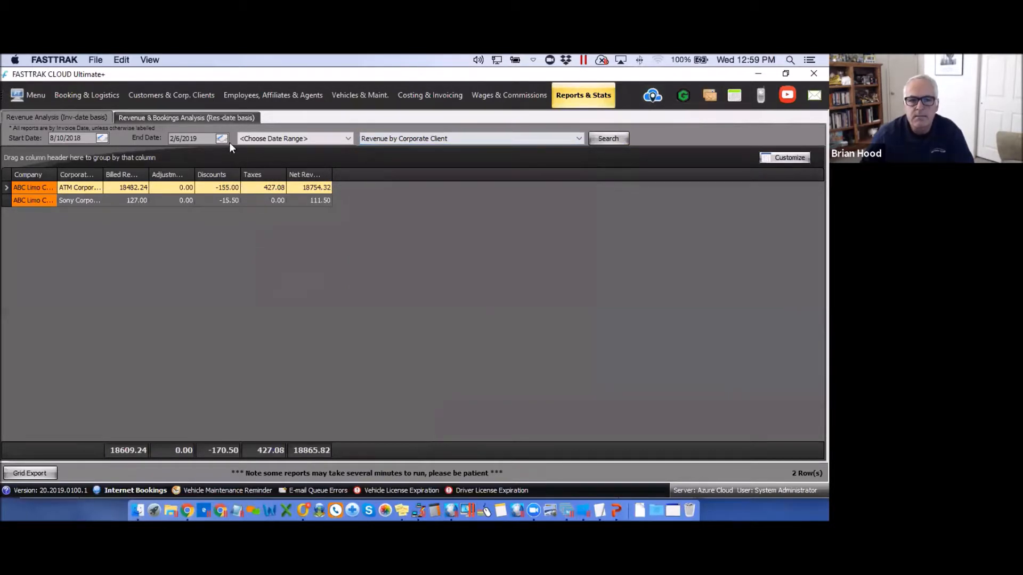
Run the Charge Item Booking Analysis report under reservation-date revenue analysis.
click(195, 116)
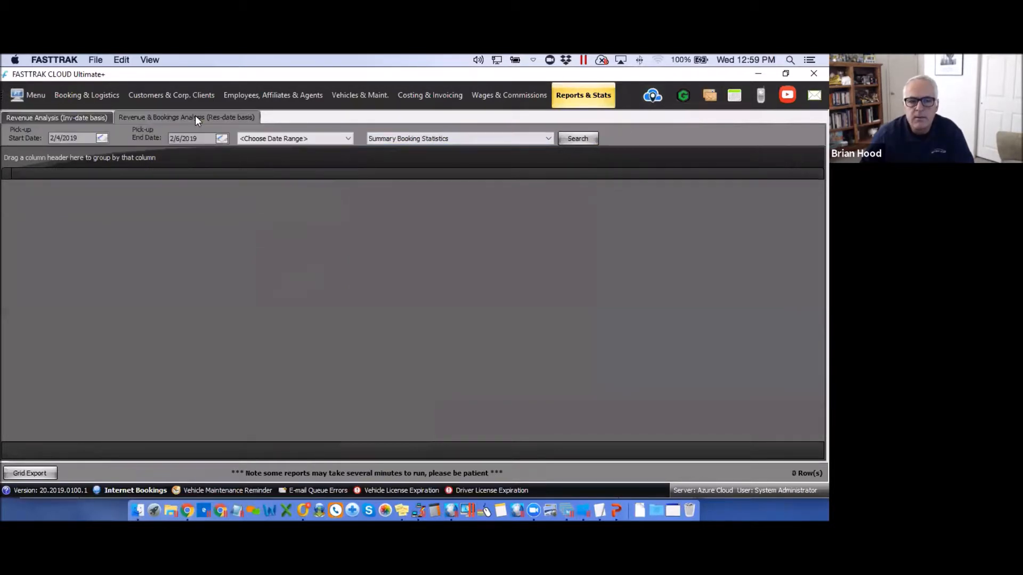
click(549, 139)
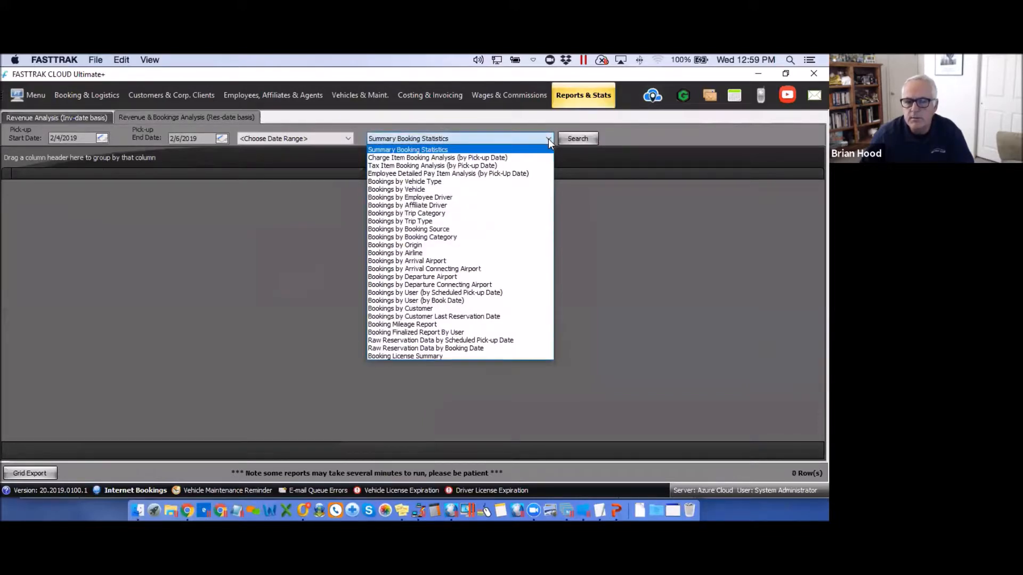
click(407, 158)
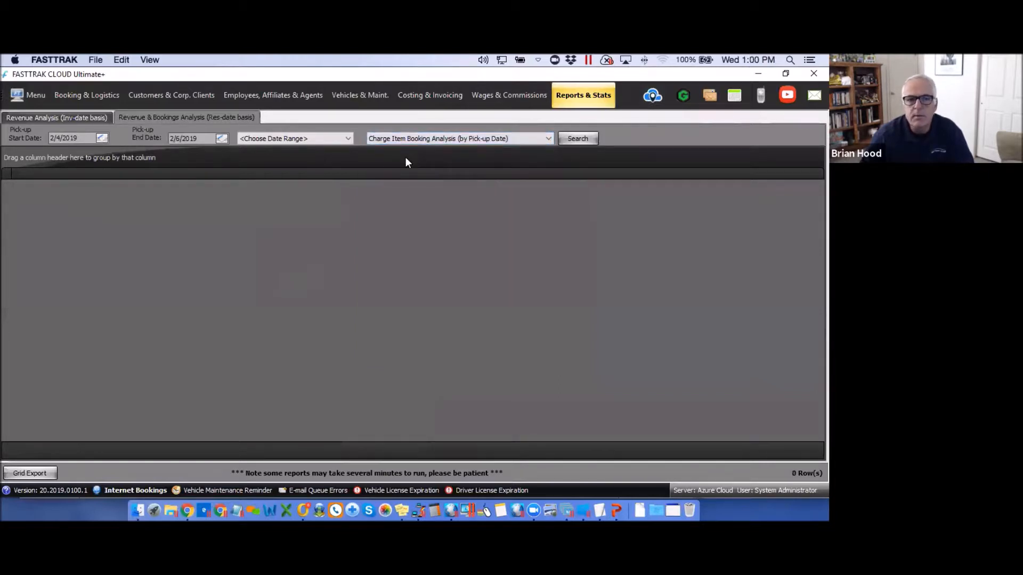
click(579, 138)
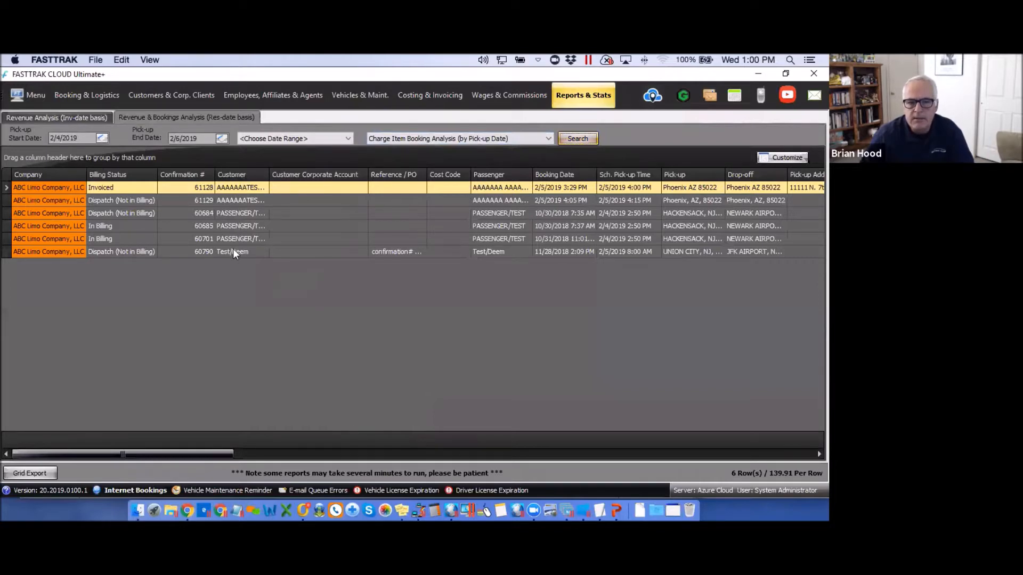
Filter the report's Customer column to PASSENGER/TEST, leaving three bookings totalling 611.13.
drag(221, 455, 611, 456)
click(634, 459)
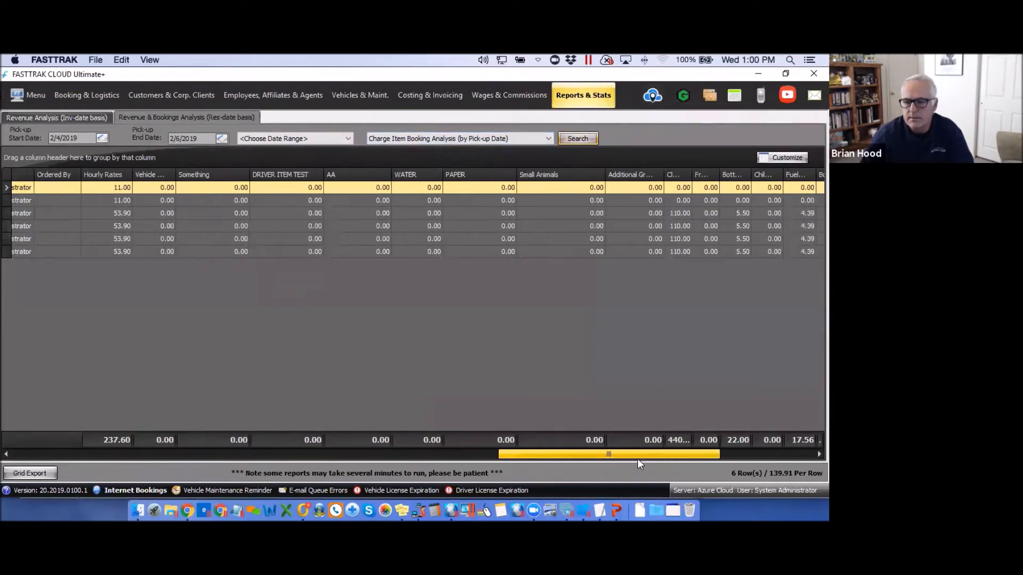
scroll(637, 459, left, 10)
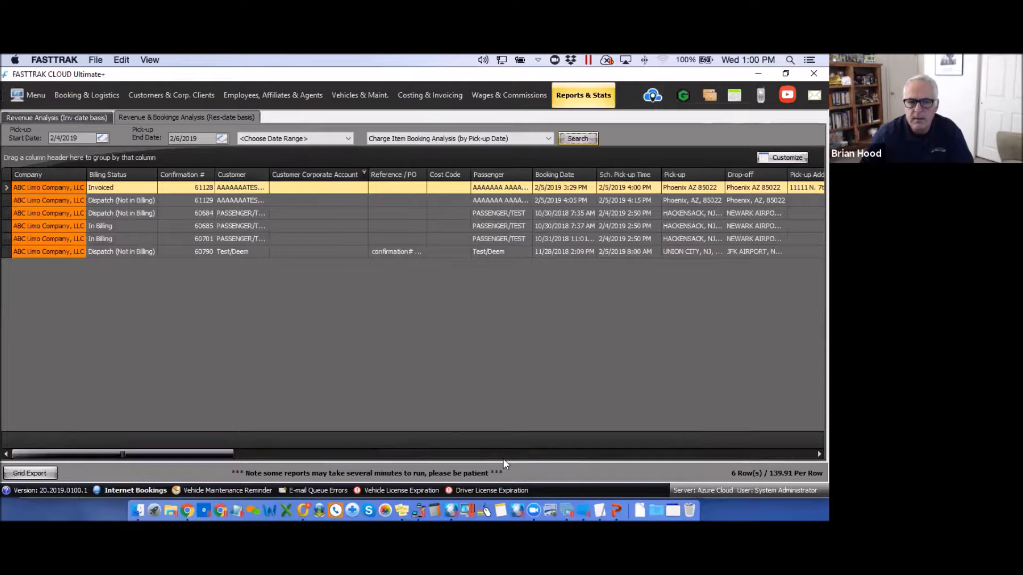
click(265, 172)
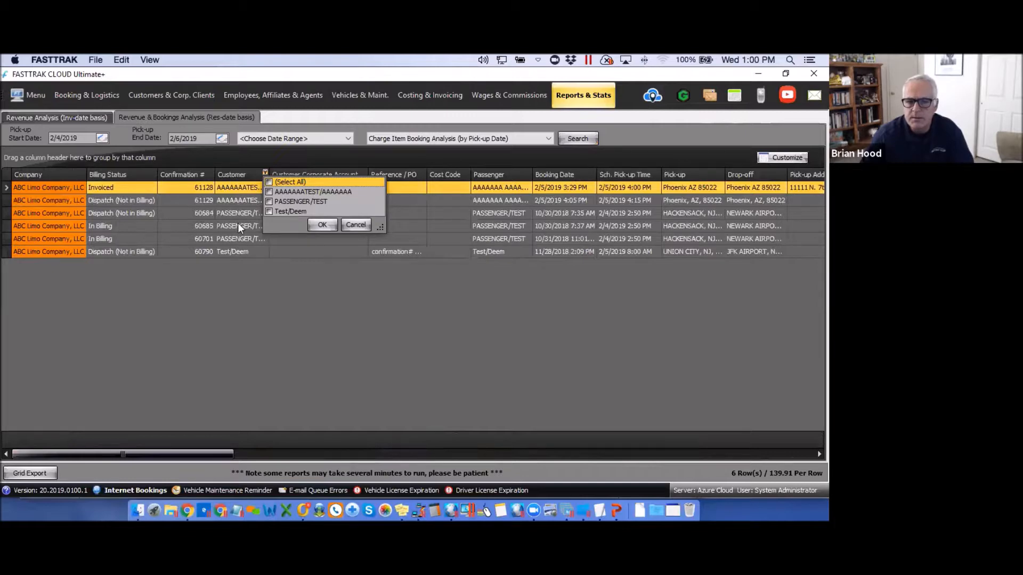
click(323, 224)
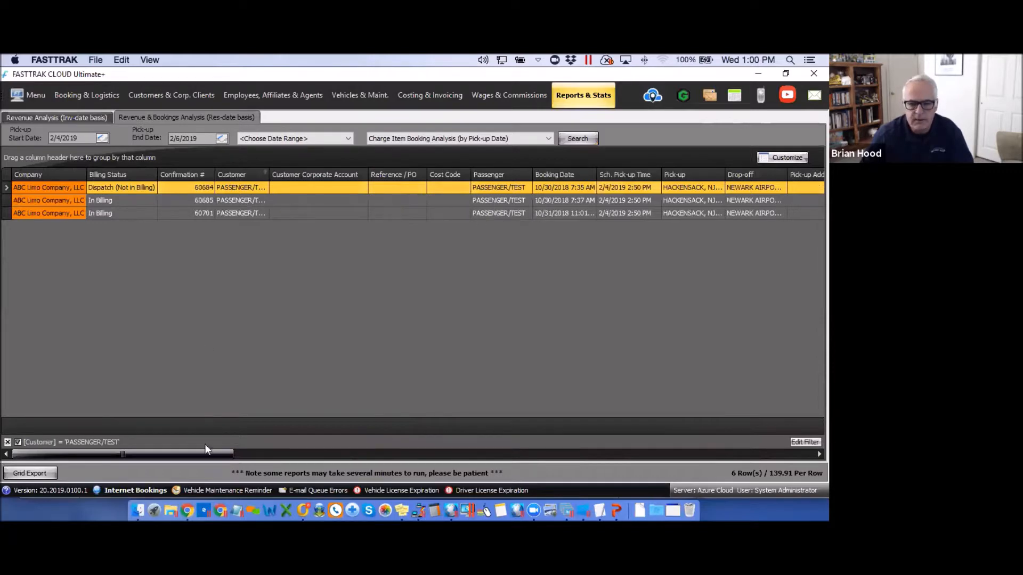
drag(210, 454, 811, 452)
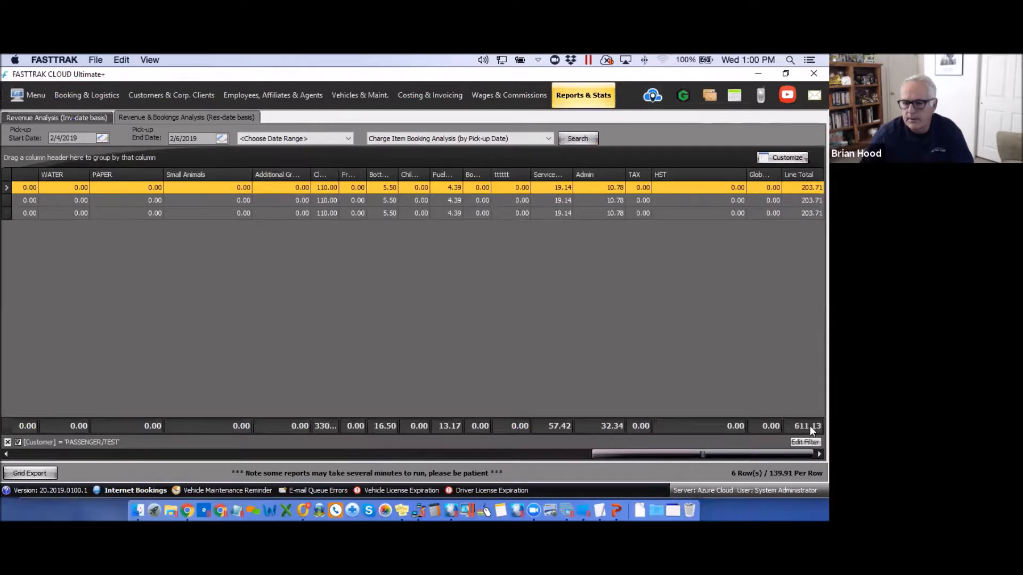
click(26, 472)
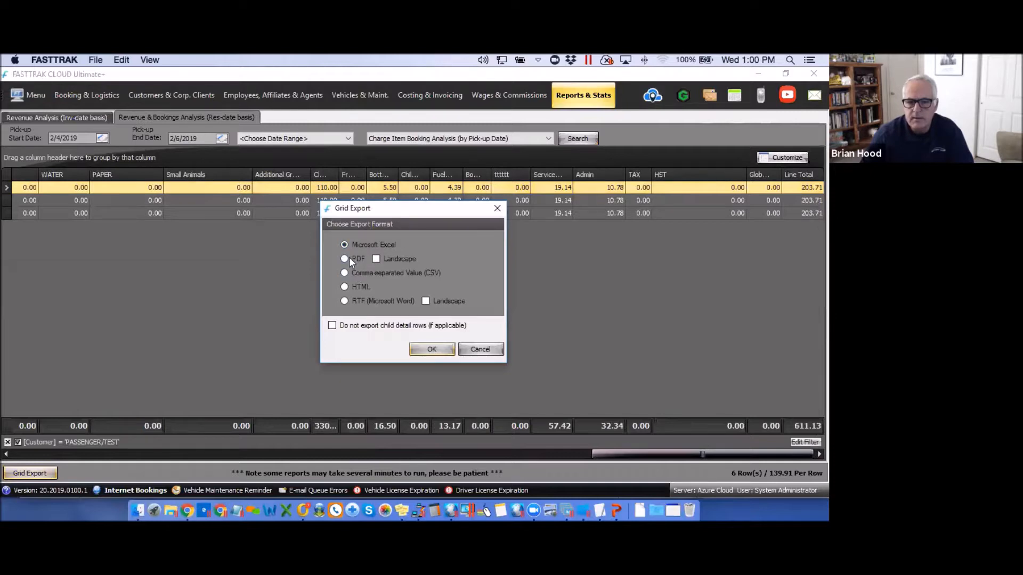
click(497, 209)
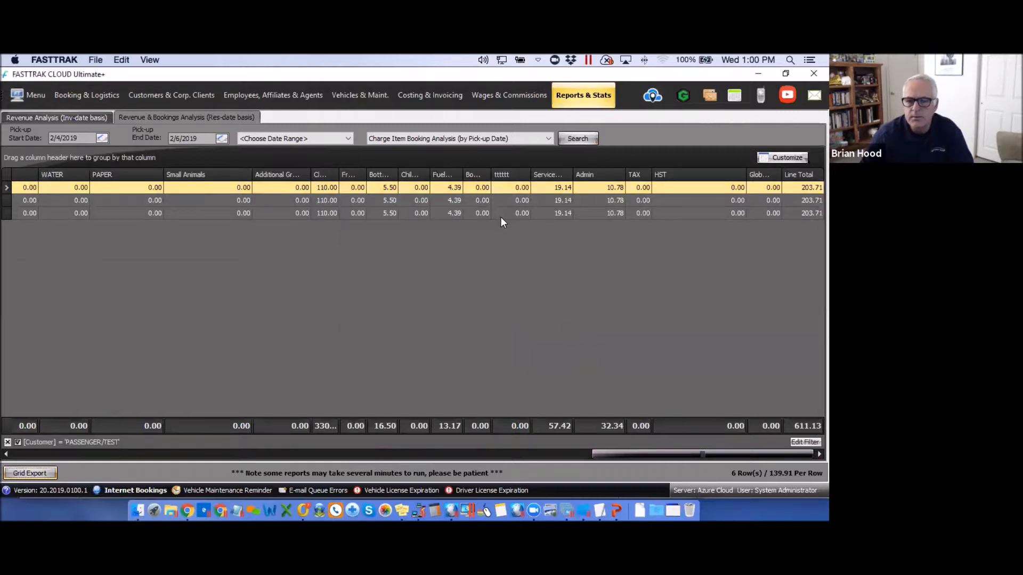
drag(620, 452, 21, 445)
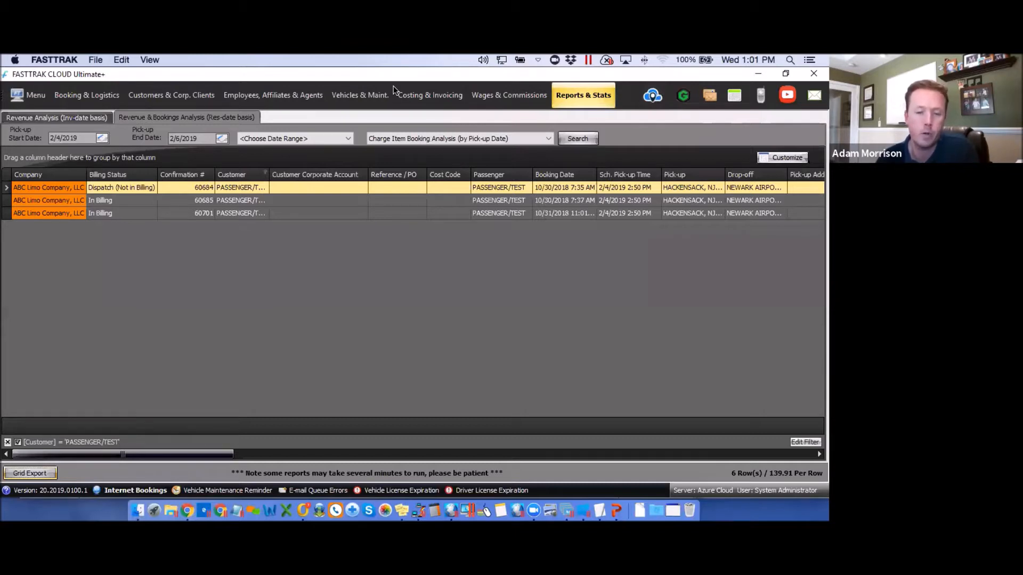
click(166, 97)
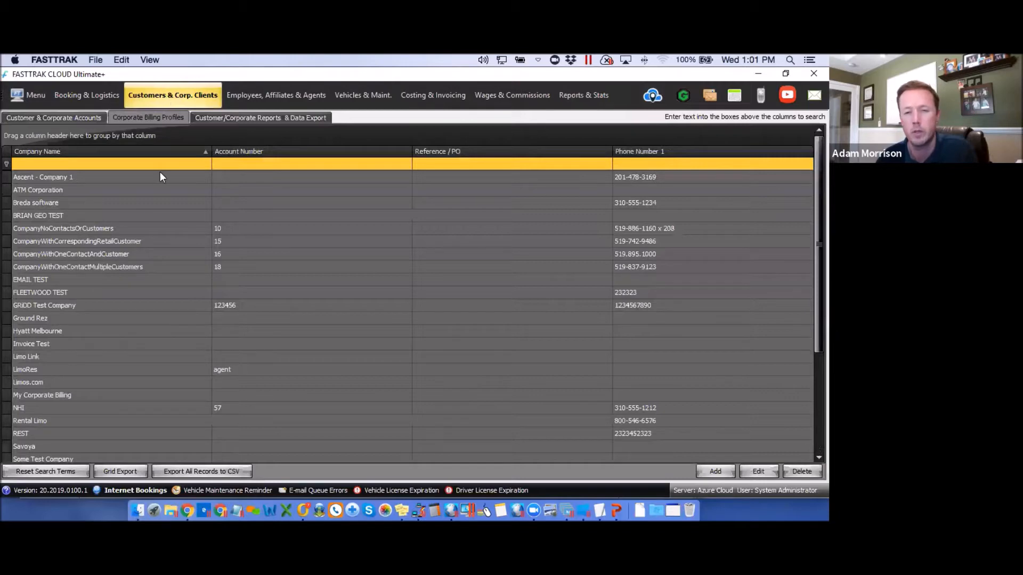
click(171, 192)
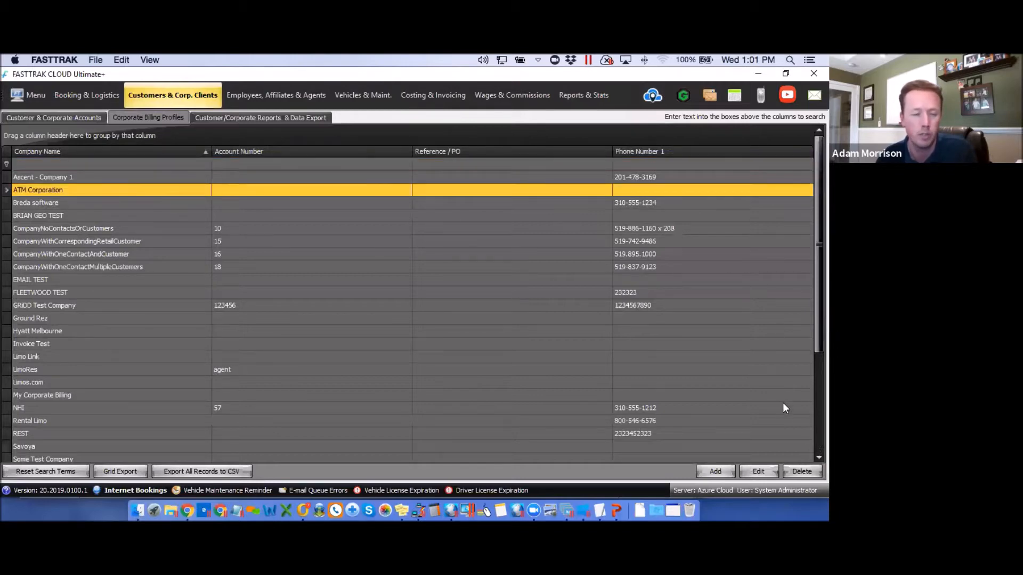
click(767, 473)
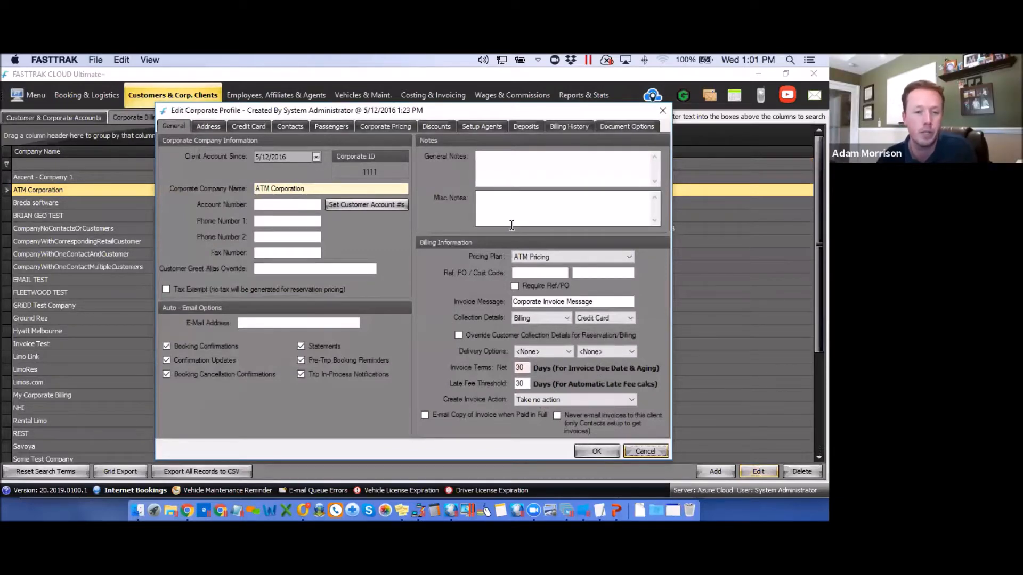
click(289, 126)
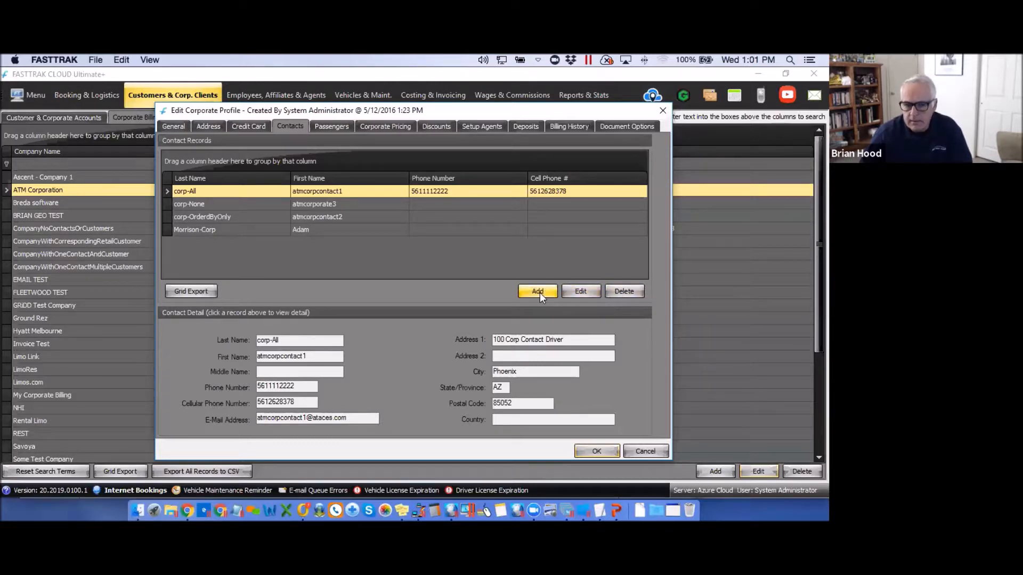
Open the corp-All contact, showing all six booking notifications and All invoices enabled.
click(581, 291)
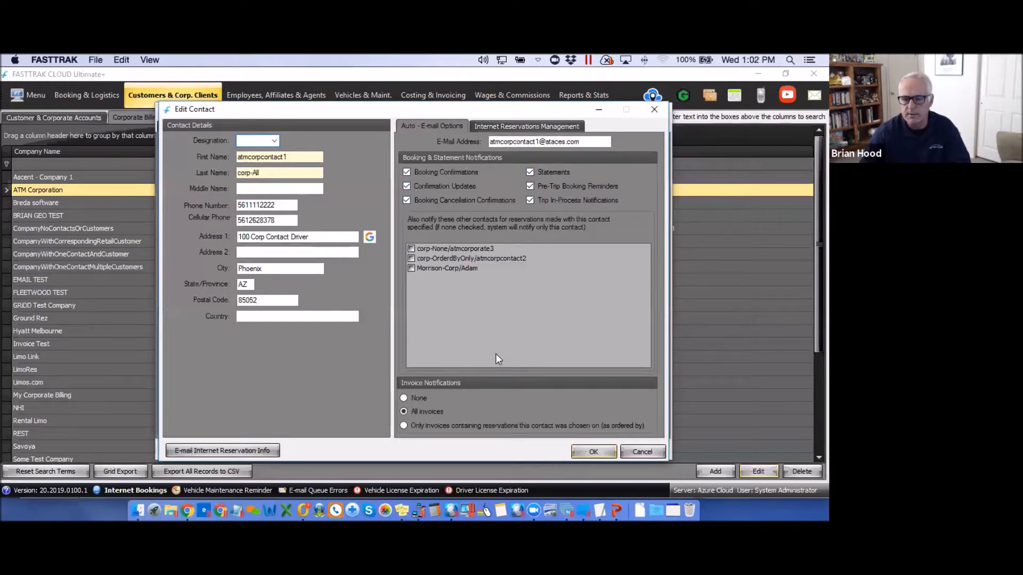
On Internet Reservations Management, uncheck both checked customer accounts so all are manageable.
click(519, 128)
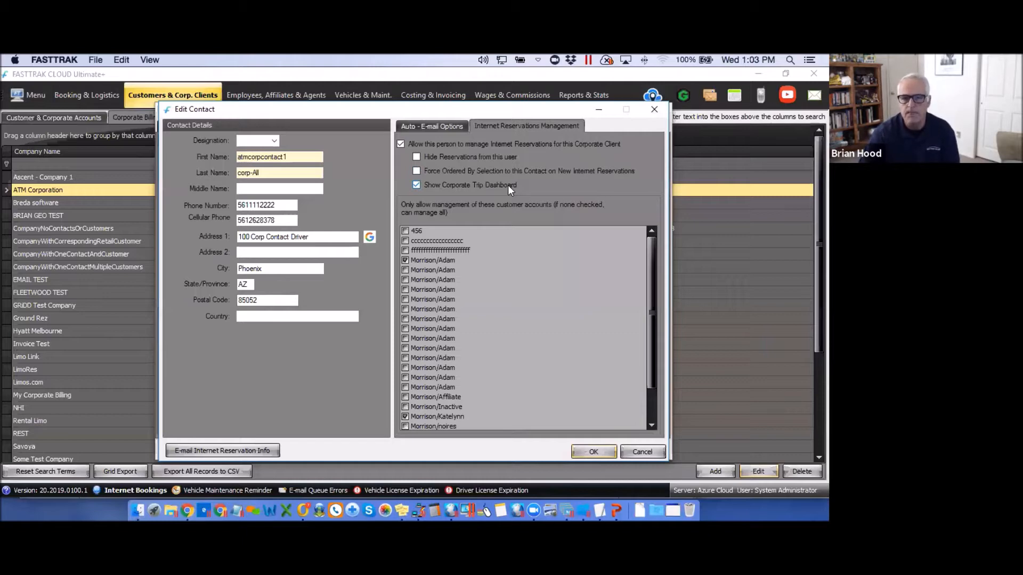
click(404, 260)
click(405, 417)
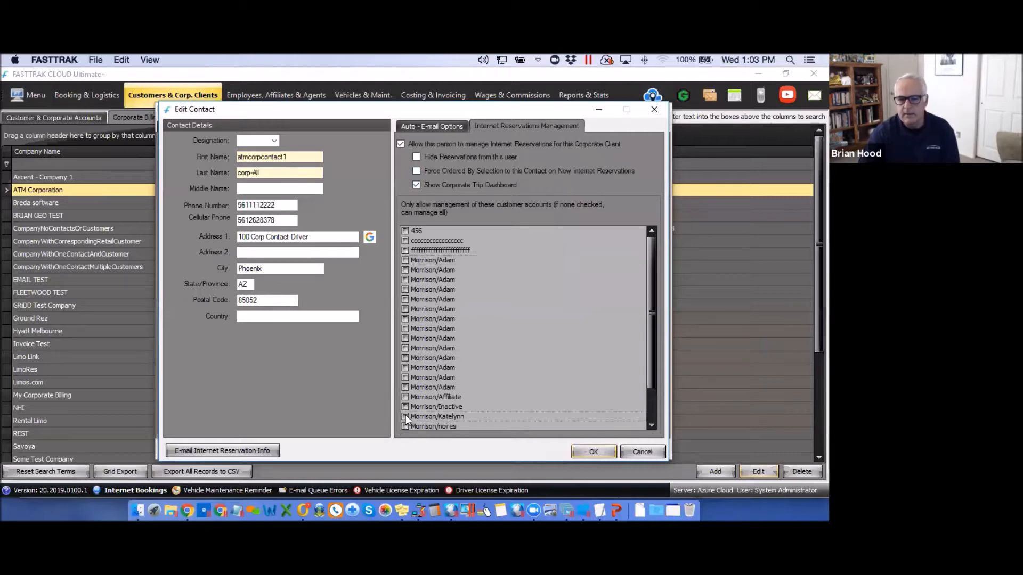
mouse_move(652, 386)
mouse_down()
mouse_move(652, 411)
mouse_move(650, 332)
mouse_move(651, 404)
mouse_up()
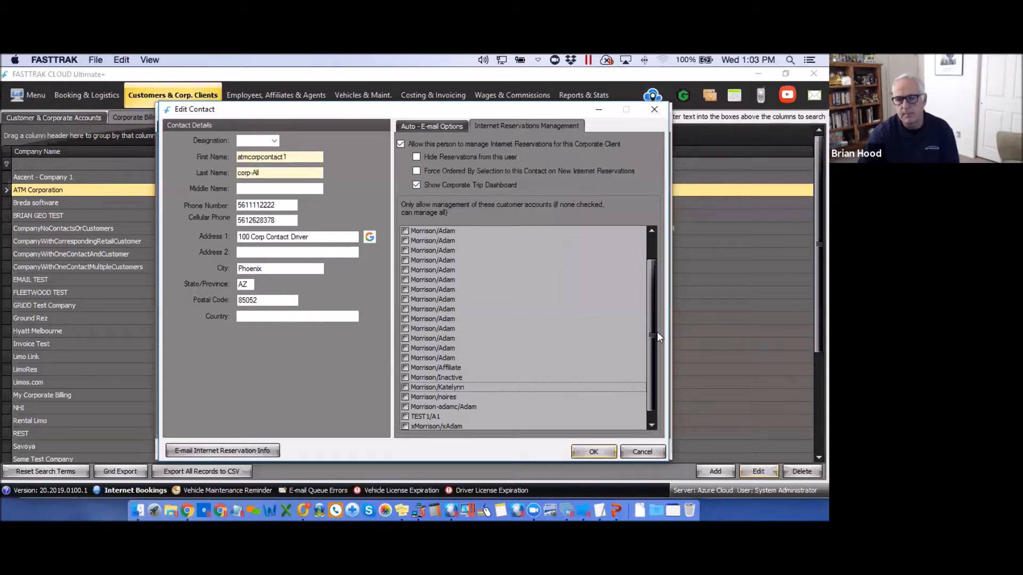
scroll(650, 281, up, 1)
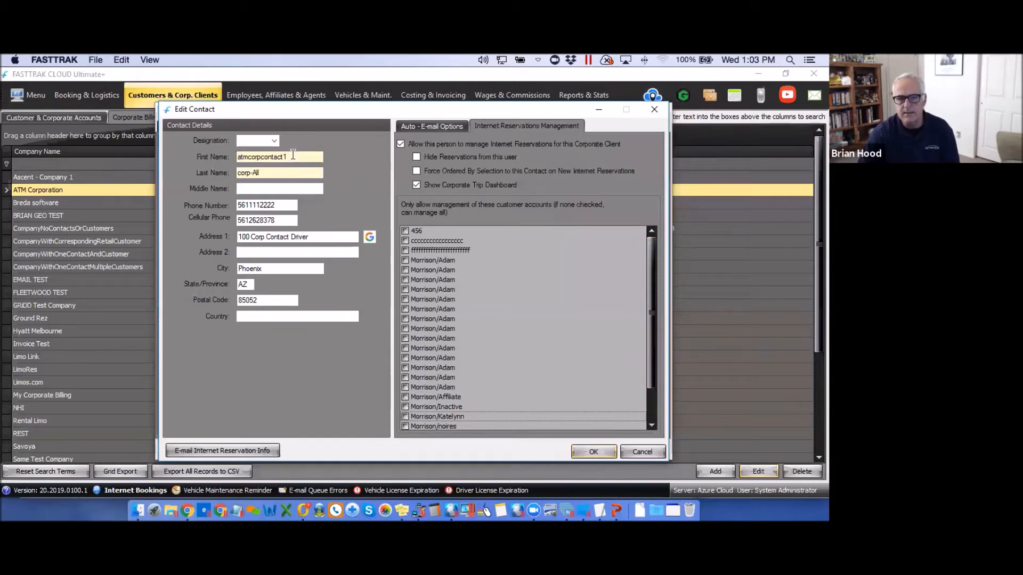
drag(292, 155, 221, 155)
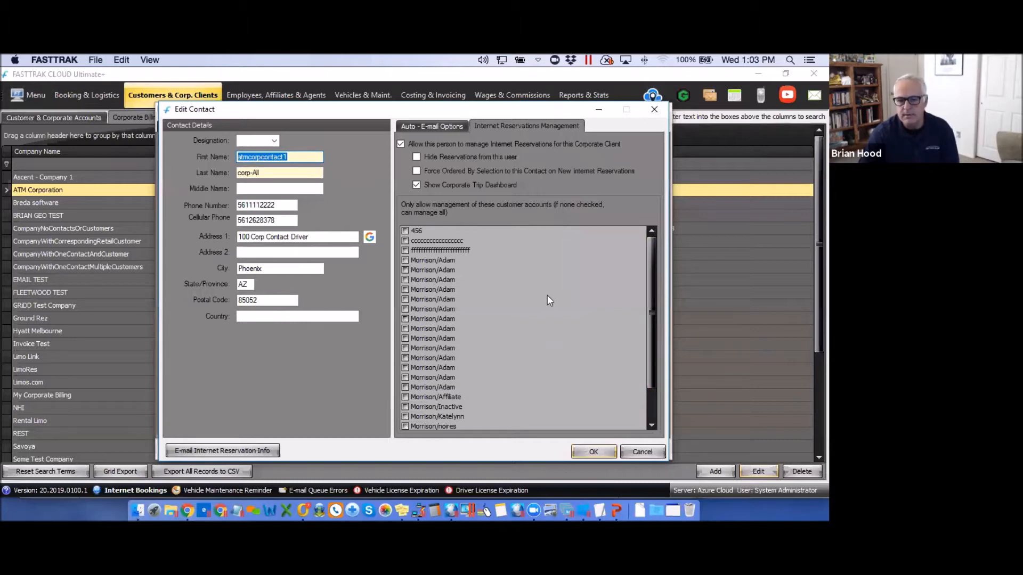
Check the 456, cccc and ffff customer accounts, then close the Edit Contact window.
click(405, 231)
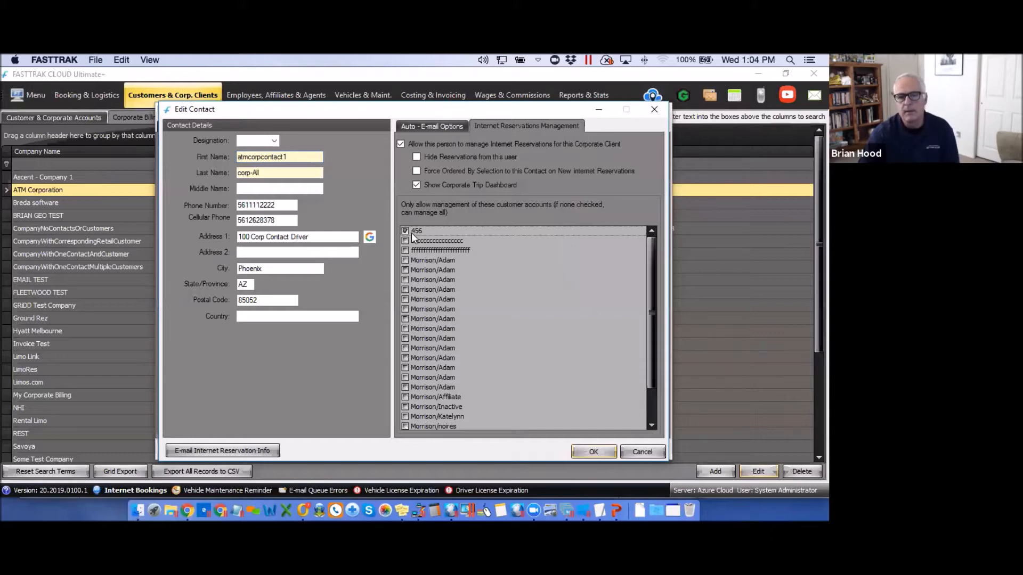
click(406, 231)
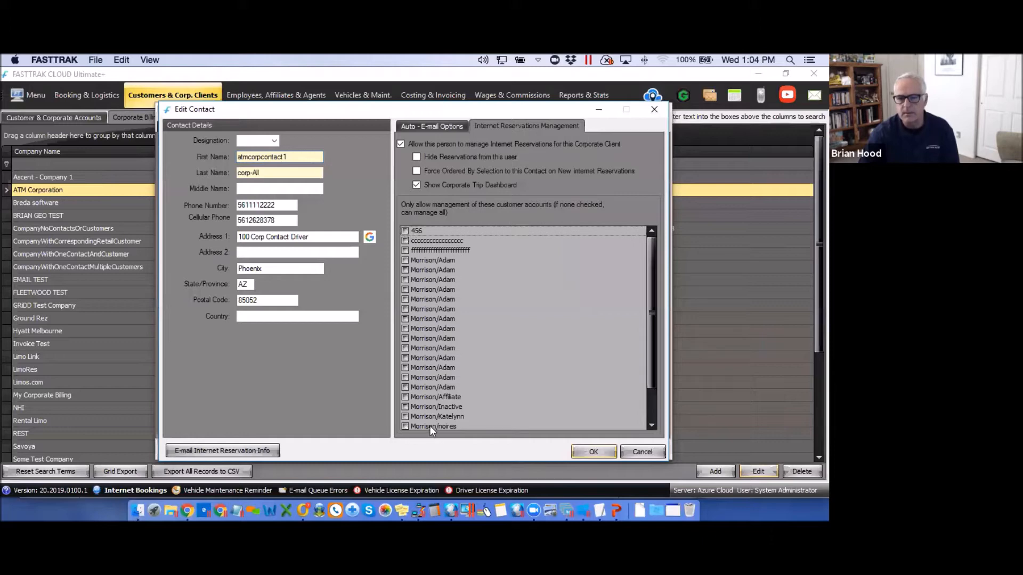
click(405, 231)
click(405, 241)
click(406, 251)
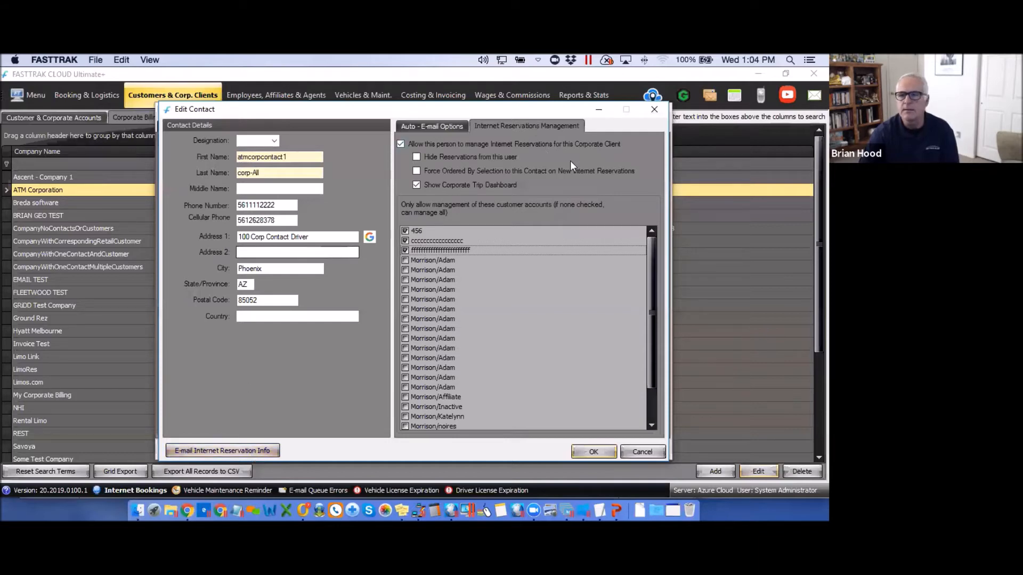
click(654, 109)
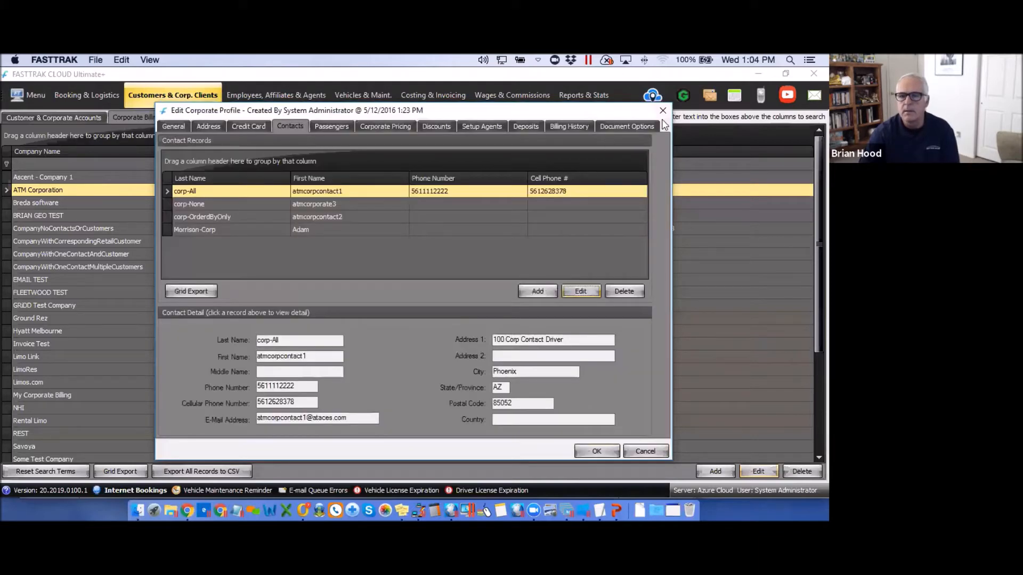
Close the ATM Corporation profile, end the Questions? slideshow and return to the Webinars page.
click(663, 110)
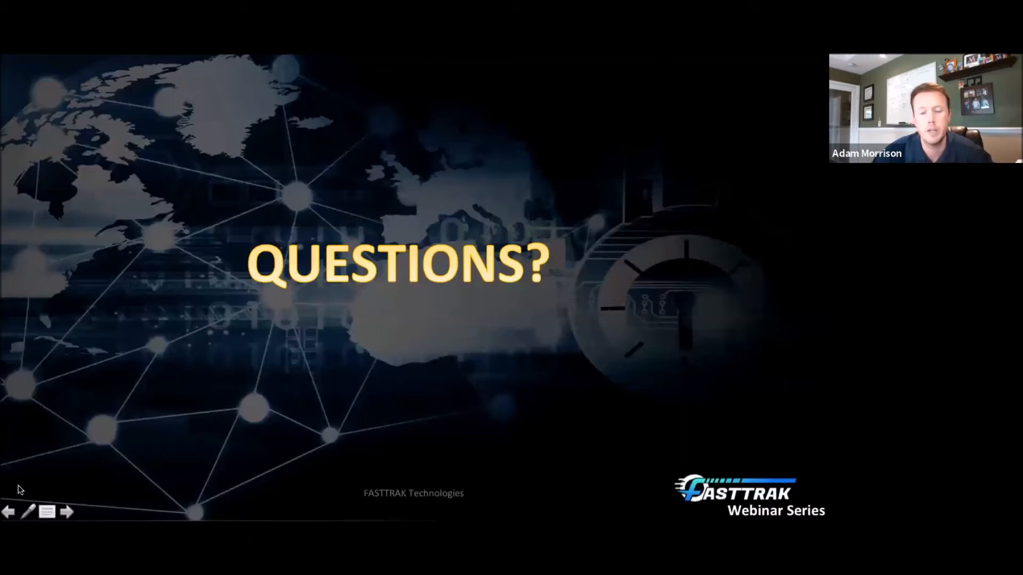
click(48, 512)
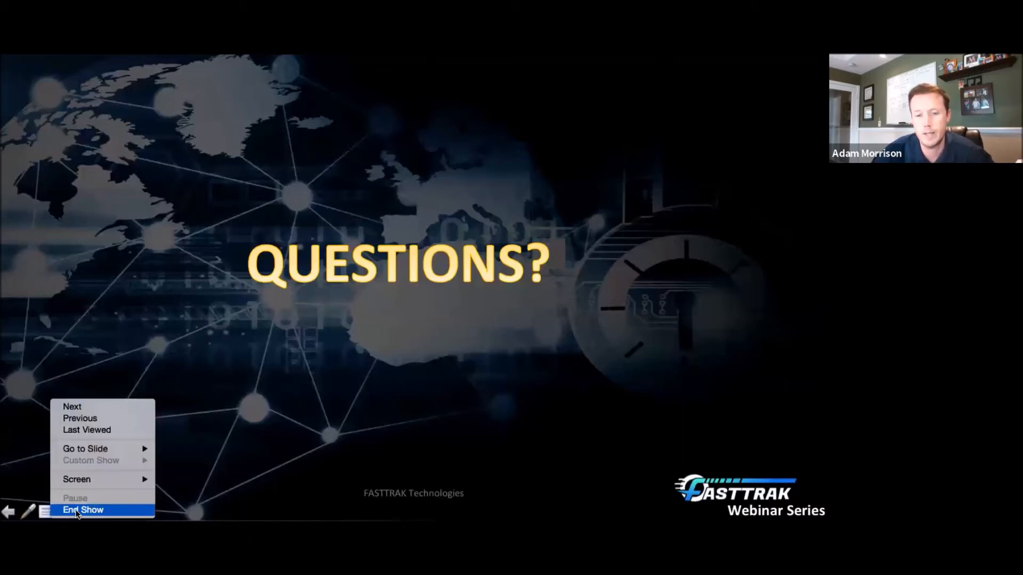
click(74, 512)
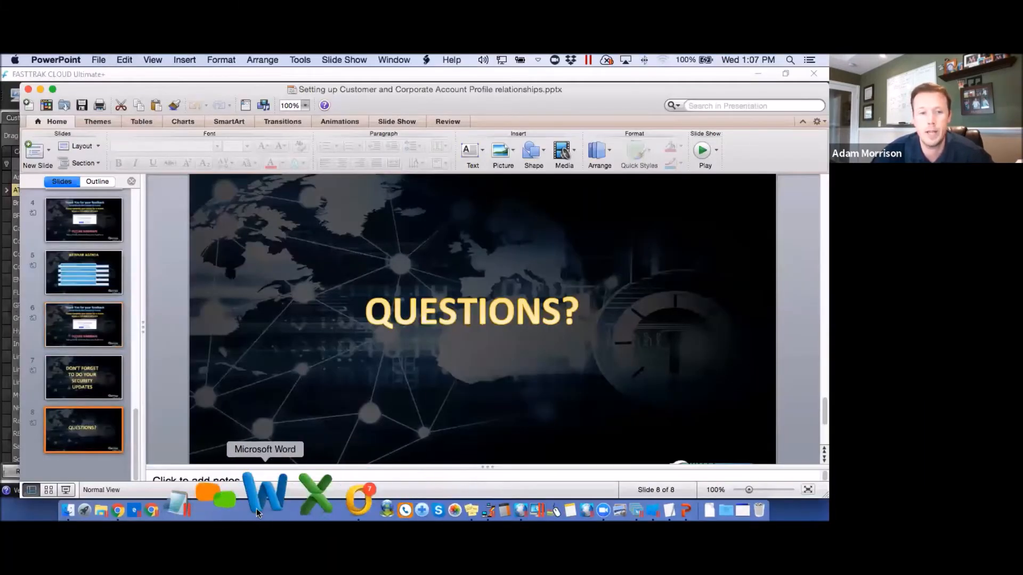
click(190, 493)
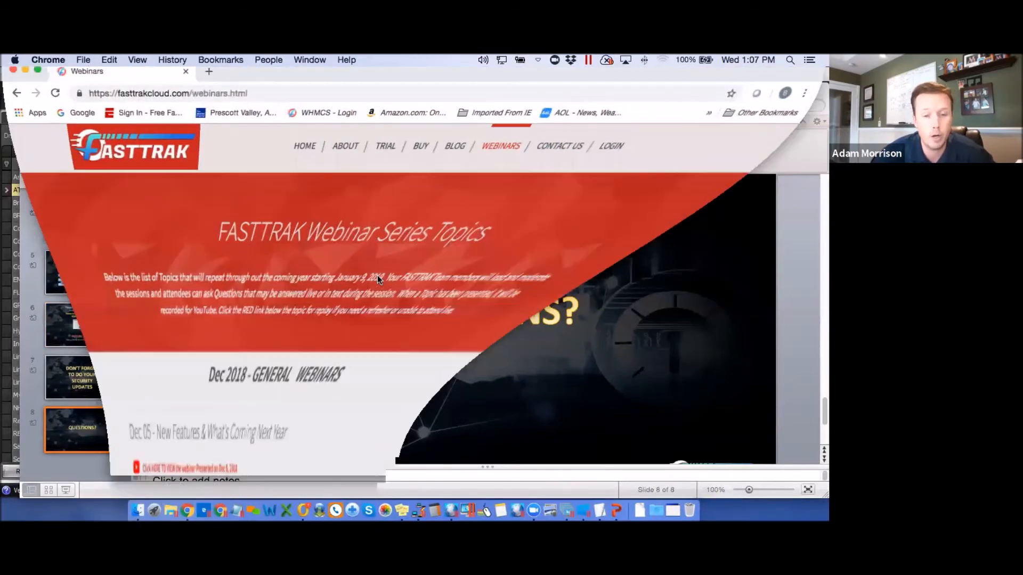
scroll(631, 298, down, 3)
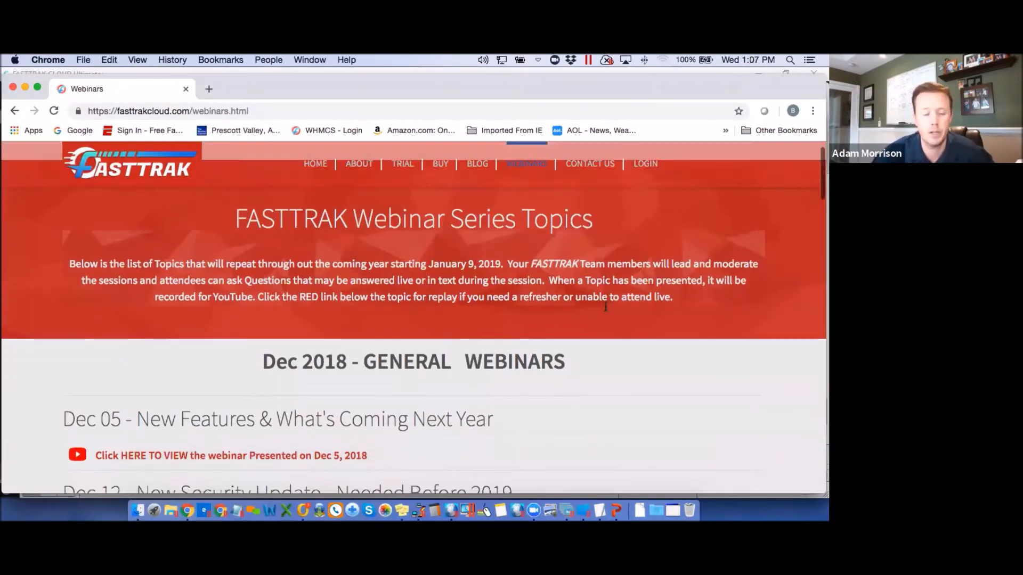
scroll(607, 310, down, 2)
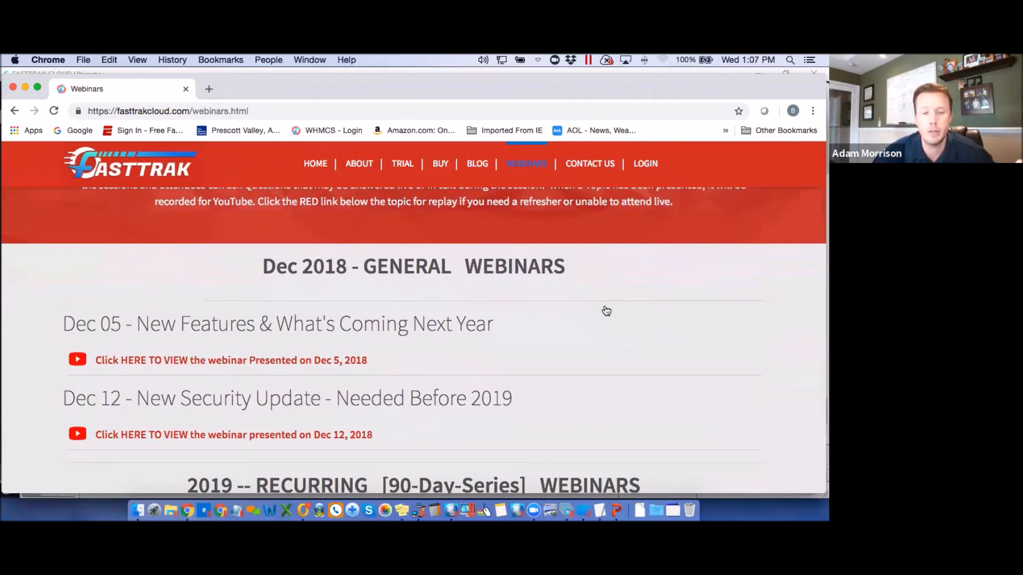
drag(611, 89, 611, 81)
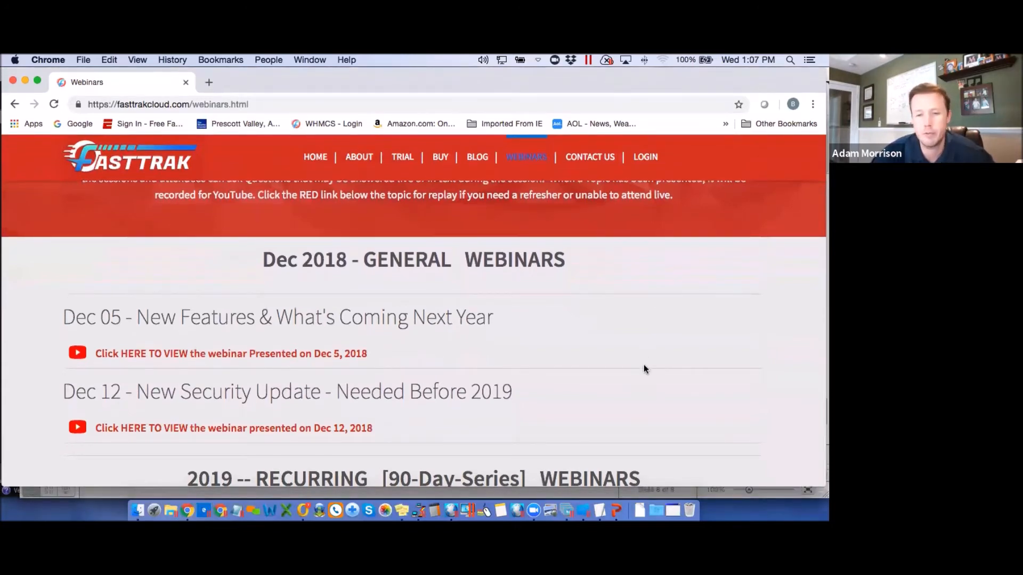
scroll(643, 366, down, 5)
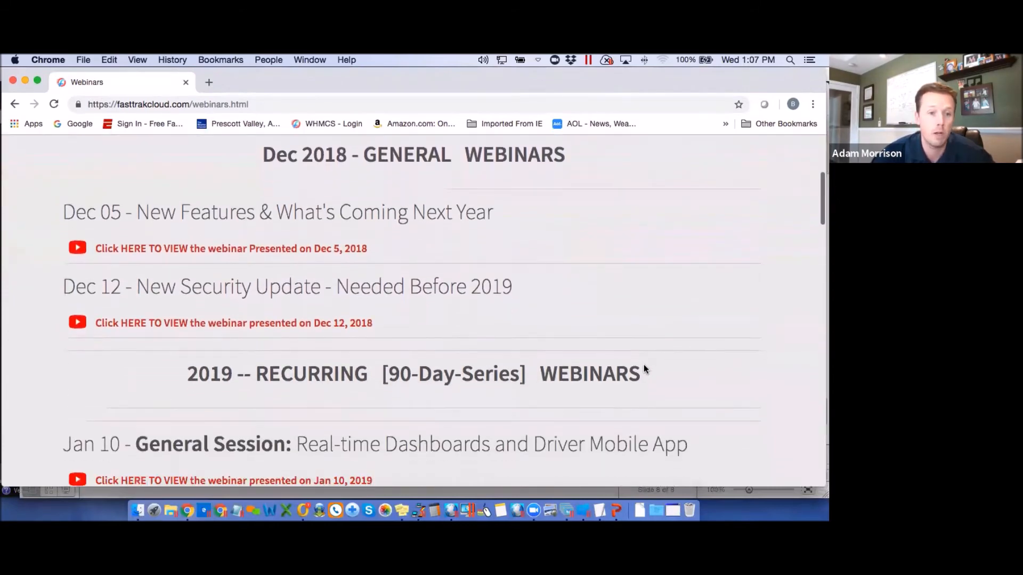
scroll(645, 369, down, 2)
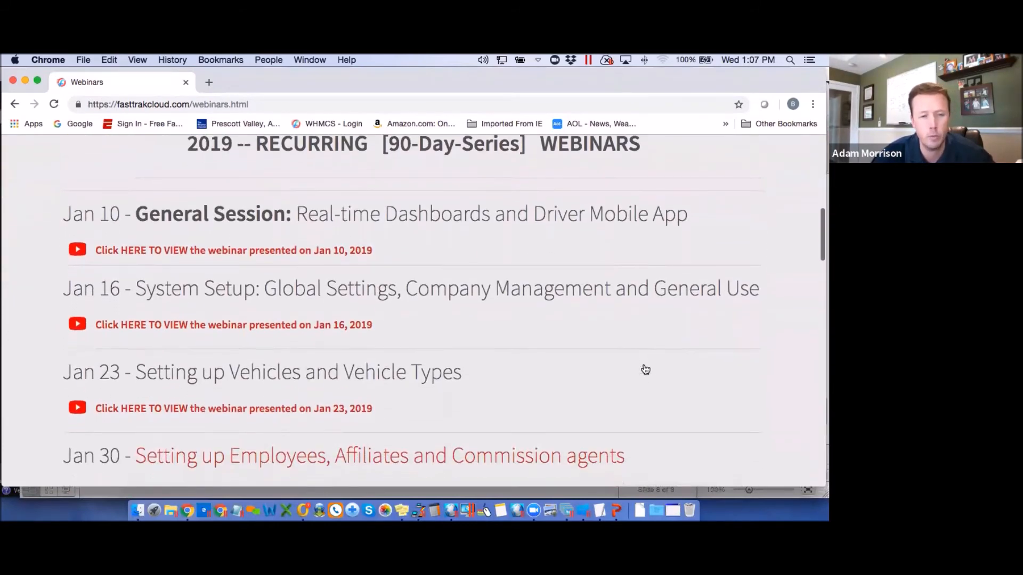
scroll(645, 369, down, 3)
scroll(645, 369, down, 1)
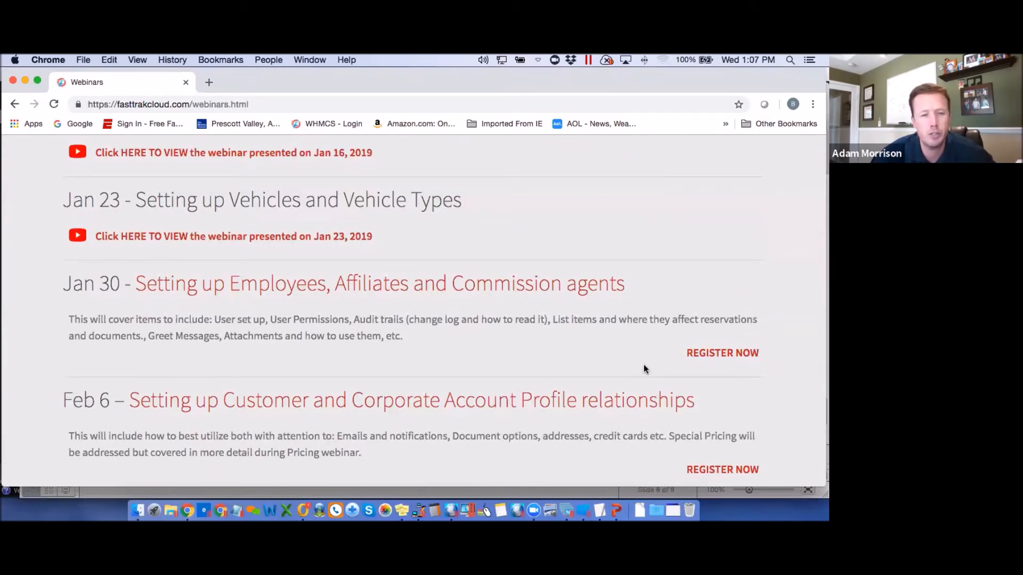
scroll(644, 368, down, 3)
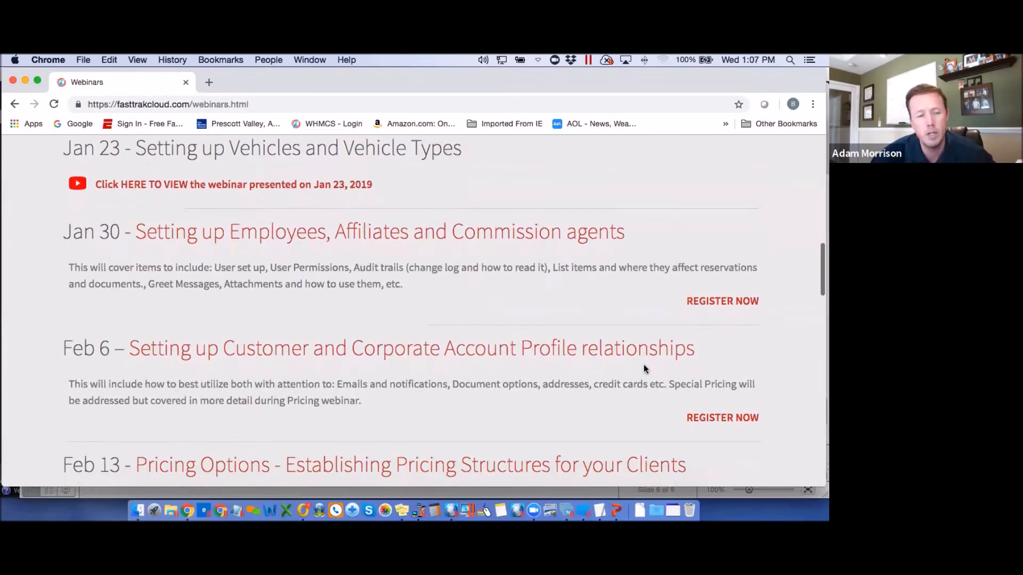
scroll(643, 367, down, 2)
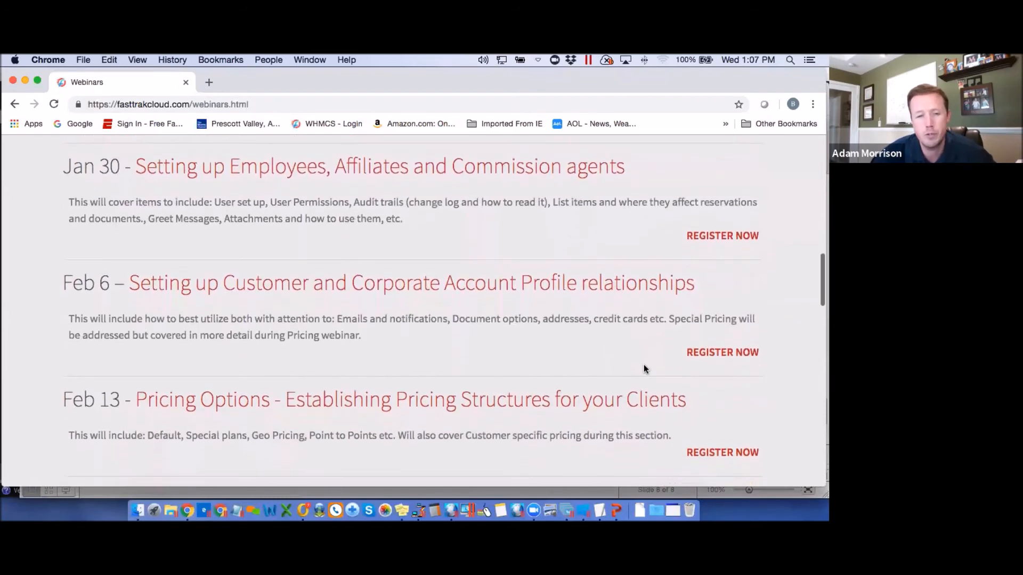
scroll(644, 367, up, 3)
scroll(644, 367, up, 20)
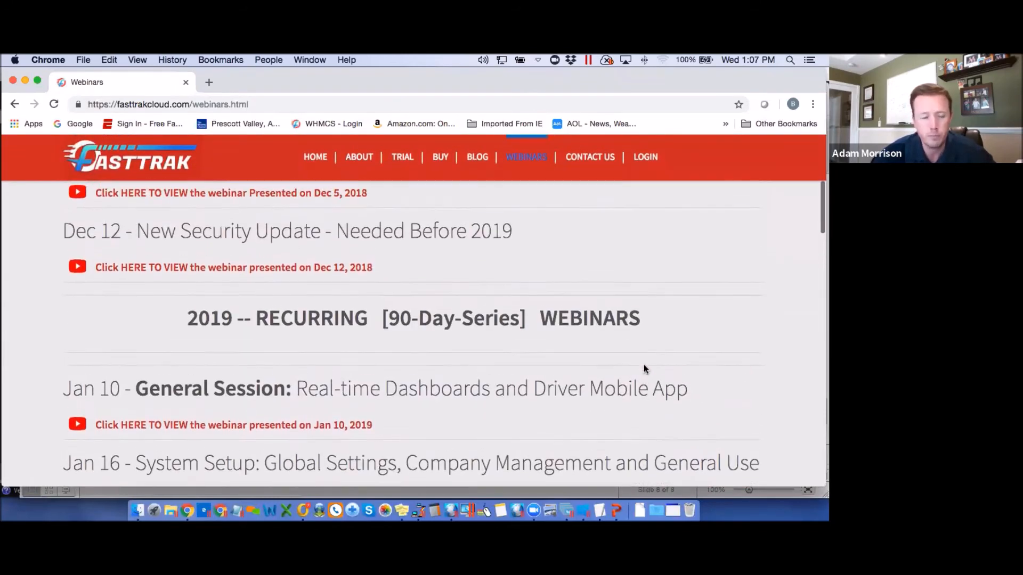
scroll(645, 369, up, 5)
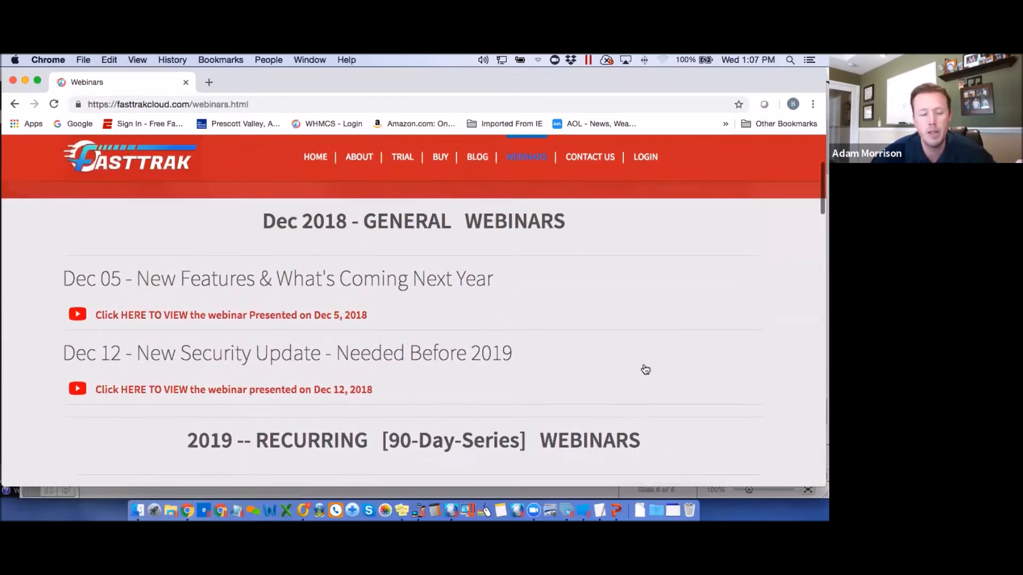
scroll(645, 368, up, 3)
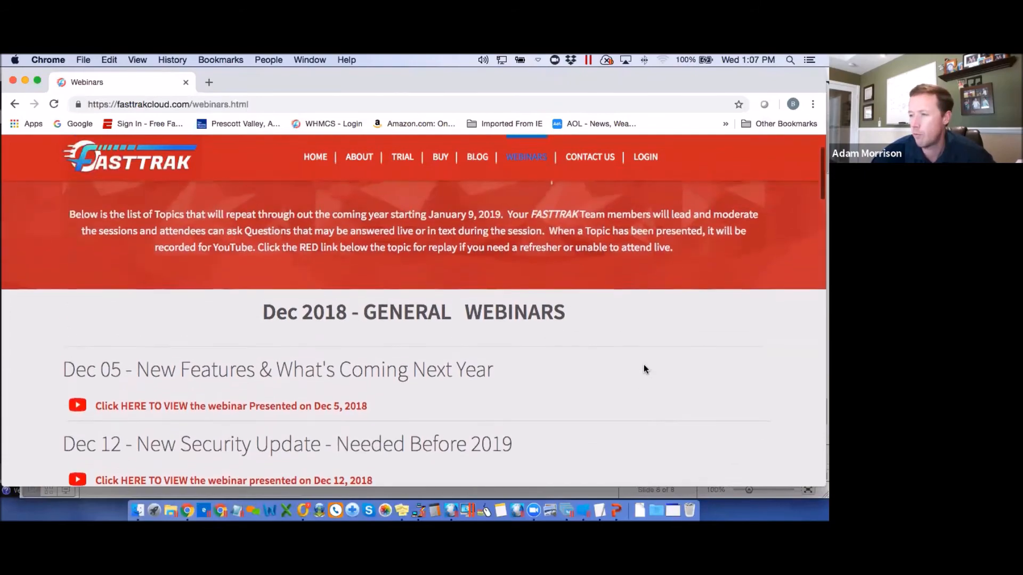
scroll(645, 369, down, 20)
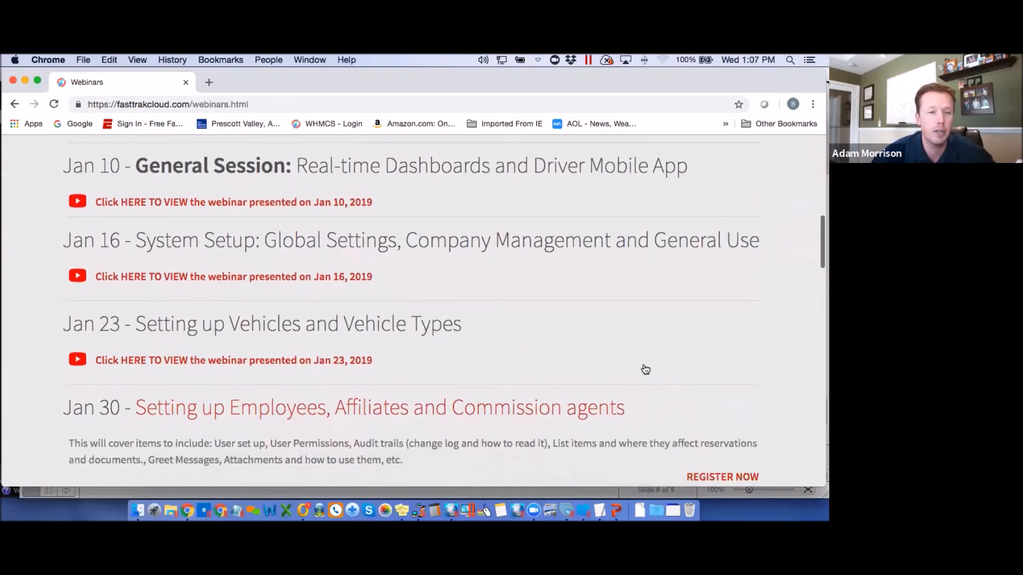
scroll(645, 370, down, 16)
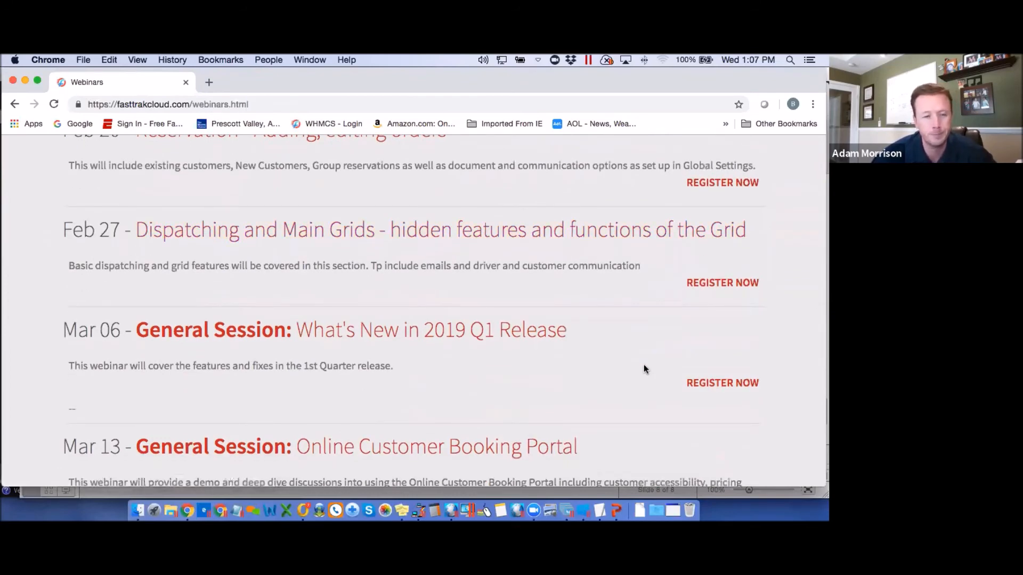
scroll(392, 304, up, 8)
scroll(392, 308, up, 20)
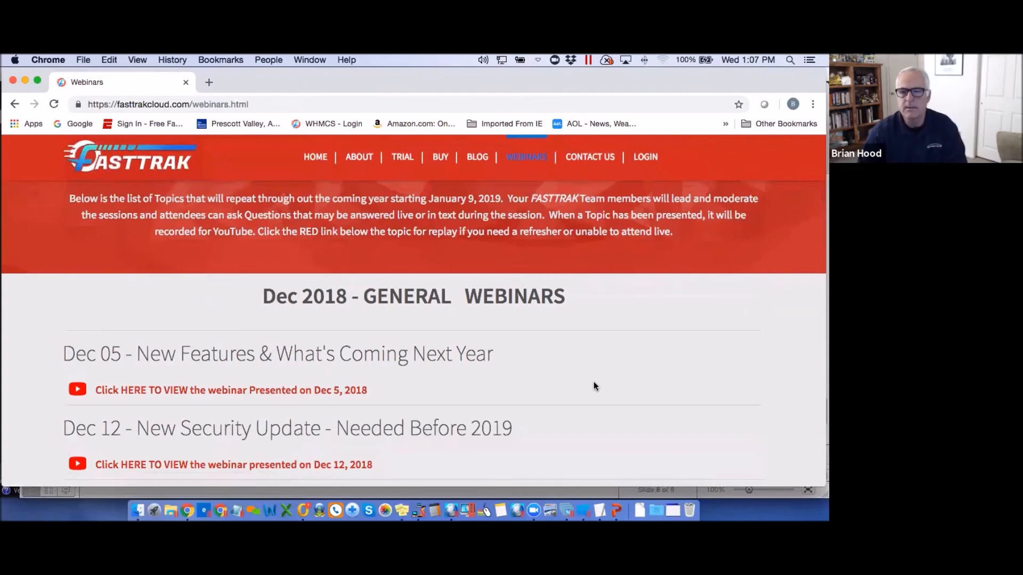
scroll(593, 381, down, 10)
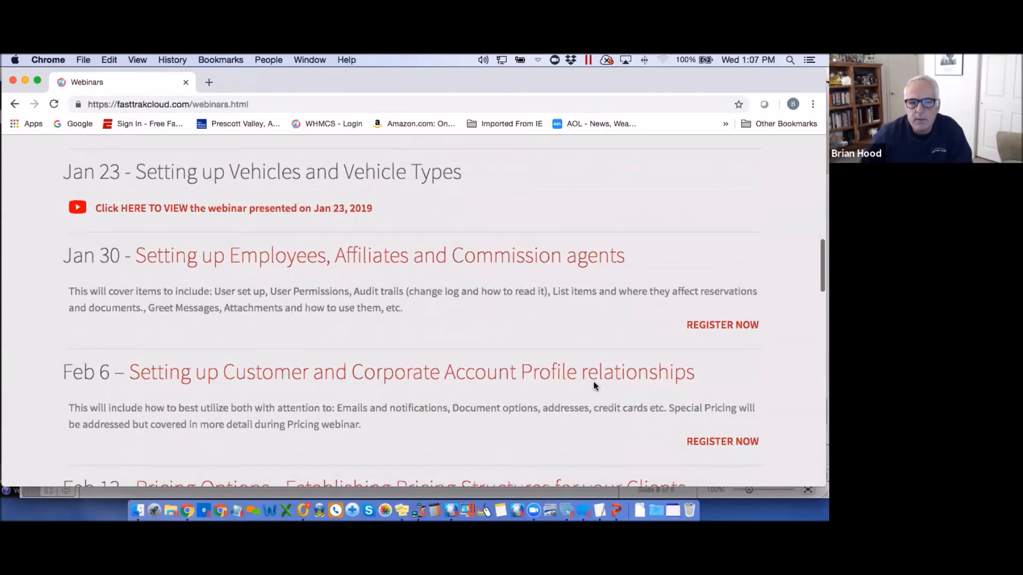
scroll(593, 382, down, 3)
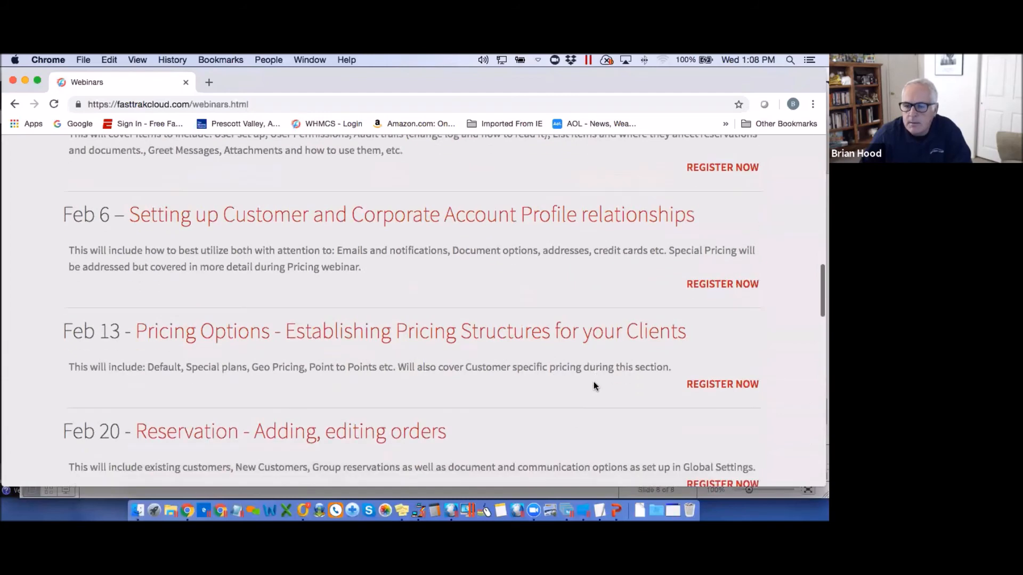
scroll(593, 381, up, 6)
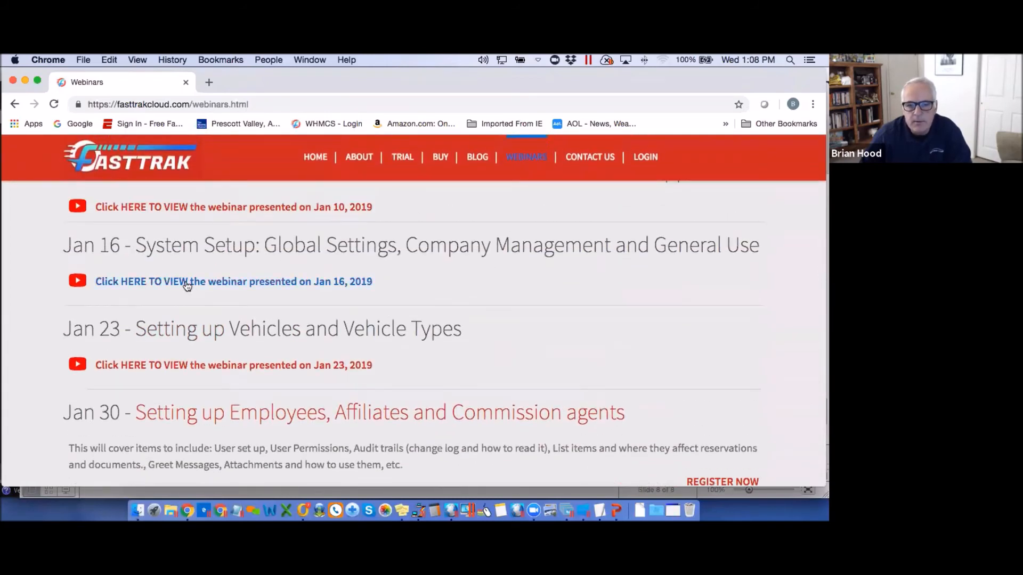
scroll(628, 362, down, 3)
scroll(627, 366, down, 6)
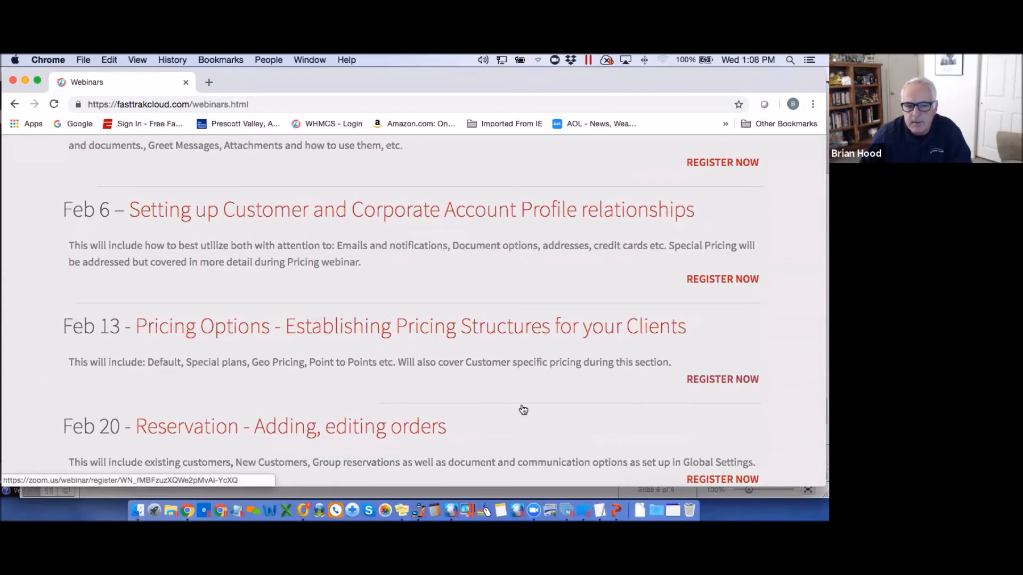
scroll(520, 410, down, 8)
scroll(515, 410, down, 2)
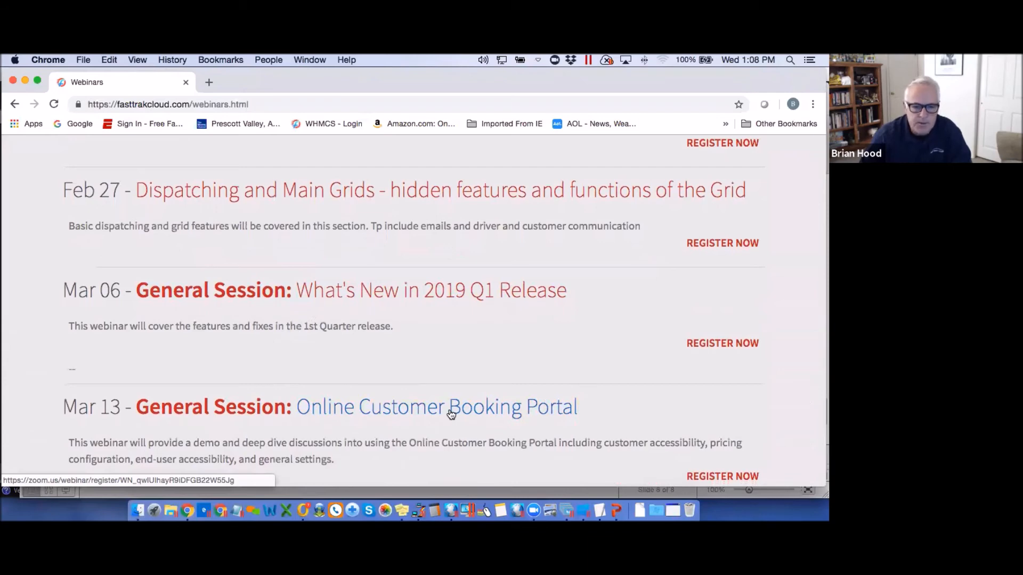
scroll(450, 413, down, 4)
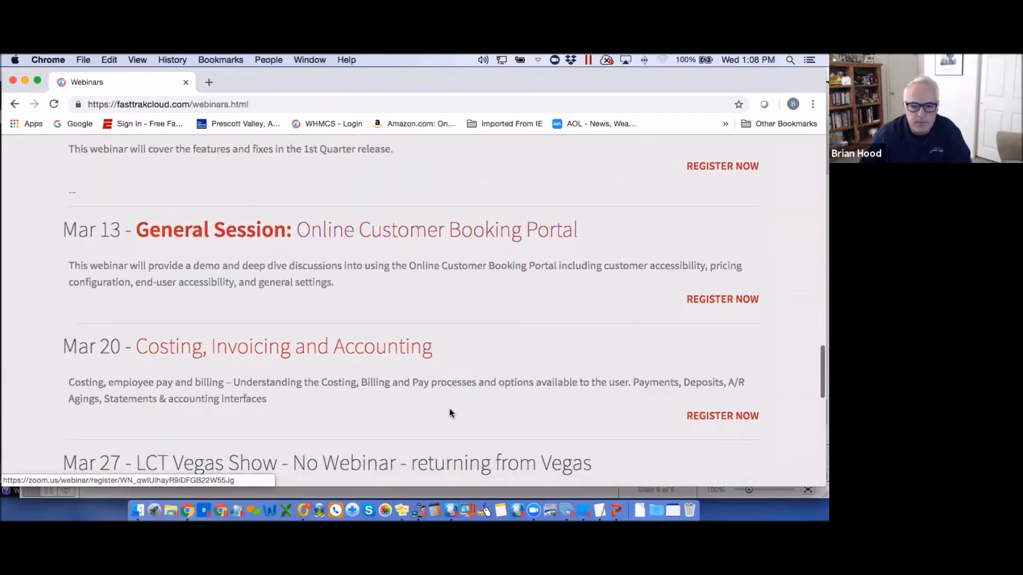
scroll(449, 411, up, 9)
scroll(448, 408, up, 6)
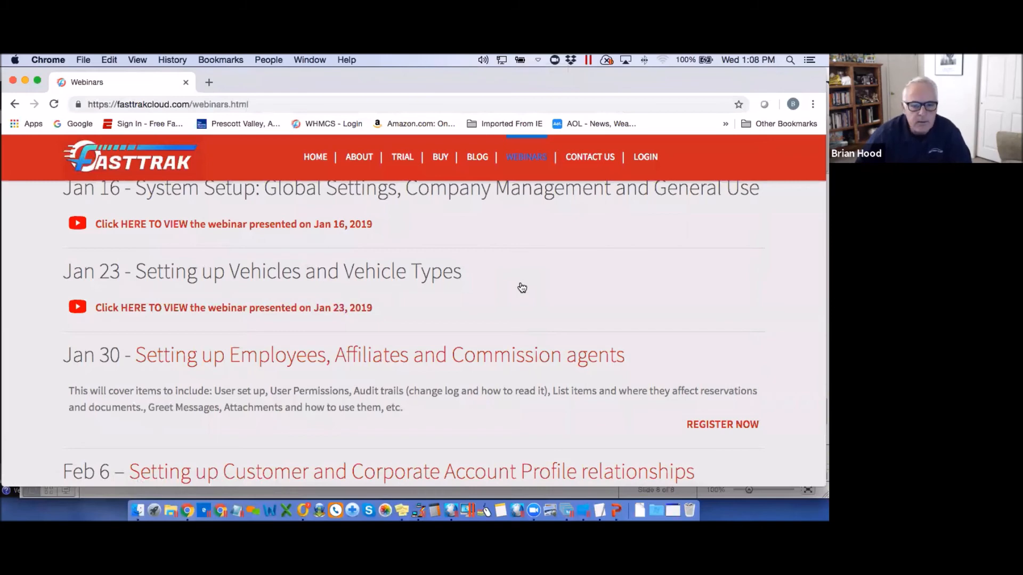
scroll(522, 287, down, 5)
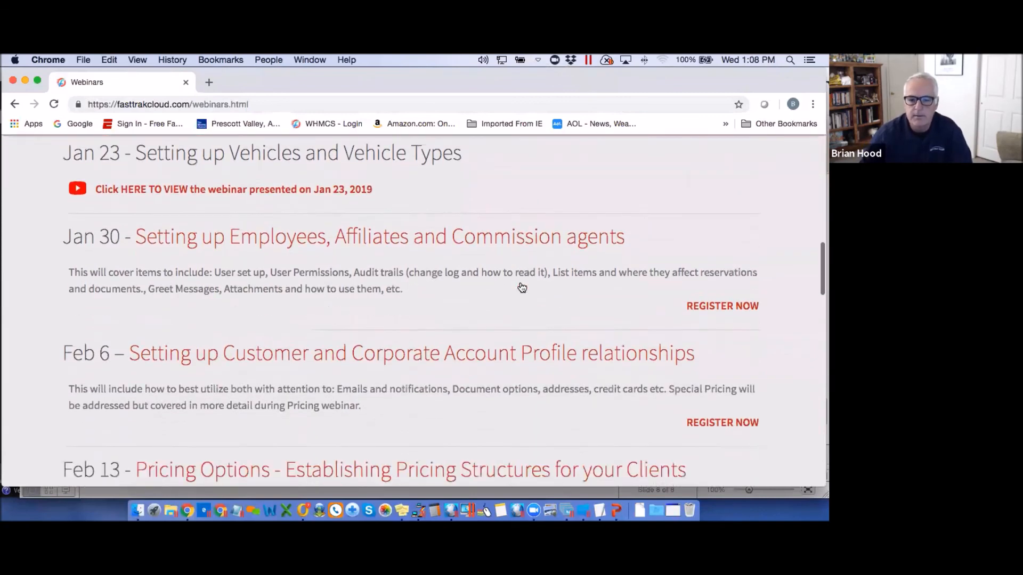